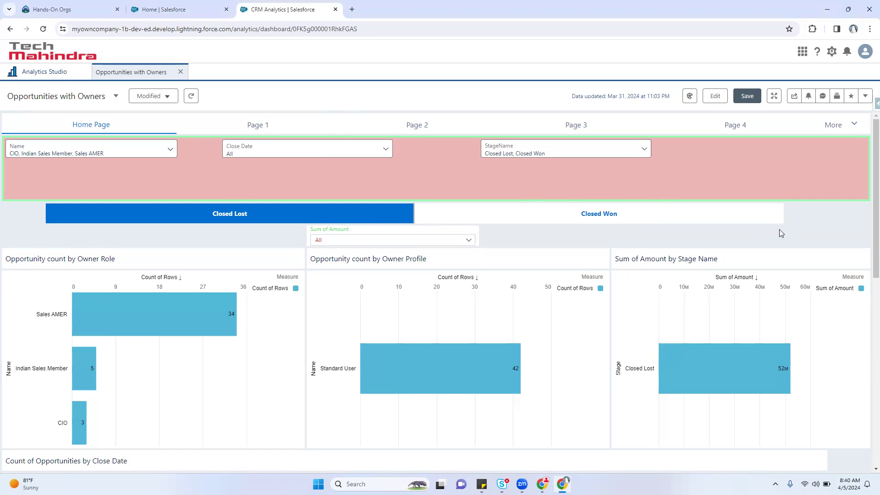
Step: Open the dashboard's JSON and examine its label, mobileDisabled setting and the dataset block under filters
key("ctrl+e")
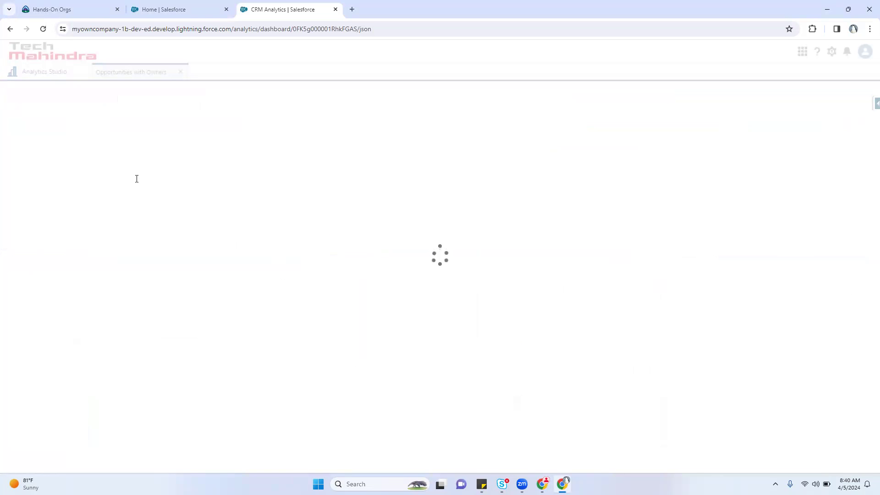
left_click_drag(14, 96, 122, 99)
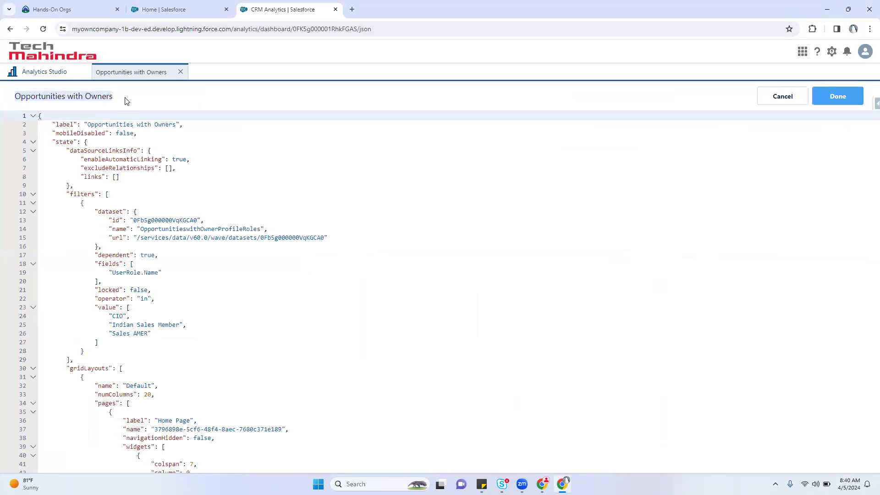
double_click(65, 125)
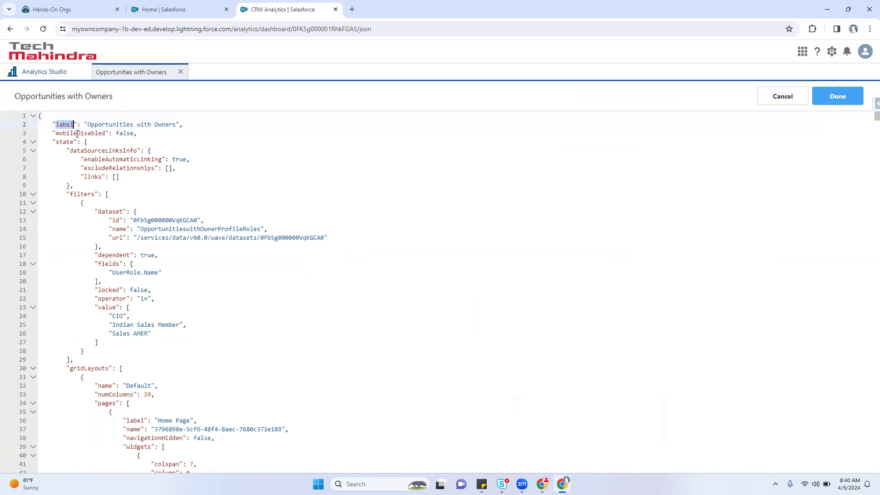
double_click(88, 133)
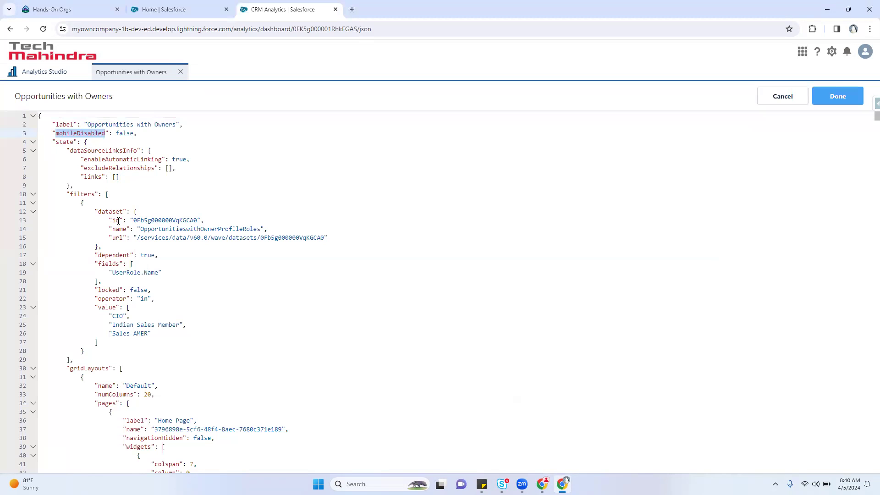
left_click_drag(111, 214, 344, 244)
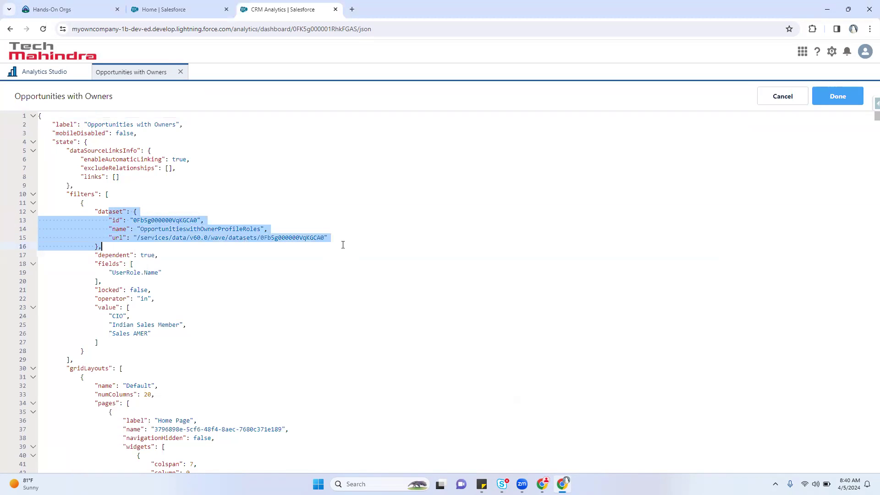
Step: Examine the gridLayouts section, including numColumns, the Home Page label and the Home Page's widget entries
scroll(344, 245, "down", 1)
scroll(344, 245, "down", 2)
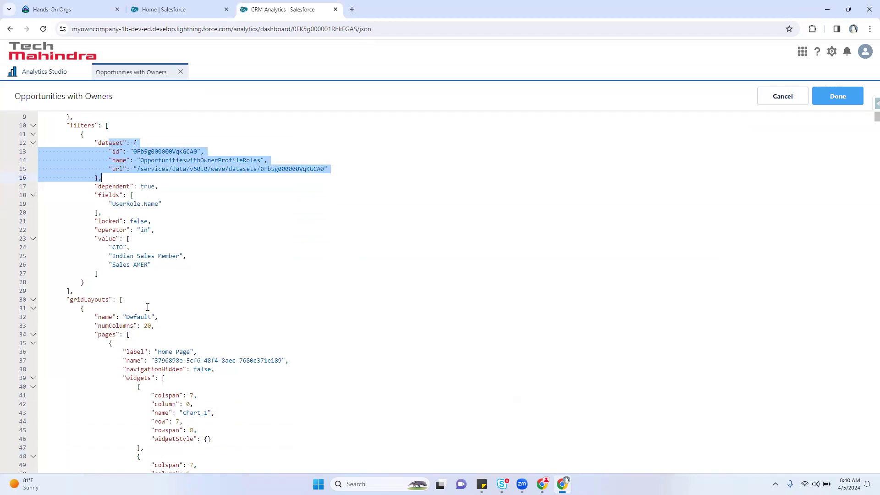
double_click(85, 300)
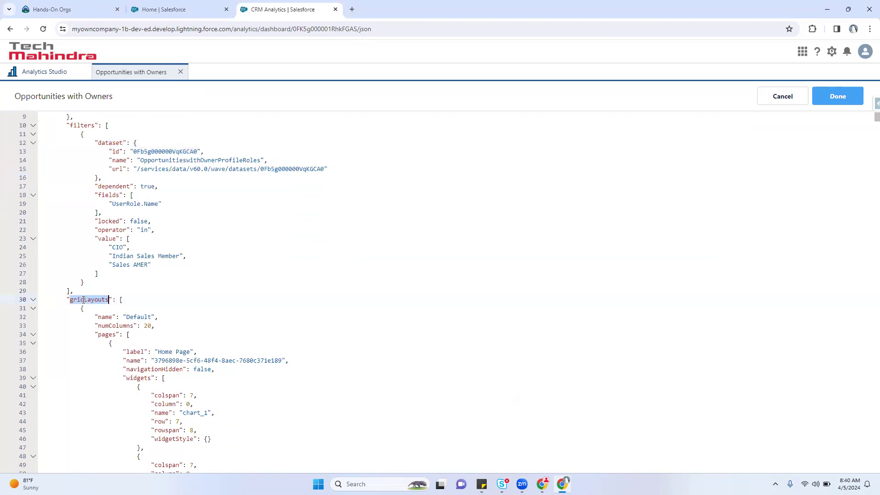
left_click_drag(98, 326, 191, 329)
scroll(225, 316, "down", 1)
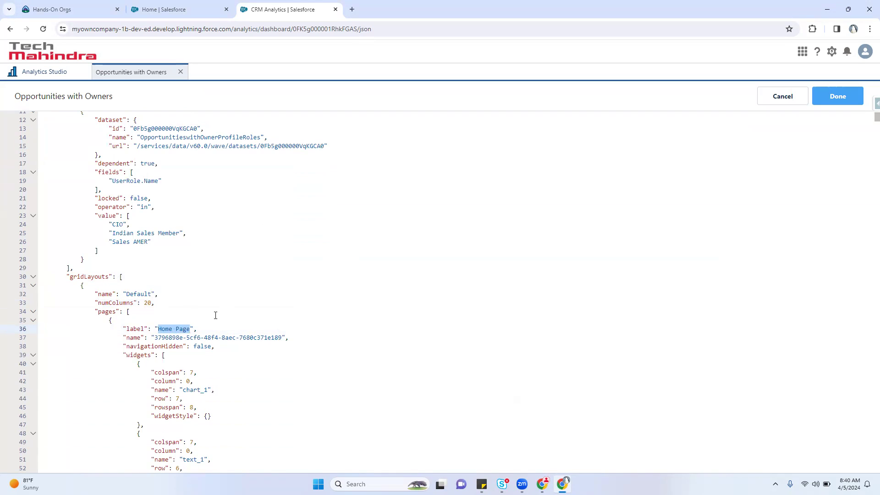
scroll(215, 316, "down", 2)
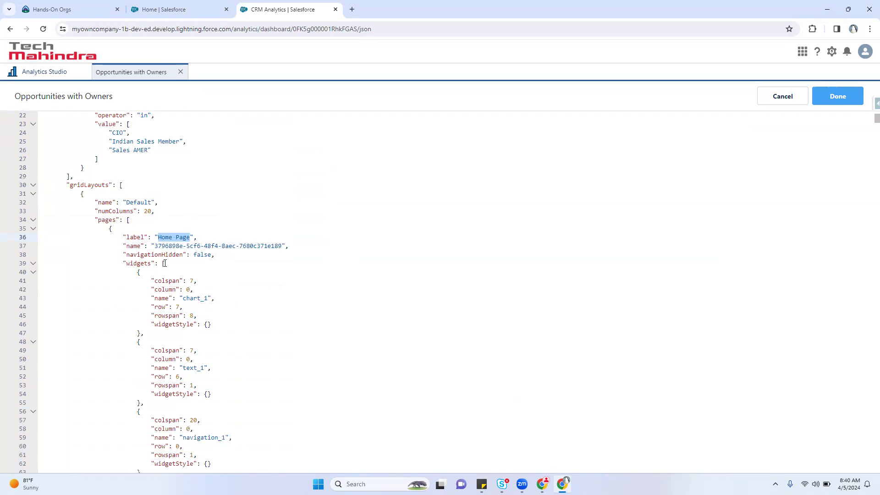
scroll(164, 263, "down", 2)
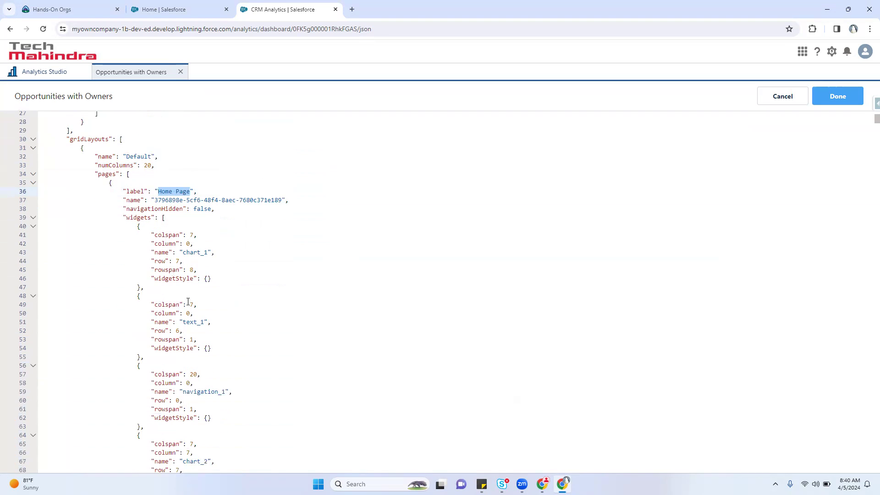
scroll(188, 302, "down", 8)
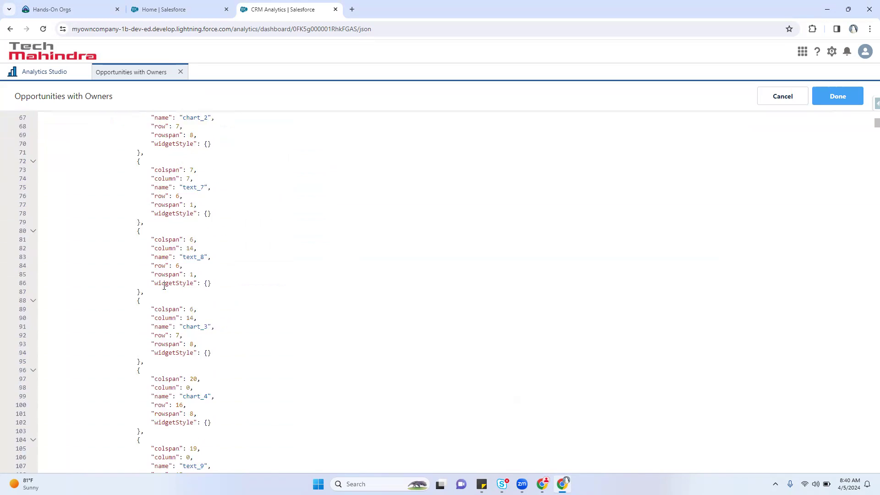
scroll(164, 286, "down", 4)
Step: Review the Page 1 through Page 4 definitions and their widgets in the grid layout
left_click_drag(876, 126, 876, 138)
scroll(868, 142, "down", 3)
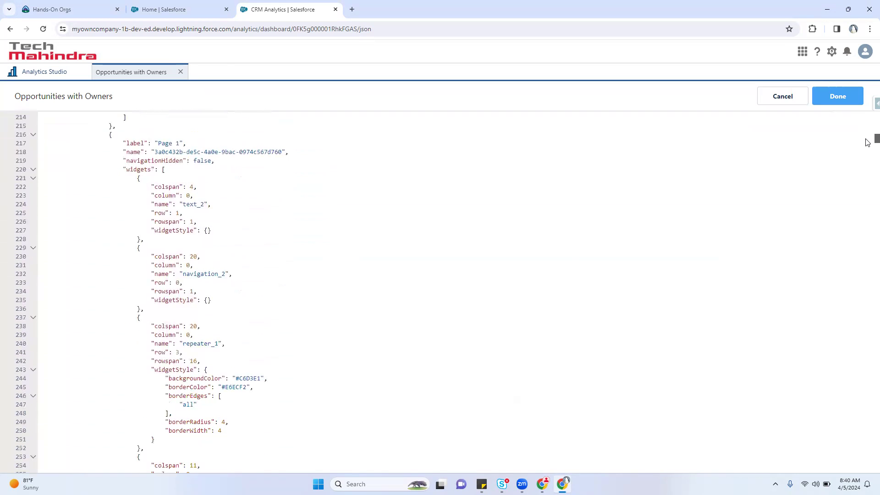
left_click_drag(158, 143, 174, 144)
scroll(868, 146, "down", 10)
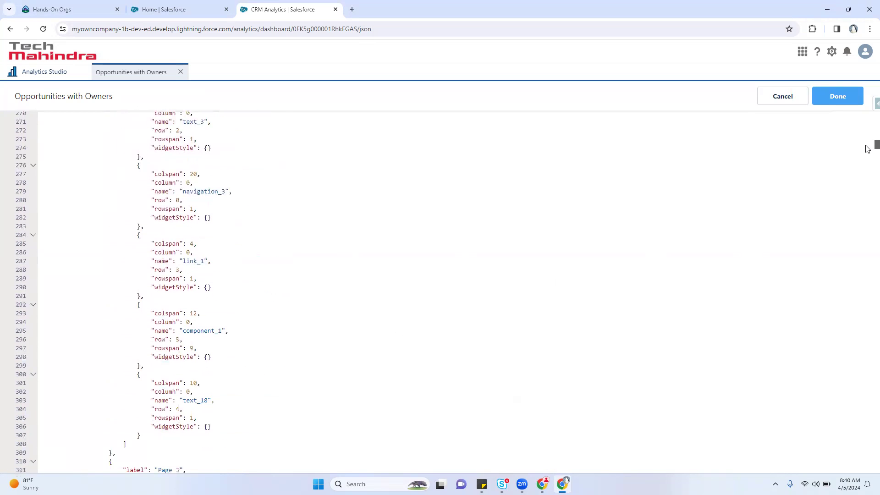
scroll(868, 146, "up", 5)
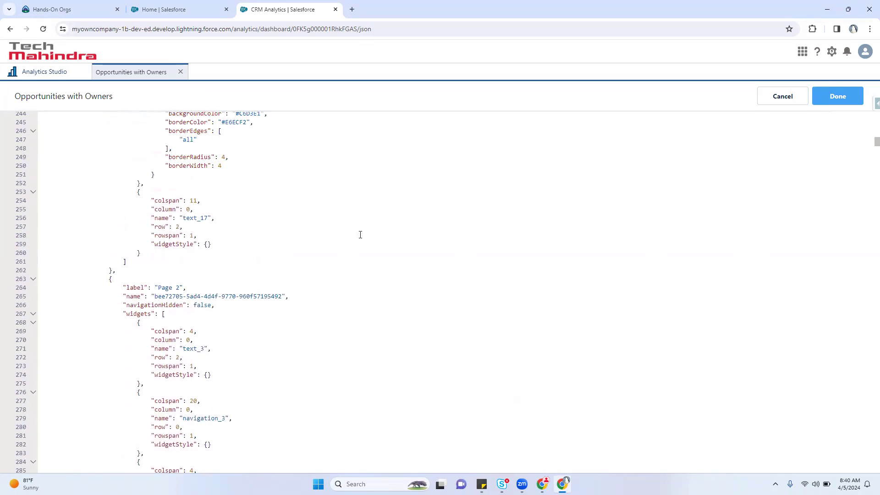
left_click_drag(157, 292, 182, 289)
scroll(868, 145, "down", 14)
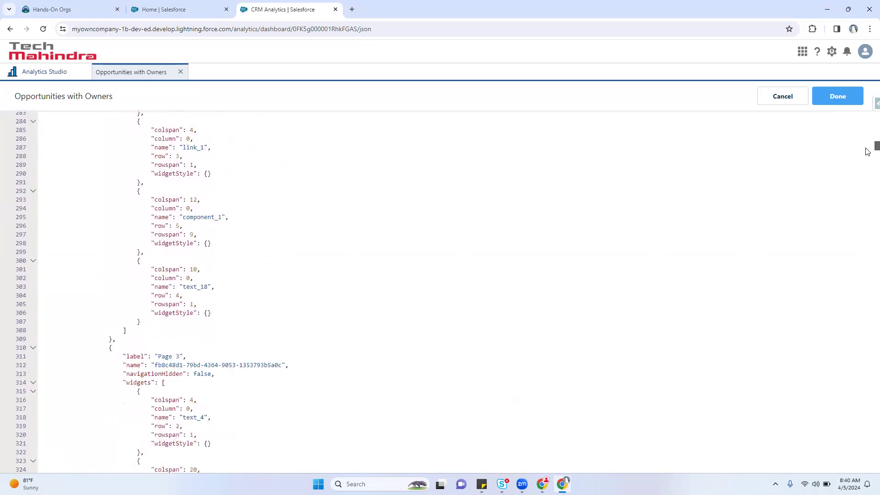
scroll(868, 154, "down", 12)
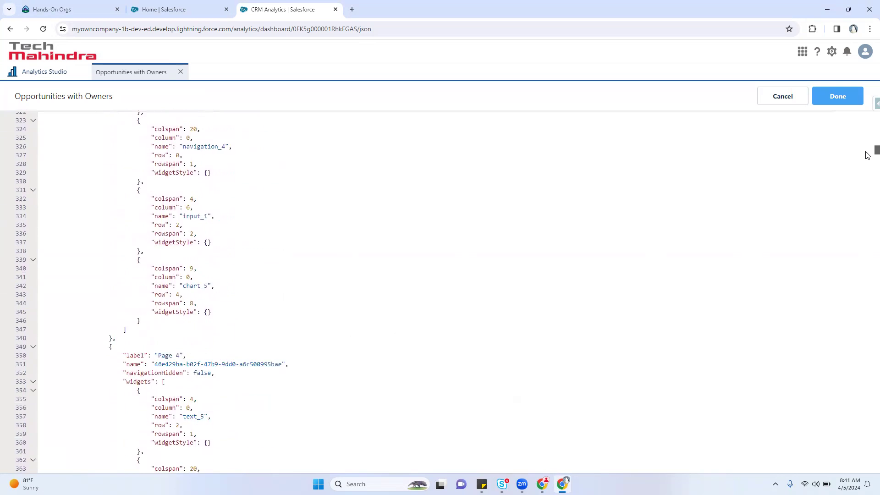
Step: Examine the SortingOrder_1 entry in the steps section and its sortBoolean, sortOrder and Display columns
scroll(868, 162, "down", 8)
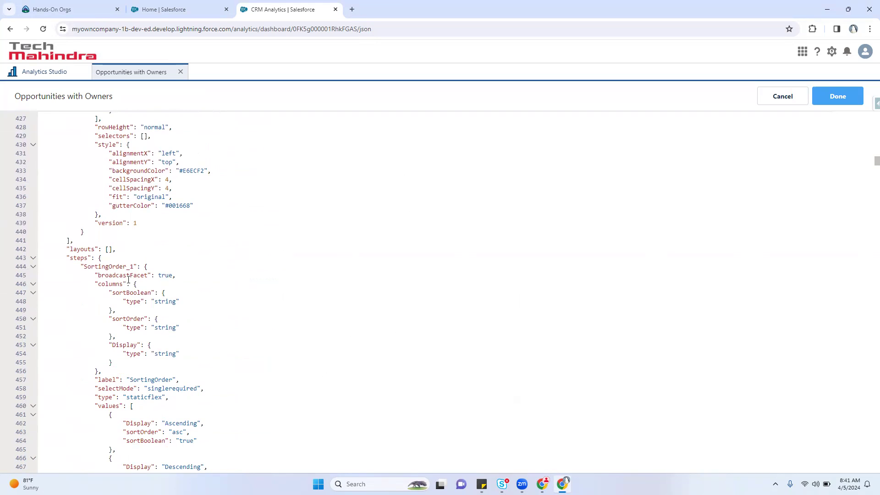
double_click(92, 267)
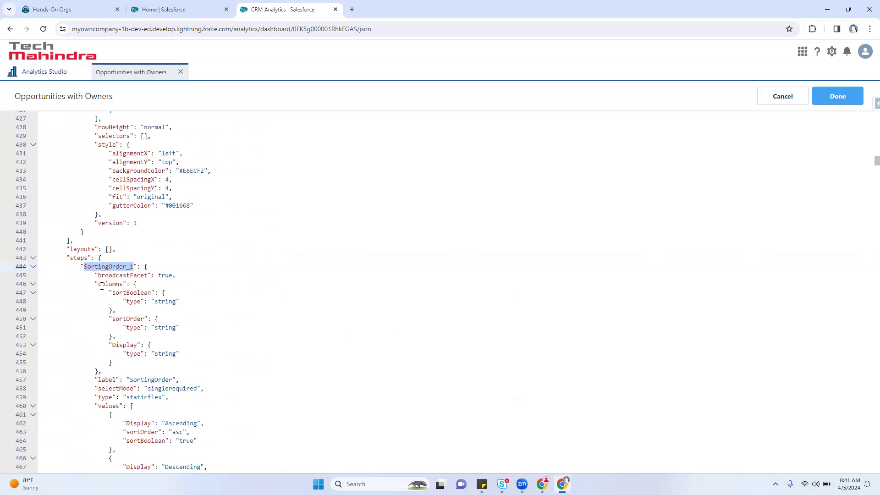
double_click(140, 294)
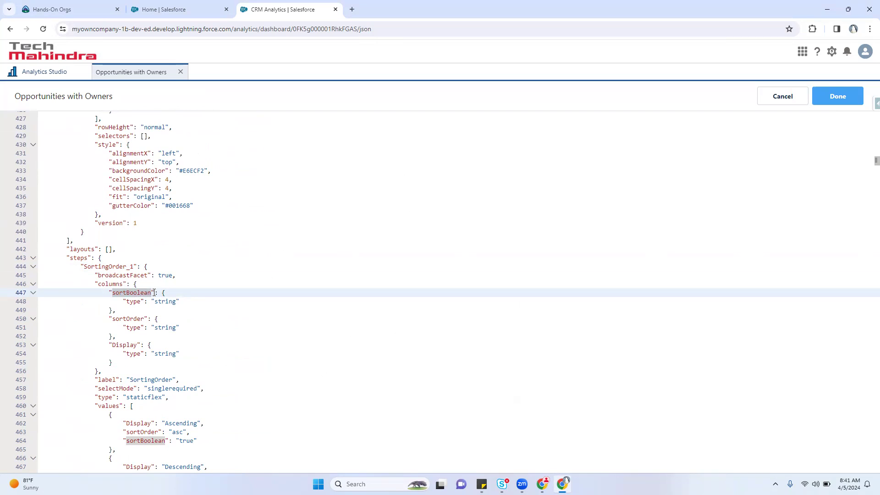
scroll(137, 321, "down", 3)
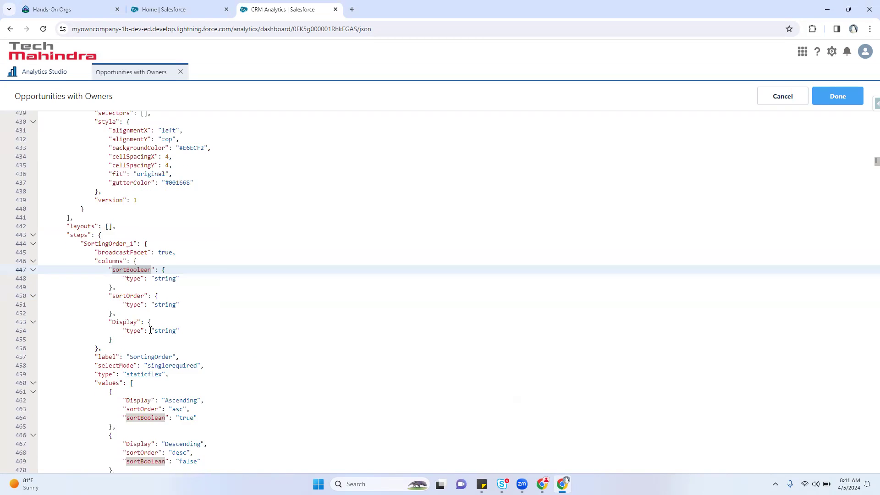
Step: Compare the Display, sortOrder and sortBoolean values of the Ascending and Descending entries in SortingOrder_1
scroll(151, 321, "down", 2)
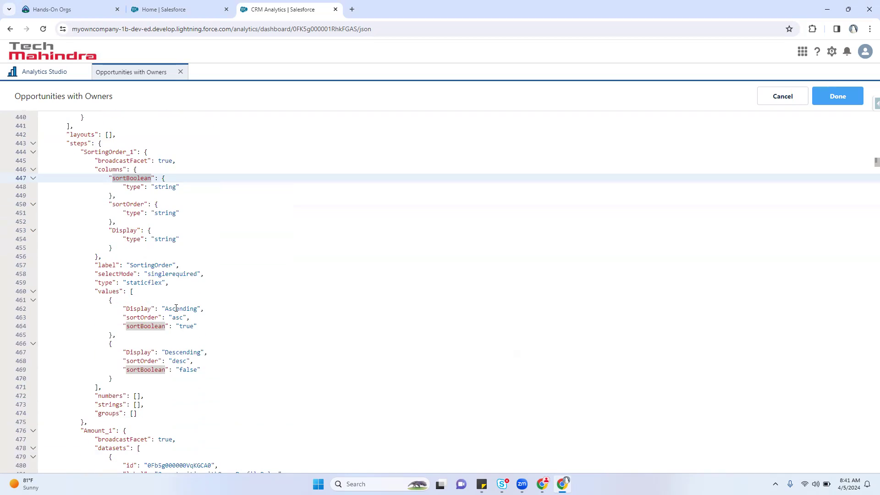
double_click(176, 308)
left_click_drag(80, 152, 153, 232)
double_click(177, 310)
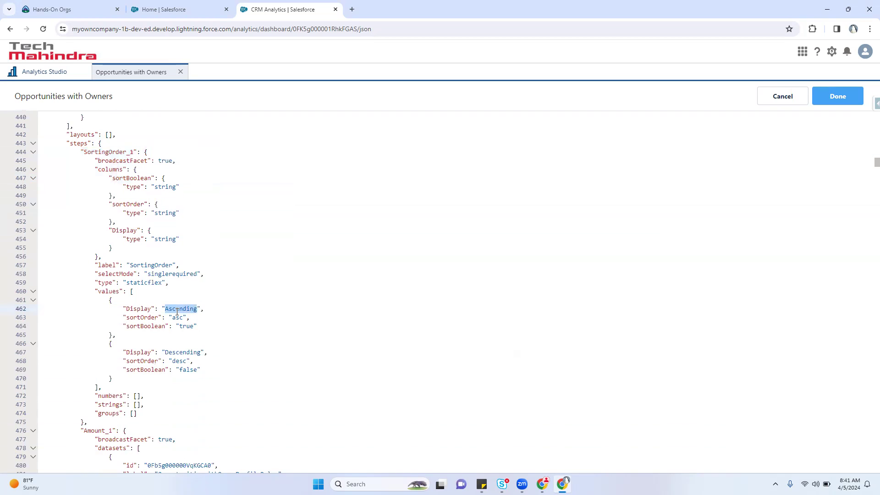
double_click(185, 352)
double_click(177, 317)
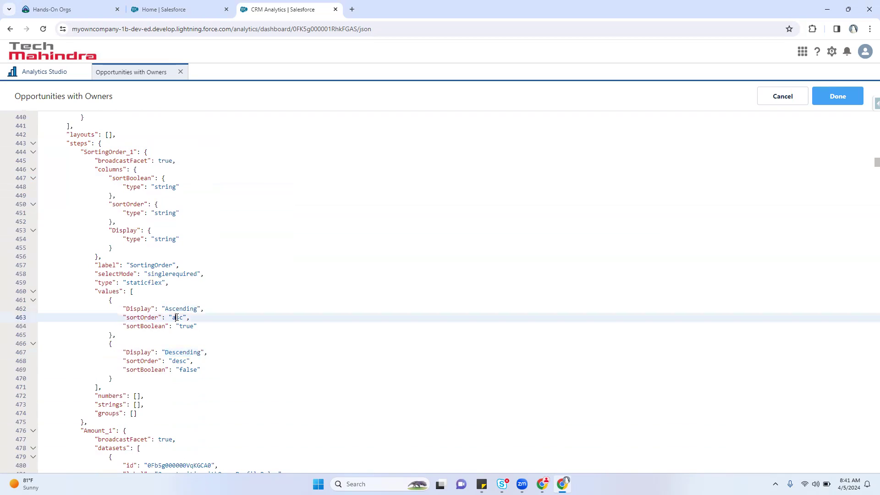
double_click(180, 362)
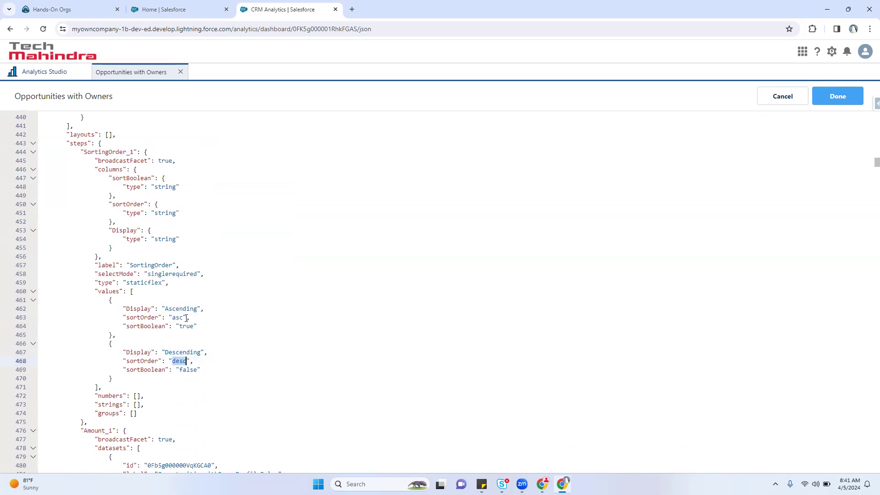
double_click(187, 326)
double_click(188, 369)
Step: Examine the Amount_1 step's dataset label and its query measures
scroll(252, 289, "down", 4)
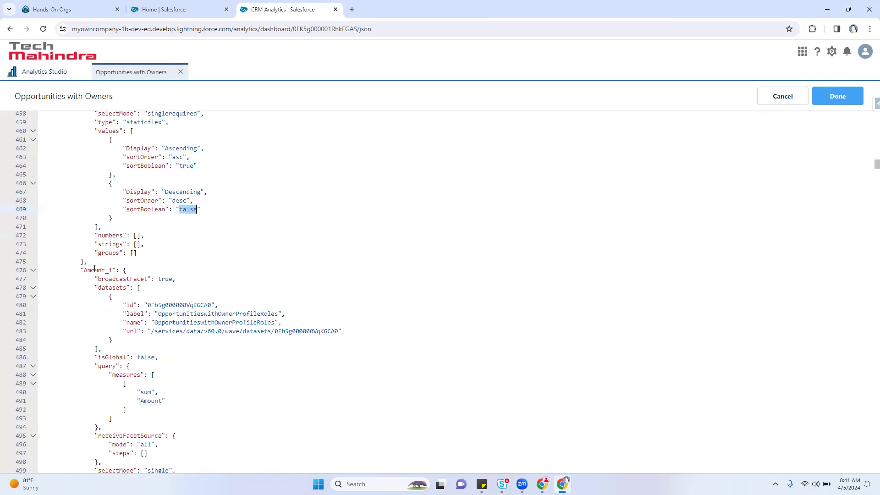
double_click(96, 271)
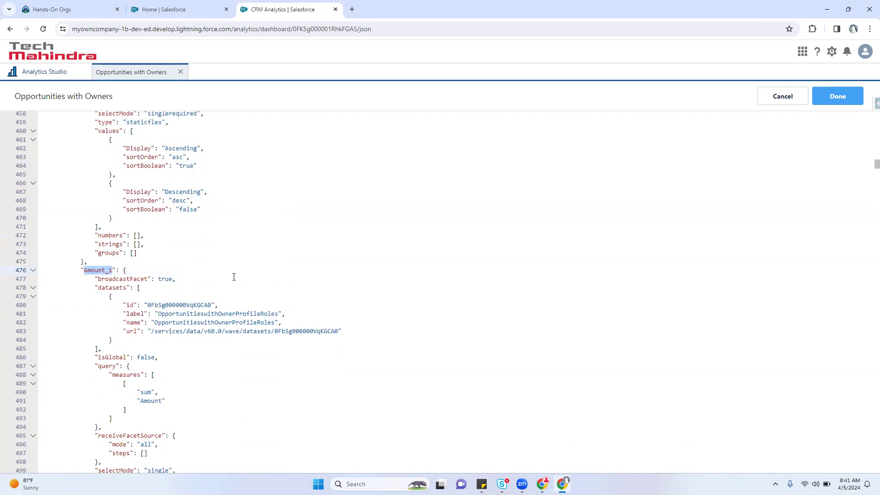
scroll(234, 277, "down", 2)
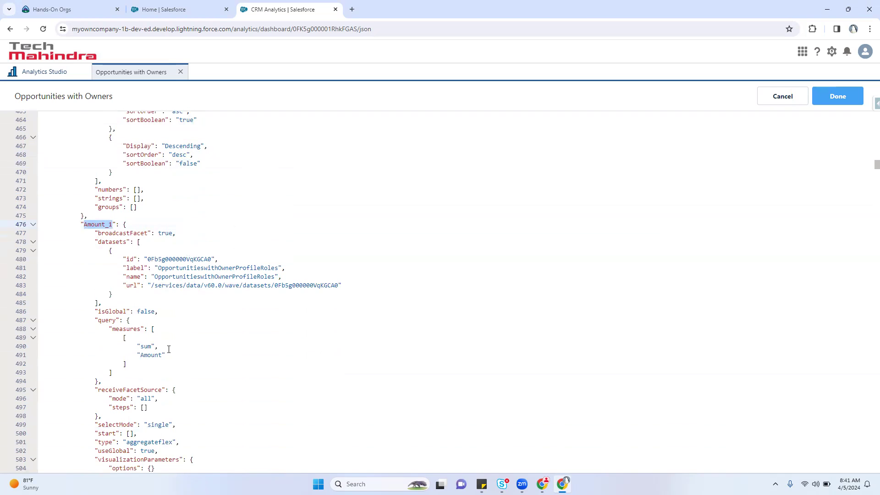
left_click_drag(173, 271, 240, 270)
scroll(247, 282, "down", 4)
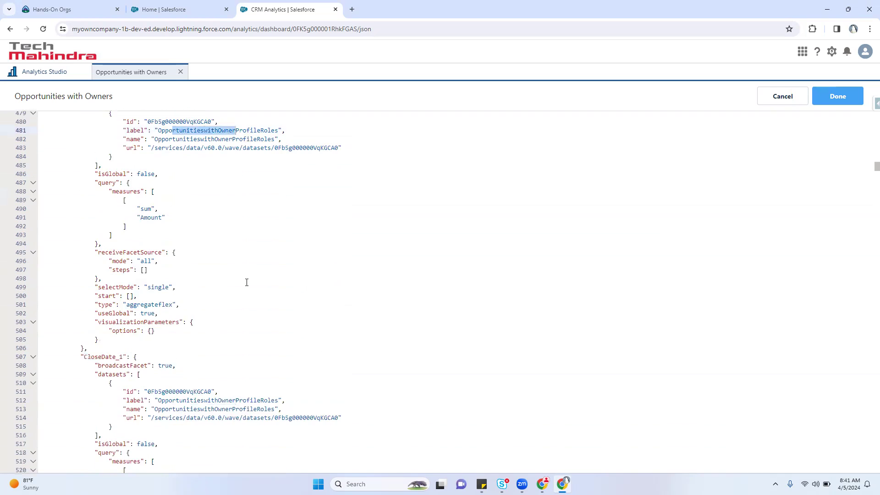
Step: Examine the CloseDate_1 step's dataset block and its query measures and grouping
scroll(229, 271, "down", 2)
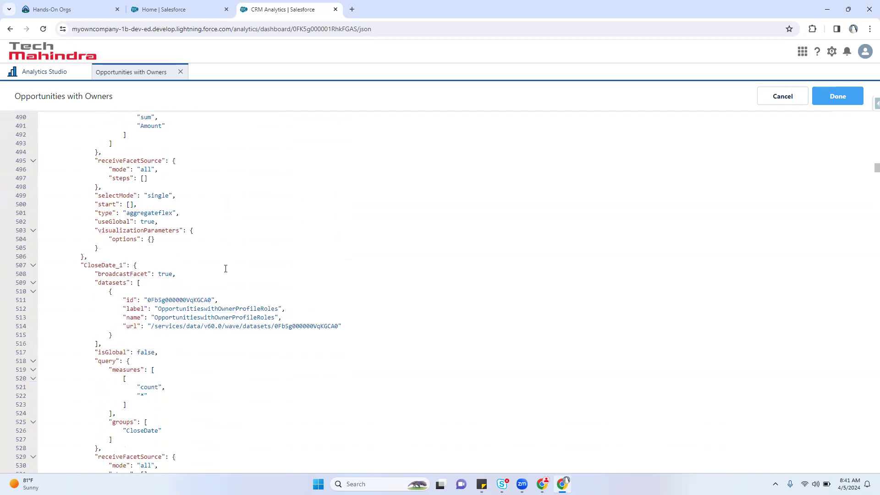
double_click(93, 266)
left_click_drag(156, 295, 310, 336)
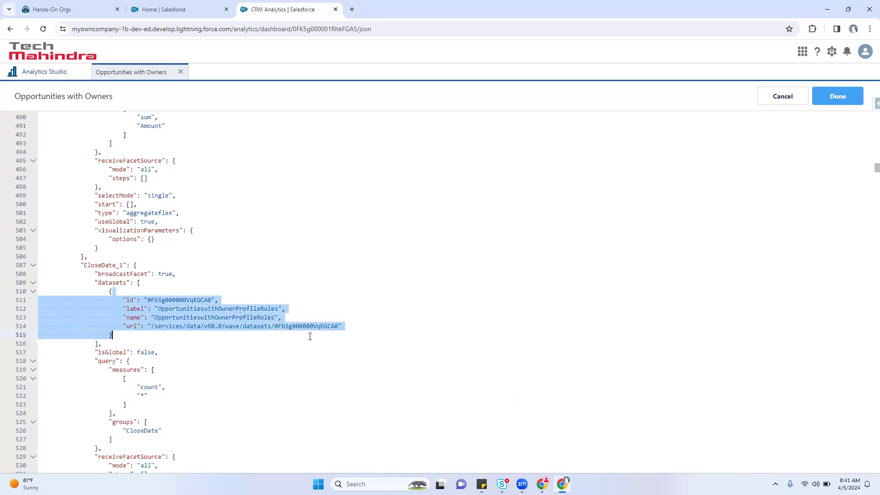
scroll(133, 326, "down", 2)
scroll(151, 317, "down", 1)
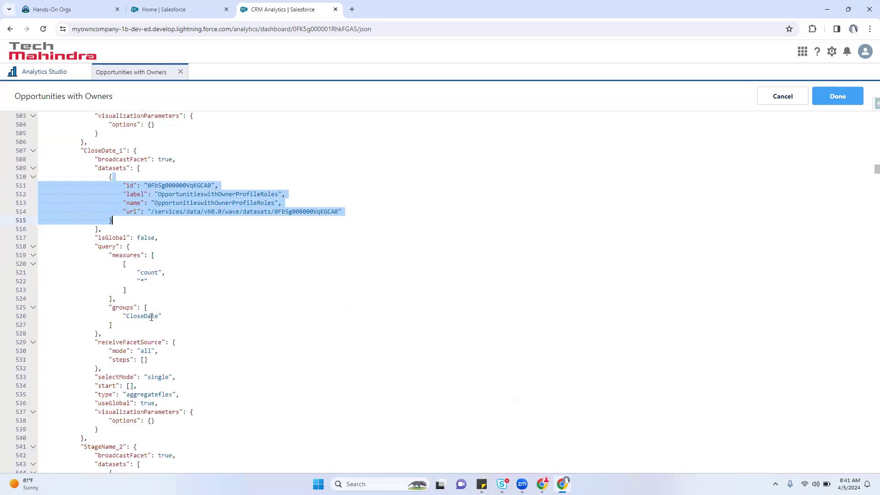
Step: Examine the StageName_2 step's dataset and query definition
scroll(133, 315, "down", 4)
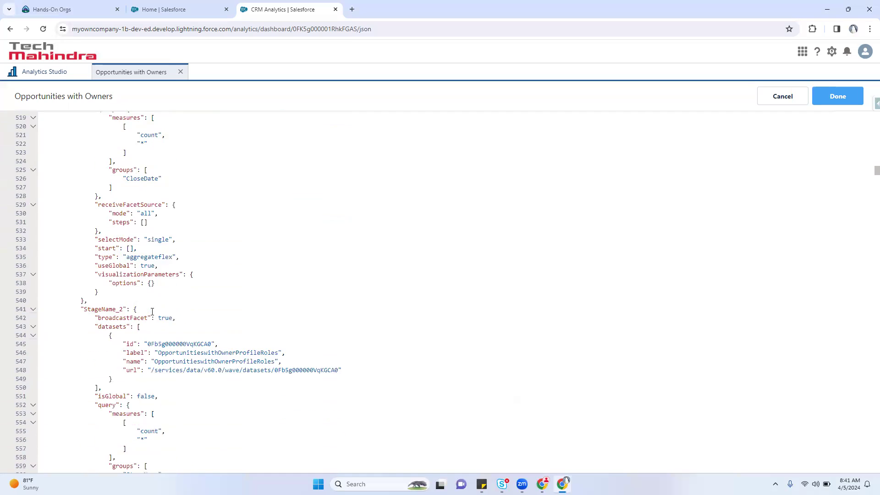
double_click(99, 264)
scroll(174, 276, "down", 2)
Step: Examine the static_1 step's column definitions and its Display and limitnumber values
scroll(190, 263, "down", 7)
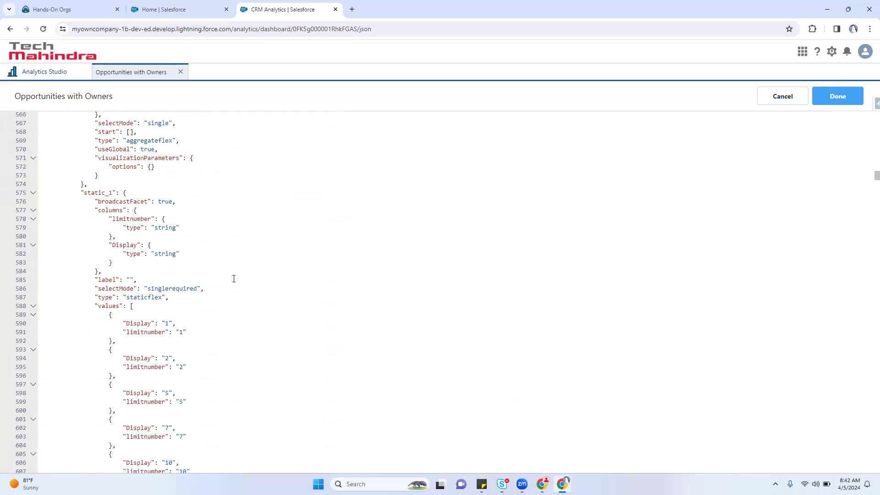
scroll(234, 279, "down", 2)
scroll(233, 279, "down", 3)
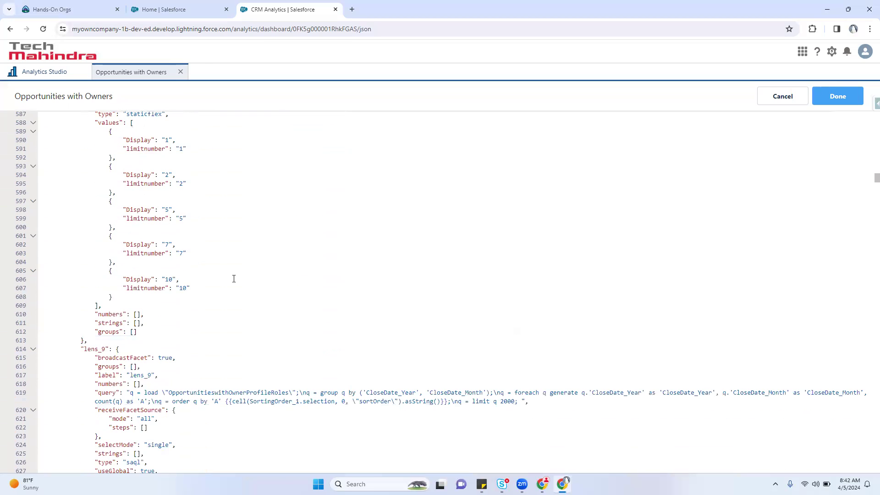
Step: Examine the lens_9 step's SAQL query with its SortingOrder_1 binding and its visualization parameters
double_click(92, 304)
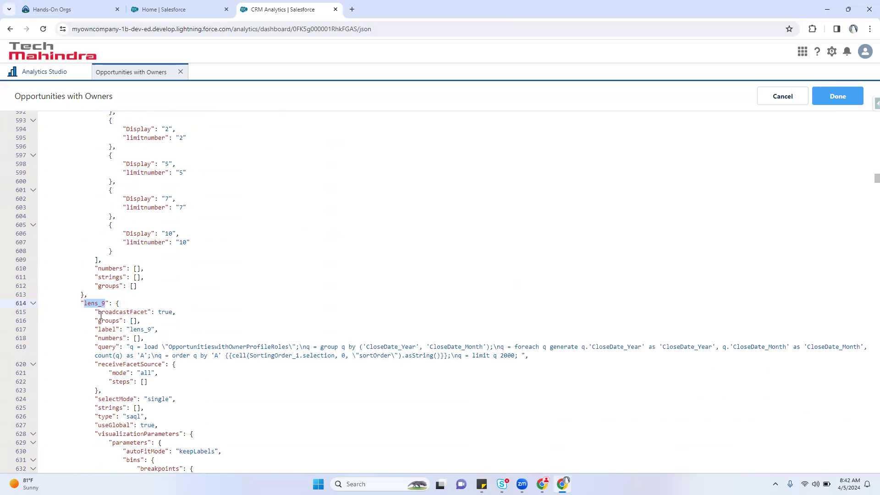
left_click_drag(126, 351, 549, 357)
scroll(550, 357, "down", 2)
scroll(549, 357, "down", 1)
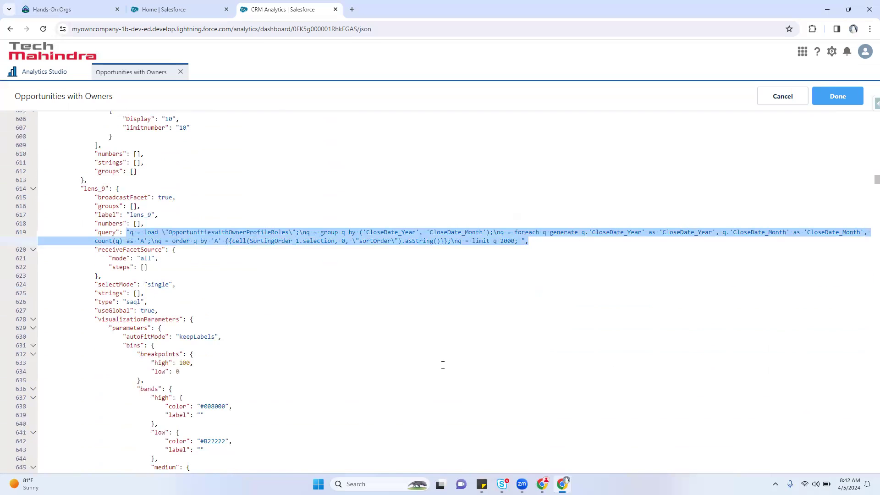
left_click_drag(91, 281, 189, 468)
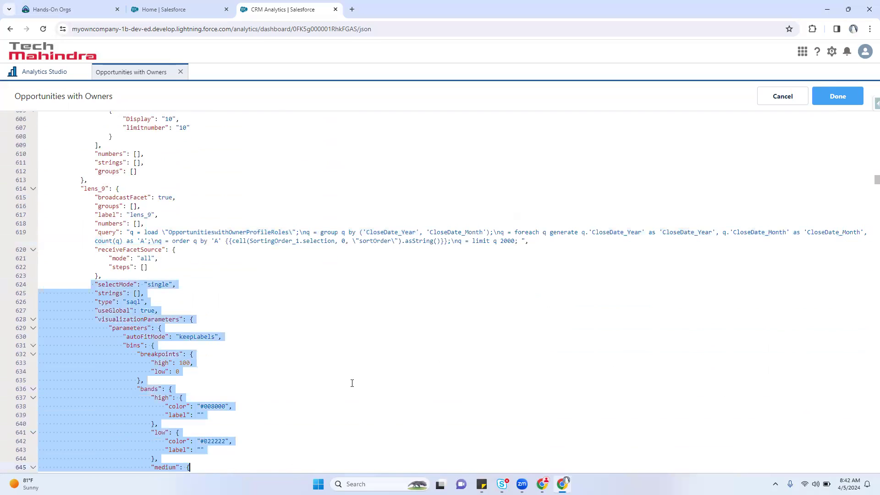
scroll(354, 375, "down", 6)
scroll(354, 375, "down", 15)
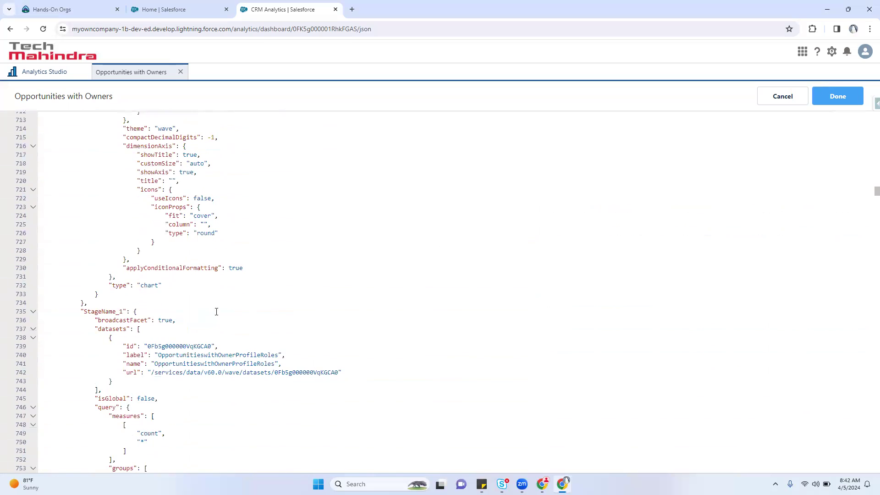
Step: Examine the StageName_1 step's query grouping, select mode and start values
scroll(216, 312, "down", 3)
scroll(161, 299, "down", 3)
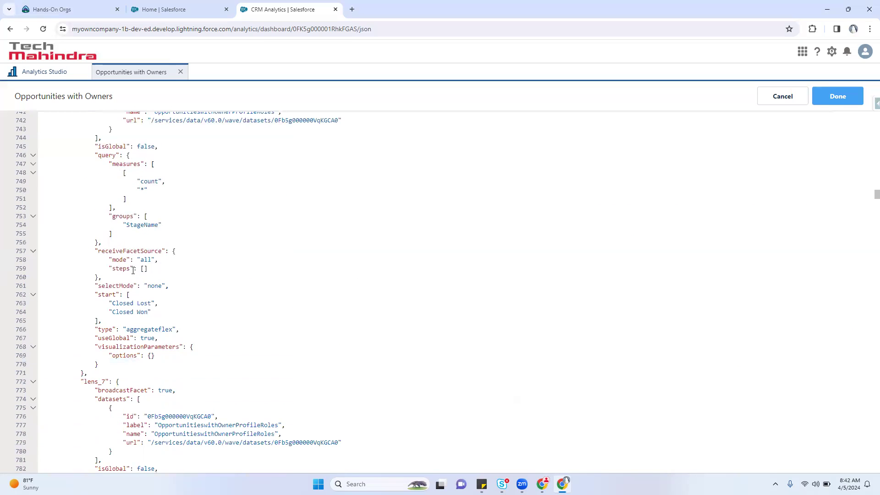
scroll(214, 306, "down", 2)
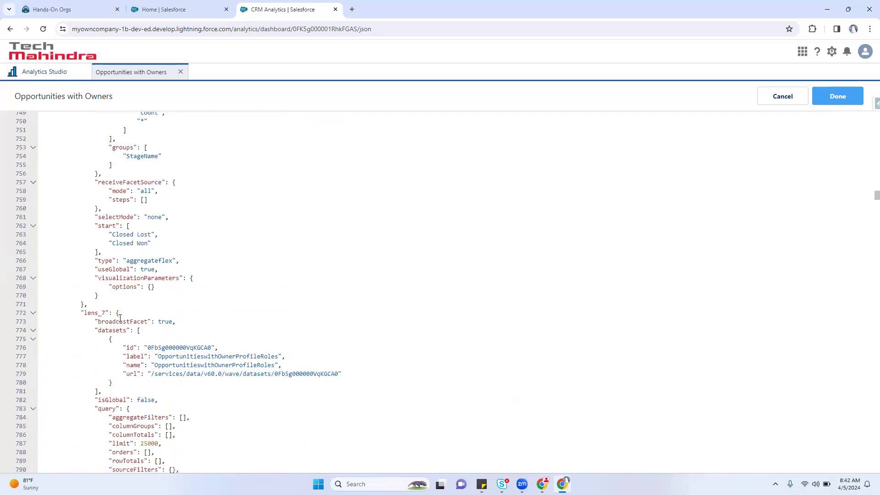
Step: Look through the lens_7 step's source columns and its table visualization parameters
double_click(98, 315)
scroll(495, 337, "down", 8)
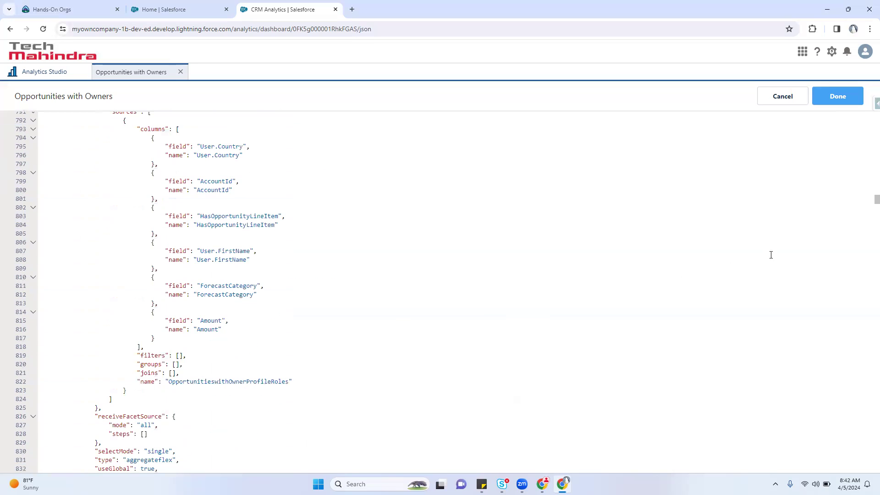
scroll(868, 205, "down", 12)
scroll(868, 205, "up", 11)
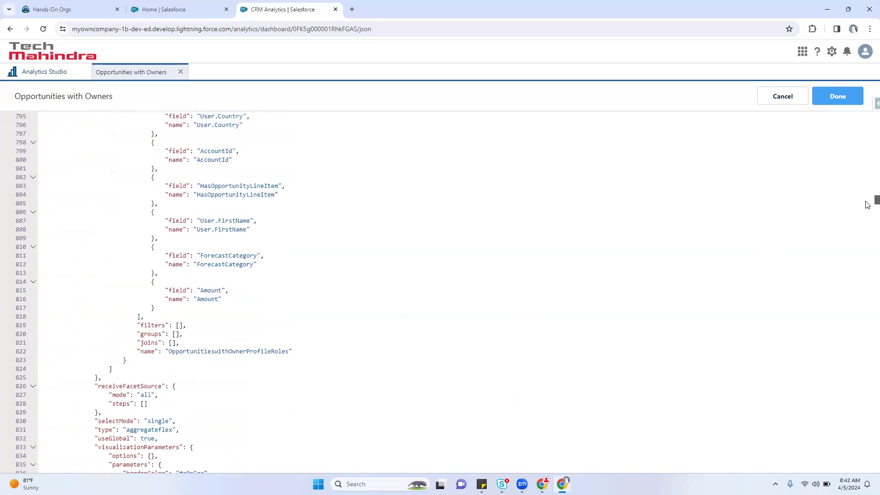
scroll(868, 205, "down", 13)
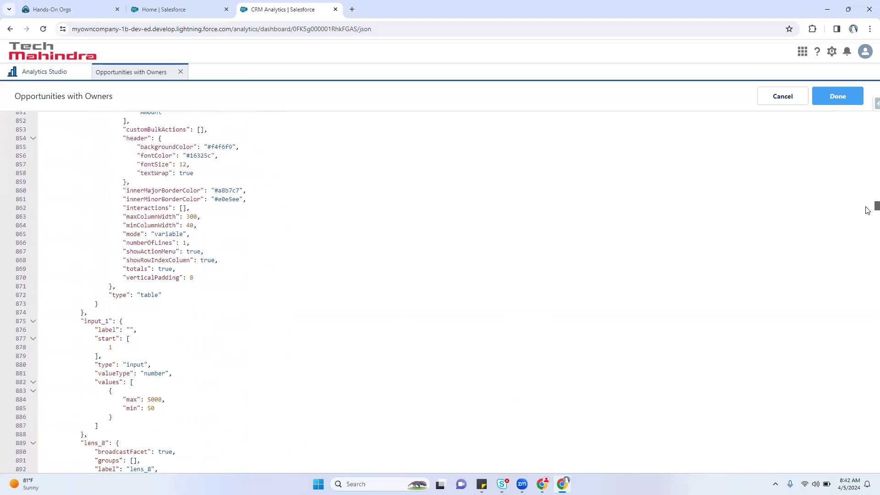
scroll(868, 208, "up", 7)
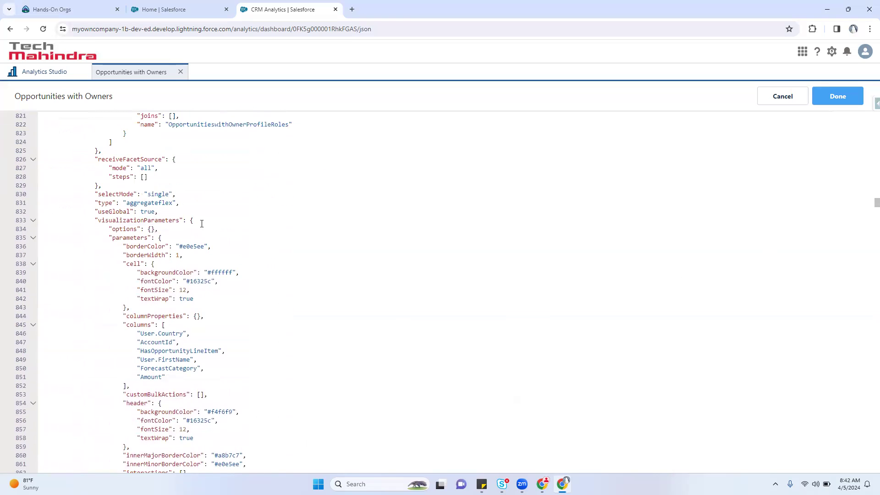
Step: Examine the aggregateFilters and columns entries in the lens_7 query and its table's column list
scroll(96, 228, "up", 9)
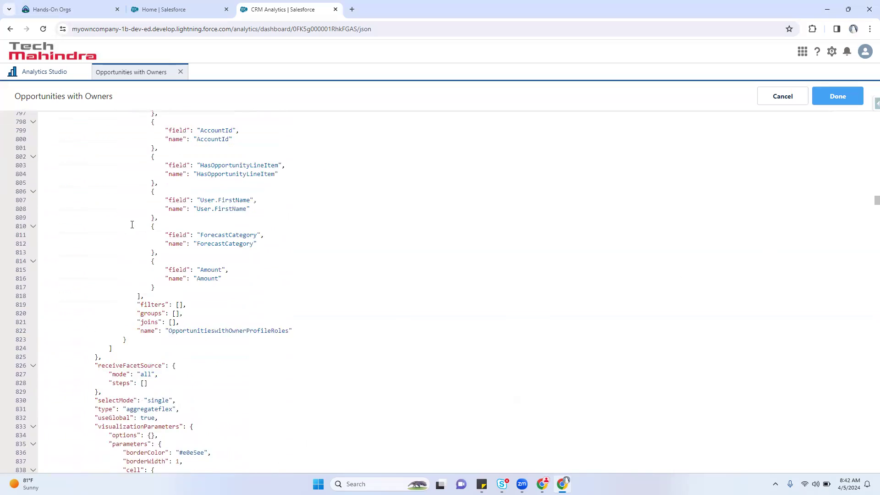
scroll(132, 225, "up", 1)
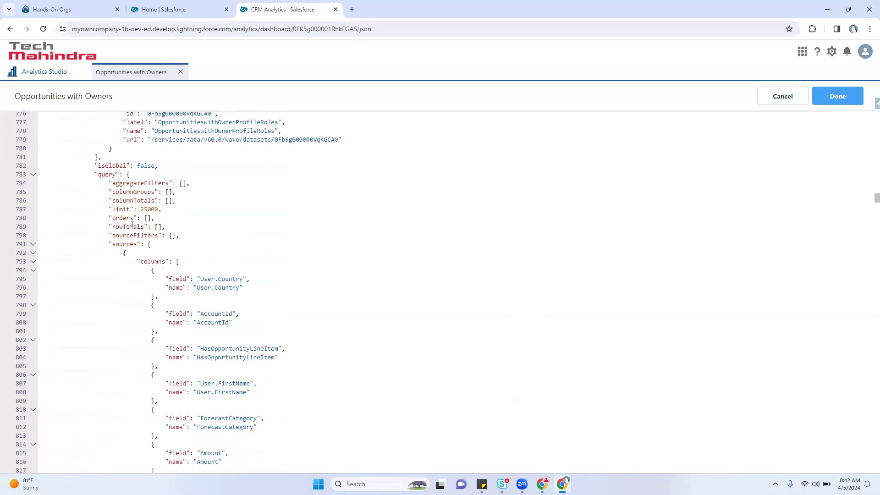
double_click(133, 183)
double_click(146, 262)
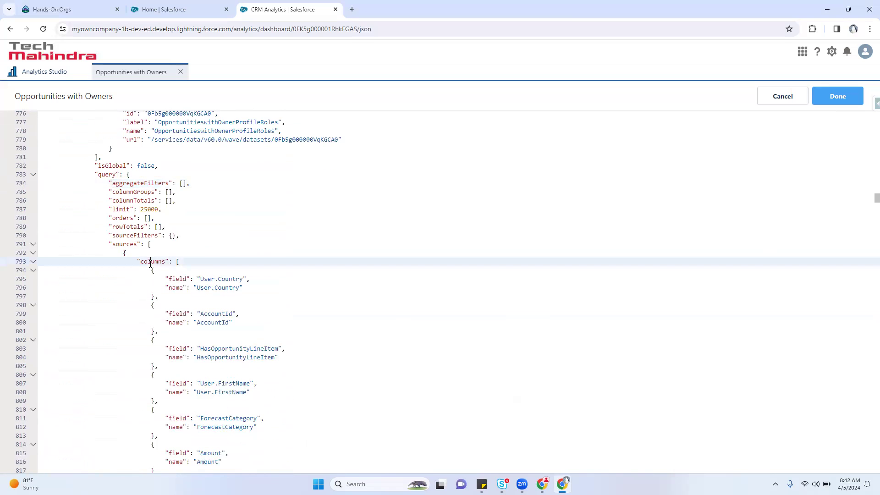
scroll(213, 329, "down", 15)
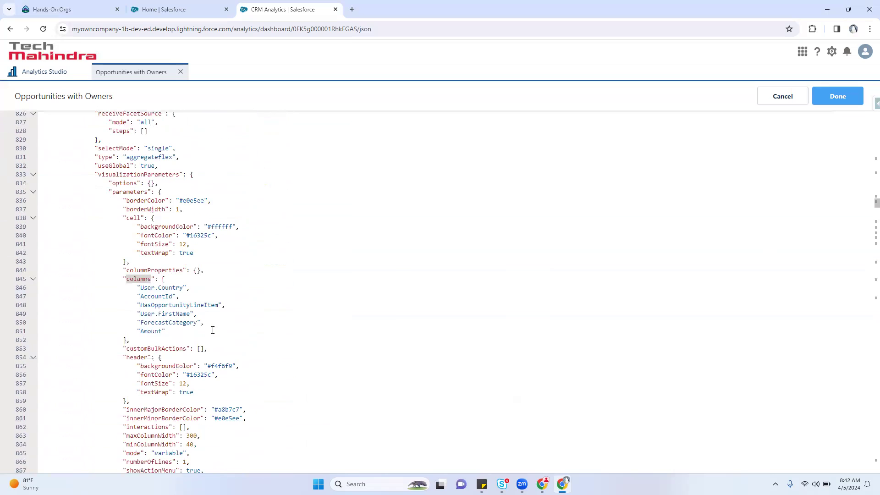
Step: Examine the lens_8 step's SAQL query, including its dataset load and User.Name grouping
scroll(213, 330, "down", 4)
double_click(93, 318)
left_click_drag(179, 362, 375, 363)
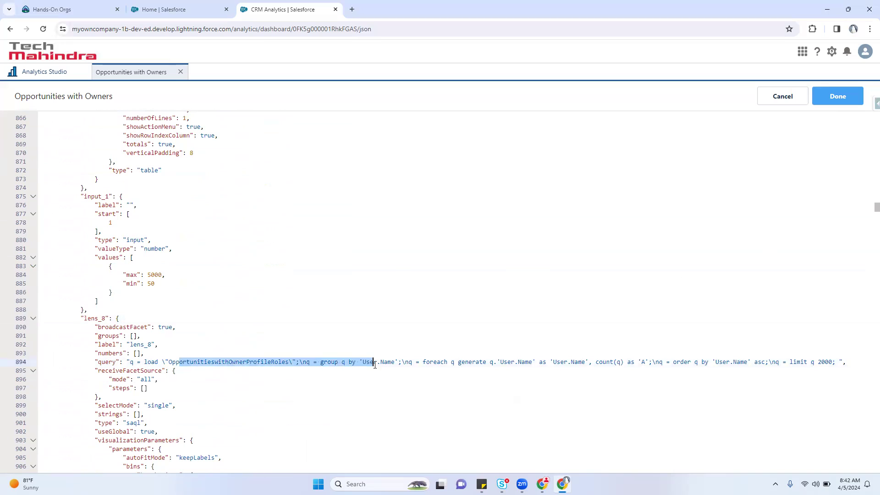
double_click(94, 319)
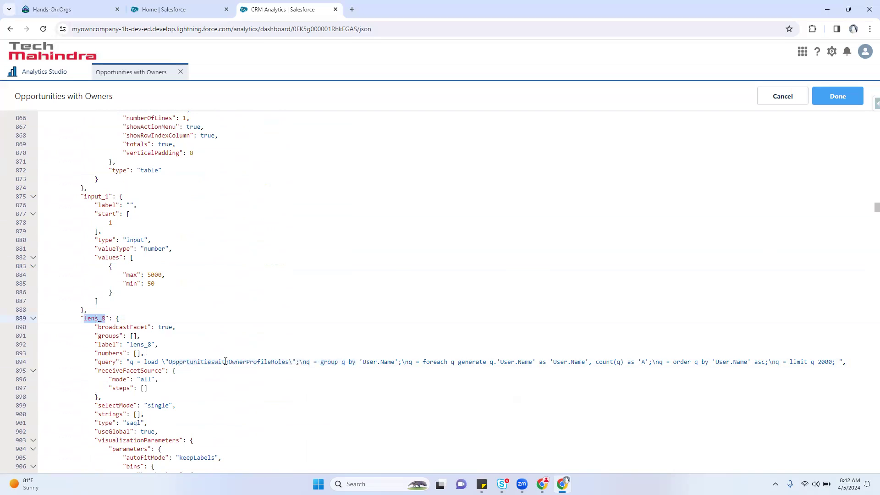
left_click_drag(197, 362, 247, 362)
scroll(358, 364, "down", 3)
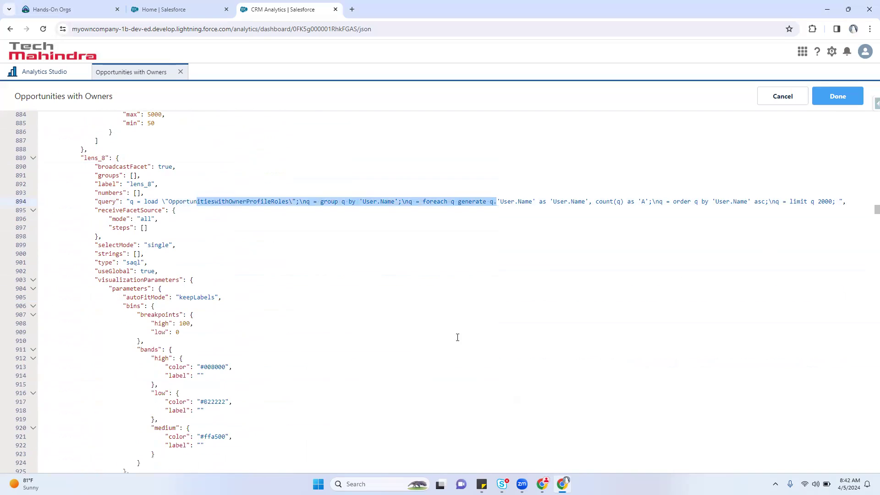
Step: Examine the datasets block at the end of the JSON and leave the JSON editor without saving
left_click_drag(867, 223, 867, 467)
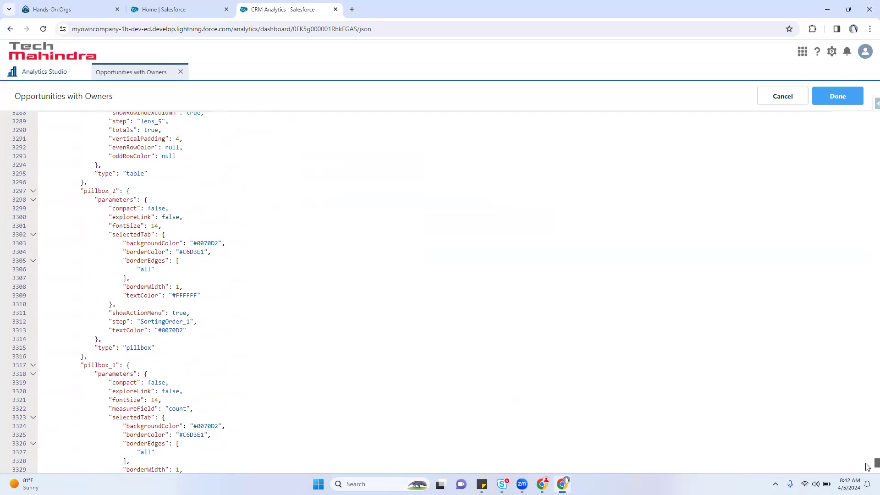
left_click_drag(868, 466, 868, 477)
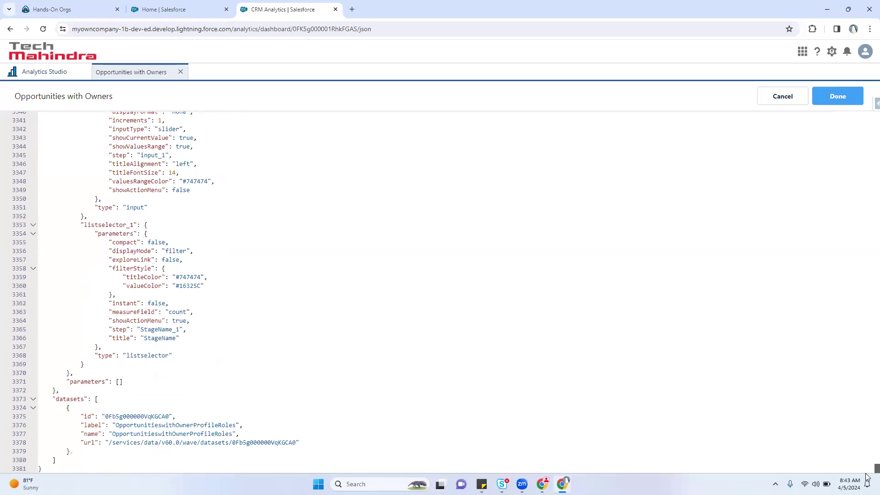
left_click_drag(69, 408, 40, 468)
left_click(778, 98)
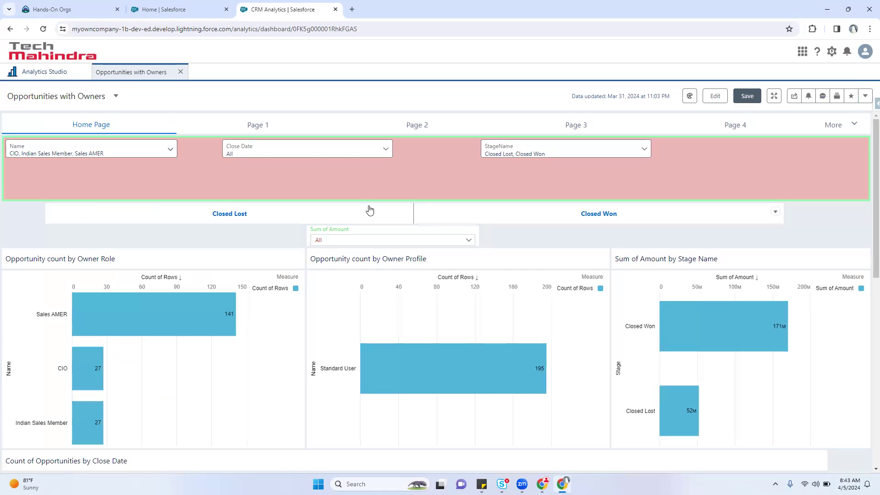
Step: View Page 4 and Page 5 of the Opportunities with Owners dashboard
left_click(743, 125)
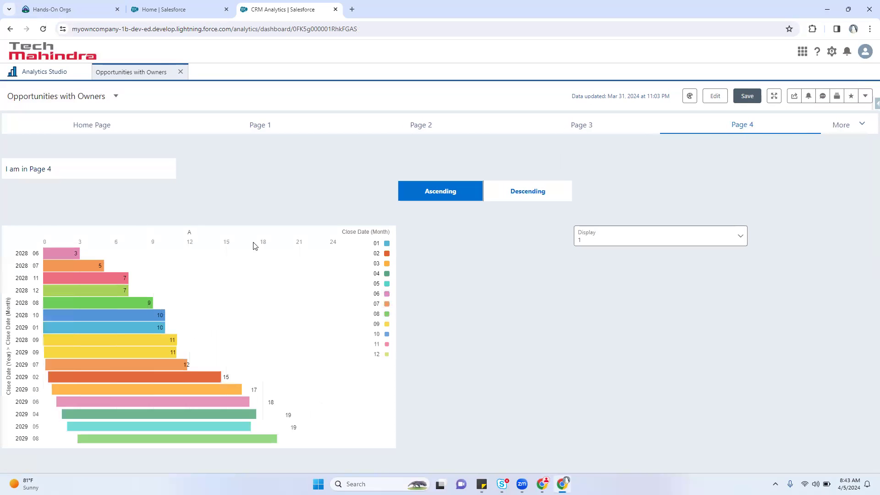
left_click(846, 126)
left_click(824, 149)
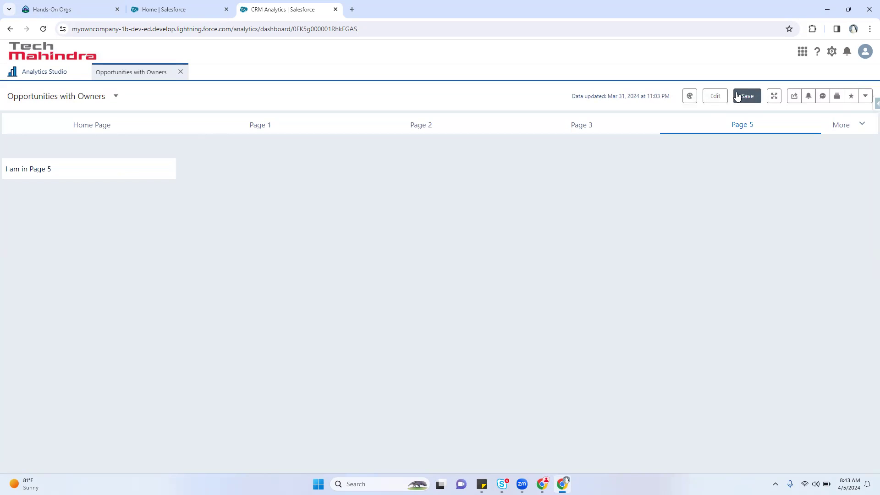
Step: Edit the dashboard, add a table widget enlarged to nearly the full canvas width on Page 5, and start its query
left_click(715, 96)
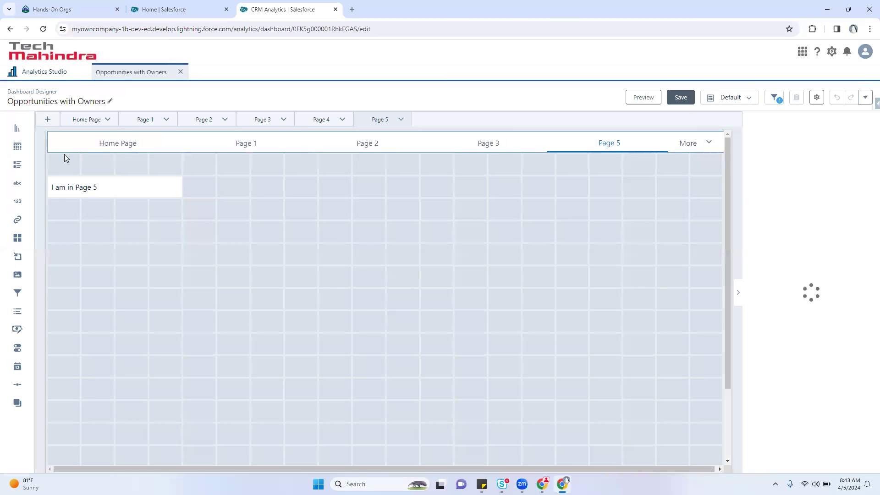
left_click_drag(18, 146, 70, 289)
left_click_drag(319, 359, 709, 435)
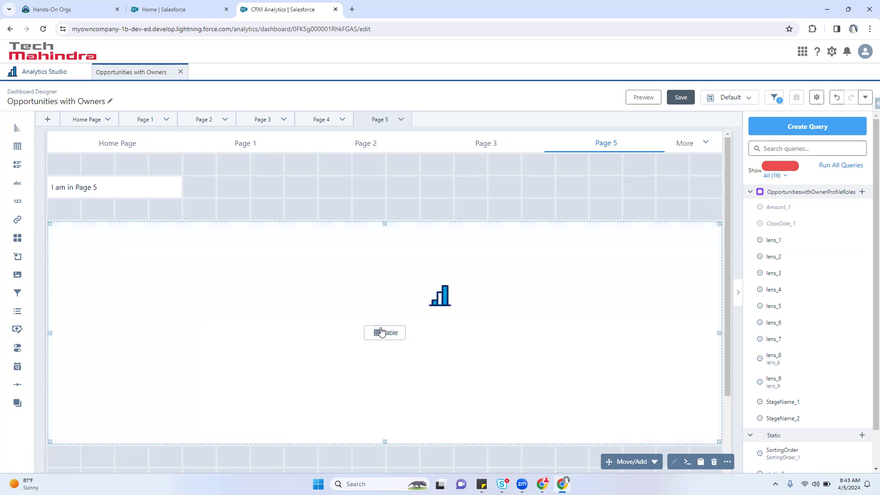
left_click(381, 332)
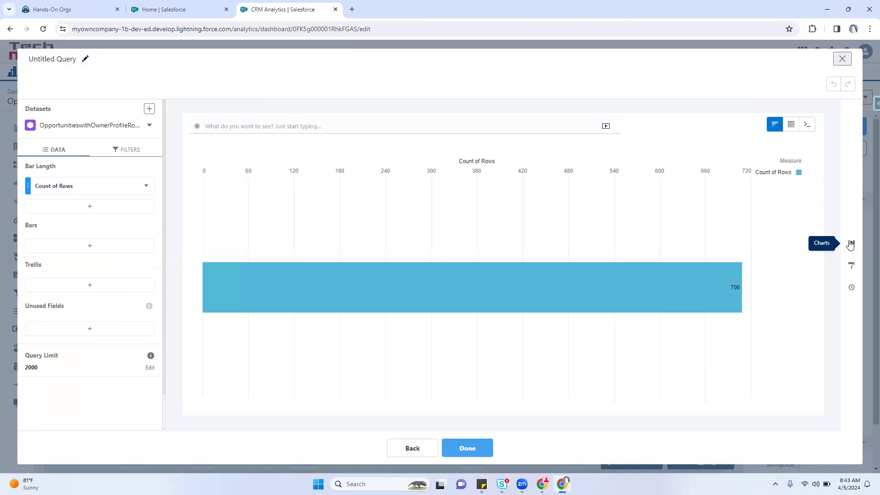
Step: Look over the available chart types and change the new query's visualization to Origami
left_click(852, 242)
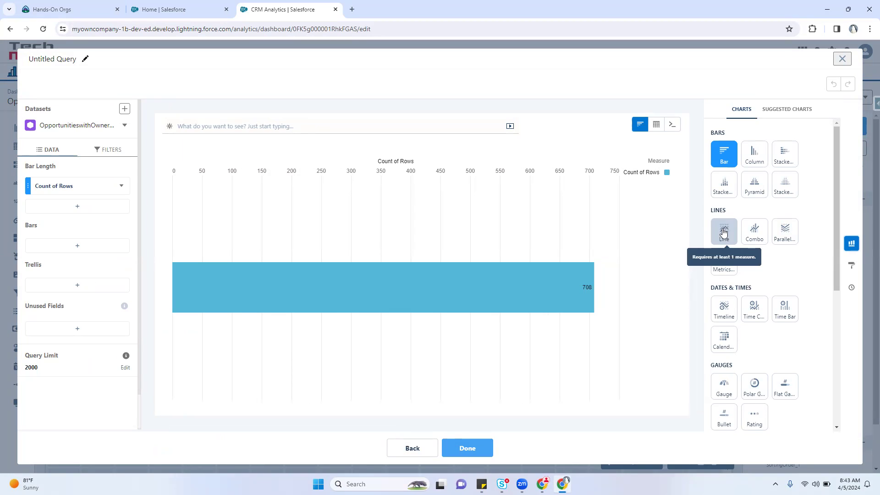
scroll(791, 271, "down", 5)
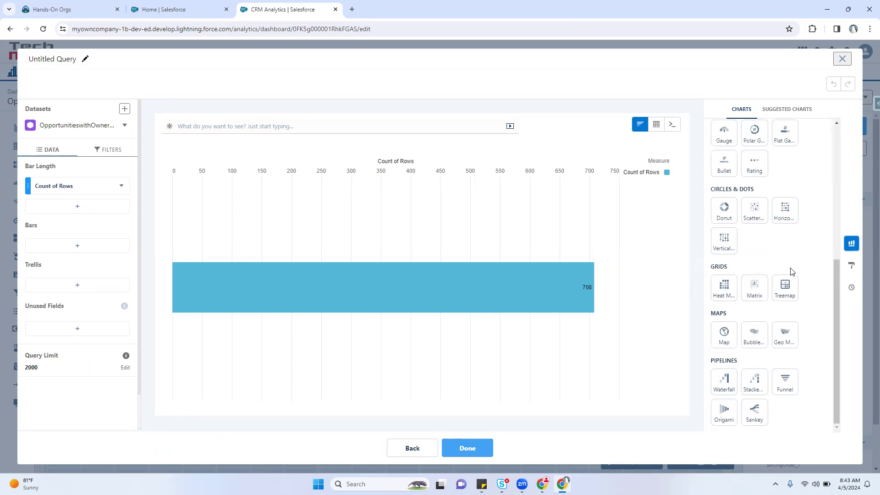
left_click_drag(711, 270, 735, 292)
left_click(714, 307)
left_click_drag(712, 360, 750, 363)
left_click(722, 423)
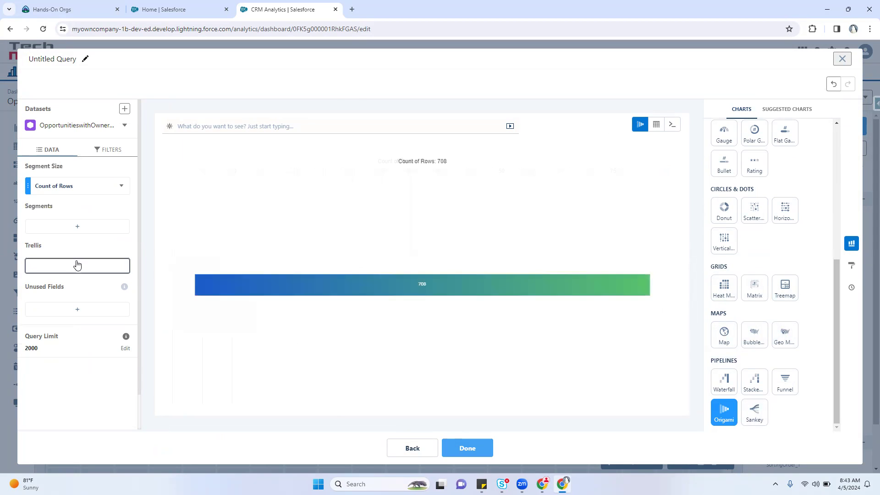
Step: Try grouping the Origami chart's trellis by Stage, and remove that grouping
left_click(77, 266)
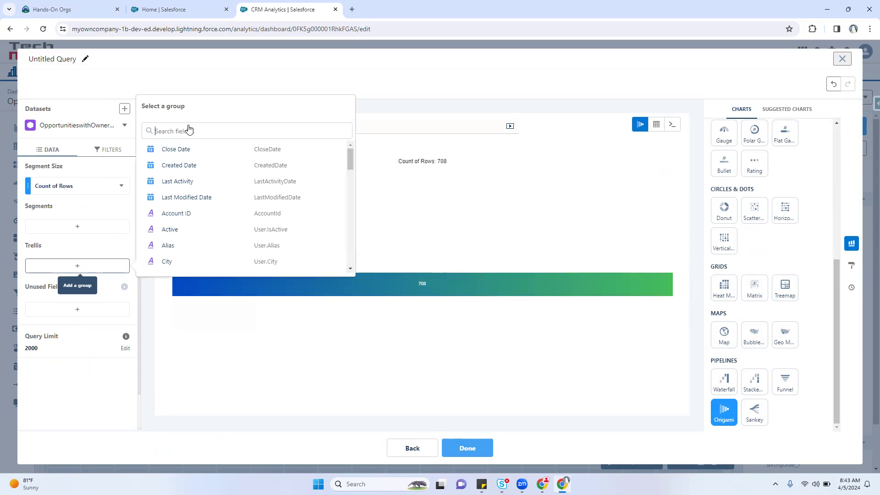
type("stage")
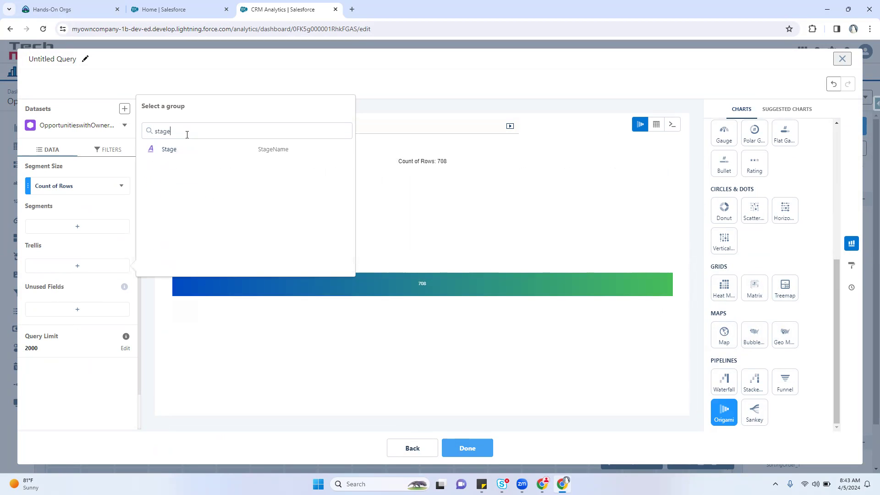
left_click(194, 151)
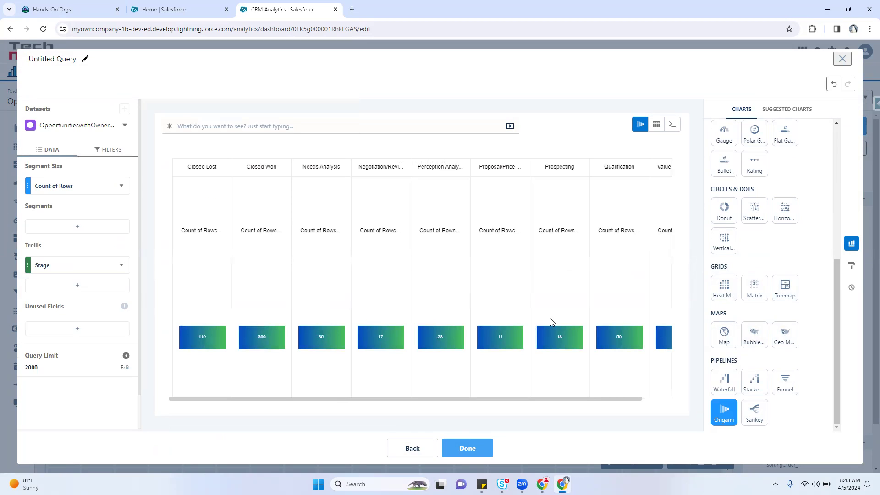
left_click(121, 265)
left_click(155, 468)
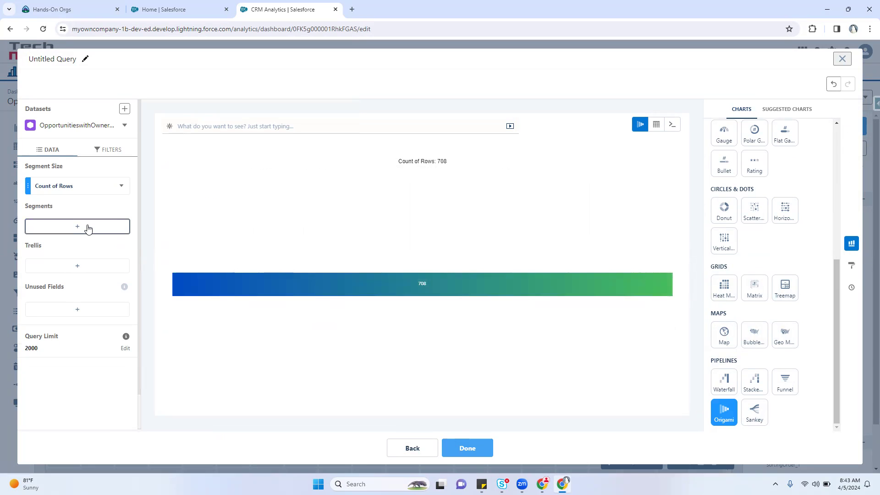
Step: Segment the Origami chart by the Stage field
left_click(88, 229)
type("stage")
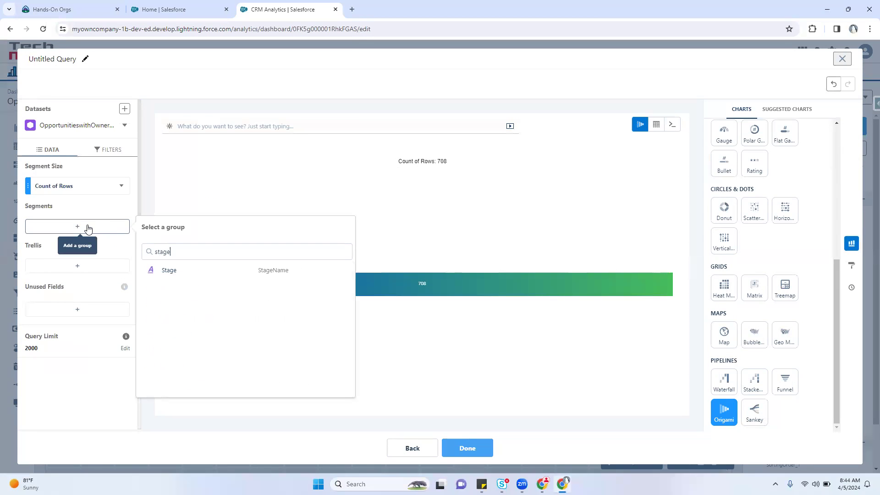
left_click(210, 271)
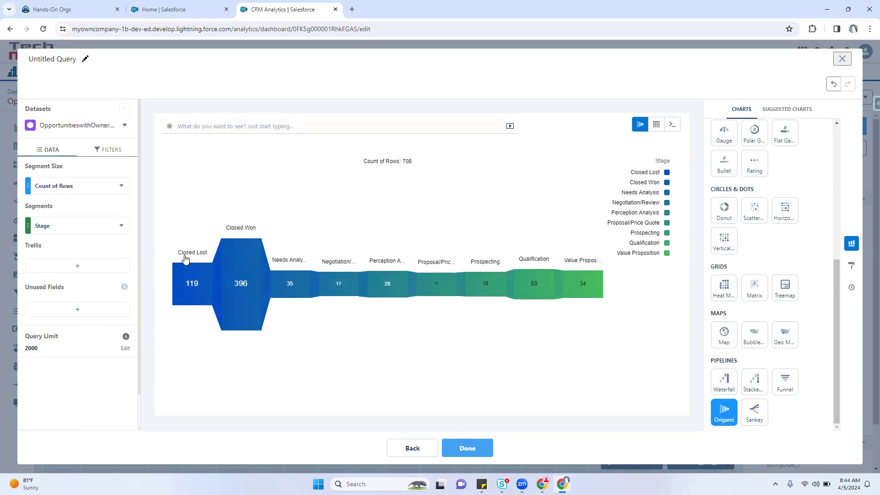
mouse_move(195, 277)
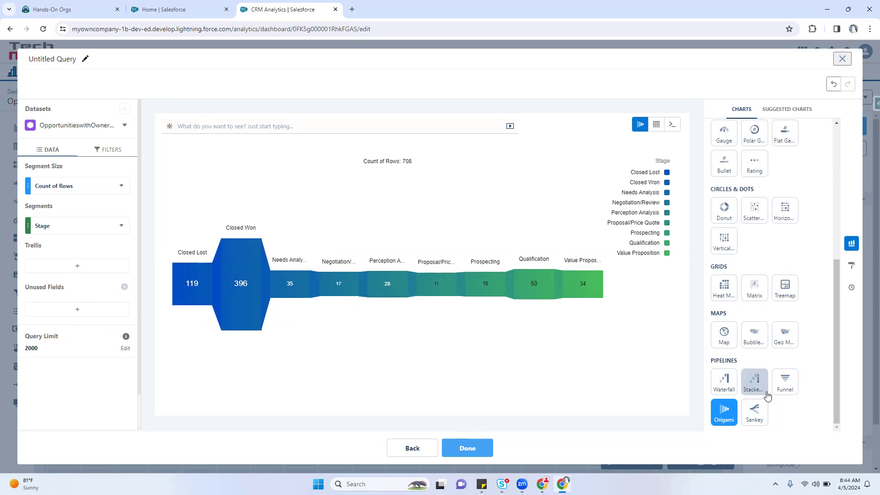
Step: Try the Stacked Waterfall, Waterfall and Funnel visualizations for the query
left_click(750, 386)
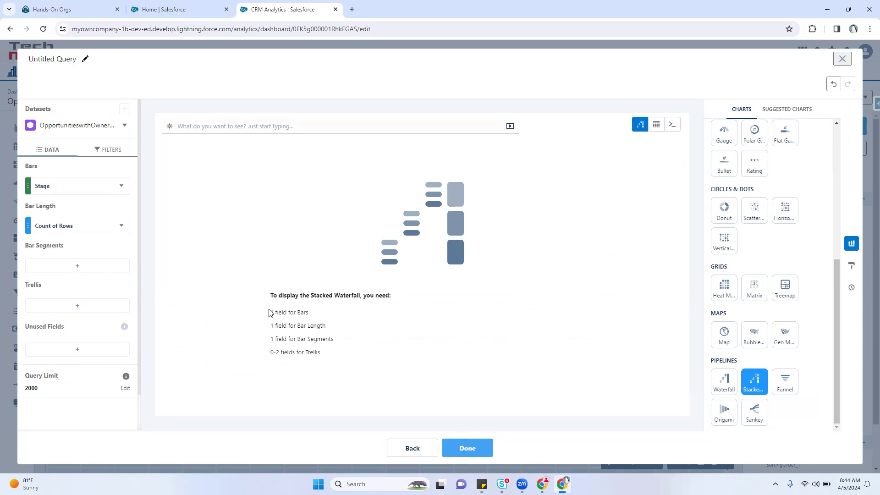
left_click_drag(283, 310, 324, 370)
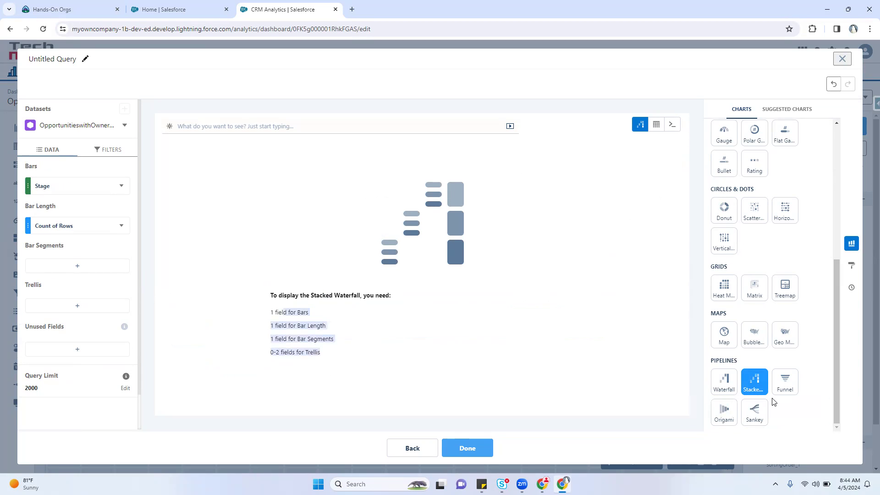
left_click(724, 382)
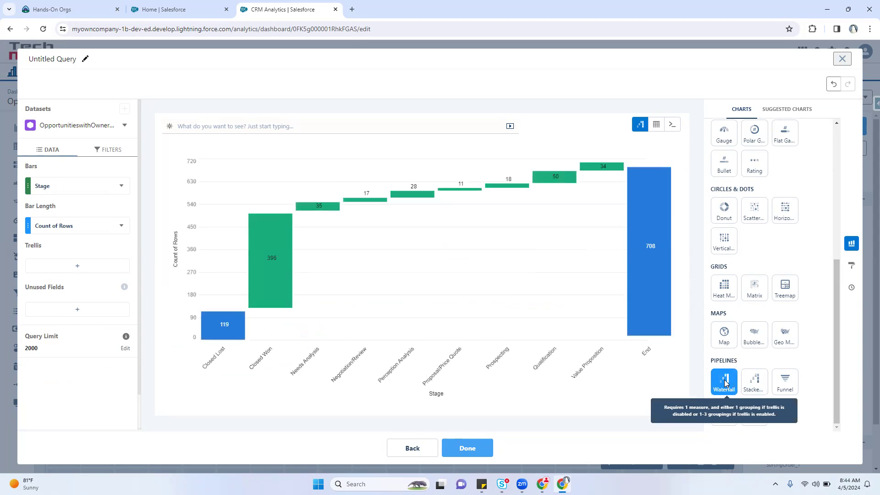
left_click(790, 382)
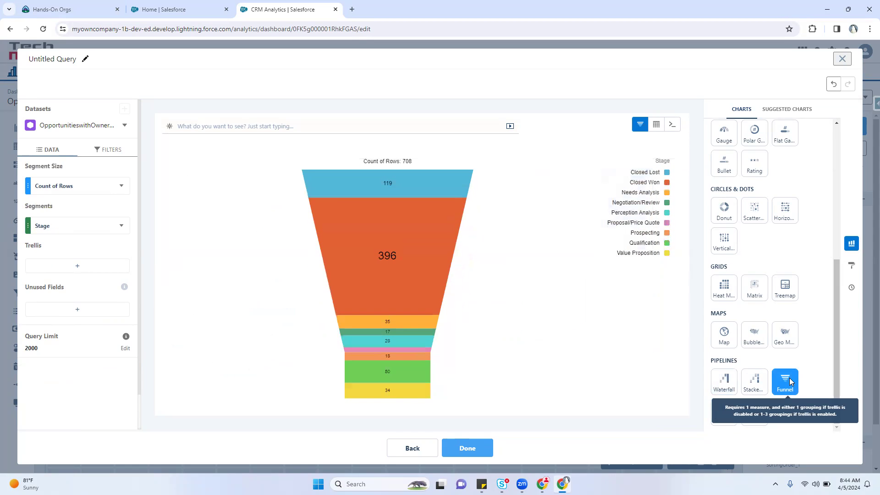
Step: Change the query's visualization to Map and set its Locations field to Country
left_click(722, 341)
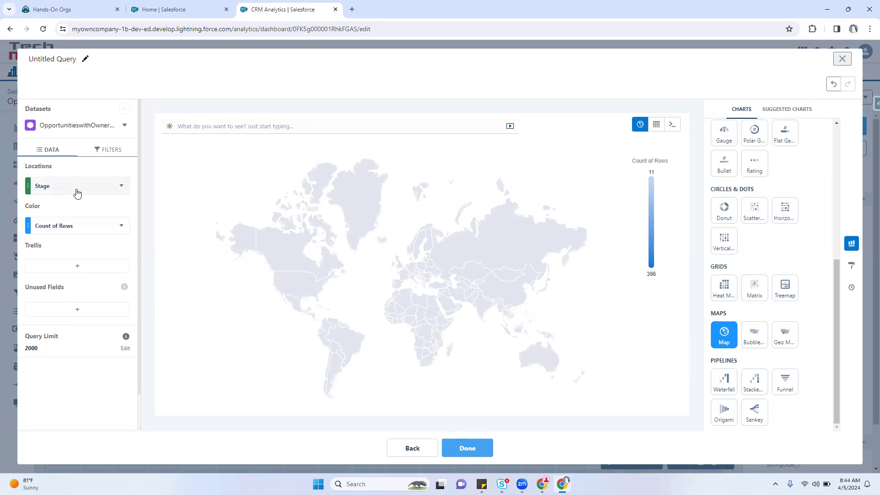
left_click(59, 190)
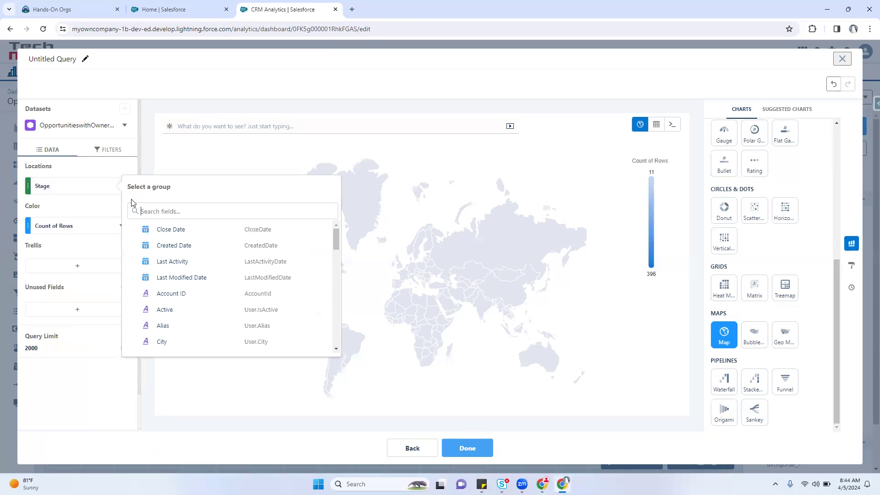
type("coun")
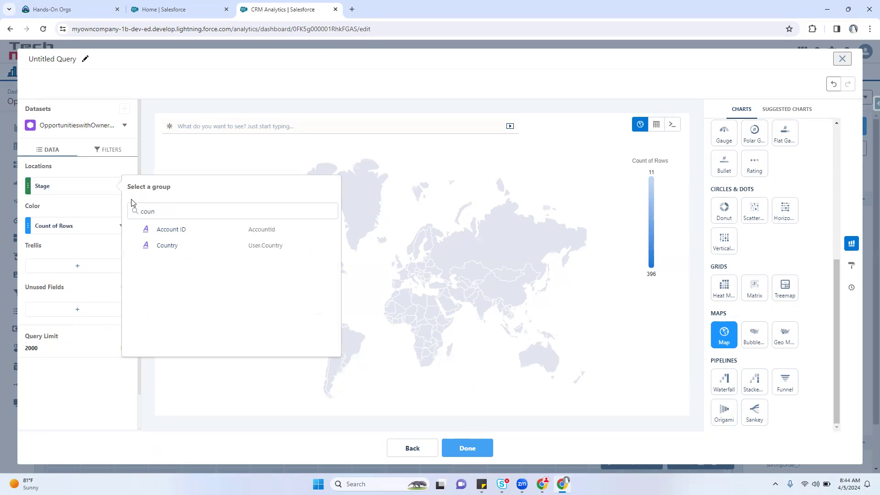
left_click(189, 247)
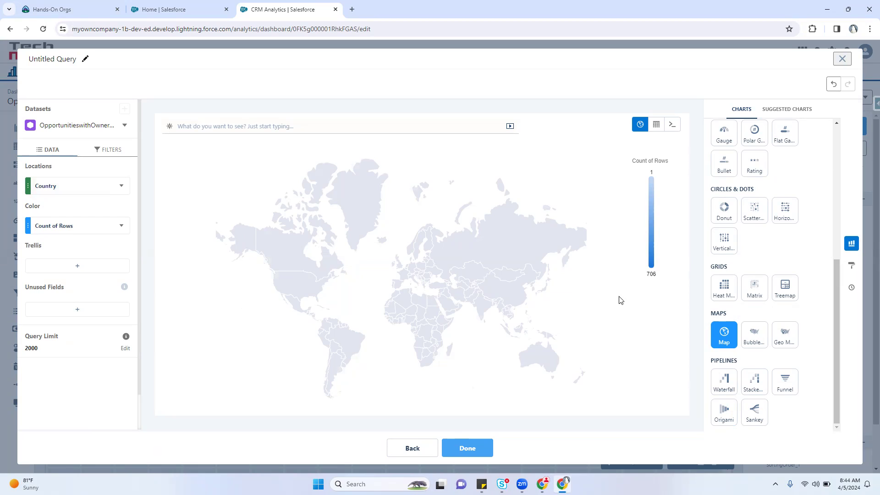
mouse_move(411, 309)
mouse_move(268, 257)
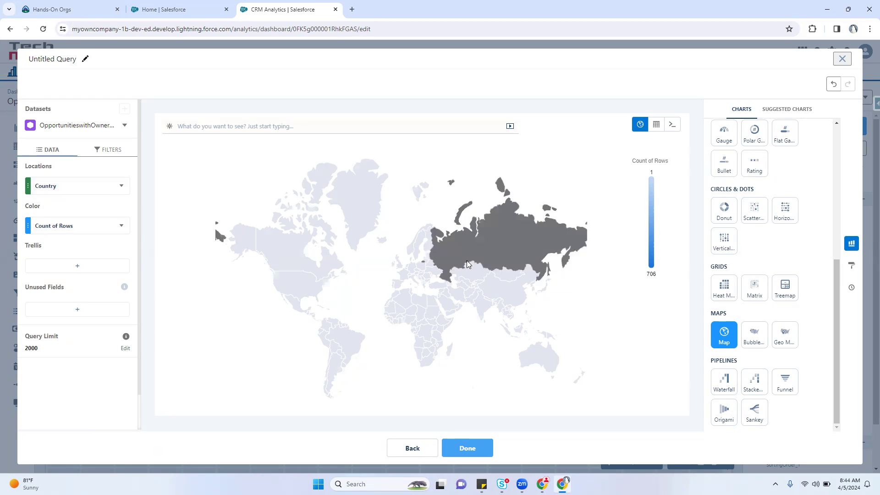
mouse_move(476, 266)
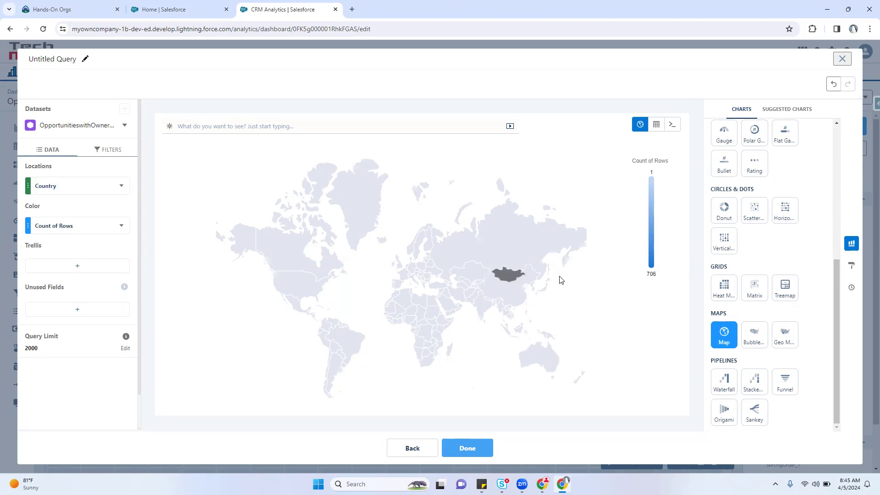
mouse_move(468, 246)
Step: Try the Bubble Map and Geo Map visualizations, and return the query to the plain Map
left_click(752, 337)
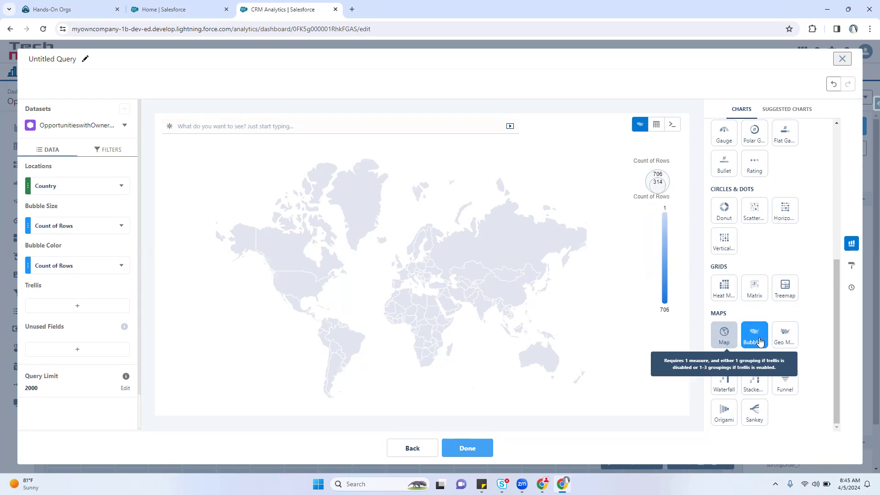
left_click(724, 336)
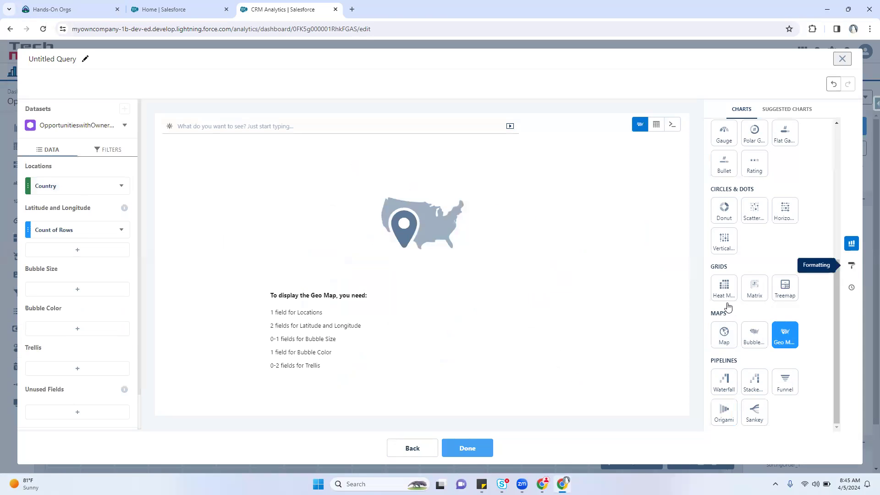
left_click(724, 334)
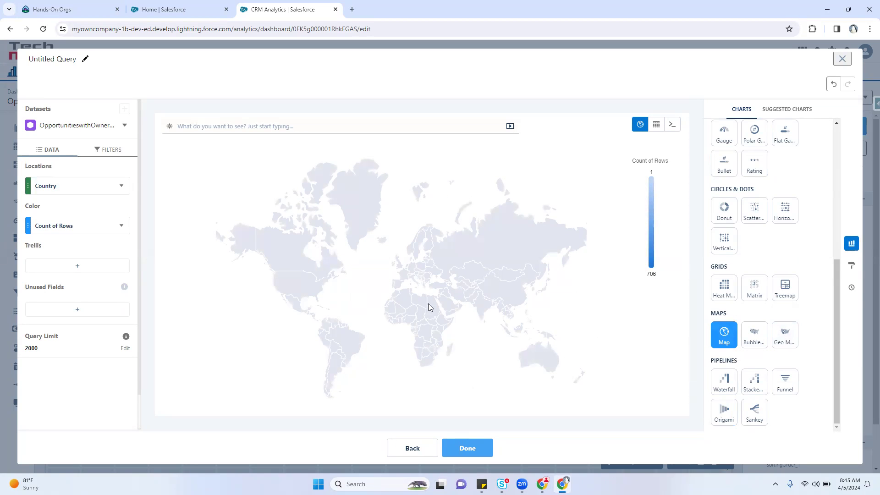
Step: Try the Americas, North America and South America map types in the map's formatting
left_click(852, 266)
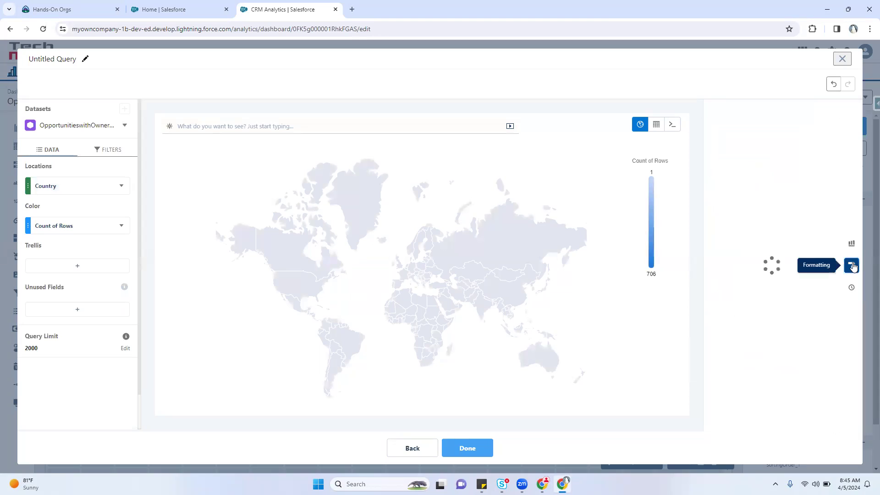
scroll(795, 307, "down", 2)
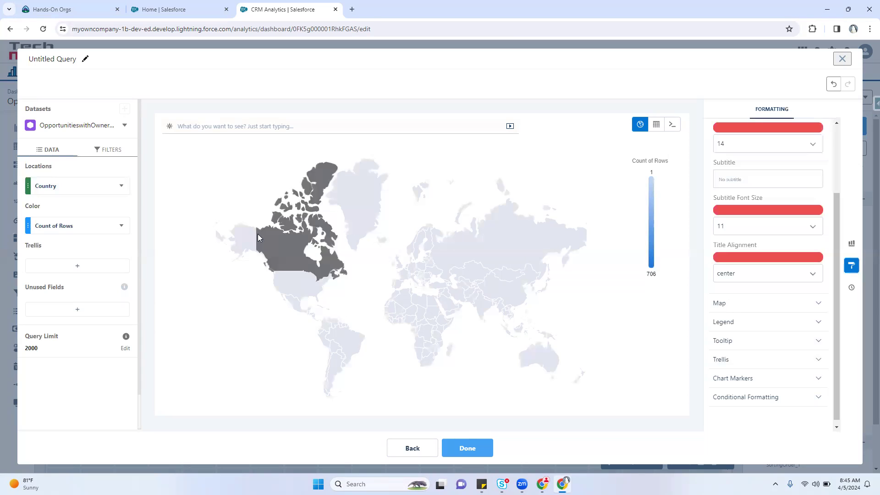
left_click(738, 306)
scroll(784, 307, "down", 1)
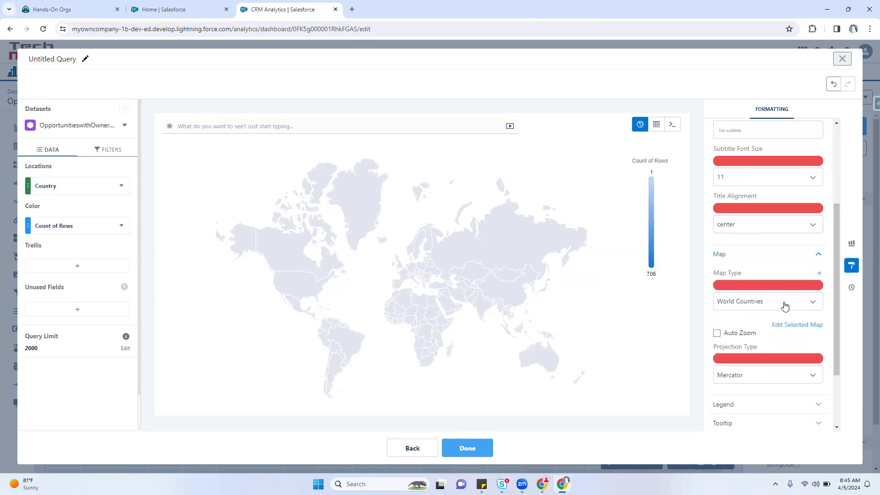
scroll(785, 306, "down", 1)
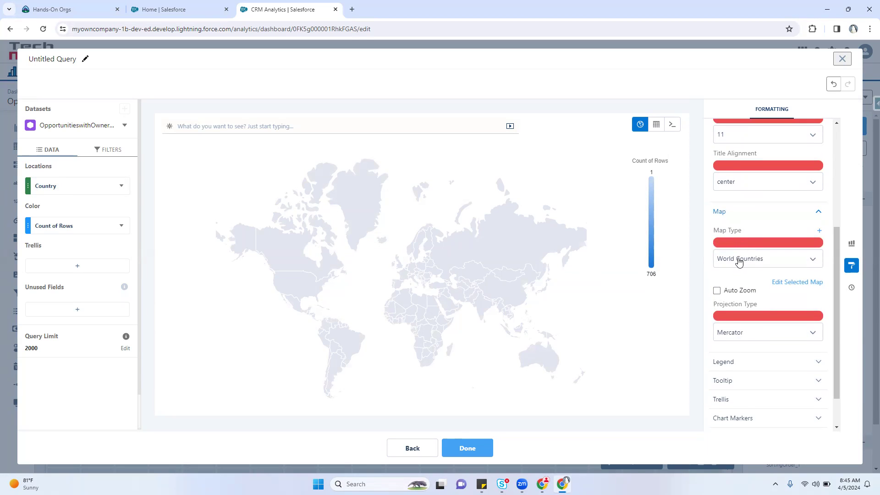
left_click(759, 261)
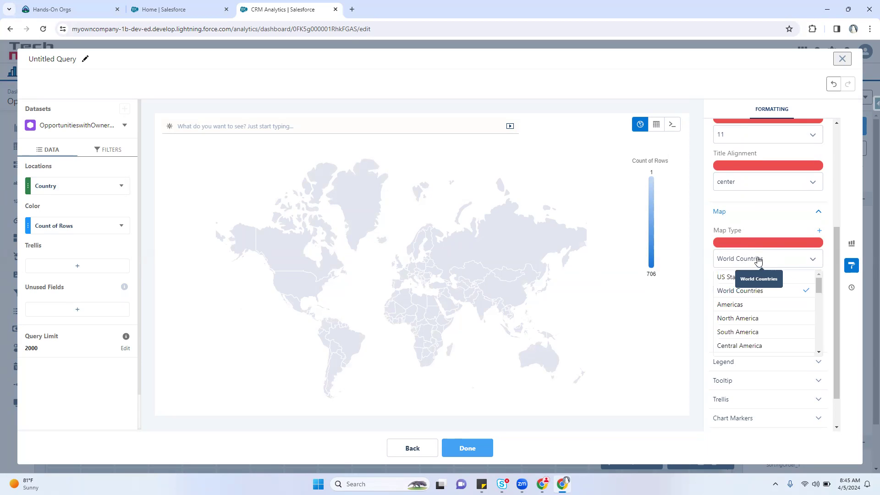
left_click(758, 304)
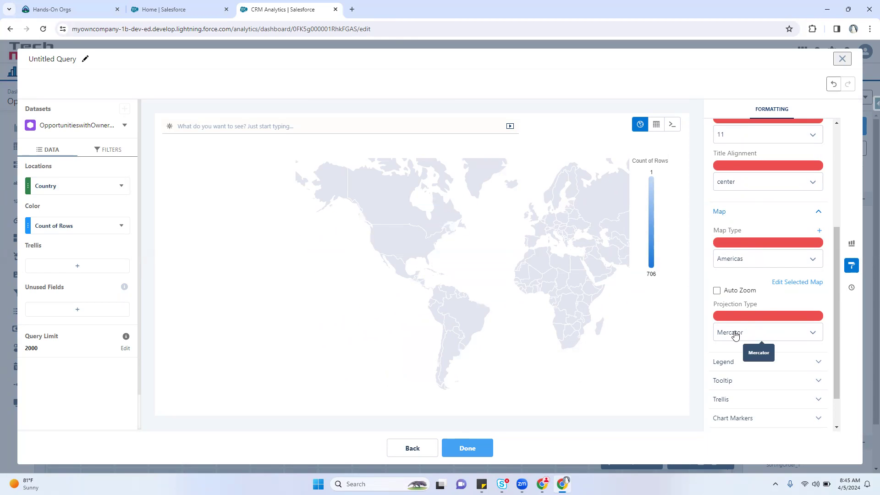
left_click(753, 260)
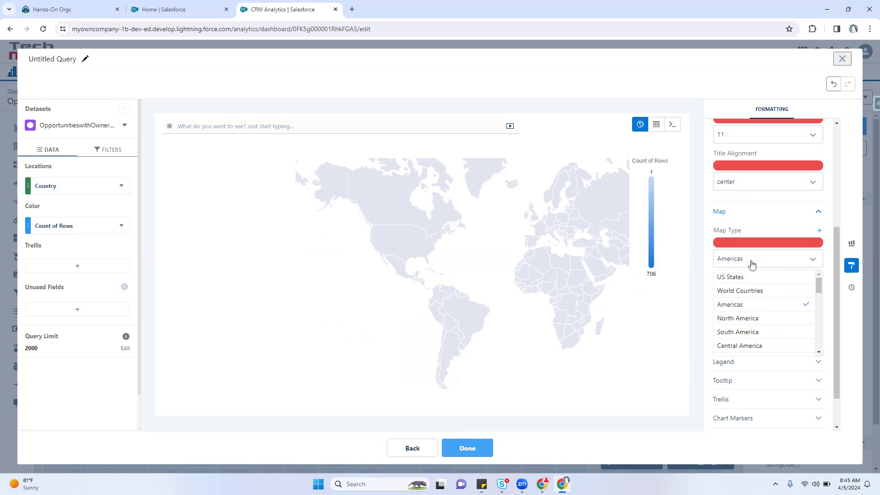
left_click(753, 317)
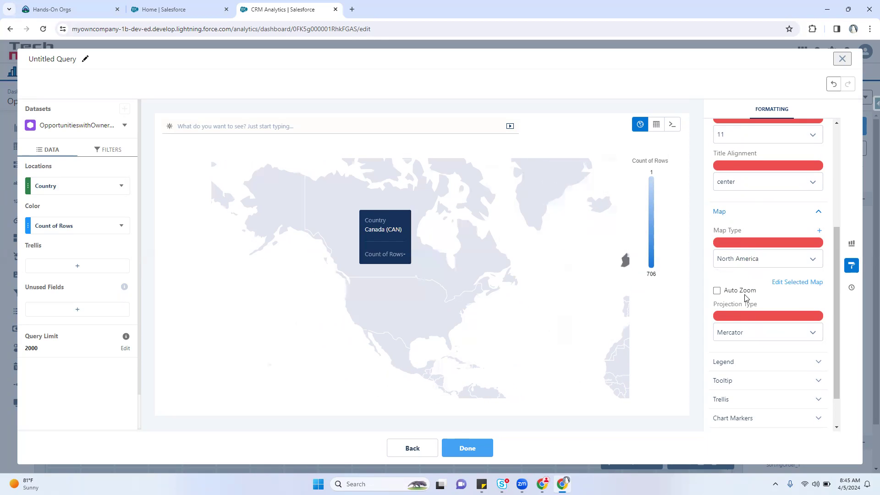
left_click(750, 262)
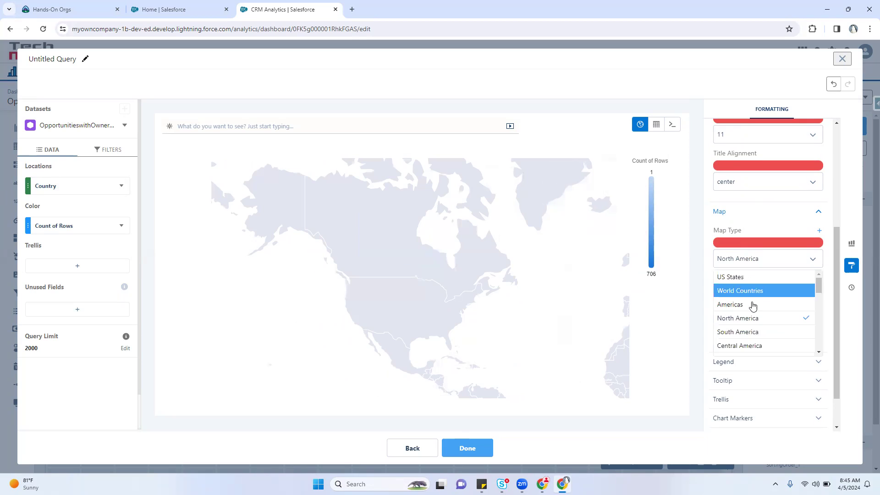
left_click(760, 330)
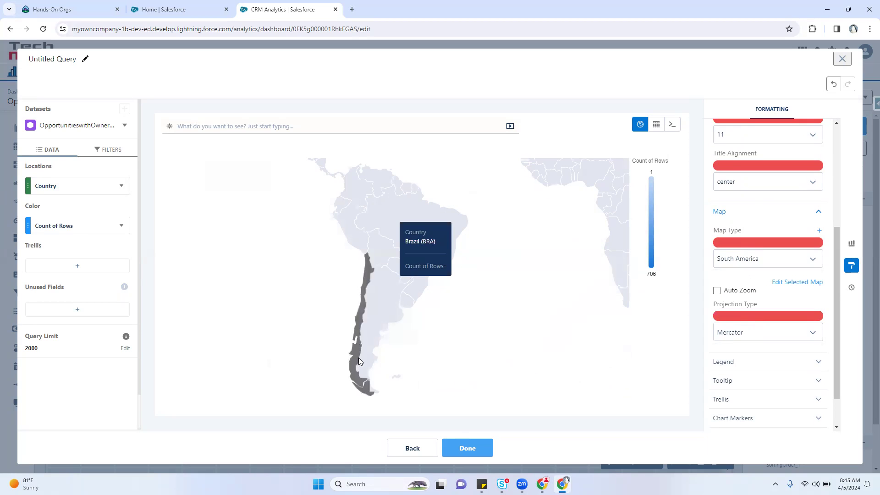
Step: Try the Europe, Northern Europe and Western Europe map types, and set the map type to Central Europe
left_click(744, 260)
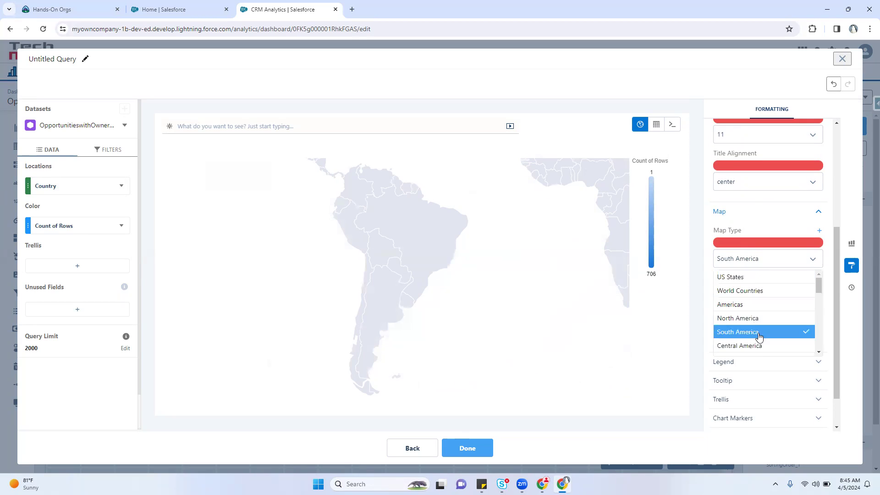
scroll(763, 331, "down", 3)
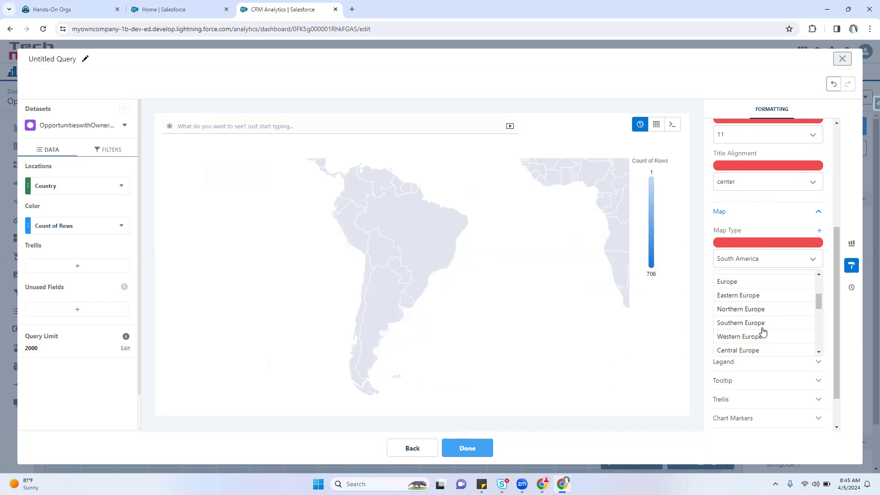
left_click(752, 282)
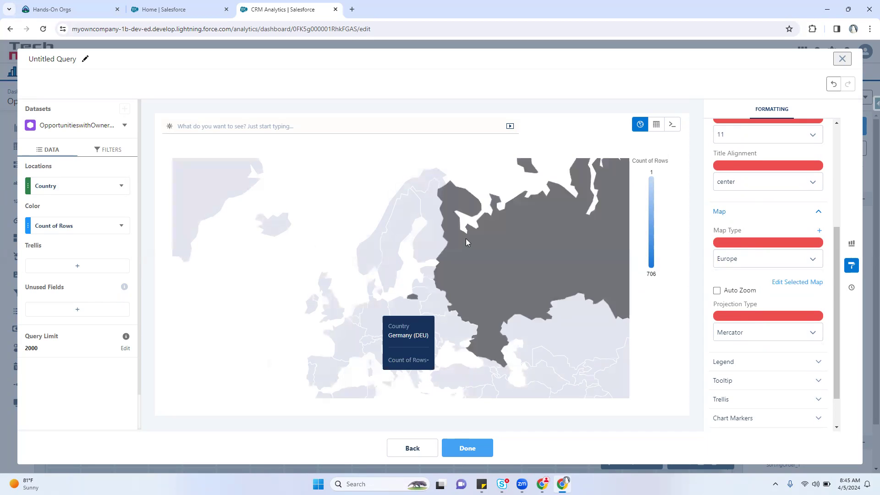
left_click(761, 260)
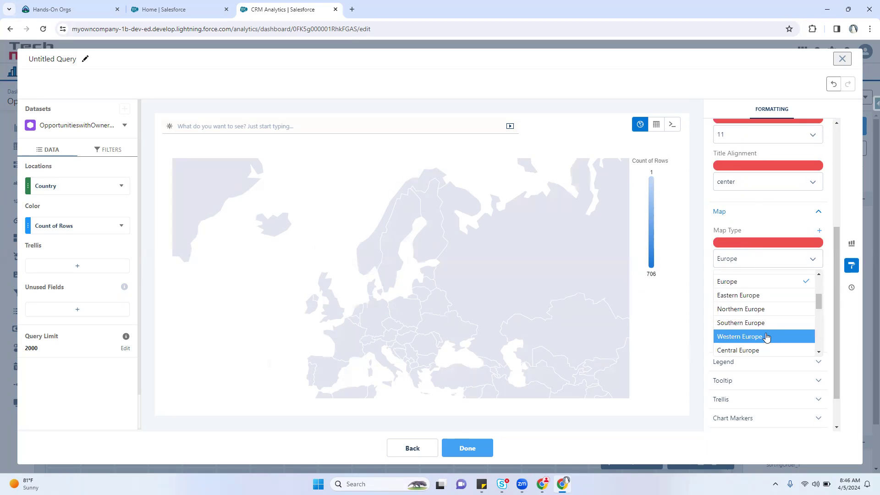
left_click(762, 311)
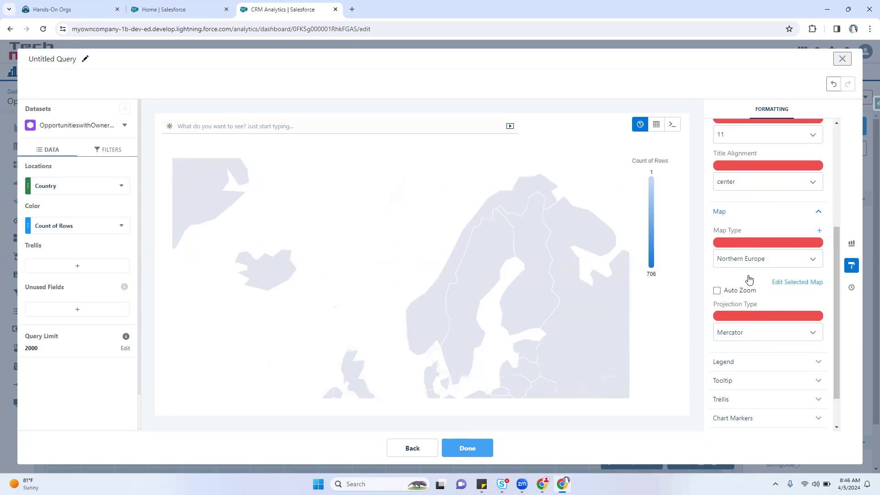
left_click(750, 262)
left_click(762, 337)
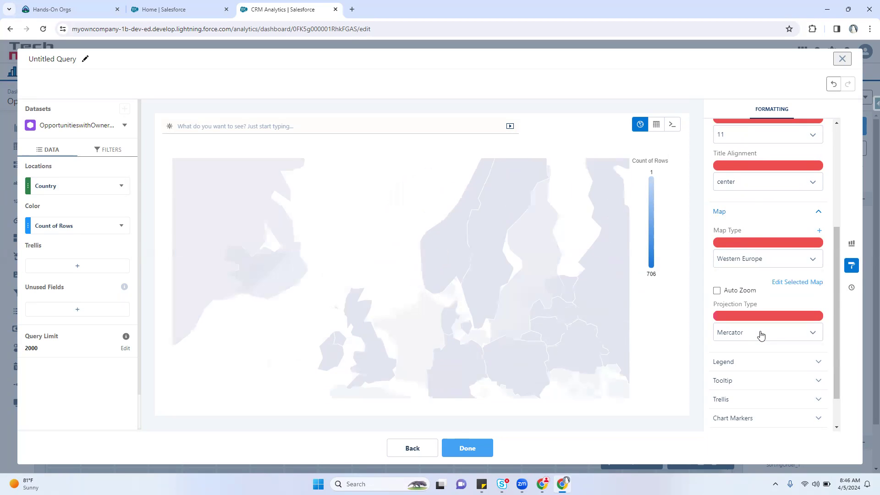
left_click(745, 259)
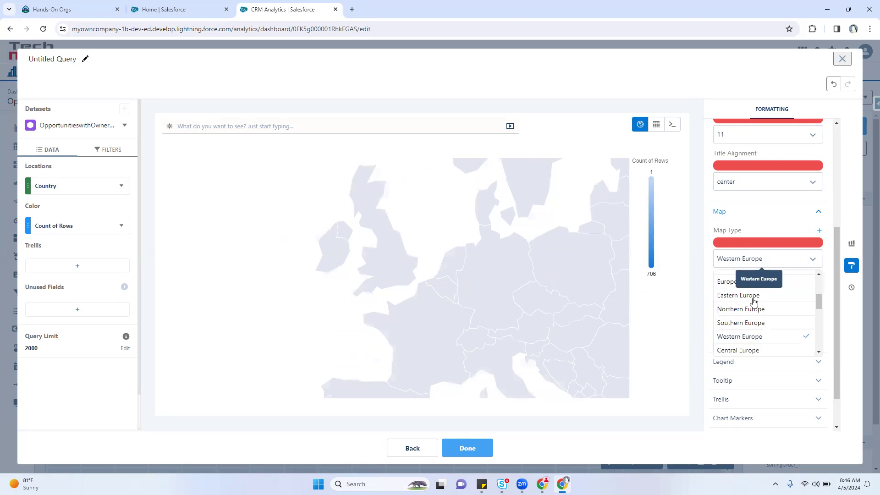
left_click(747, 352)
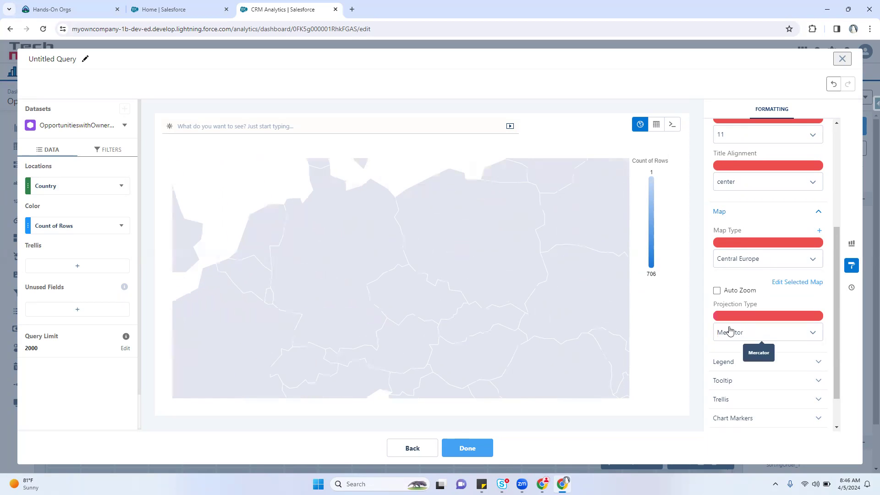
Step: Try the Asia and Australasia map types in the map's formatting
left_click(767, 258)
scroll(776, 349, "down", 3)
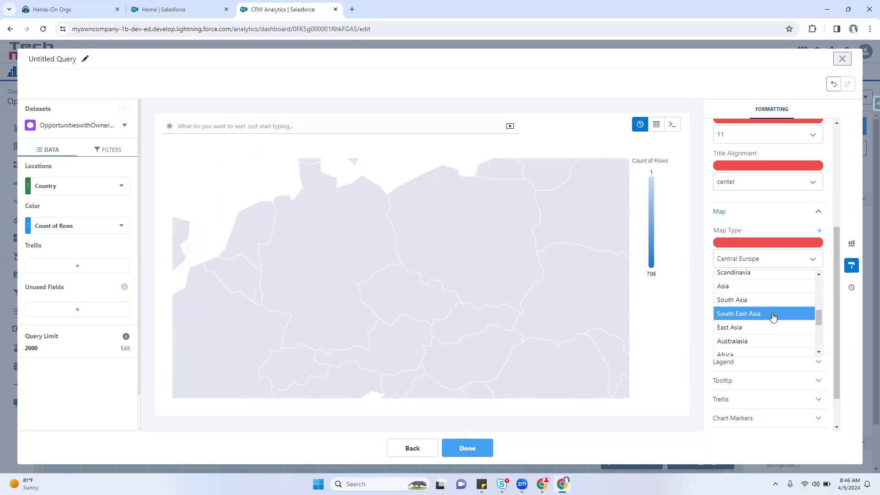
left_click(764, 286)
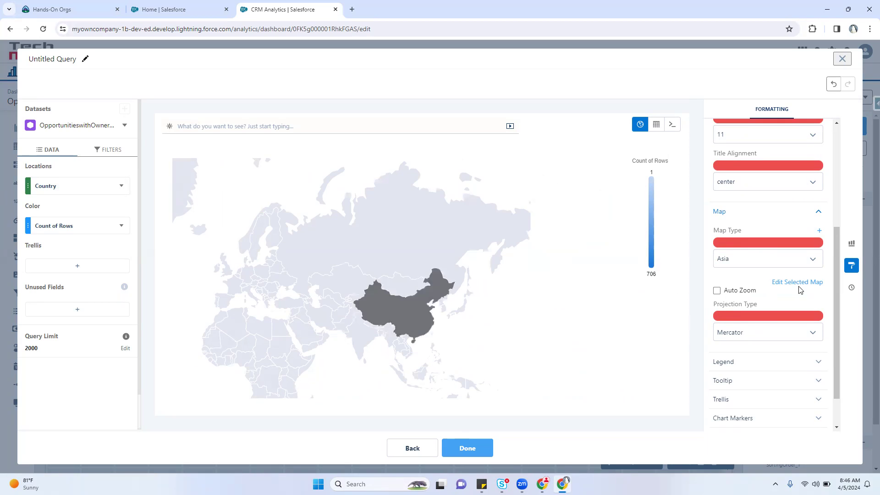
left_click(758, 259)
scroll(779, 334, "down", 1)
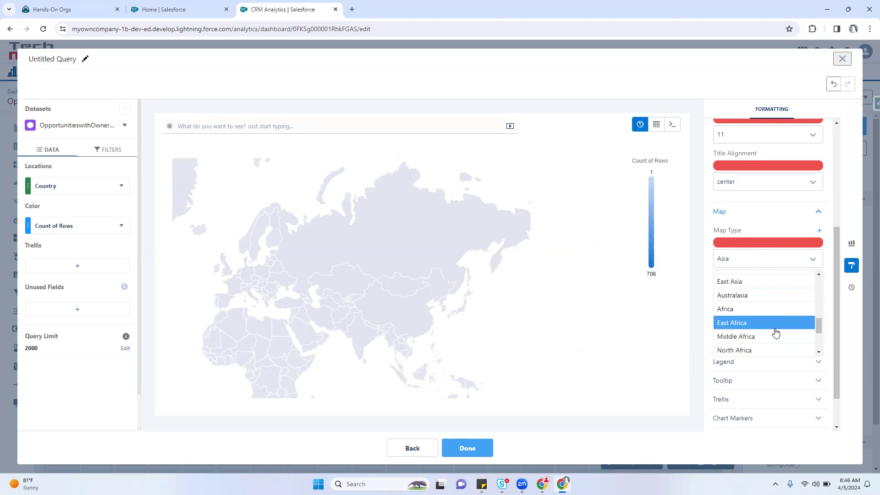
left_click(746, 297)
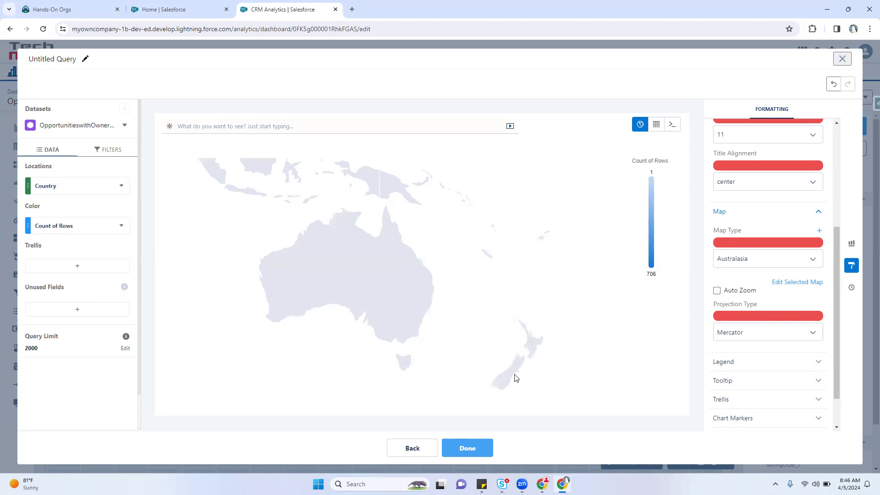
Step: Try the Middle Africa, Western Africa and APAC map types for the Country map
mouse_move(515, 373)
left_click(751, 259)
scroll(762, 340, "down", 1)
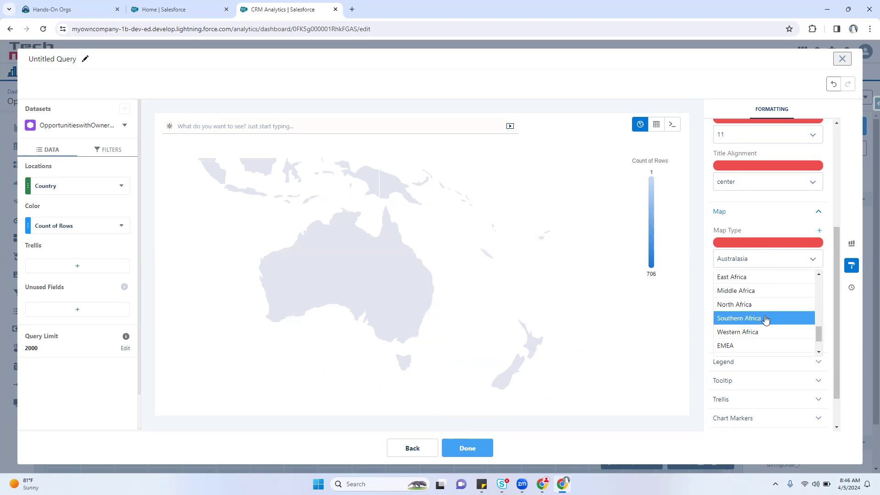
left_click(766, 295)
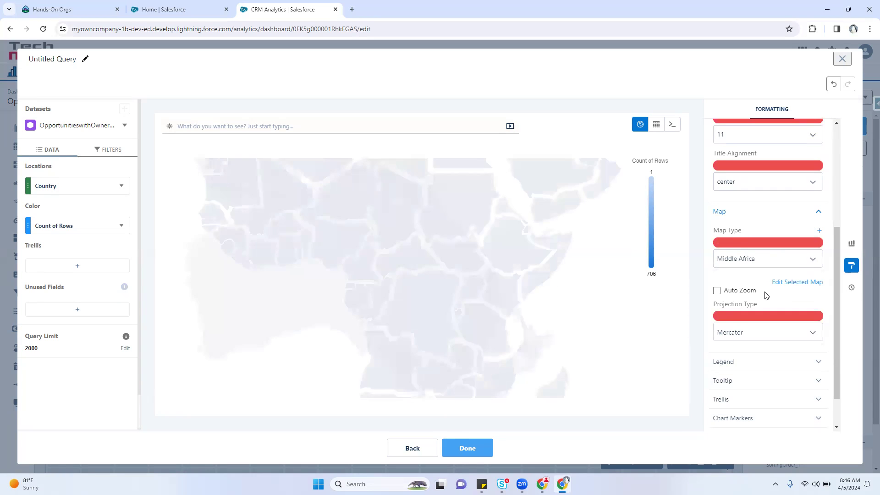
left_click(762, 265)
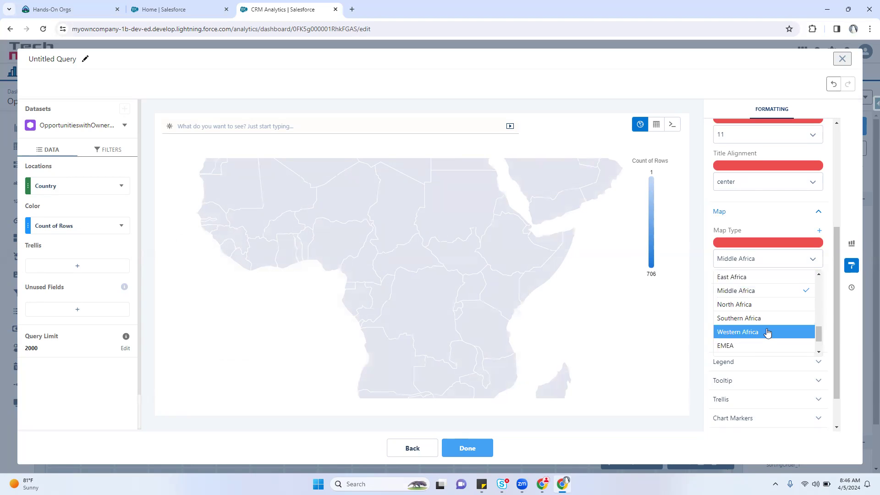
left_click(766, 331)
left_click(754, 265)
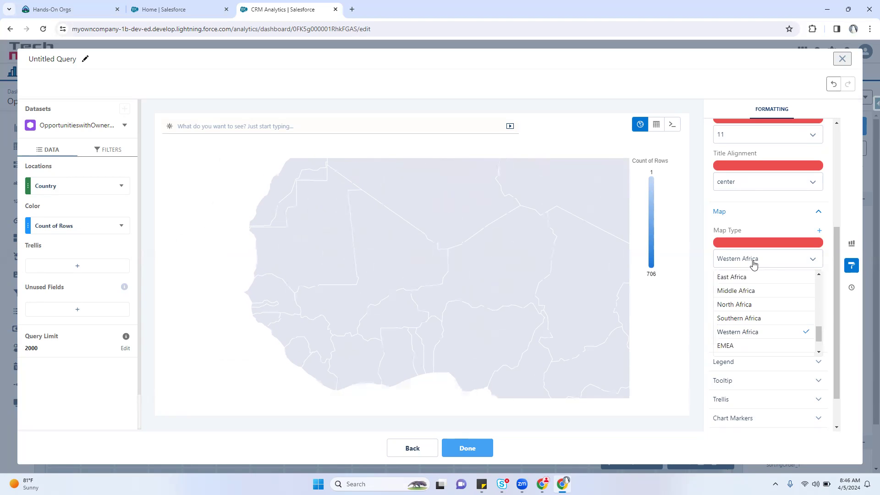
scroll(769, 321, "down", 1)
left_click(768, 322)
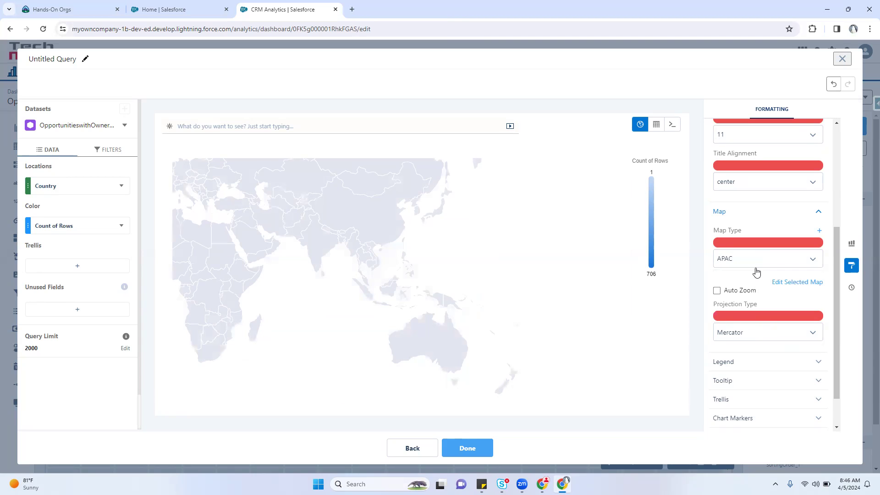
Step: Try the Custom: Central L.A. Zipcodes map type, and view the New Map dialog for custom GeoJSON maps before closing it
left_click(762, 258)
scroll(761, 289, "down", 1)
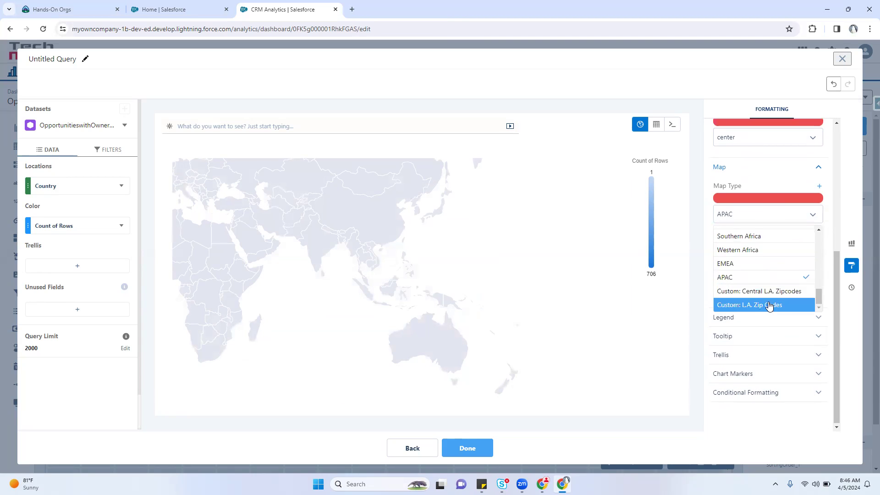
left_click(775, 292)
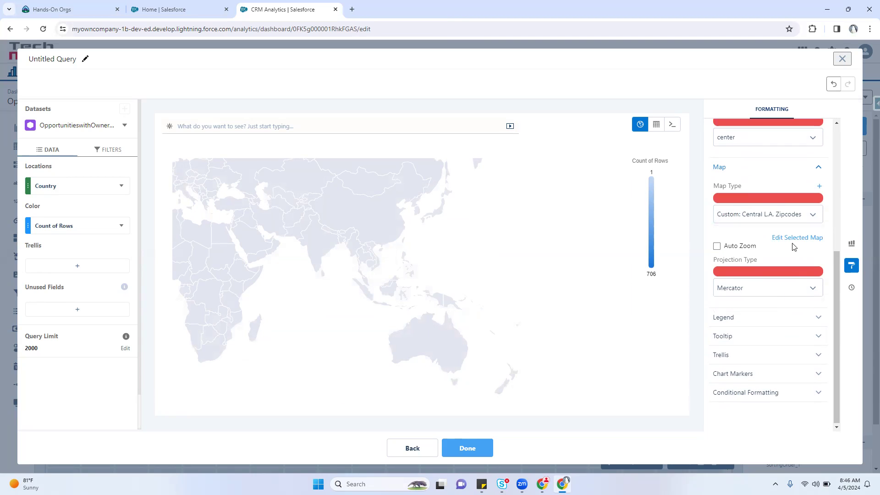
left_click(792, 217)
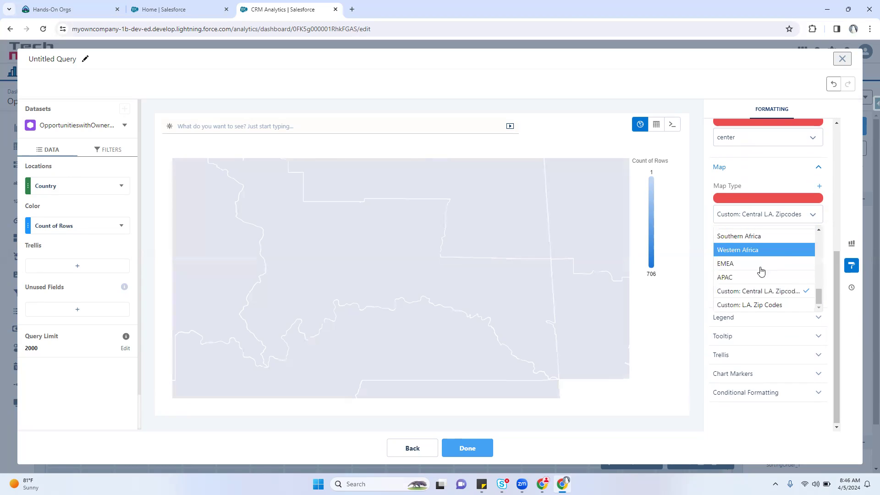
left_click(820, 190)
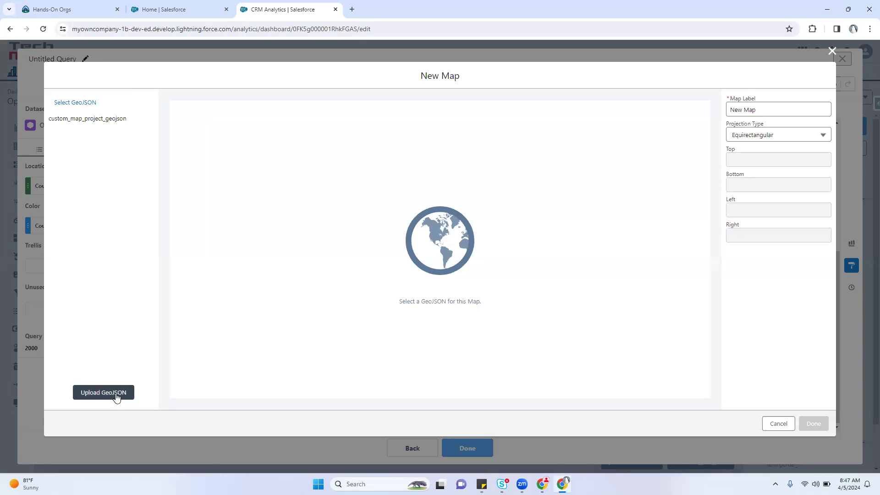
left_click(832, 54)
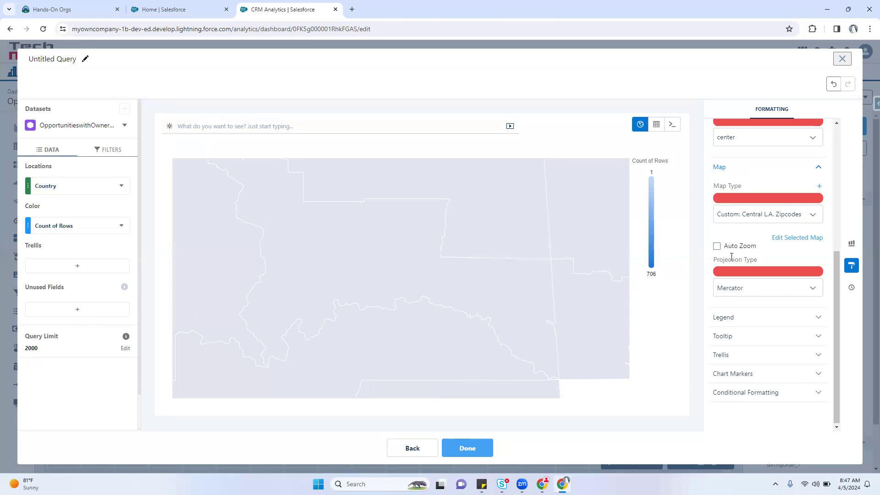
Step: Set the map type to Custom: L.A. Zip Codes
left_click(784, 218)
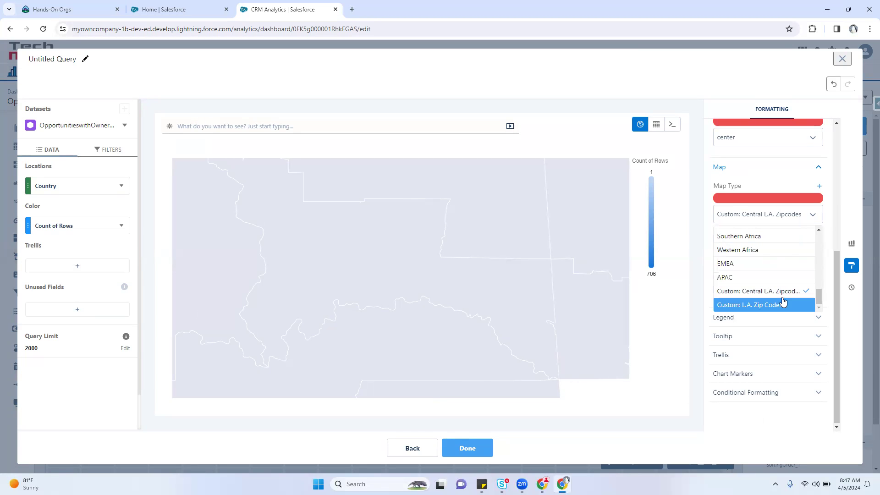
left_click(748, 306)
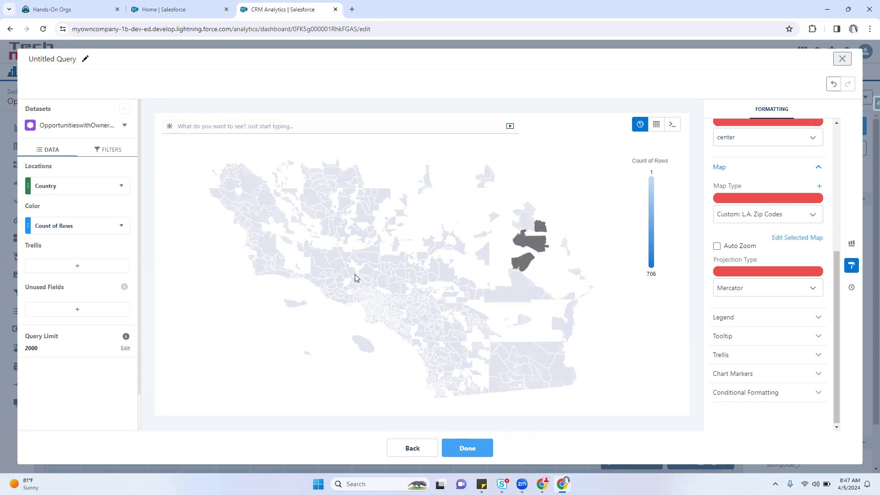
mouse_move(376, 279)
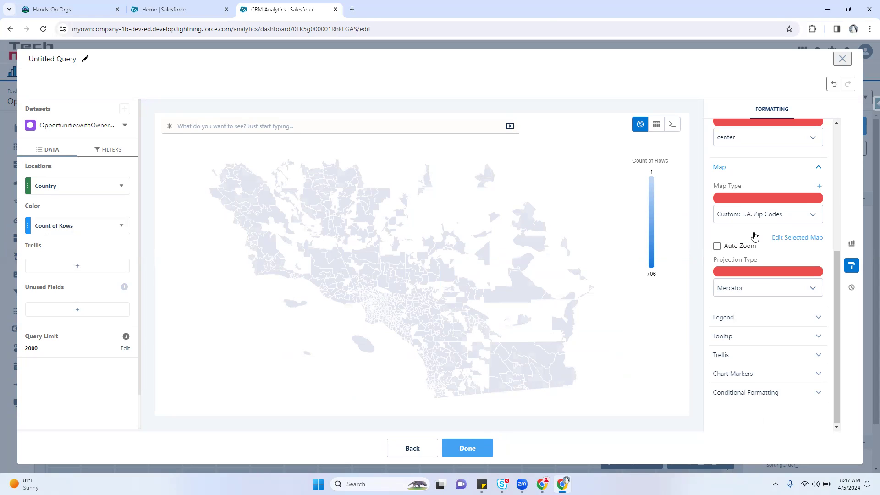
Step: Change the query's visualization from the map to a Donut chart
left_click(851, 244)
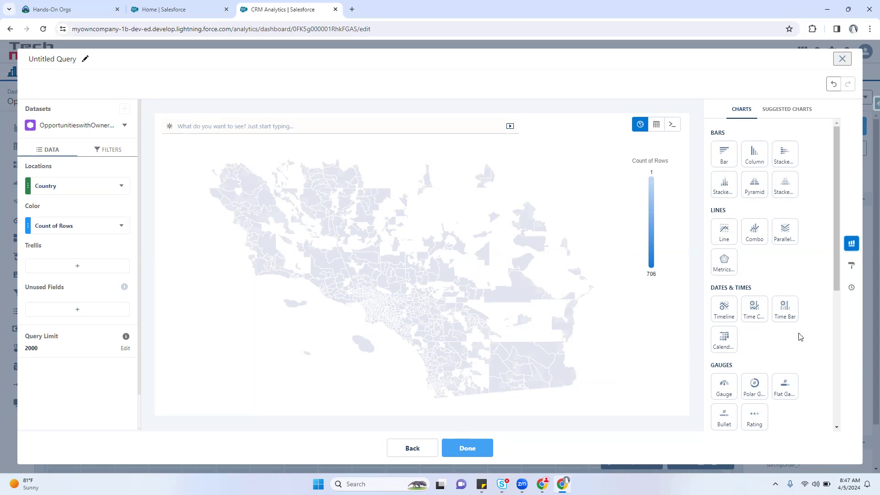
scroll(800, 337, "down", 2)
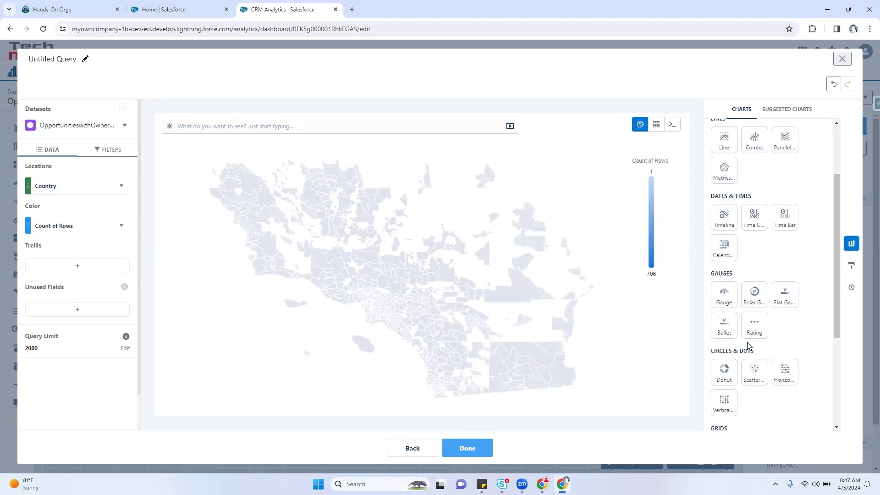
scroll(803, 334, "down", 3)
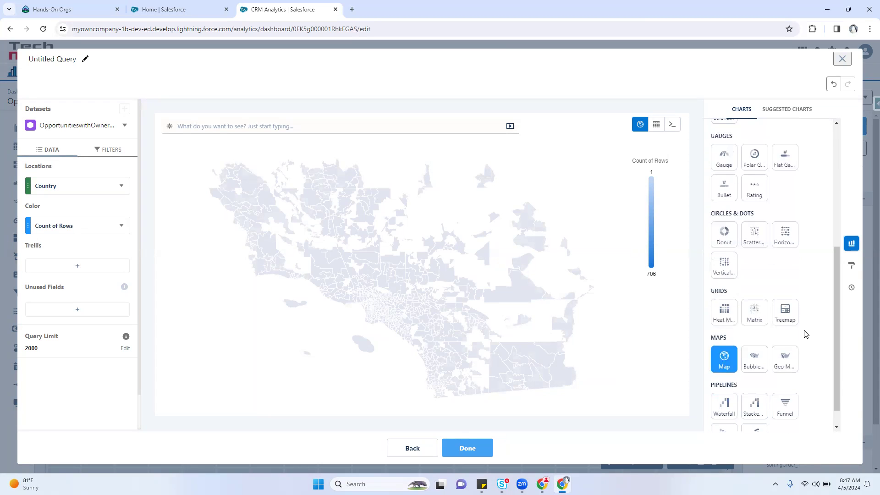
scroll(806, 334, "down", 1)
scroll(806, 334, "up", 4)
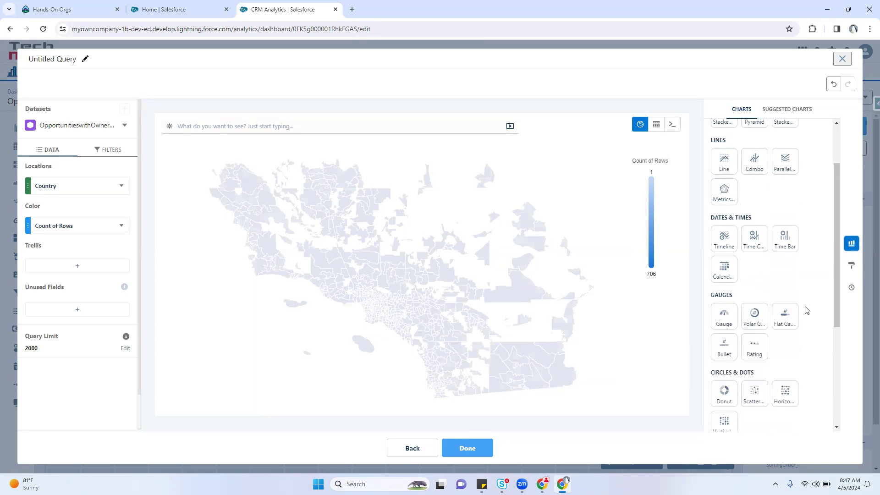
left_click(724, 392)
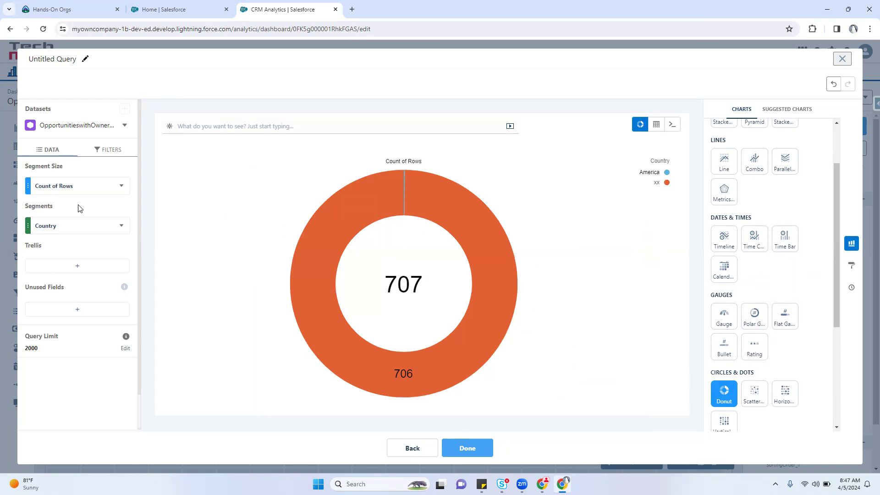
Step: Look through the suggested charts for the donut query, and return to the full list of chart types
scroll(758, 297, "up", 2)
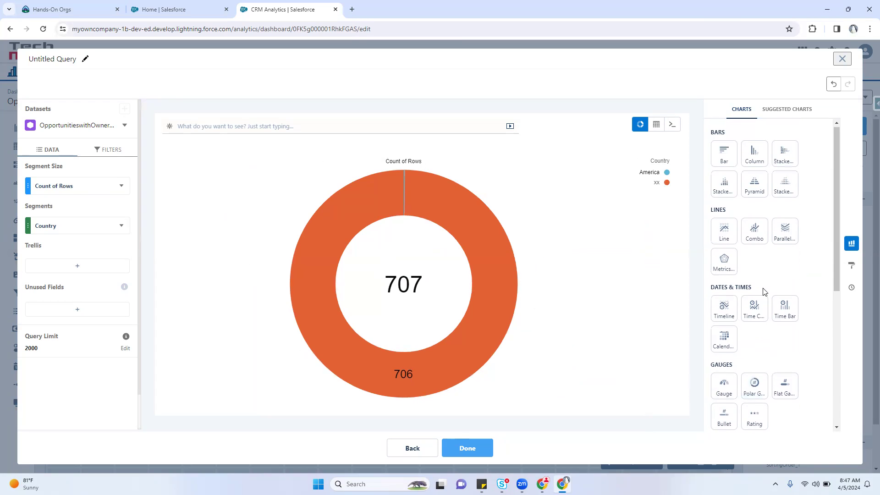
left_click(781, 112)
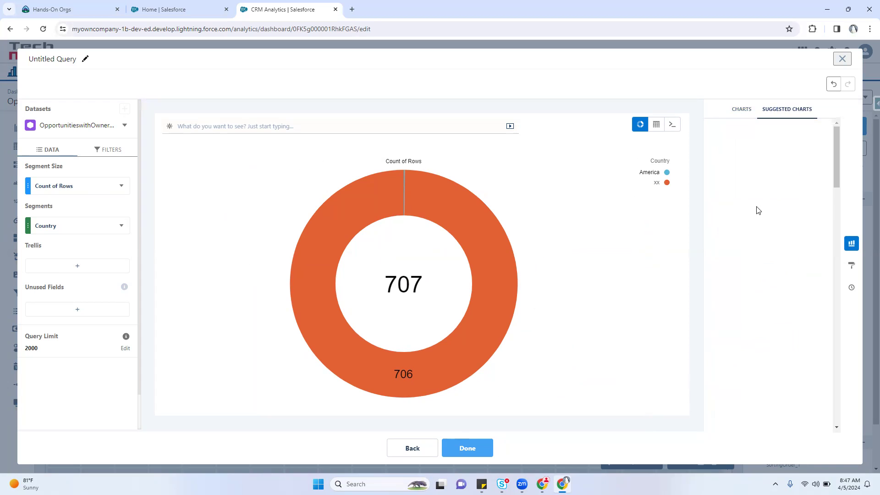
scroll(817, 297, "down", 10)
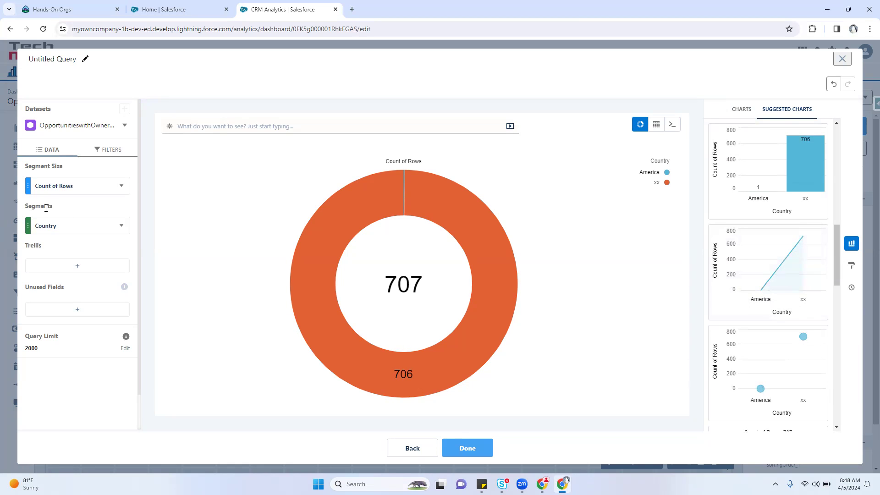
left_click(735, 107)
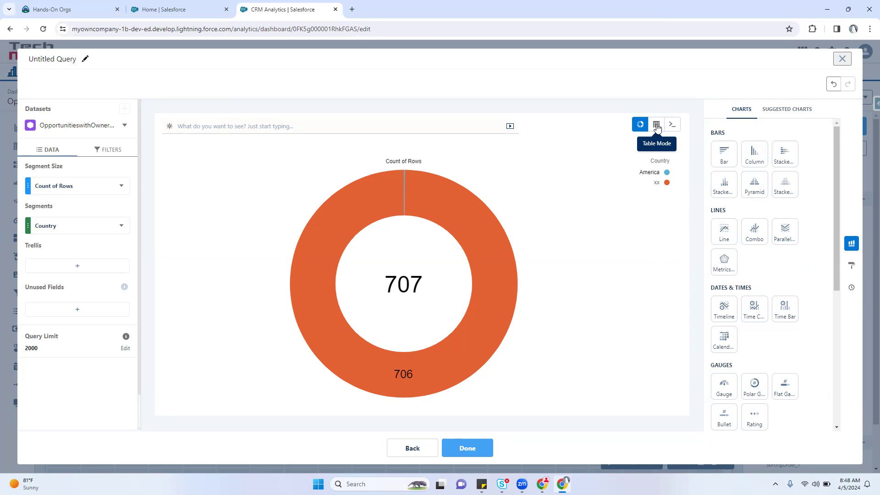
Step: Open the dataset's list of all fields and display the API names beneath the field labels
left_click(124, 125)
left_click(136, 142)
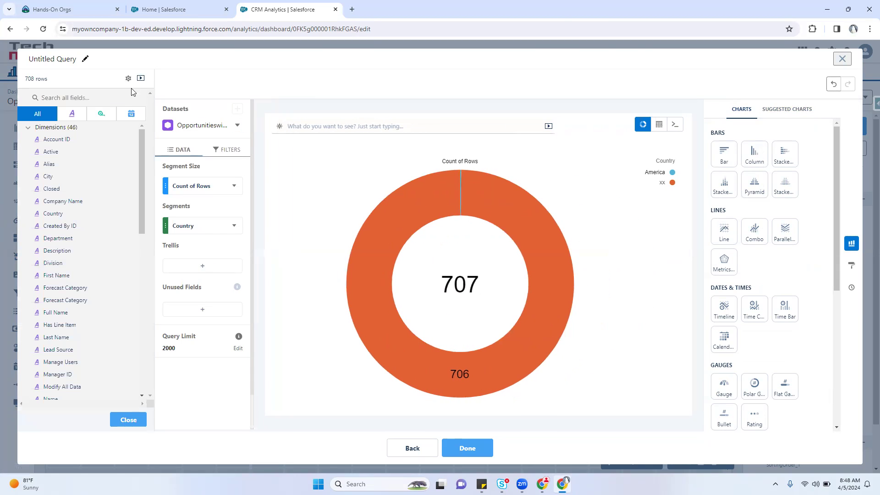
left_click(128, 79)
left_click(119, 112)
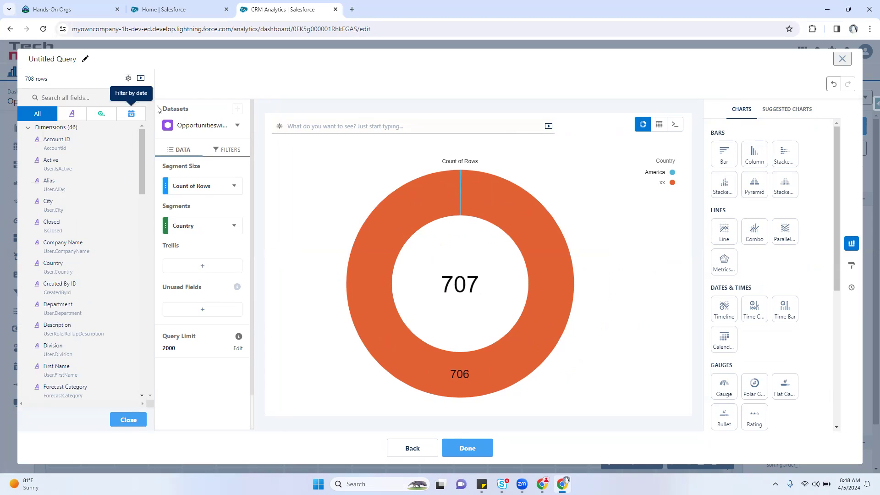
Step: Filter the dataset's field list by dimensions, by measures and by dates in turn
left_click(72, 113)
left_click(102, 113)
left_click(130, 114)
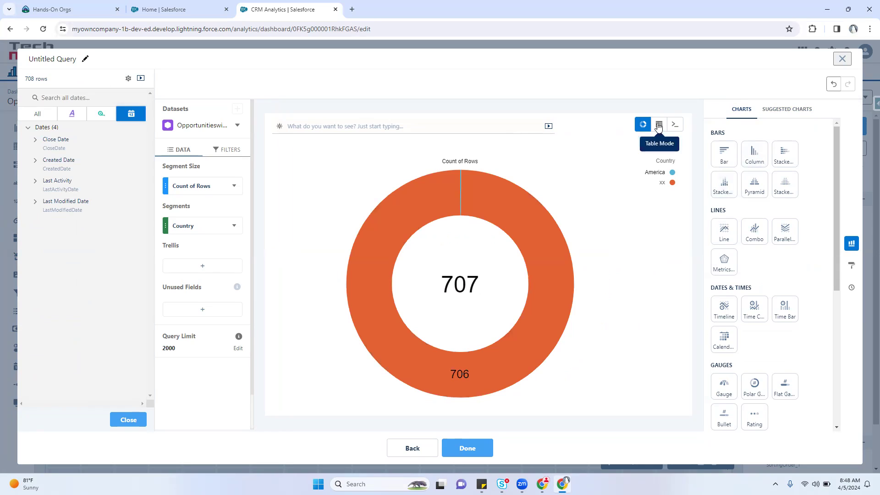
Step: Convert the donut chart to a Values Table, and switch the query to its code view
mouse_move(659, 125)
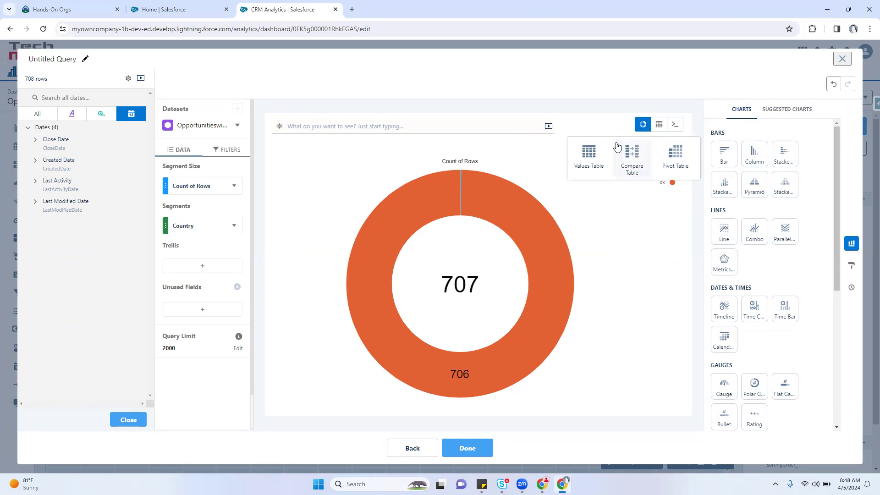
left_click(596, 164)
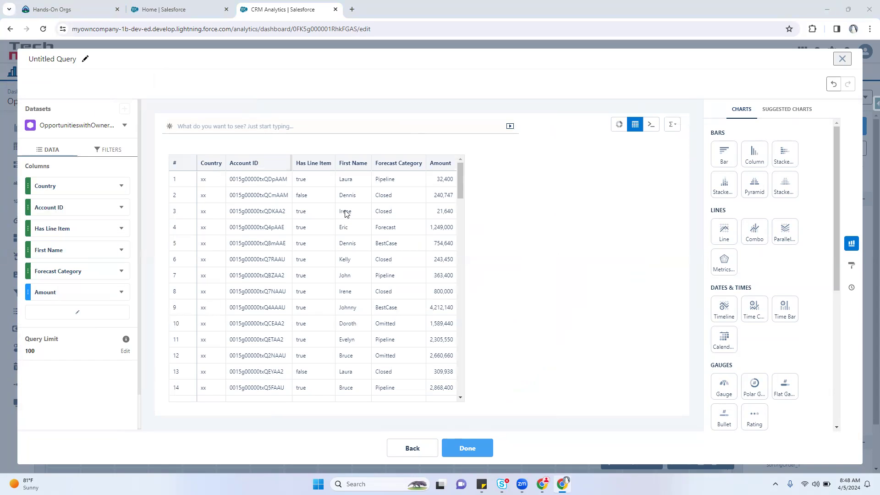
left_click(653, 125)
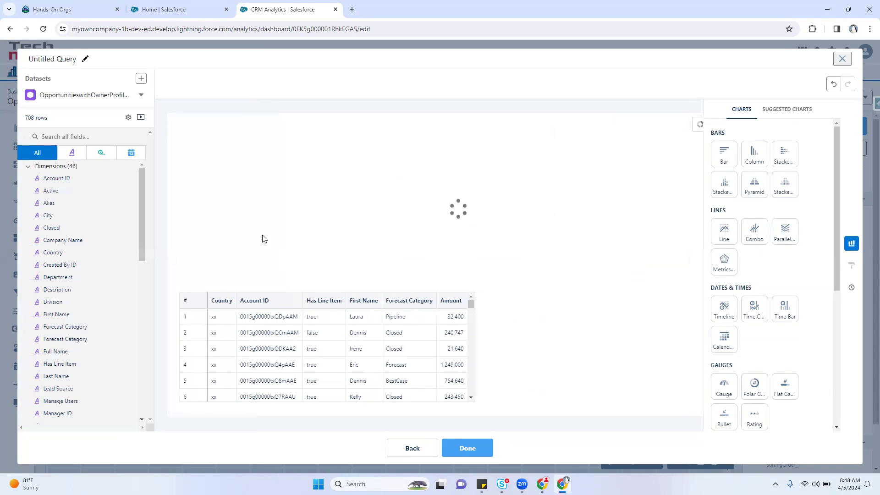
Step: Examine the load statement, its dataset name and the foreach generate line in the query code
left_click_drag(356, 167, 235, 168)
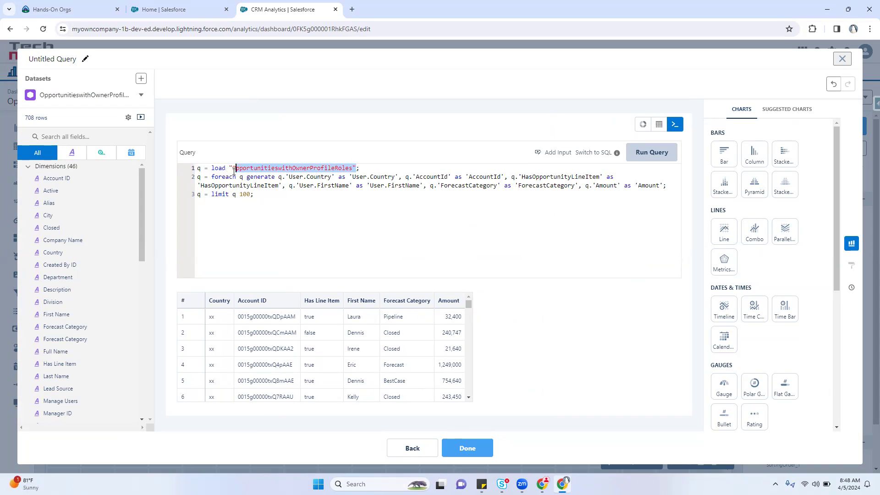
double_click(217, 168)
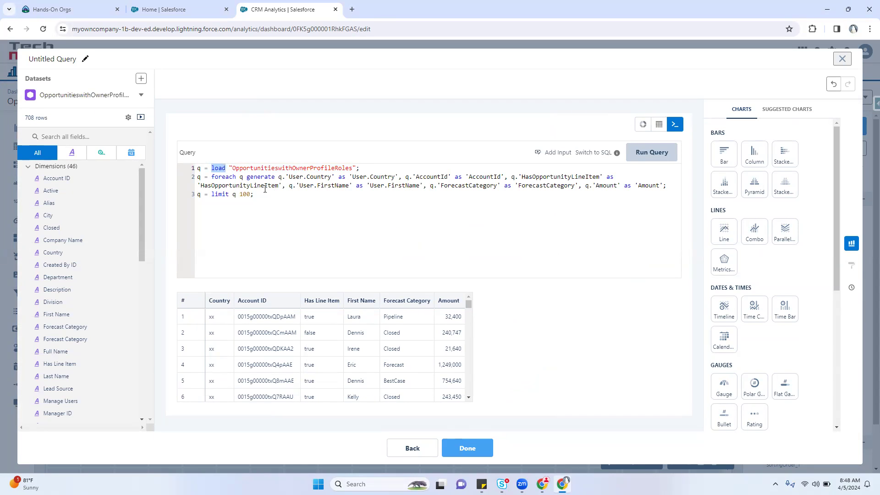
double_click(221, 177)
left_click(243, 177)
double_click(251, 168)
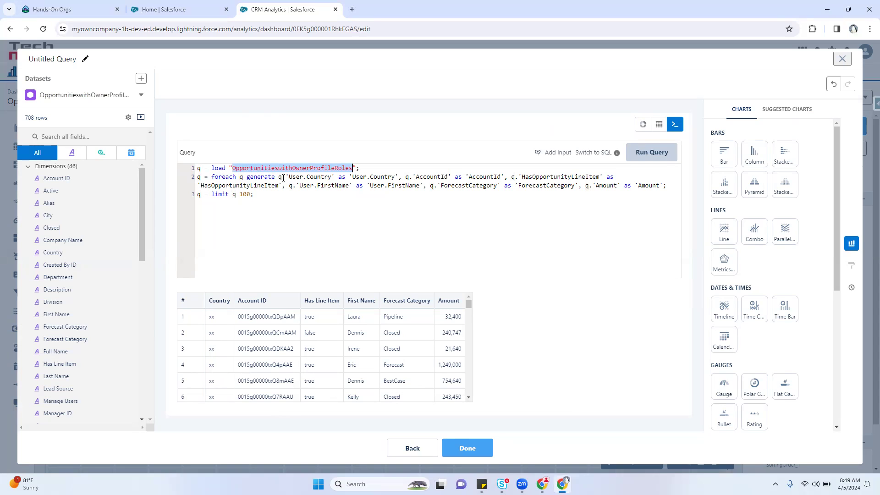
Step: Show the API names in the dataset's field list and search the fields for "country"
left_click_drag(289, 178, 332, 178)
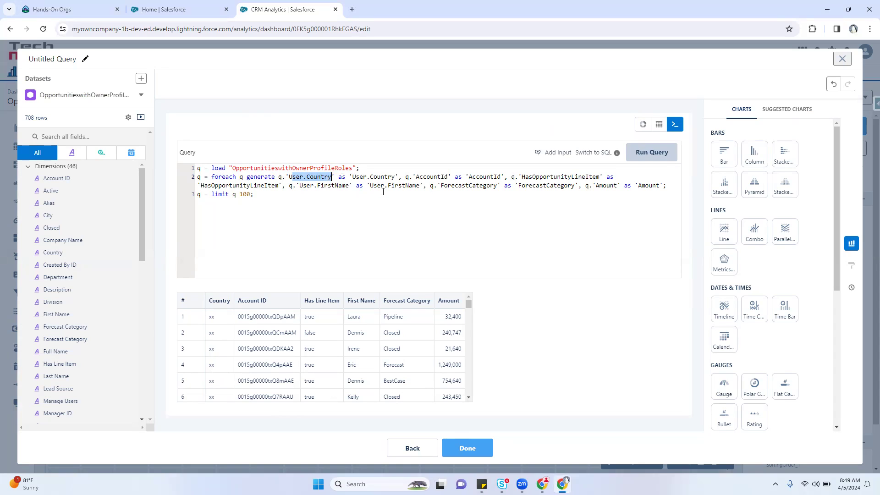
left_click(128, 117)
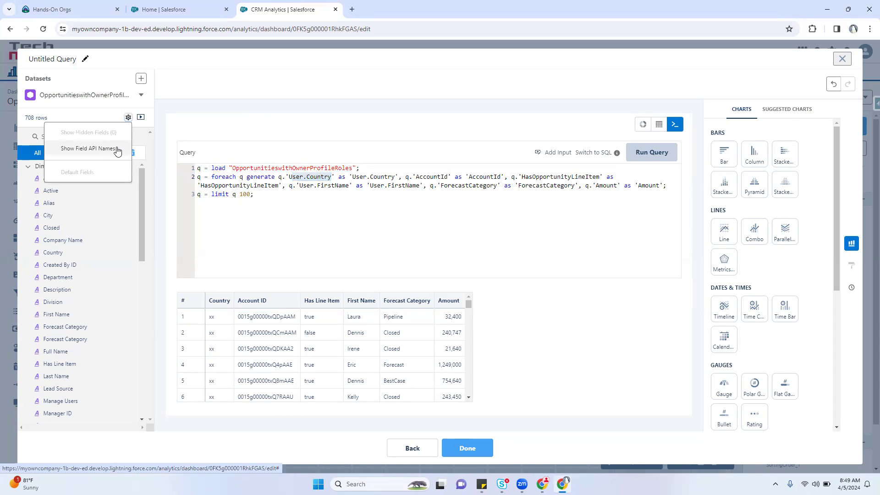
left_click(98, 149)
left_click(55, 137)
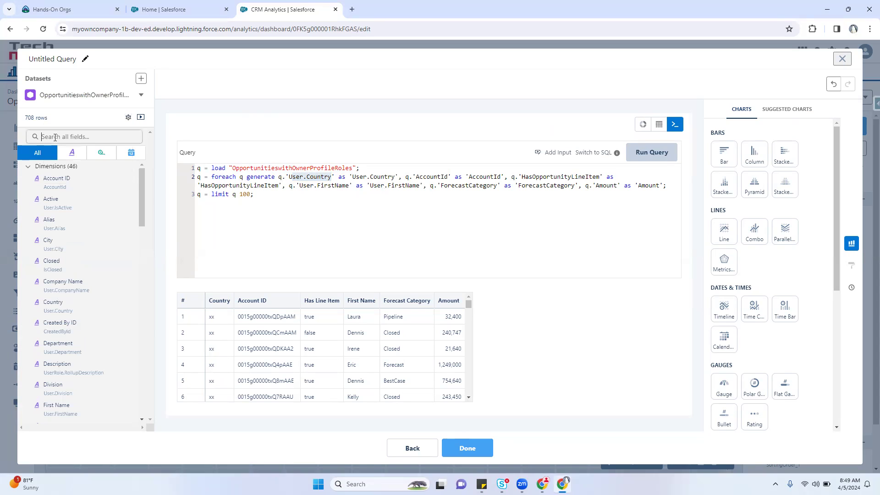
type("country")
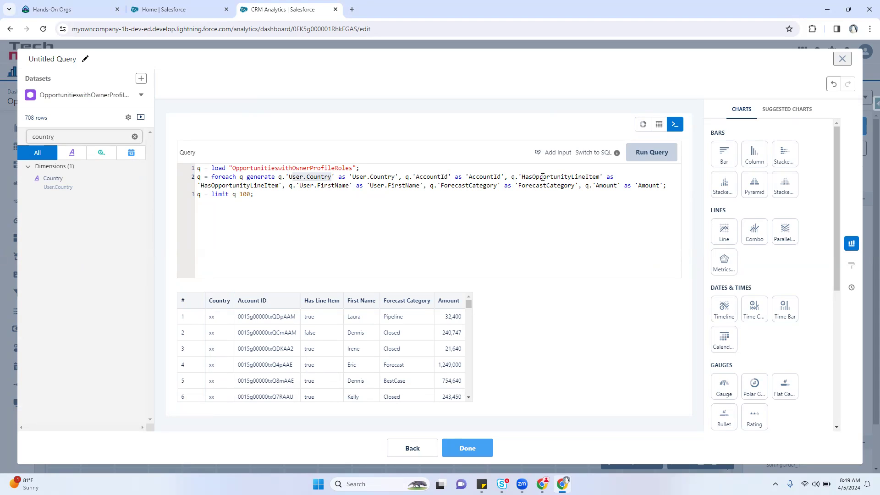
Step: Examine the AccountId alias and the full foreach generate statement, and look through the result rows down to the last one
double_click(458, 177)
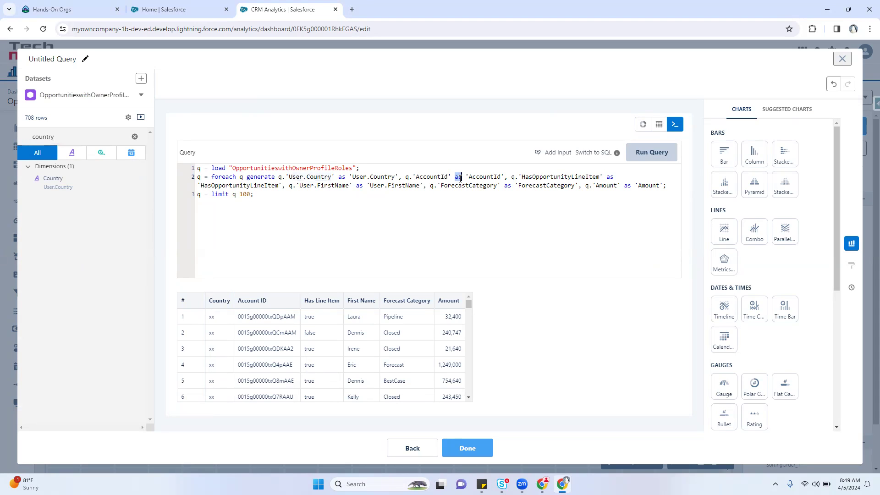
left_click_drag(471, 177, 500, 178)
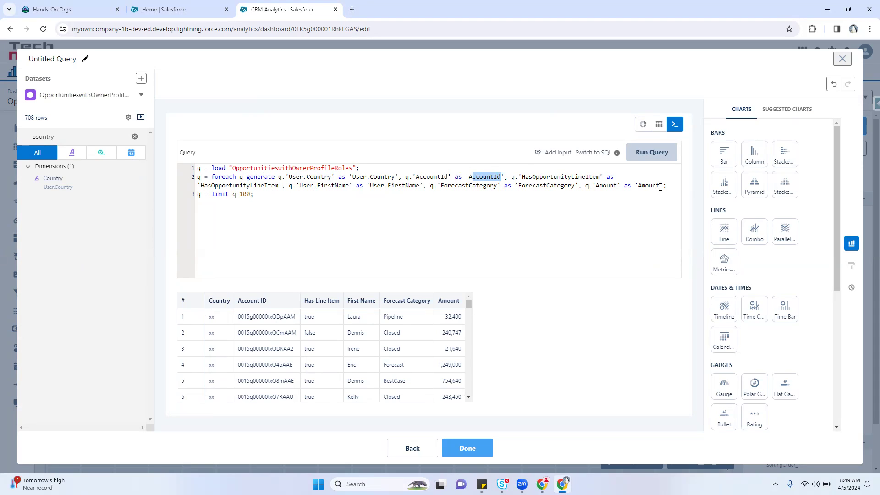
left_click_drag(667, 187, 213, 177)
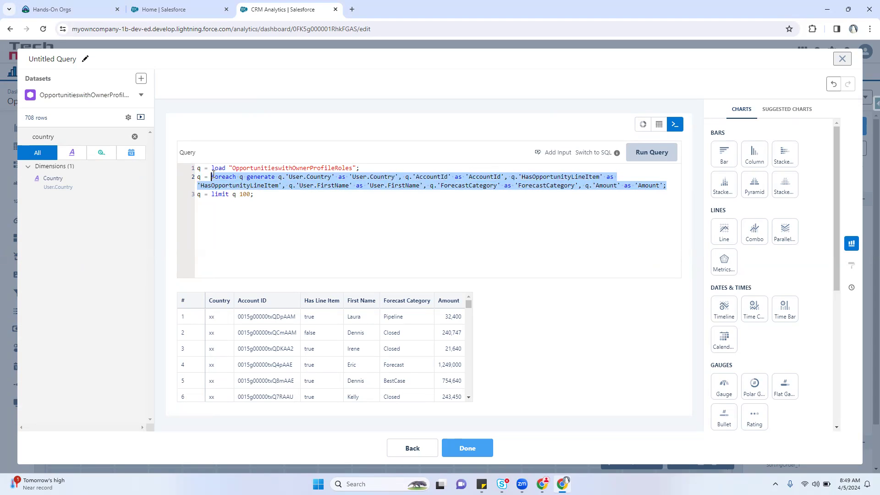
left_click(323, 218)
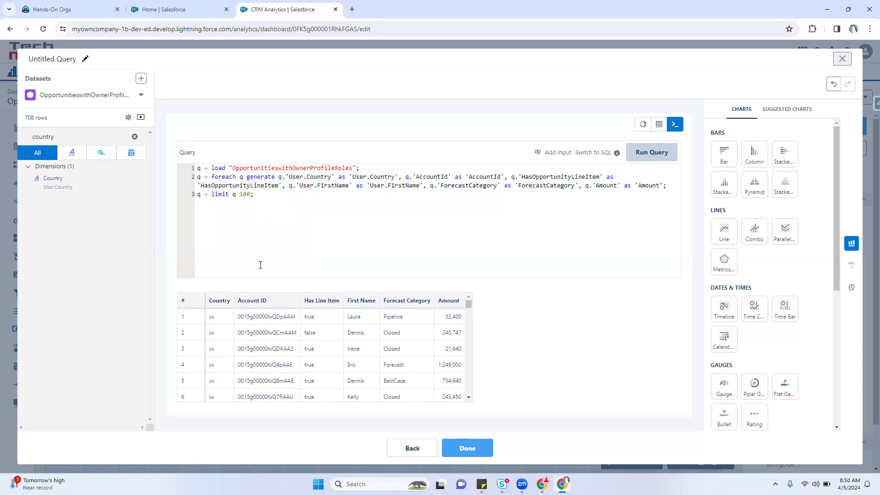
scroll(470, 350, "down", 1)
scroll(470, 351, "down", 15)
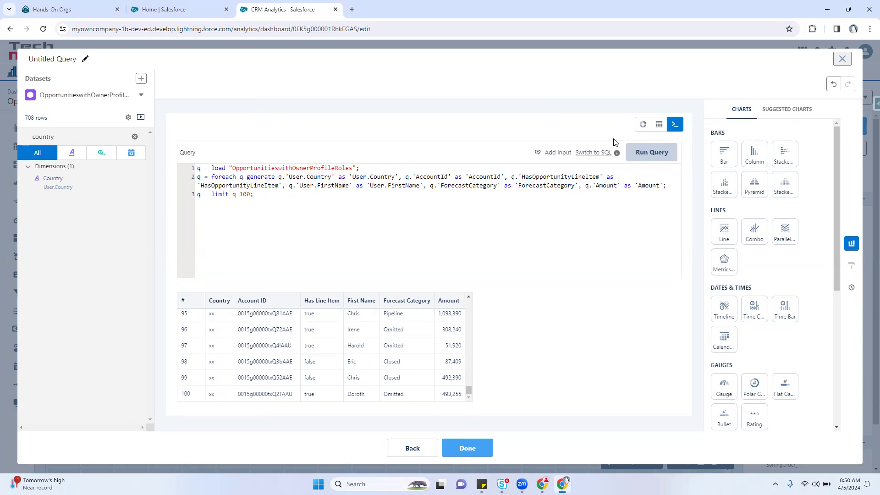
Step: Set the query limit to 25000 in the table view, and return to the query code view
left_click(659, 124)
left_click(581, 164)
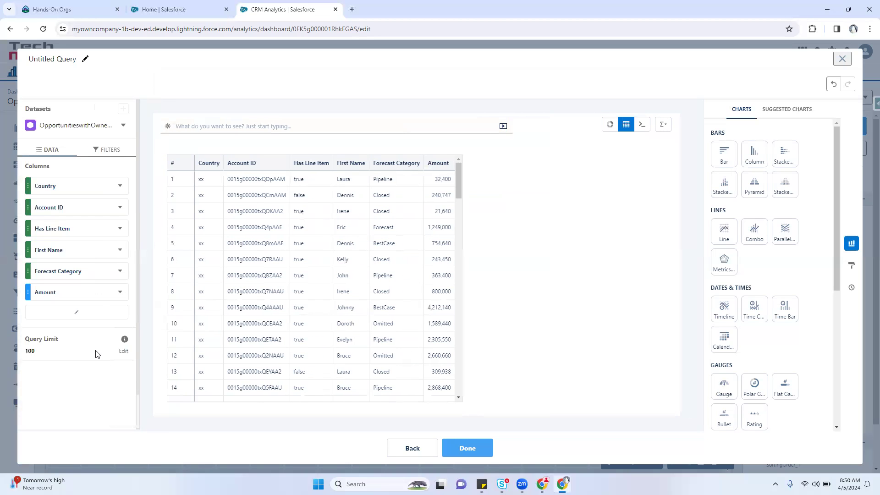
left_click(126, 353)
left_click_drag(162, 391, 127, 391)
key("BackSpace")
type("25000")
left_click(225, 412)
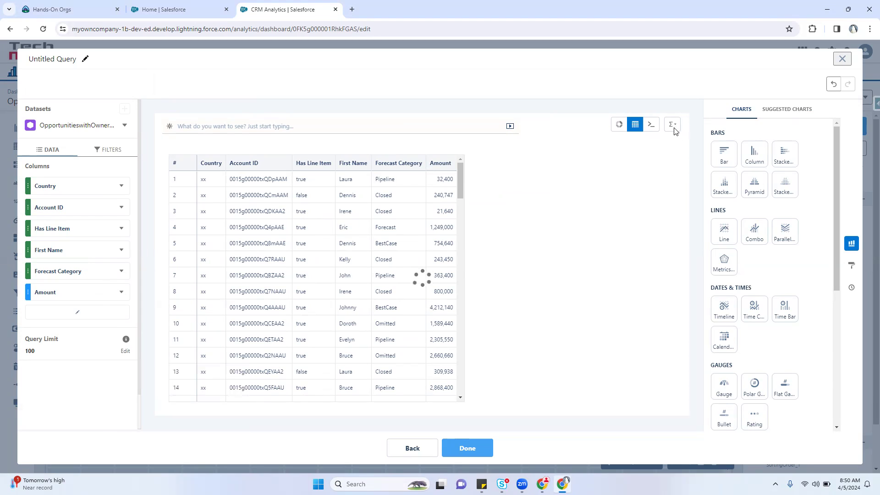
left_click(651, 126)
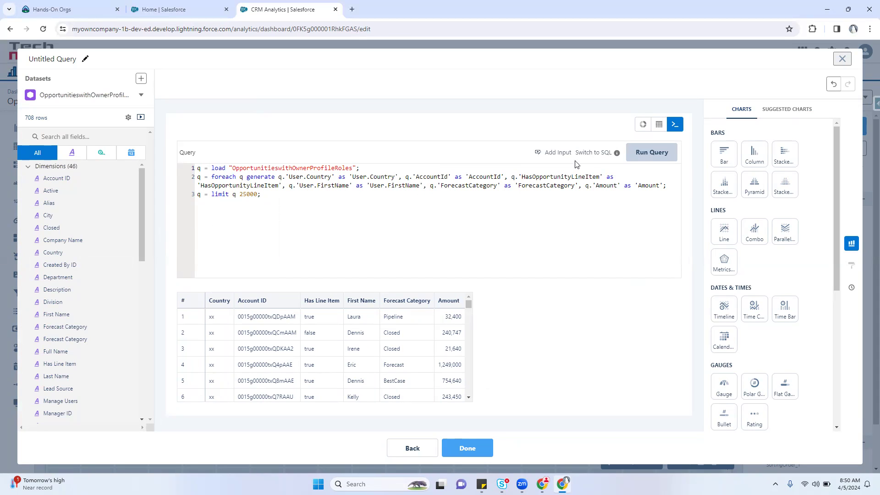
Step: Switch the query from SAQL to SQL, examine the generated SELECT statement, and undo the switch
left_click(589, 154)
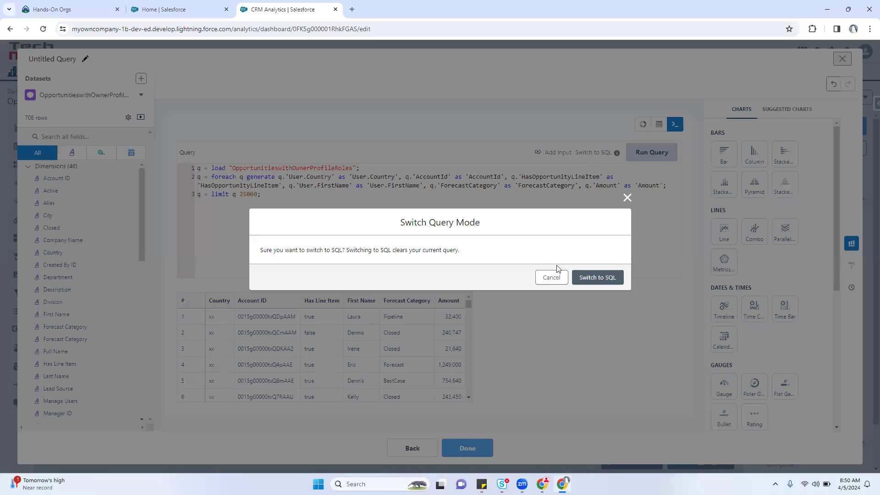
left_click(613, 278)
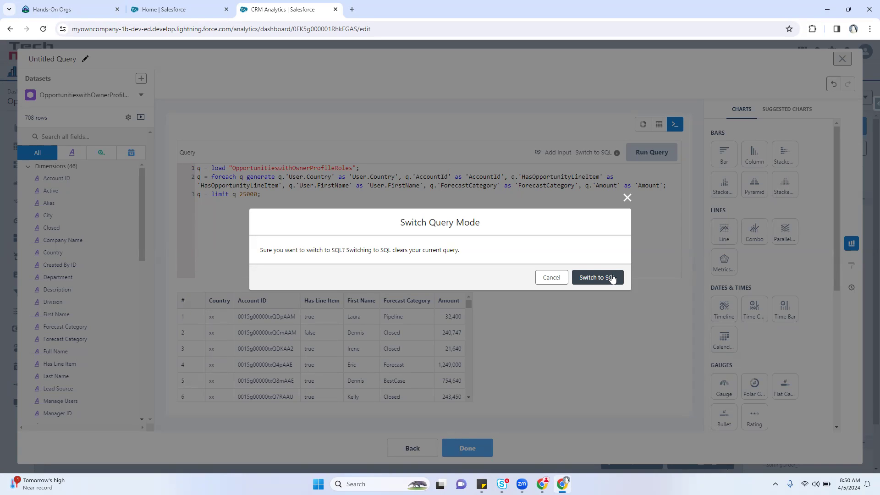
left_click(612, 278)
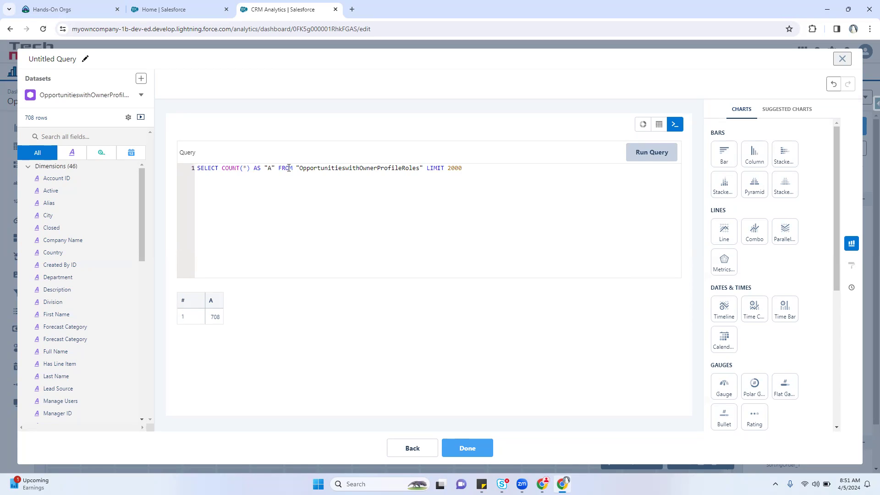
left_click_drag(324, 168, 387, 168)
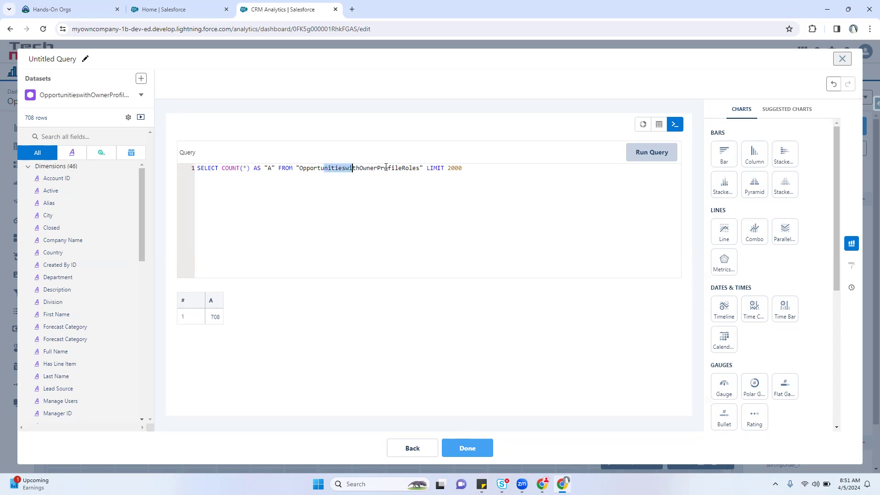
left_click(456, 180)
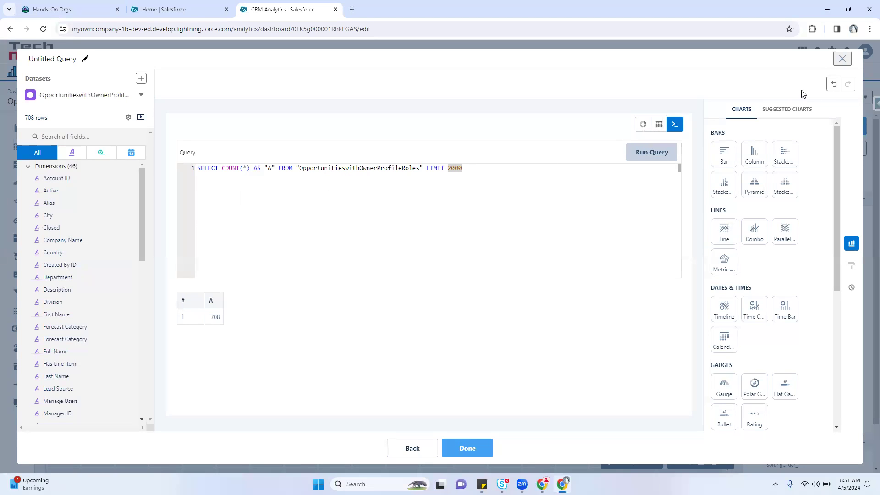
left_click(833, 85)
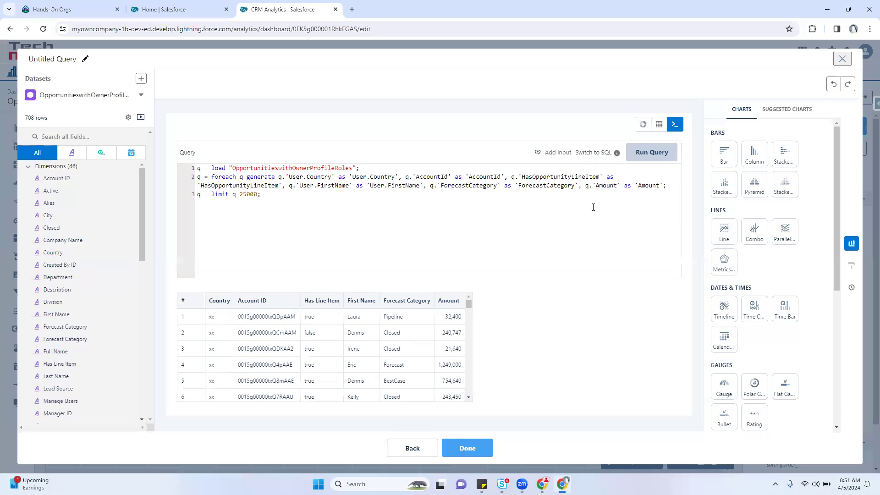
Step: Open the SQL vs SAQL help page and examine the list of SAQL features that SQL for CRM Analytics doesn't support
mouse_move(617, 154)
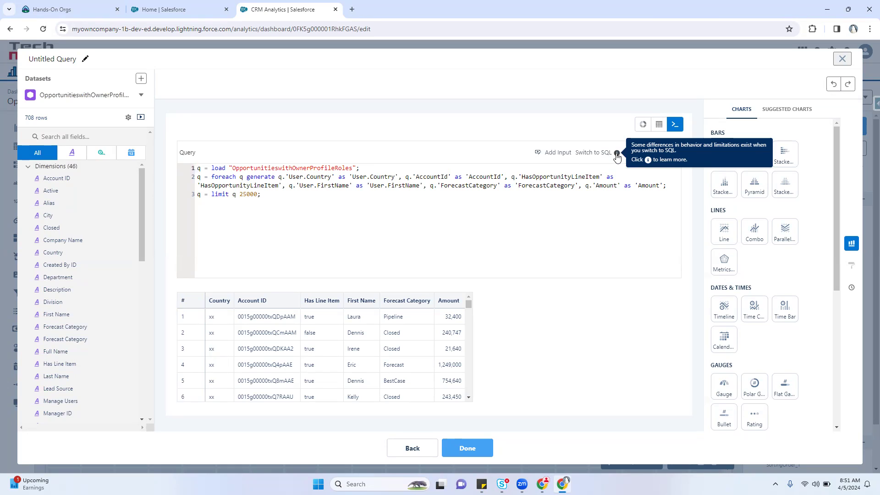
left_click(617, 154)
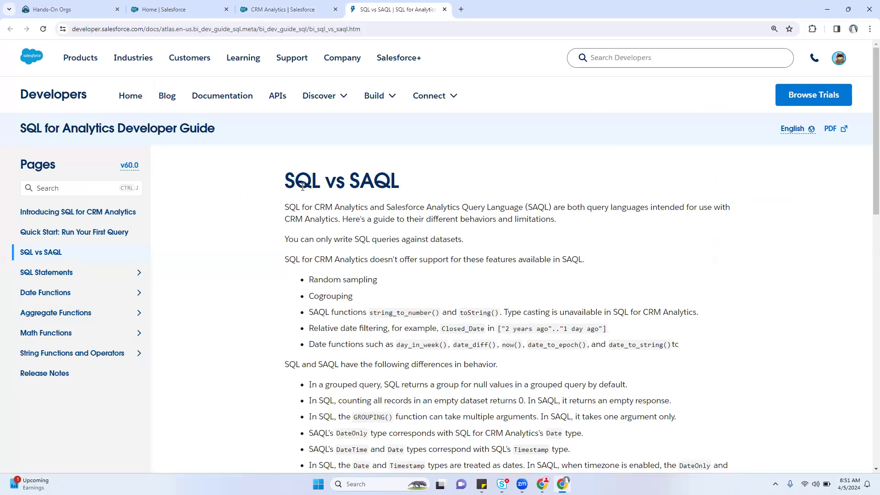
left_click_drag(351, 179, 399, 181)
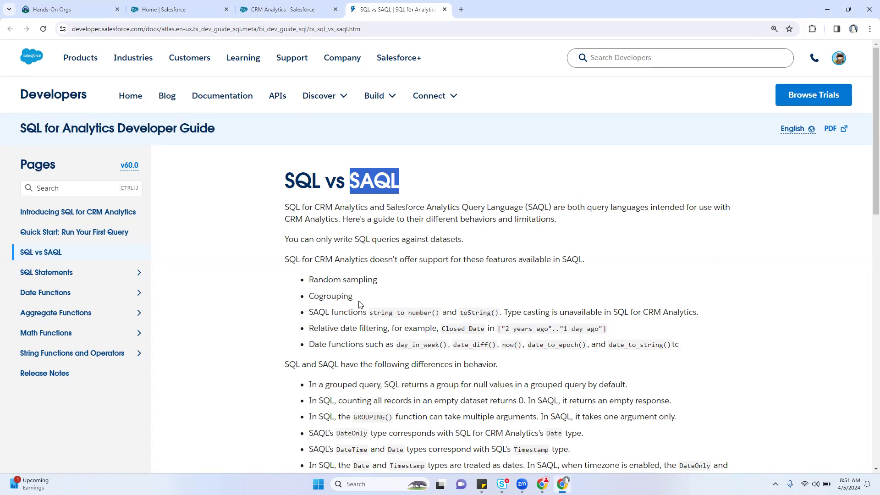
left_click_drag(285, 259, 364, 260)
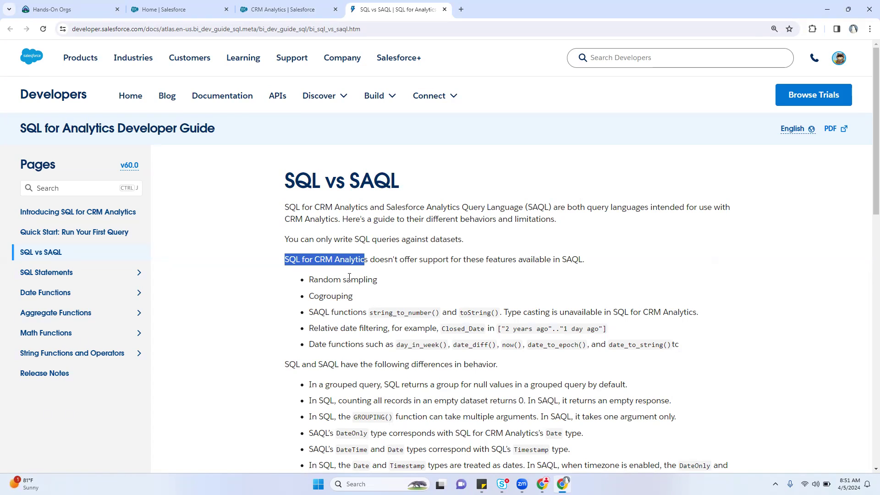
left_click_drag(315, 297, 475, 314)
left_click(403, 298)
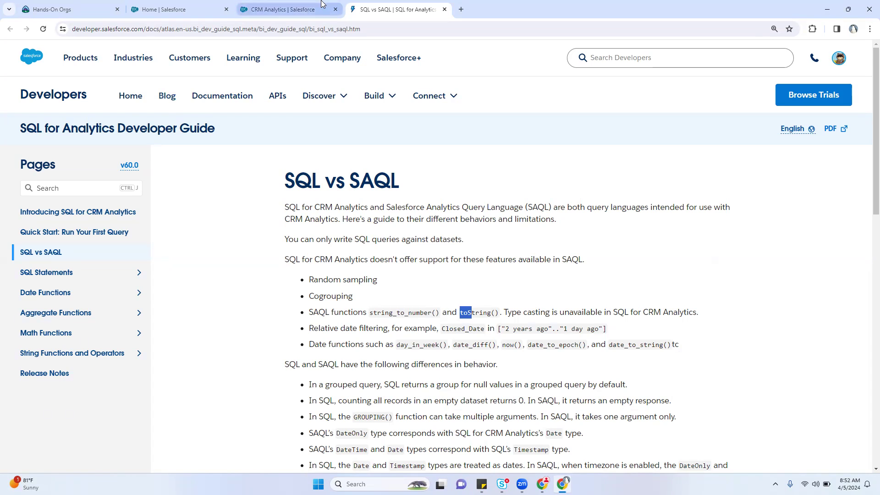
Step: Compare the erroring SQL example on the Superstore dataset with the corresponding SAQL query
scroll(497, 314, "down", 5)
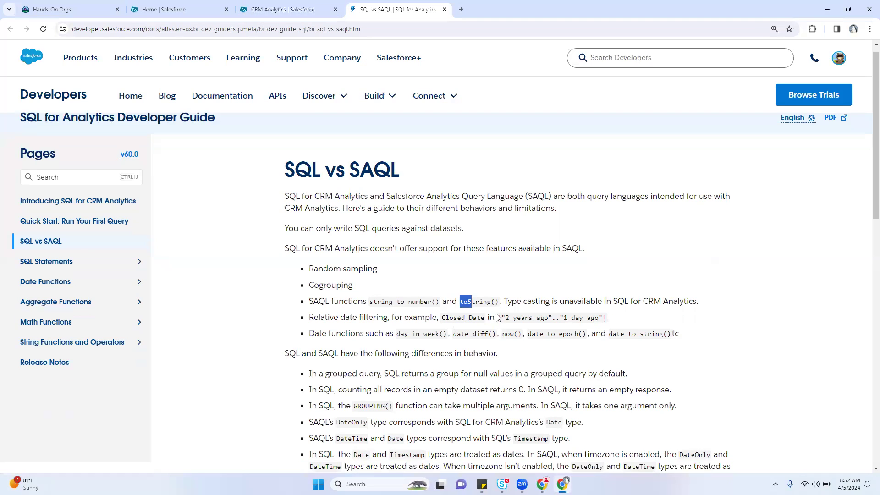
scroll(497, 314, "down", 5)
scroll(497, 316, "up", 2)
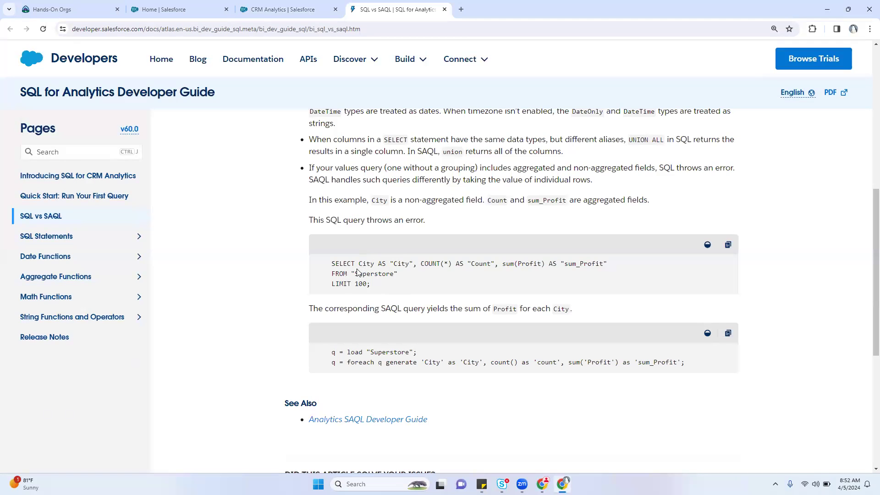
left_click_drag(332, 265, 373, 285)
left_click_drag(344, 353, 424, 352)
left_click(691, 360)
left_click_drag(315, 220, 420, 220)
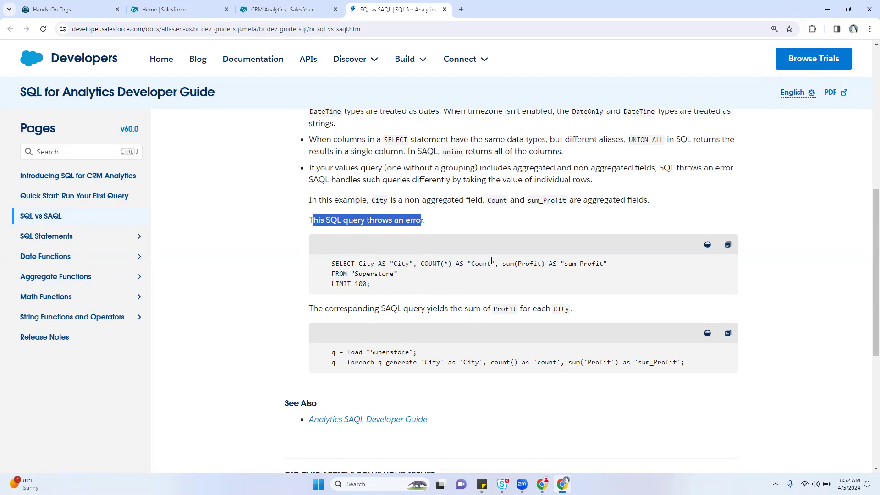
left_click_drag(372, 284, 320, 272)
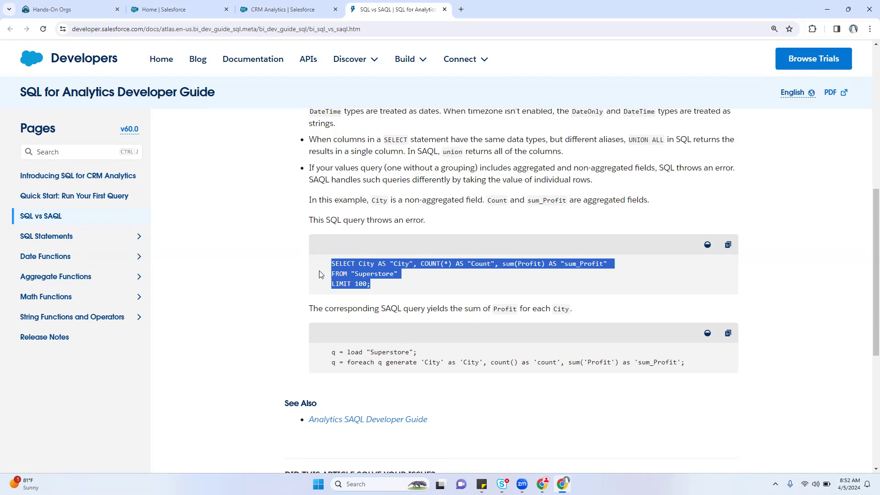
left_click_drag(343, 362, 622, 362)
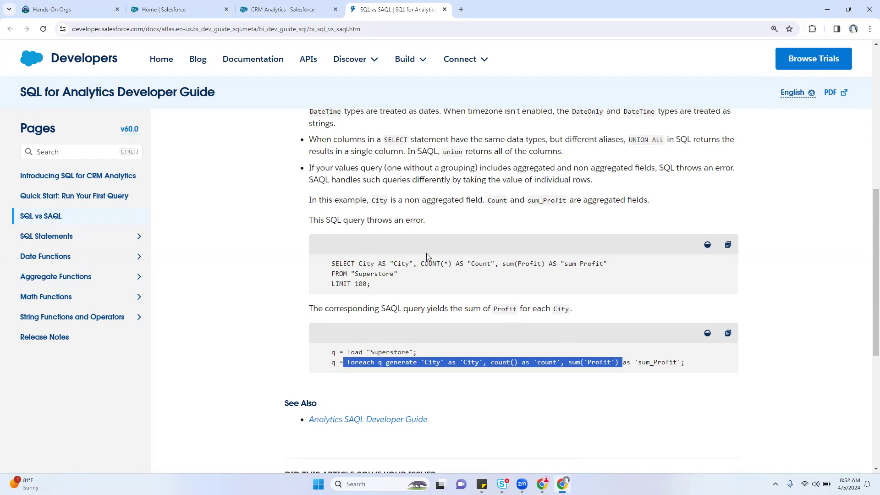
Step: Switch back to CRM Analytics, add the input_1 input to the end of the query code, and discard the query
left_click(298, 11)
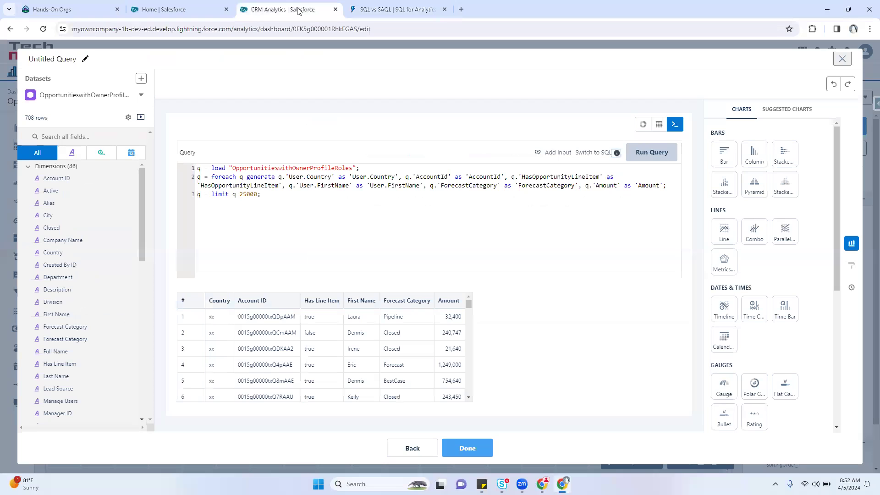
left_click(559, 154)
left_click(654, 182)
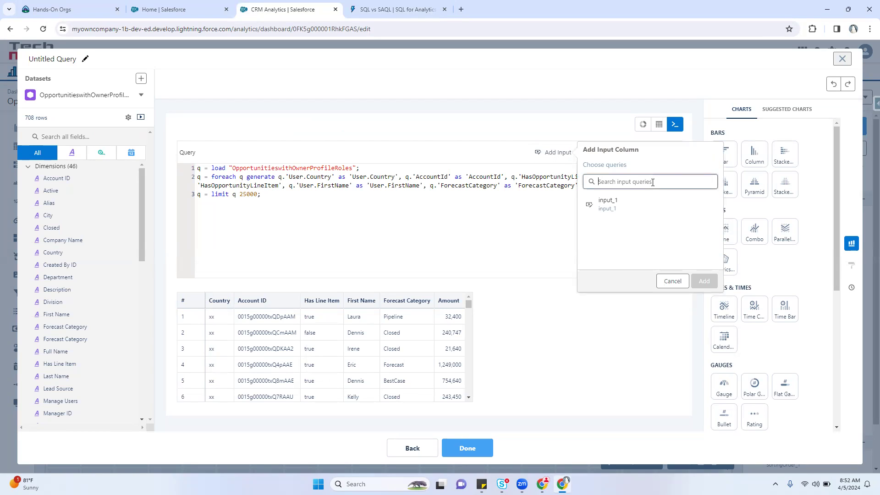
left_click(606, 204)
left_click(705, 281)
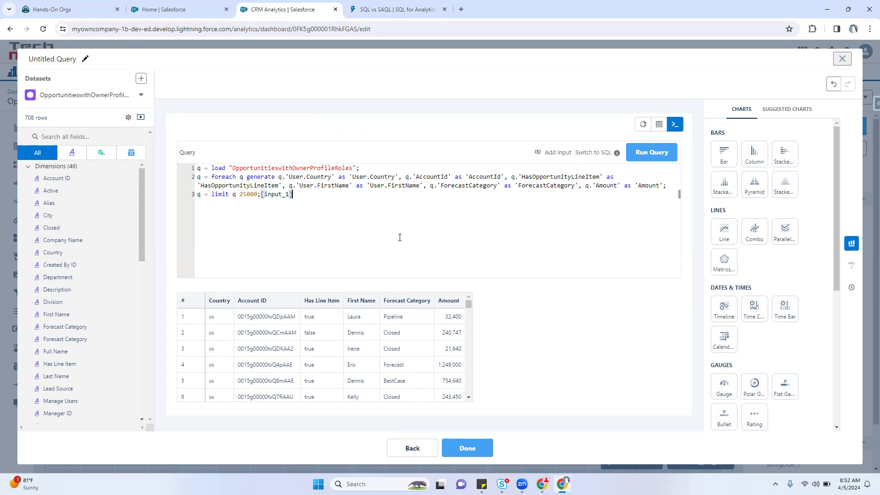
left_click(843, 59)
left_click(453, 273)
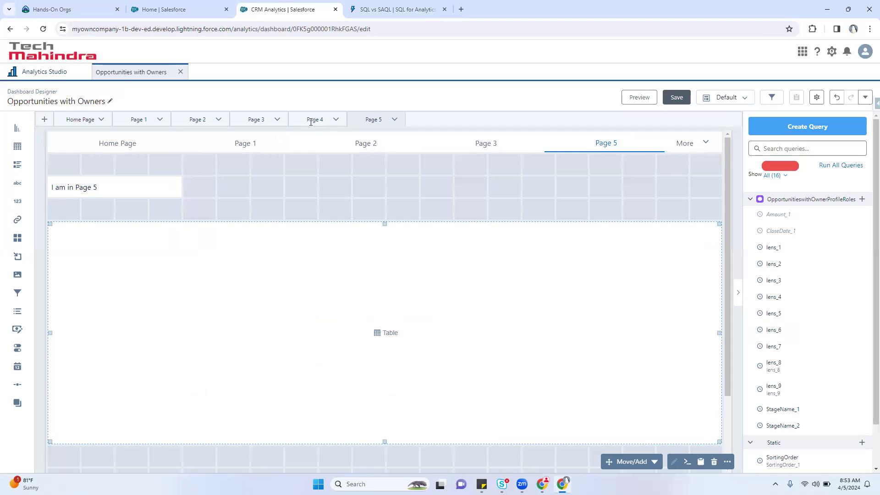
Step: Check the Display list selector on Page 4 and the widget ID of the 50 - 5,000 slider on Page 3
left_click(311, 120)
left_click(530, 254)
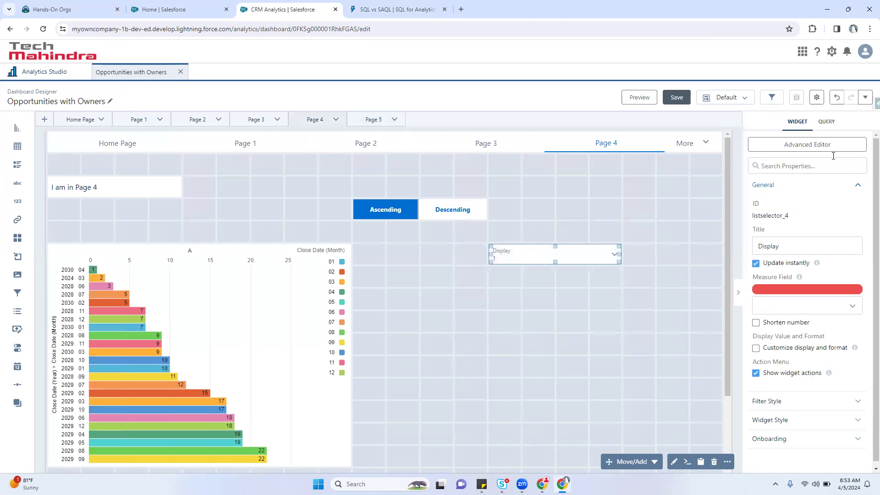
left_click(259, 120)
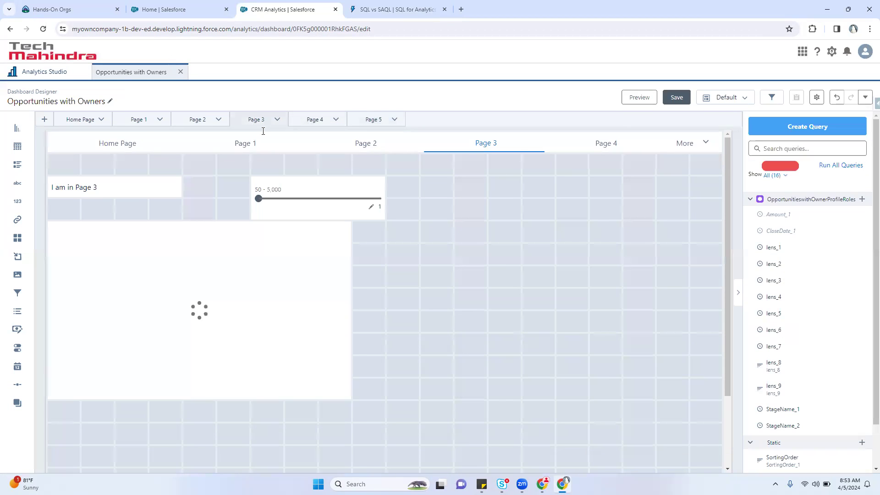
left_click(297, 194)
double_click(759, 215)
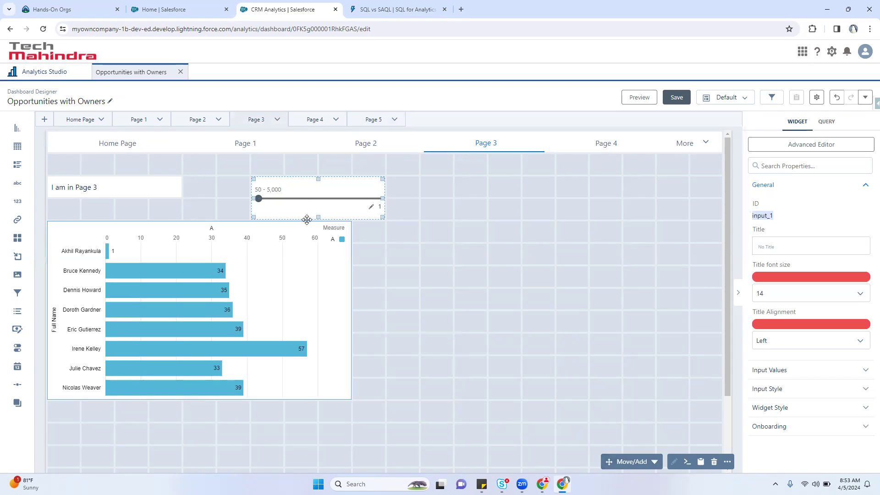
left_click(644, 463)
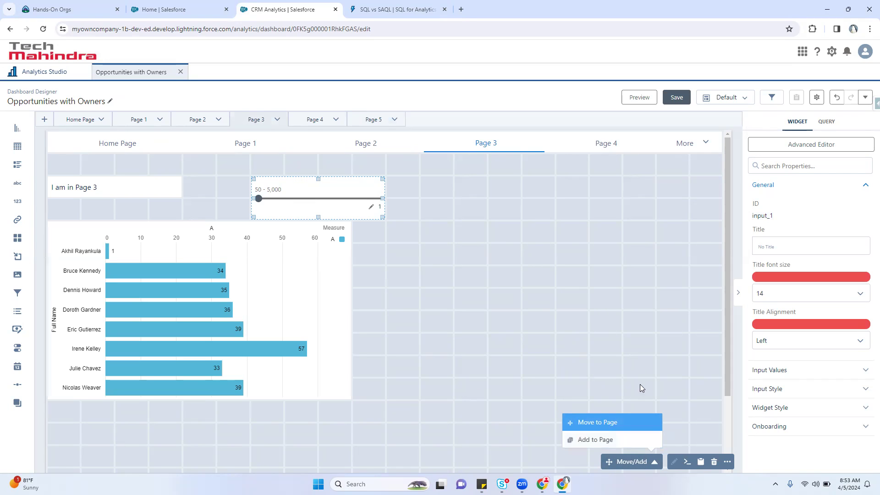
left_click(596, 440)
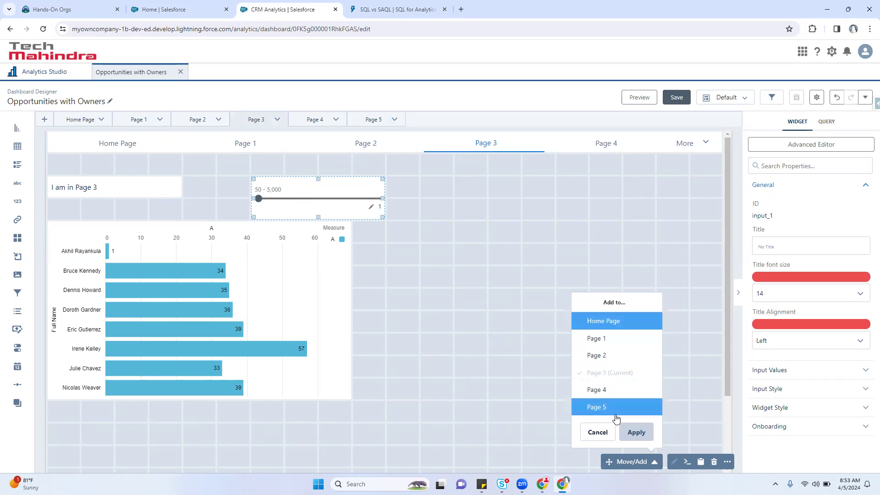
left_click(573, 353)
left_click(516, 361)
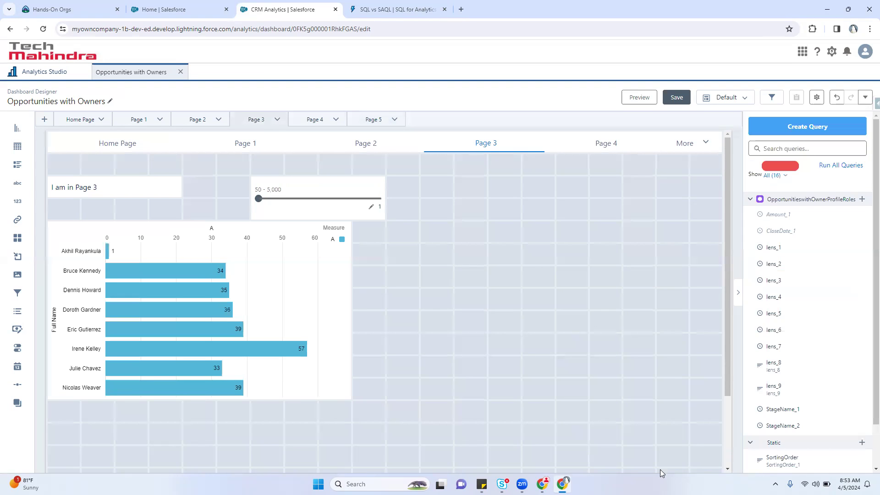
Step: Move the 50 - 5,000 slider widget from Page 3 to Page 5
left_click(305, 194)
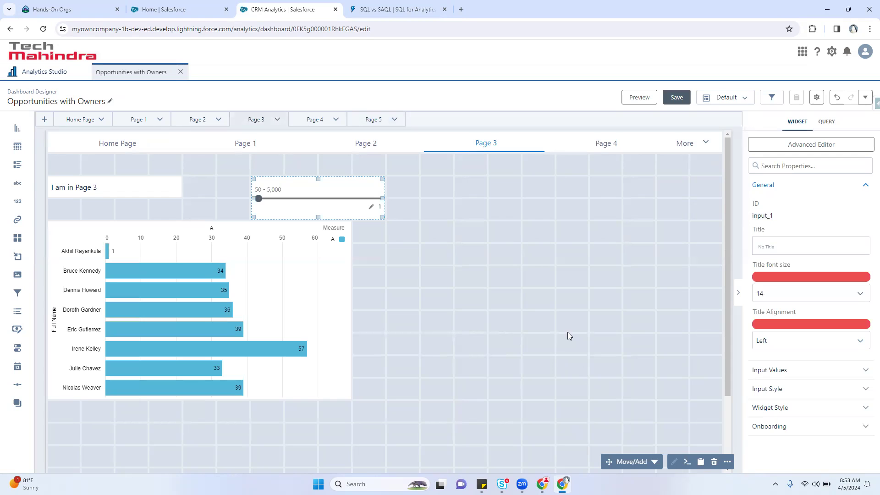
left_click(630, 462)
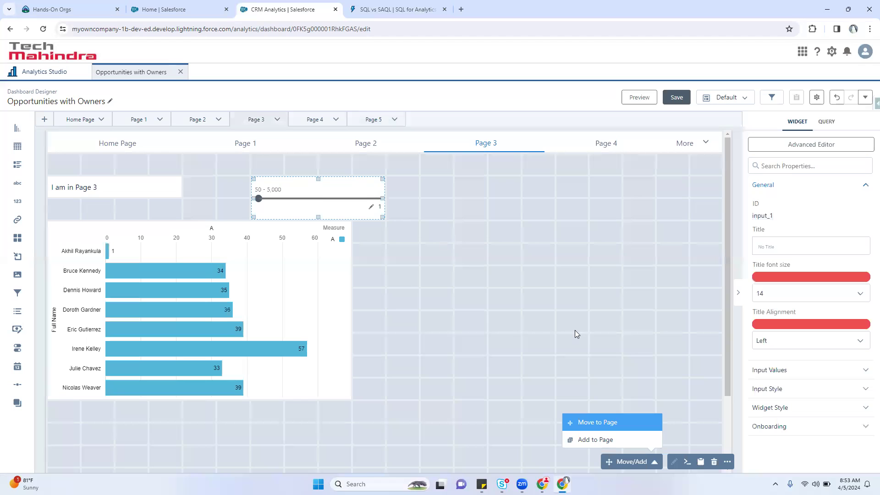
left_click(603, 425)
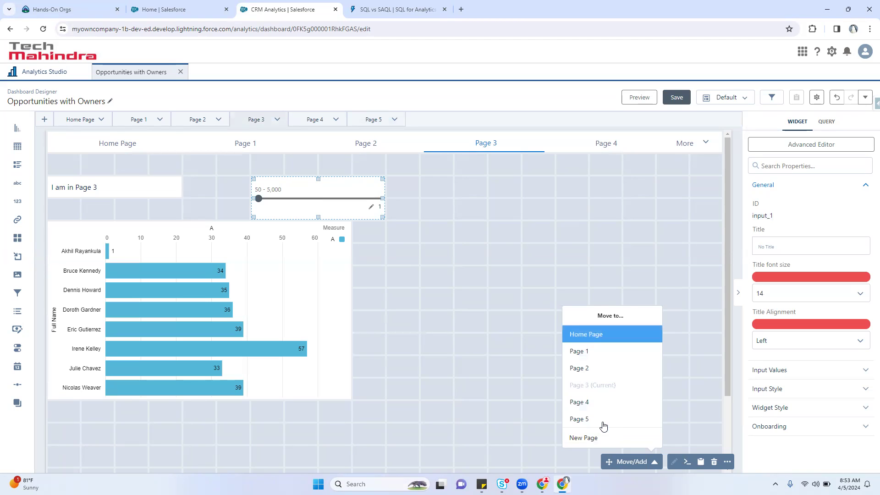
left_click(598, 419)
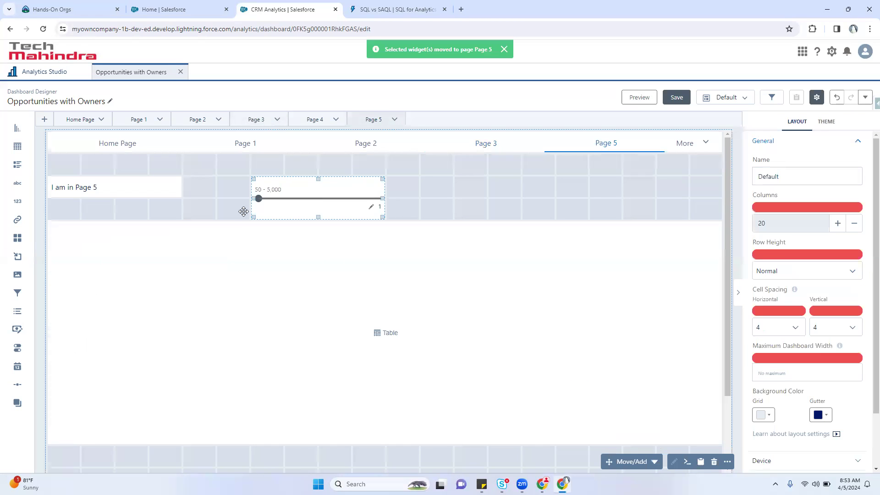
Step: Check Page 3 without the slider, preview the dashboard through to Page 5, and return to editing
left_click(243, 118)
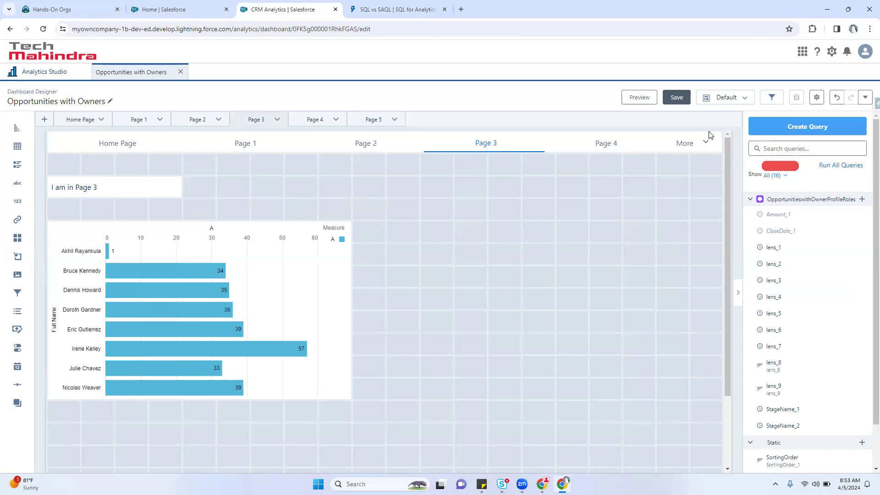
left_click(653, 97)
left_click(825, 125)
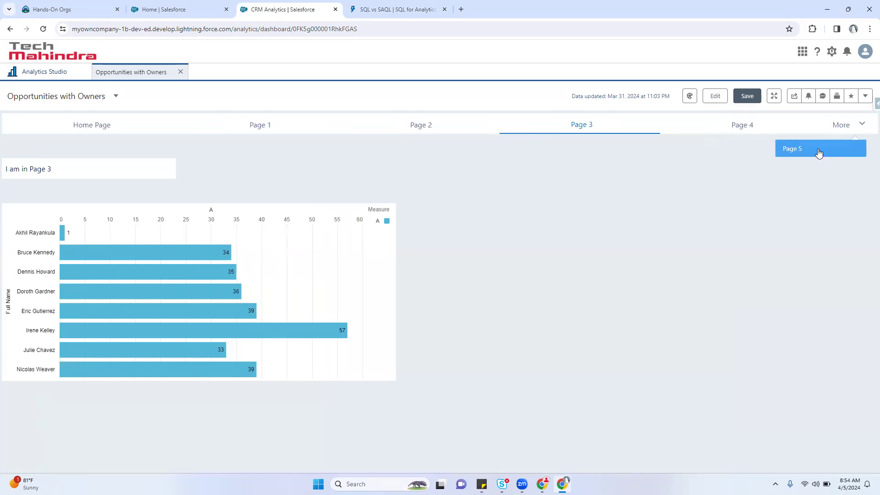
left_click(820, 151)
left_click(715, 96)
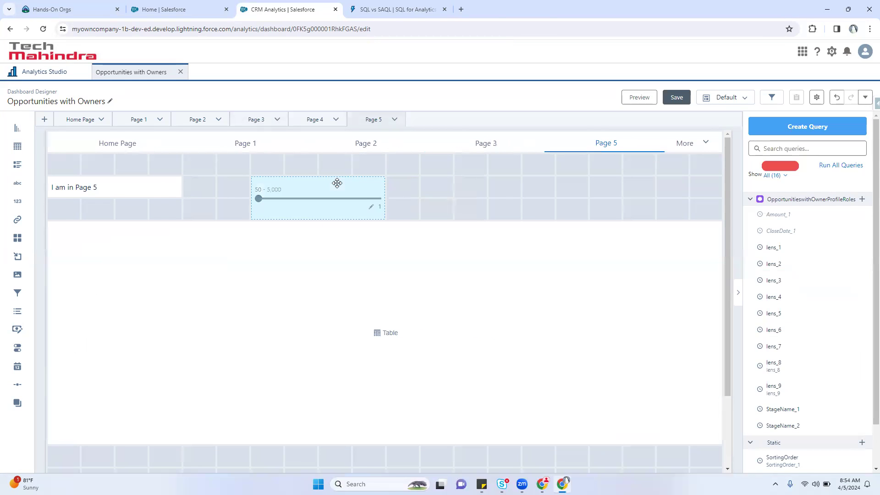
Step: Set the input values of the Page 5 slider to a minimum of 2 and a maximum of 1,000
left_click(337, 182)
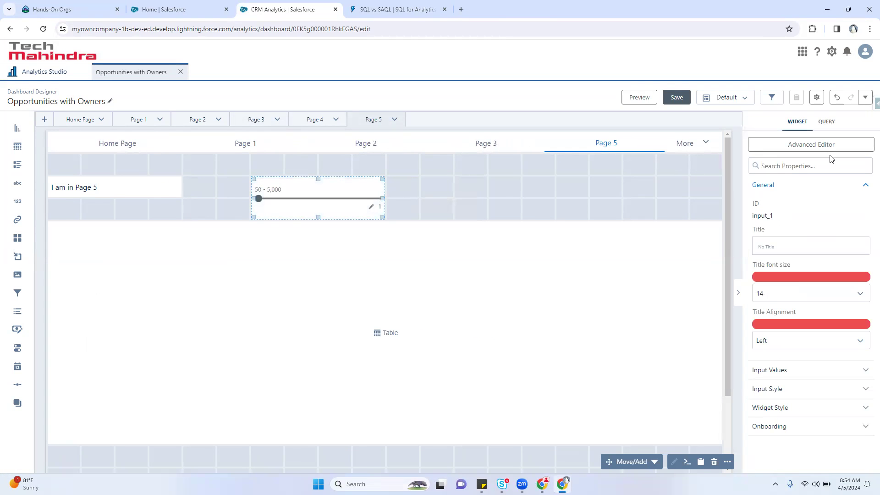
left_click(784, 371)
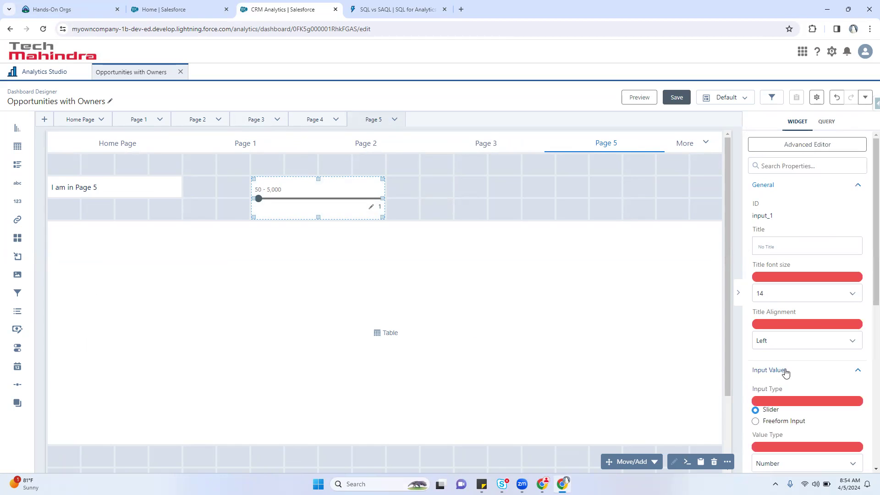
scroll(761, 294, "down", 3)
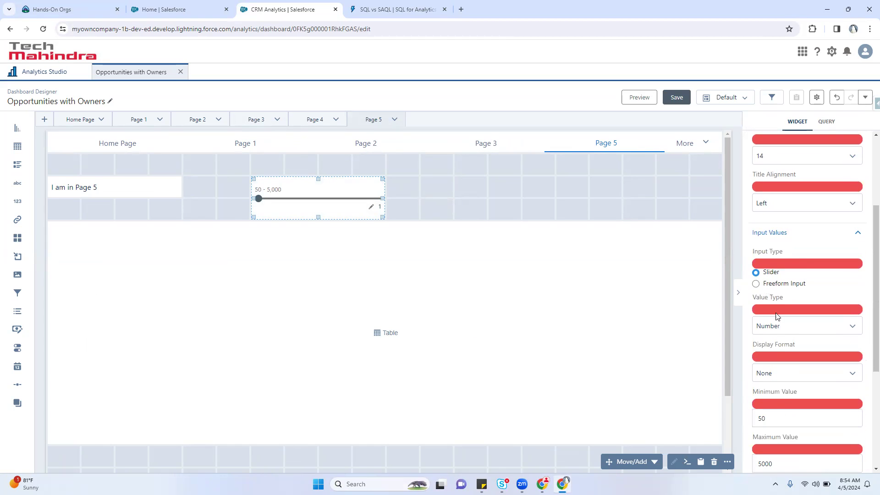
left_click_drag(779, 416, 742, 419)
type("2")
scroll(789, 410, "down", 1)
left_click_drag(789, 417, 752, 425)
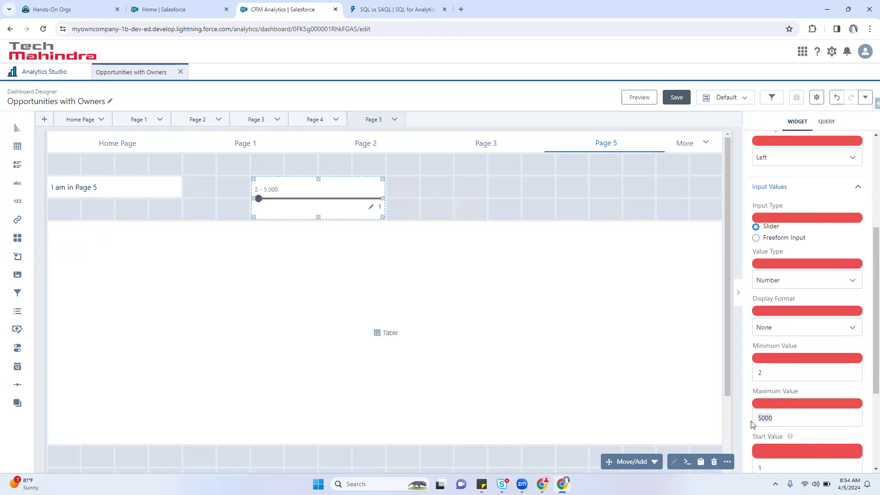
type("20")
key("BackSpace")
key("BackSpace")
type("1,000")
left_click(447, 177)
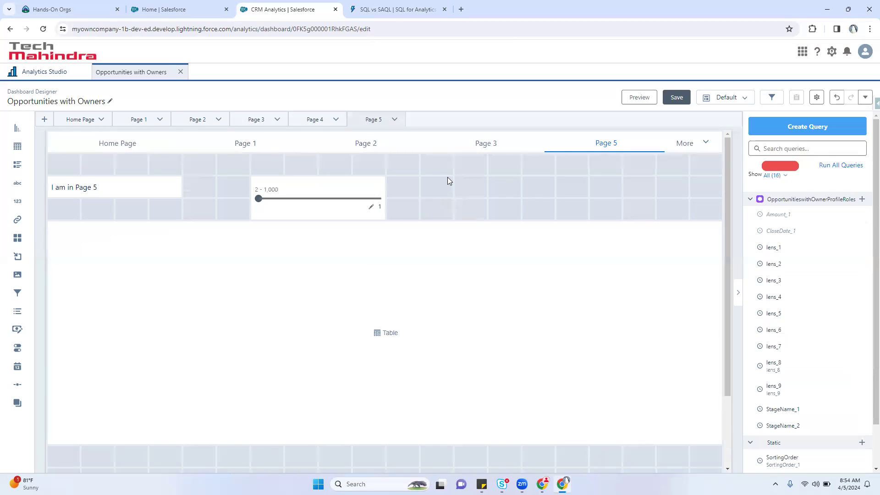
Step: Open the query for the empty table widget on Page 5 and show it as a Values Table
double_click(387, 339)
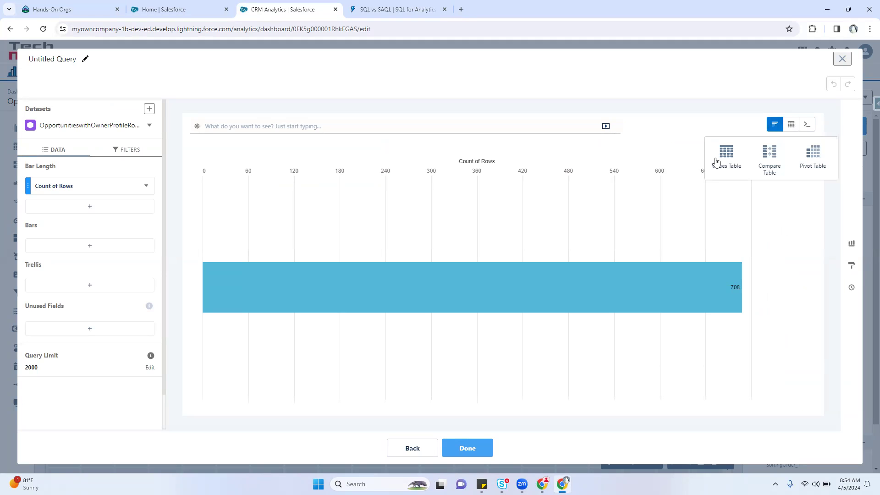
left_click(728, 155)
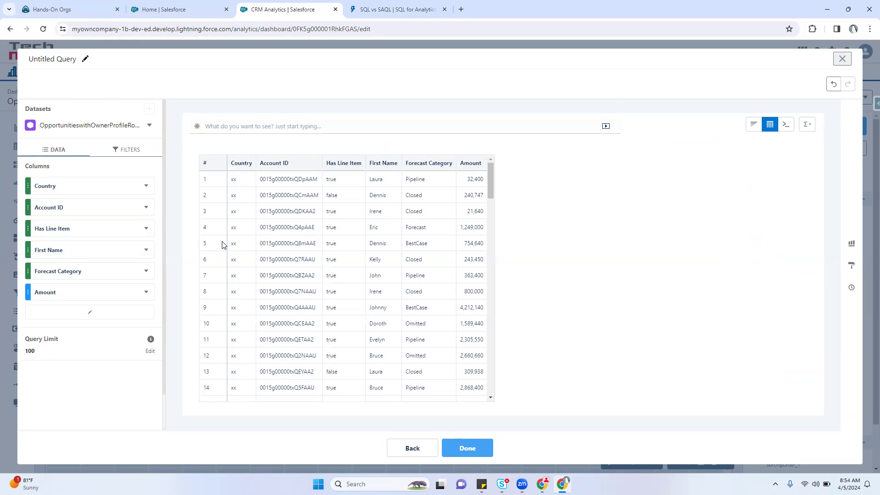
Step: Search the available fields for the opportunity name and add the Name column to the values table
left_click(90, 313)
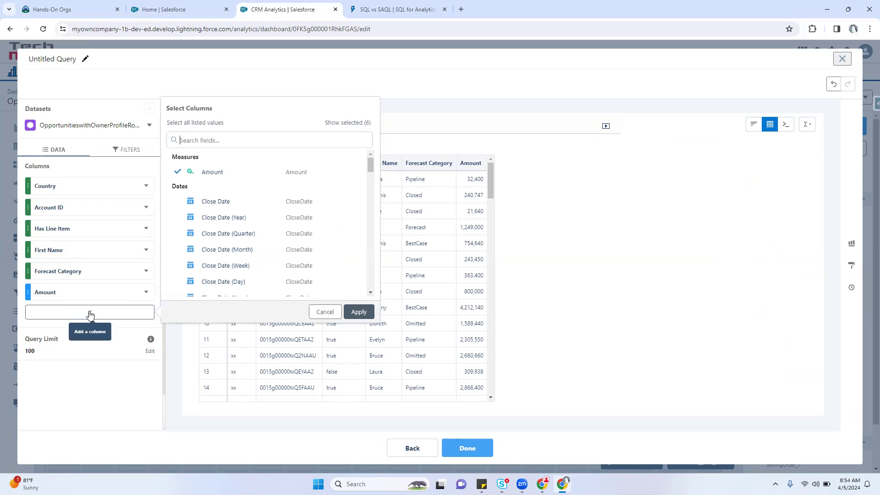
type("opport")
key("ctrl+a")
type("name")
left_click(288, 268)
left_click(359, 312)
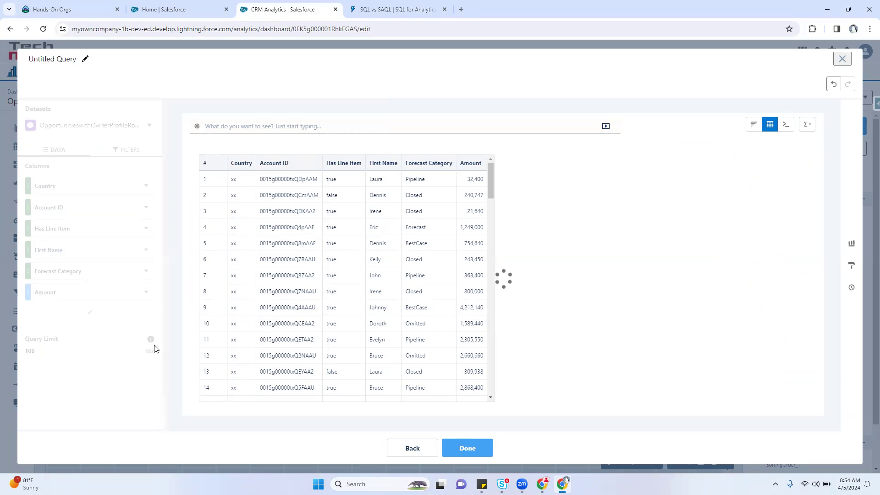
Step: Replace the limit number in the query's SAQL code, including the Name field, with the input_1 input
left_click(787, 126)
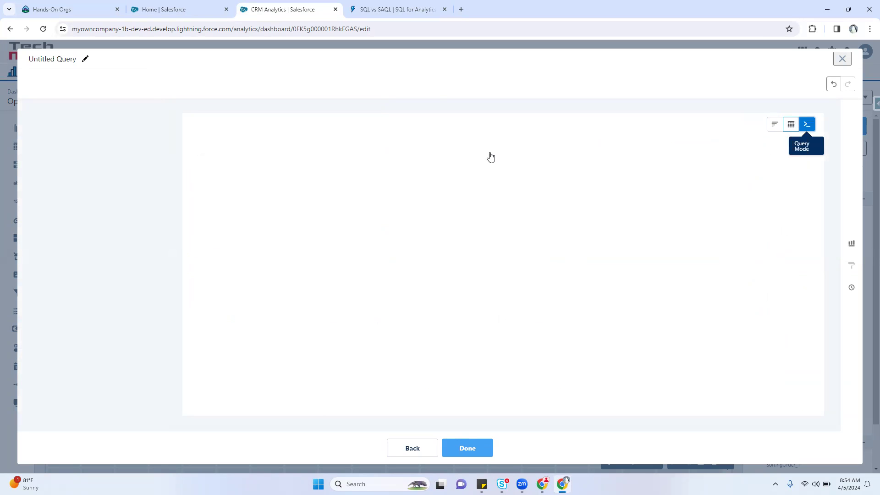
double_click(247, 192)
key("BackSpace")
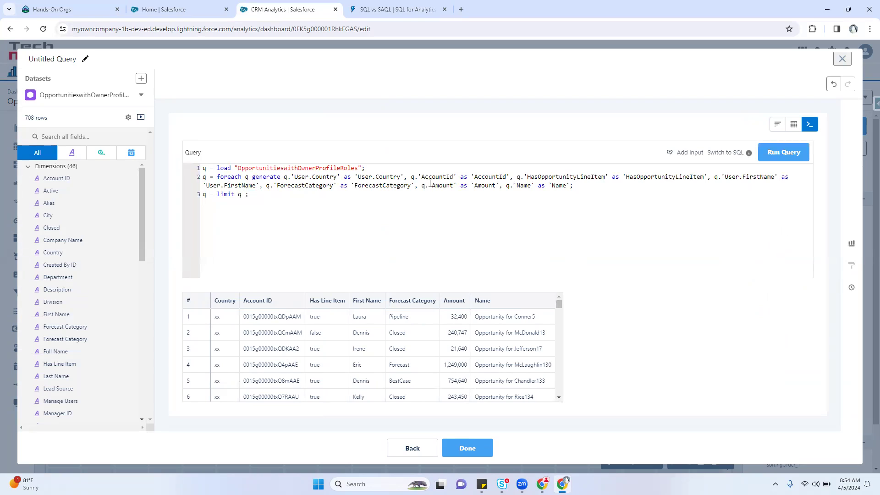
left_click(682, 156)
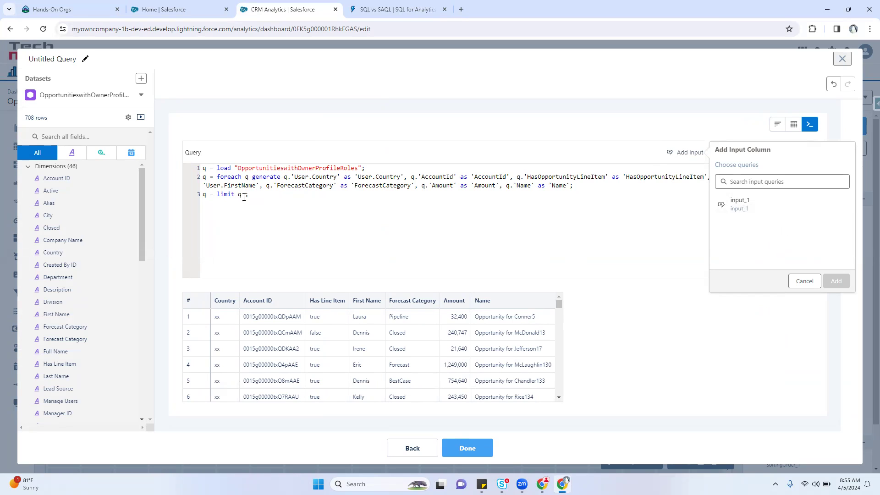
left_click(749, 208)
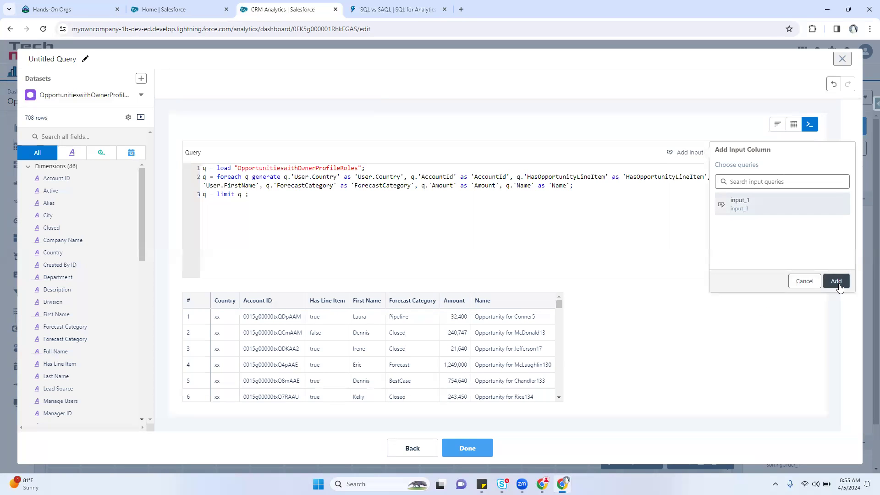
left_click(836, 281)
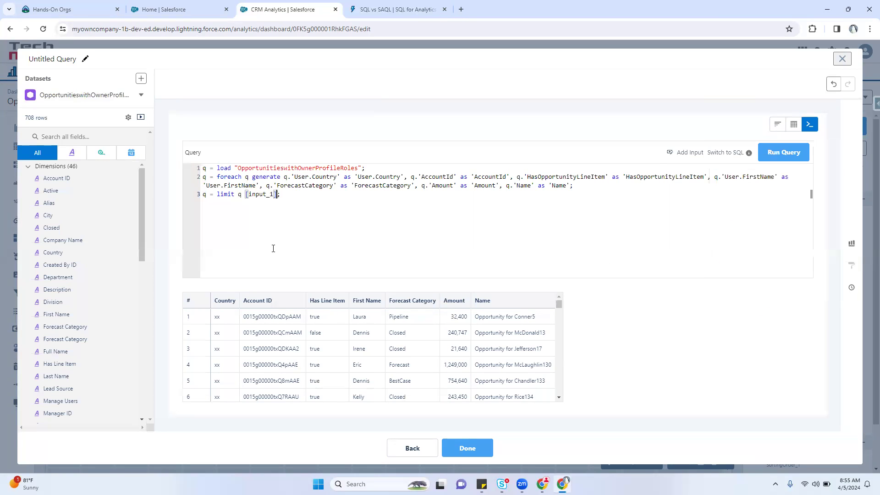
Step: Reset the query to a Values Table, replace its SAQL limit of 100 with the input_1 input, and run the query
left_click(795, 125)
left_click(726, 158)
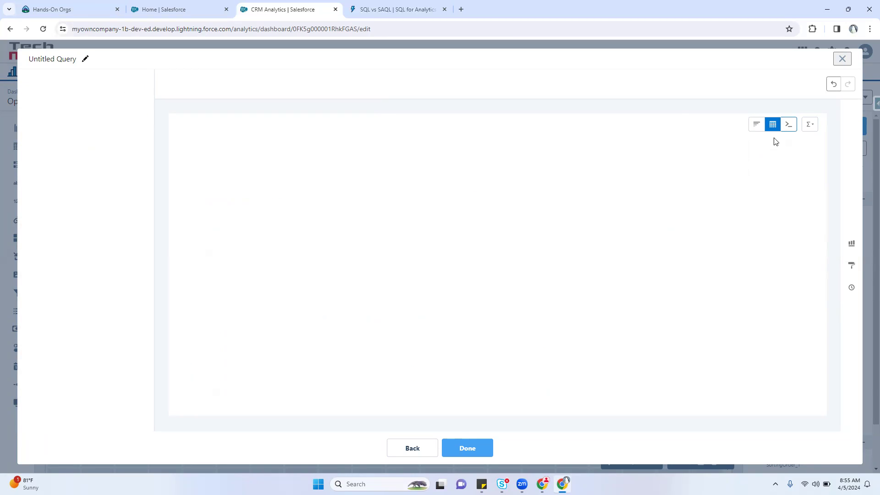
left_click(791, 131)
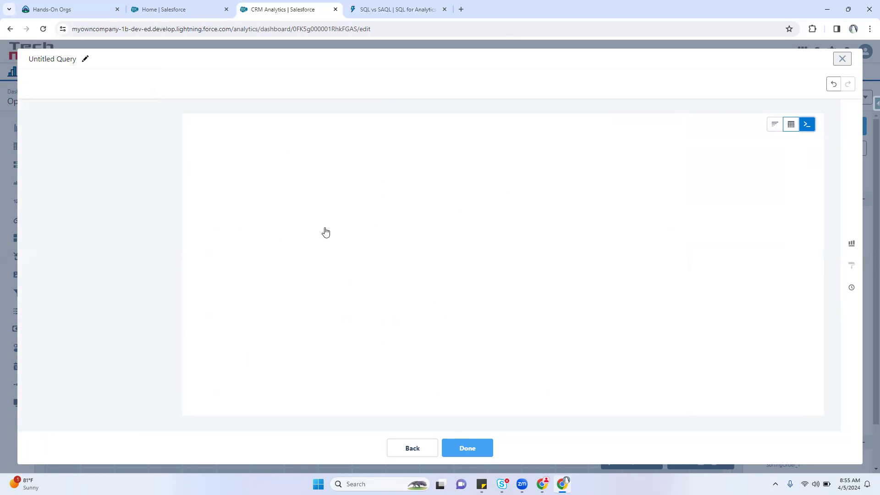
double_click(250, 195)
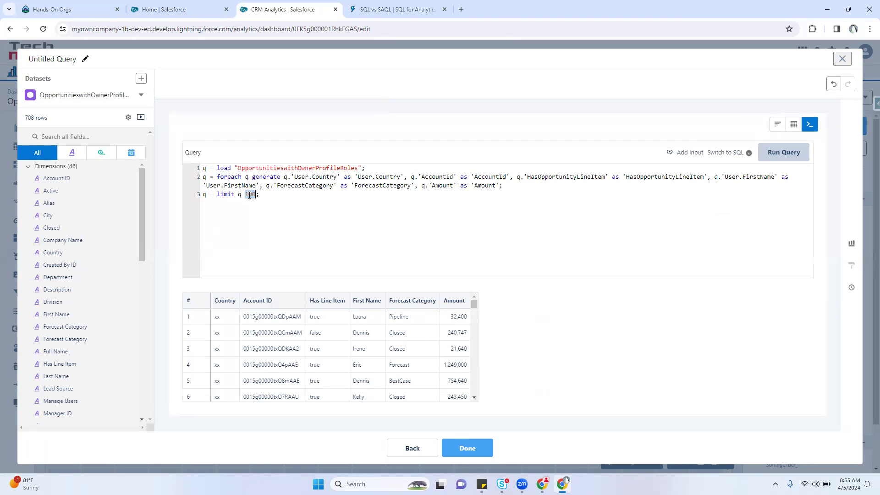
key("BackSpace")
left_click(690, 153)
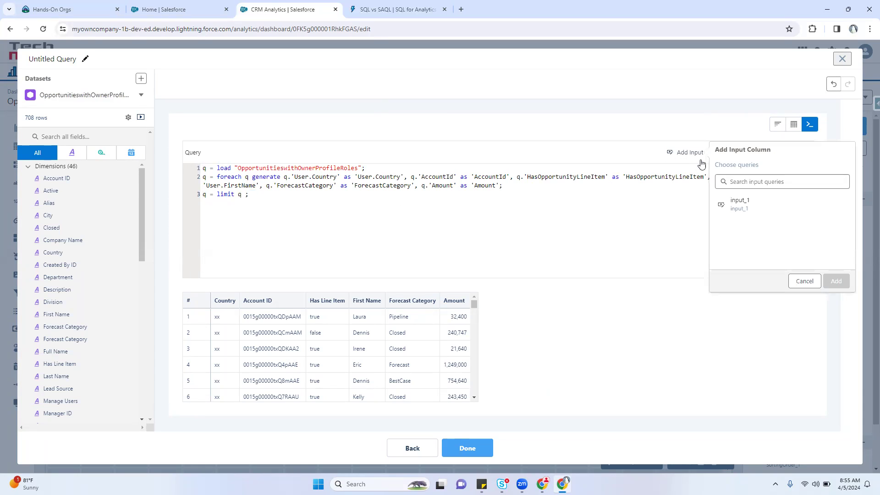
left_click(741, 204)
left_click(837, 281)
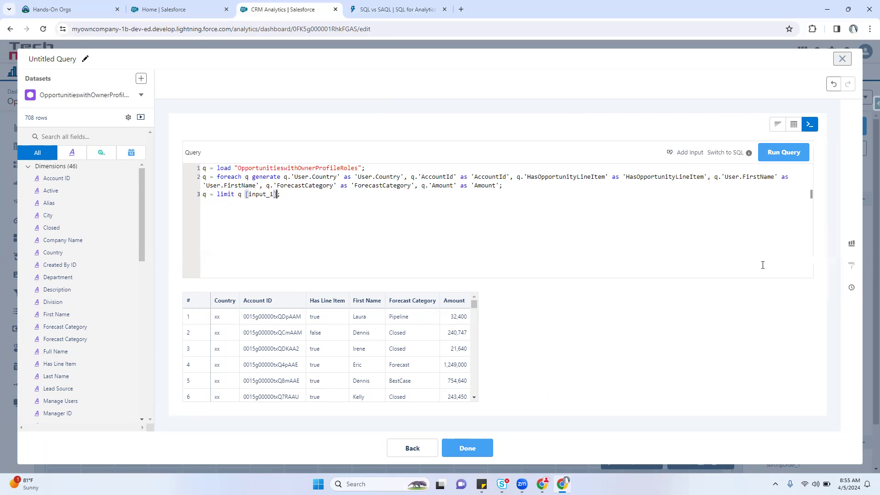
left_click(774, 158)
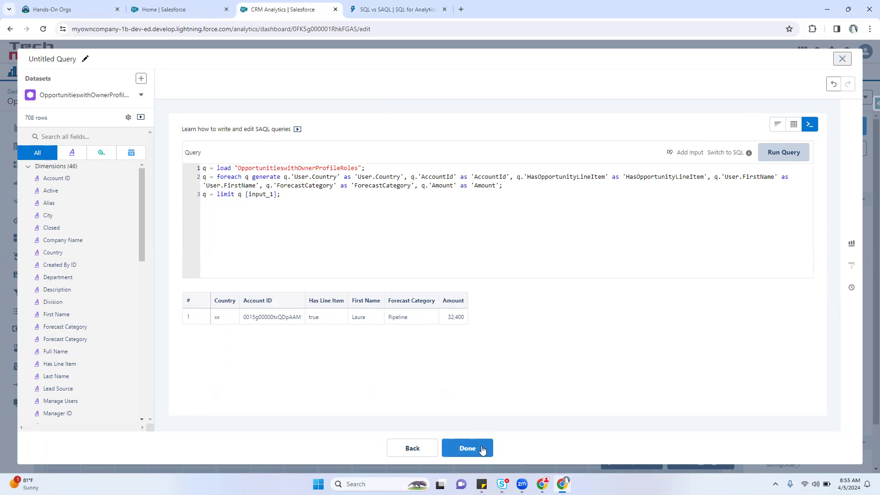
Step: Show the edited query as a Values Table and apply it to the Page 5 table widget
left_click(795, 125)
left_click(727, 166)
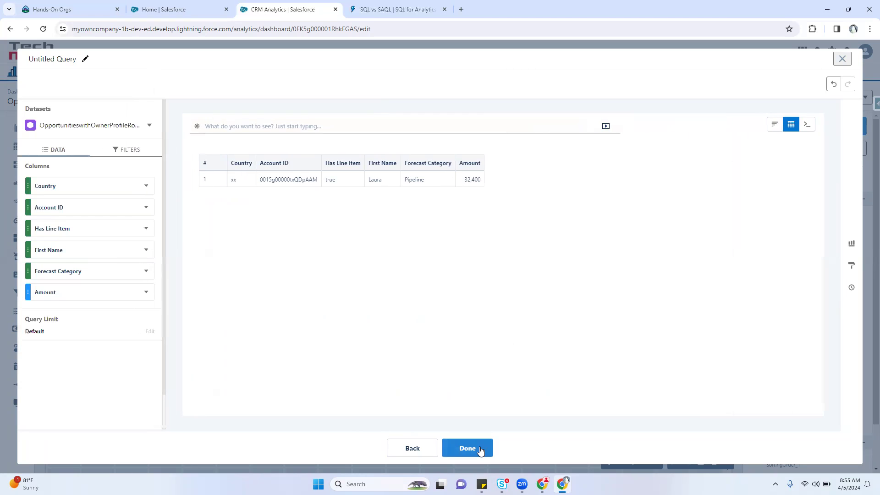
left_click(480, 451)
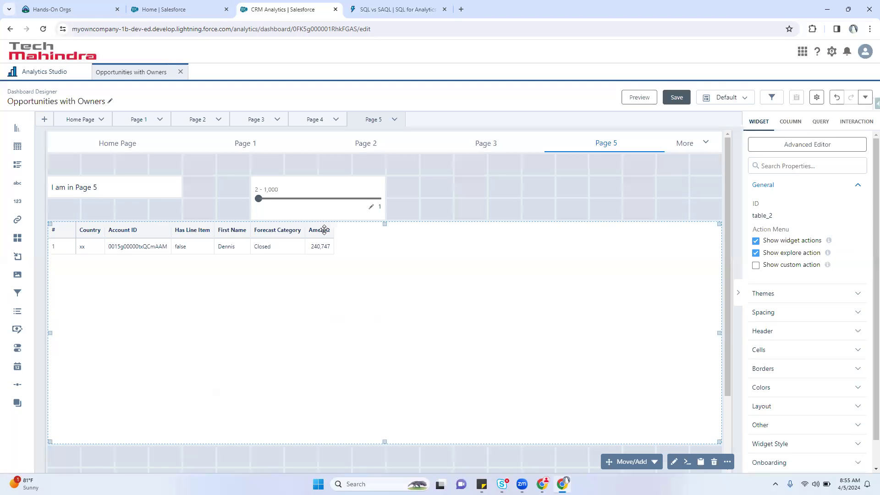
Step: Preview the dashboard, set the Page 5 slider to 36, and examine the rows in the table
left_click(640, 97)
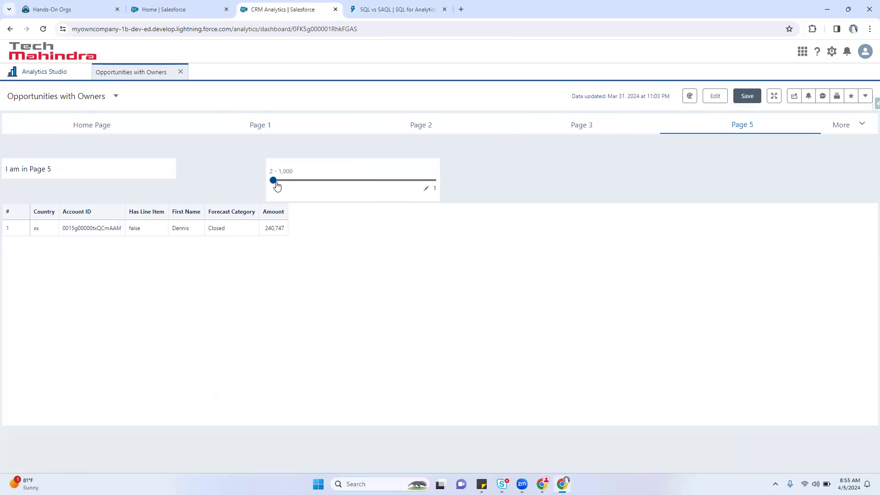
left_click_drag(270, 185, 279, 188)
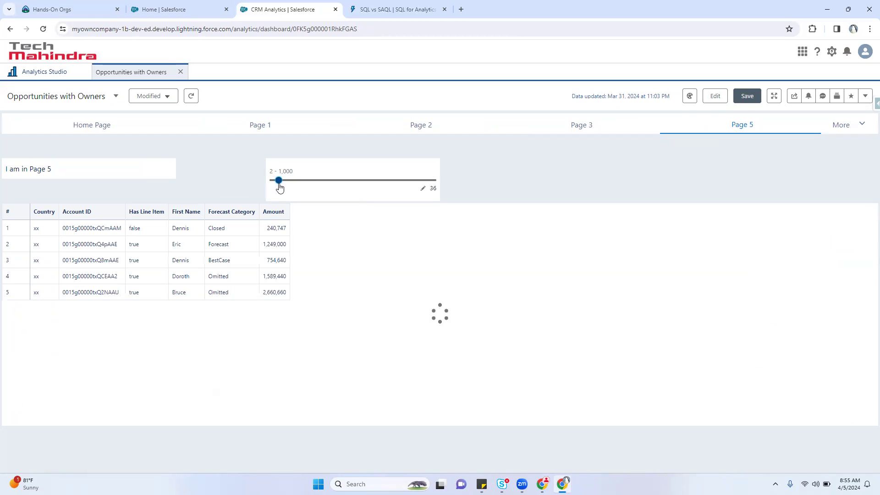
scroll(218, 238, "down", 1)
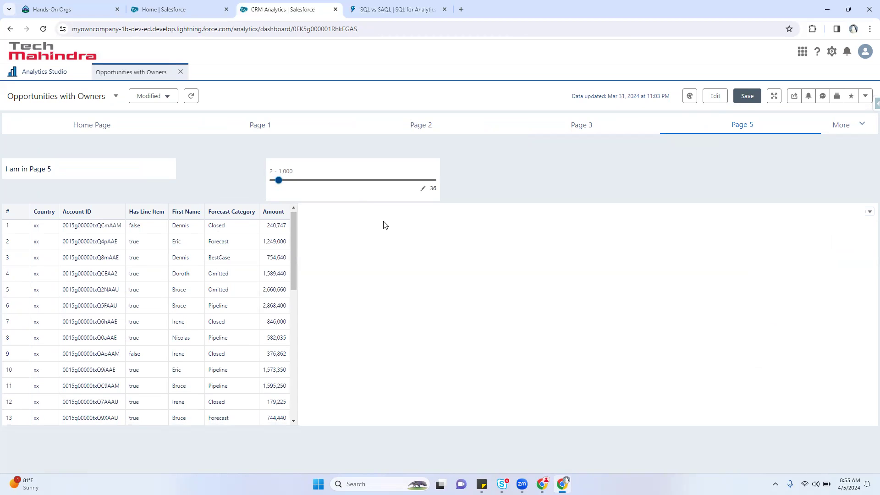
Step: Examine the table's last rows, set the Page 5 slider to 71, and check the end of the table again
left_click_drag(293, 272, 305, 430)
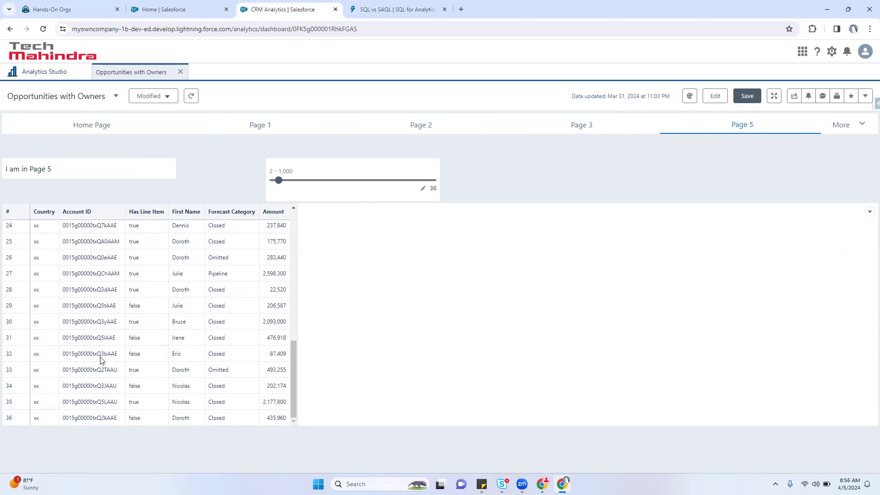
left_click_drag(278, 181, 285, 185)
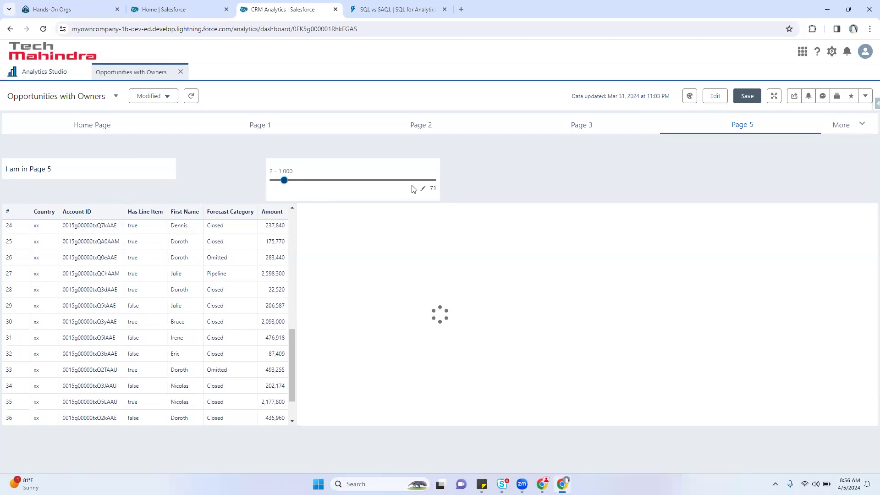
left_click_drag(294, 300, 294, 426)
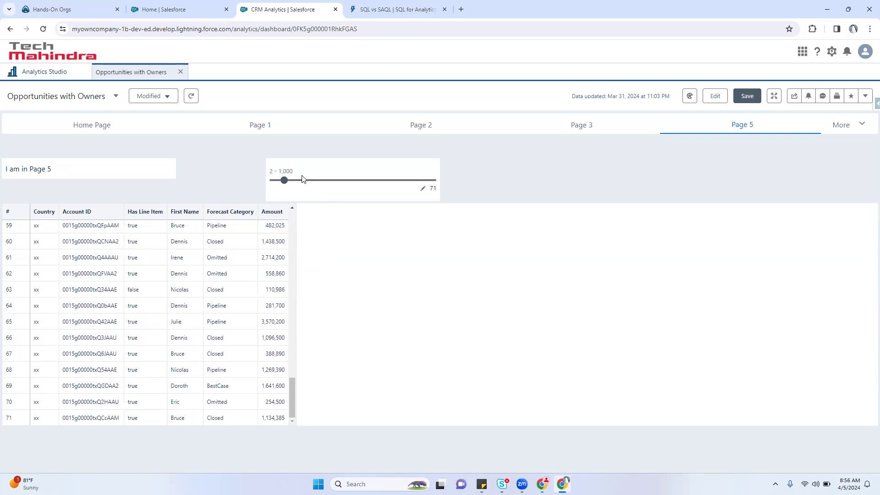
Step: Enter 31 as the exact value of the Page 5 slider and examine the table down to its last row
left_click(422, 189)
left_click_drag(436, 203, 423, 205)
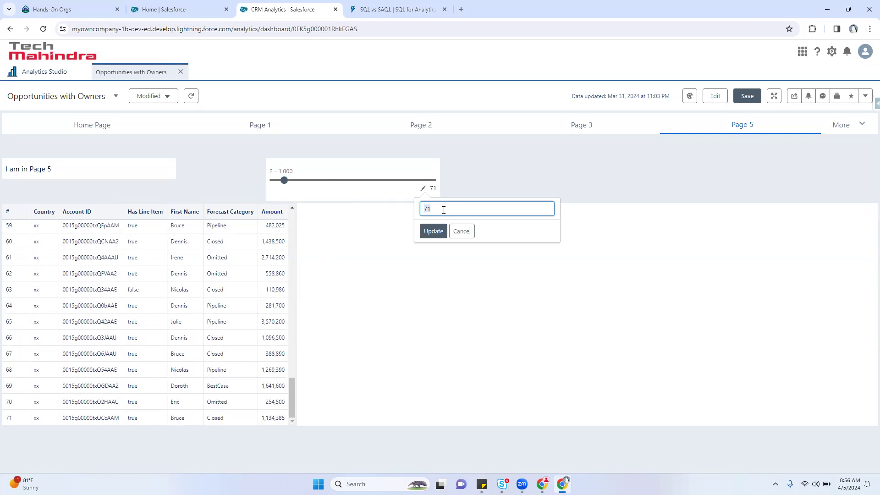
type("31")
left_click(434, 230)
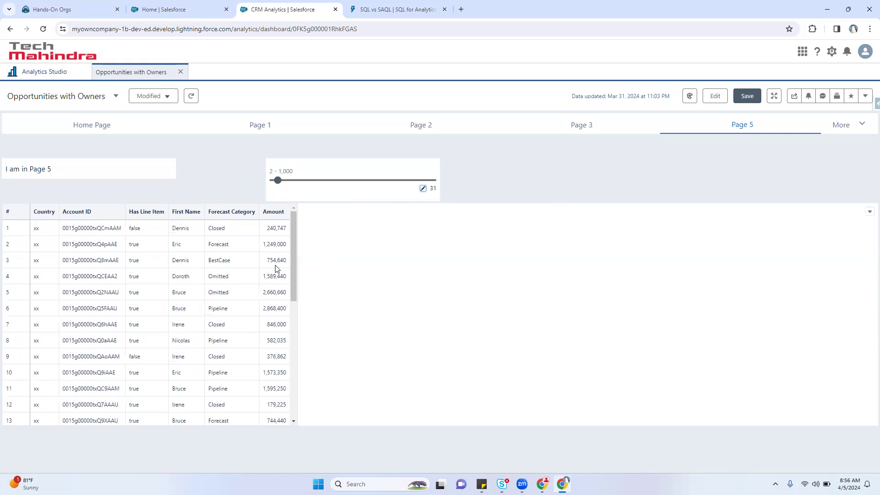
scroll(294, 271, "down", 6)
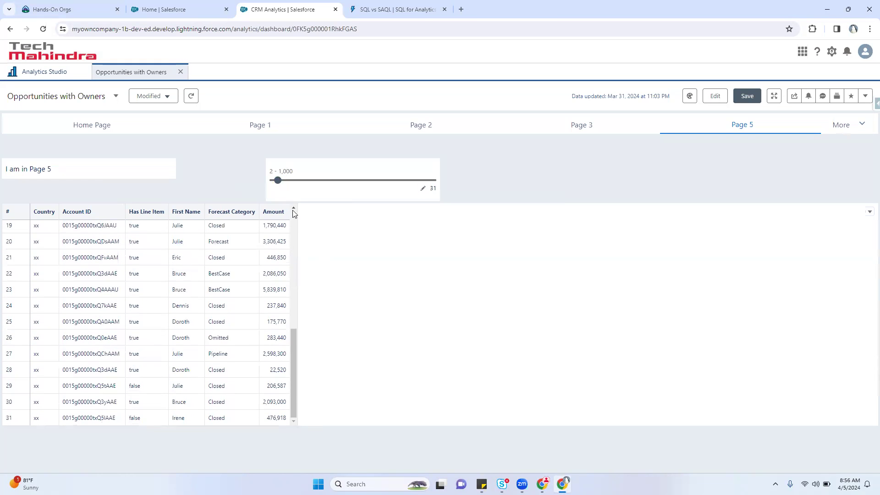
Step: Inspect the limit in the final query through the Page 5 table's details, and return to editing the dashboard
left_click(869, 213)
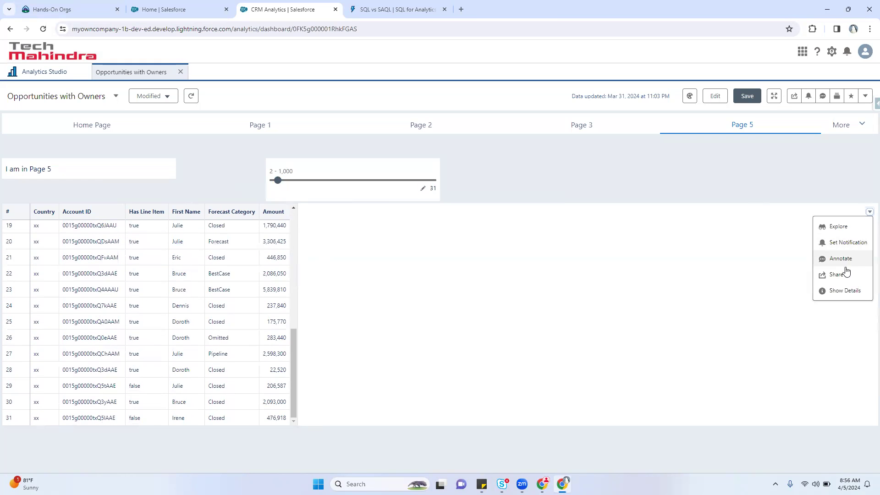
left_click(840, 290)
left_click(861, 150)
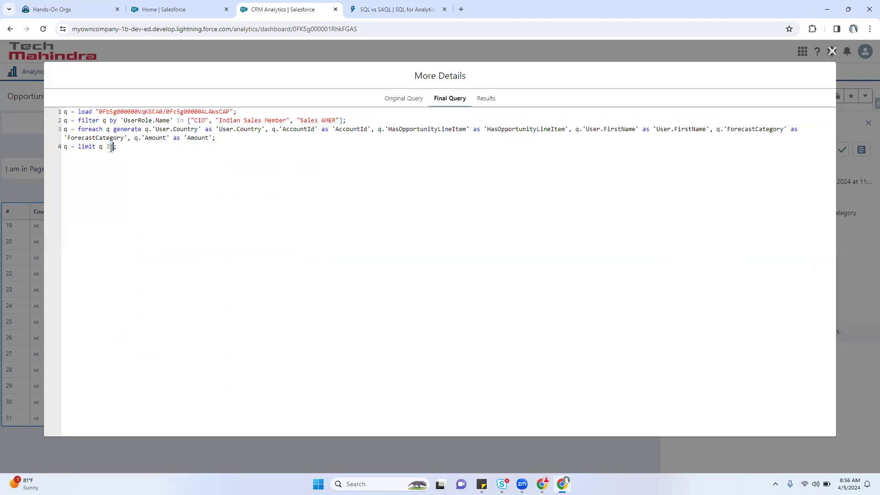
left_click(832, 52)
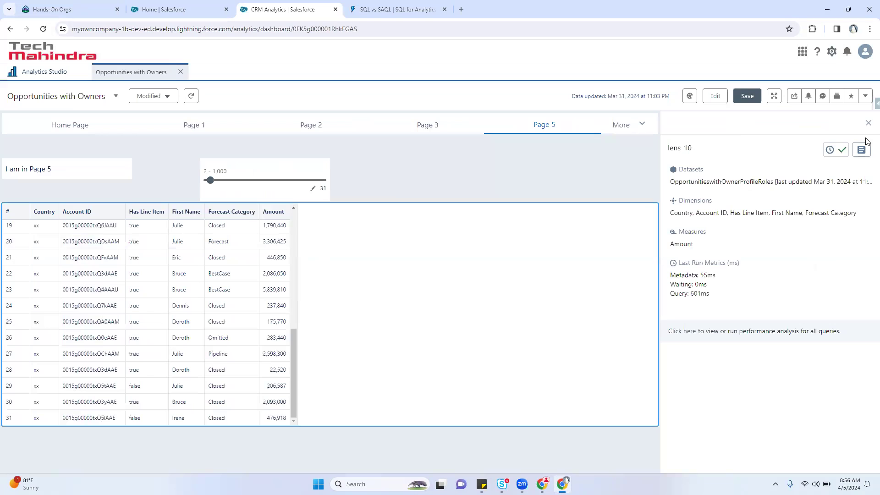
left_click(869, 123)
left_click(716, 95)
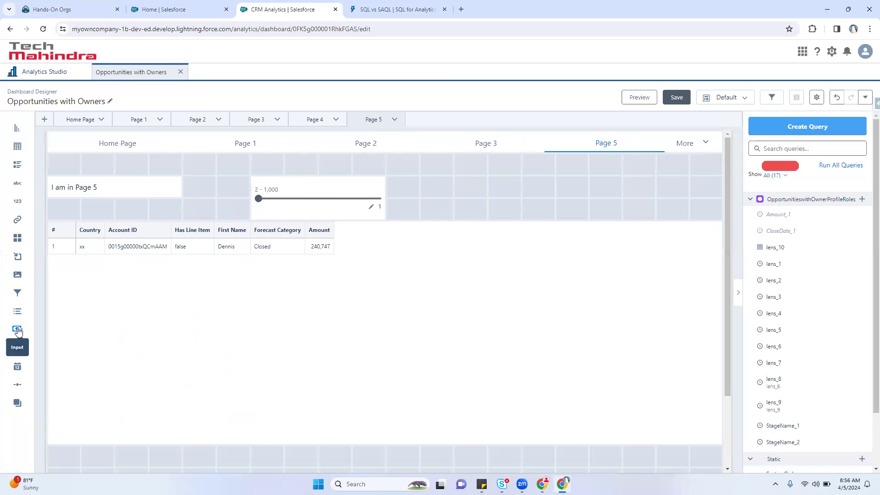
Step: Preview the dashboard, enter 22 as the Page 5 slider's value, and examine the table down to its last row
left_click(645, 97)
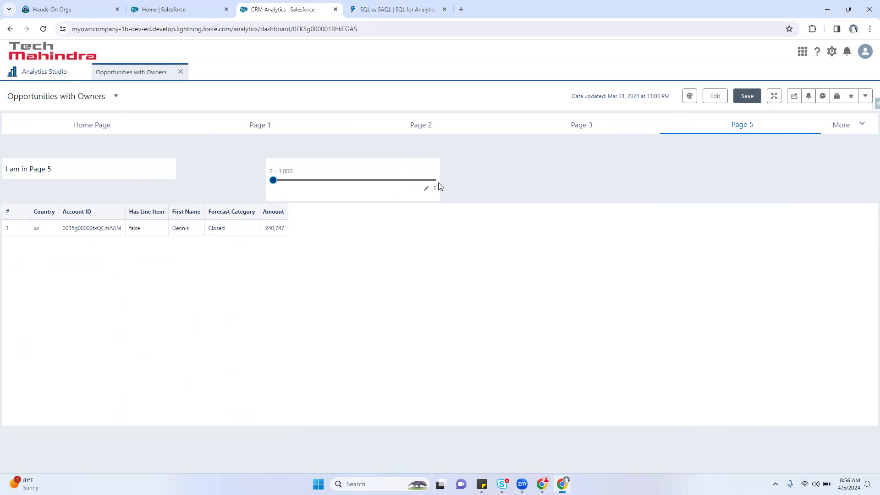
left_click(427, 188)
left_click(427, 209)
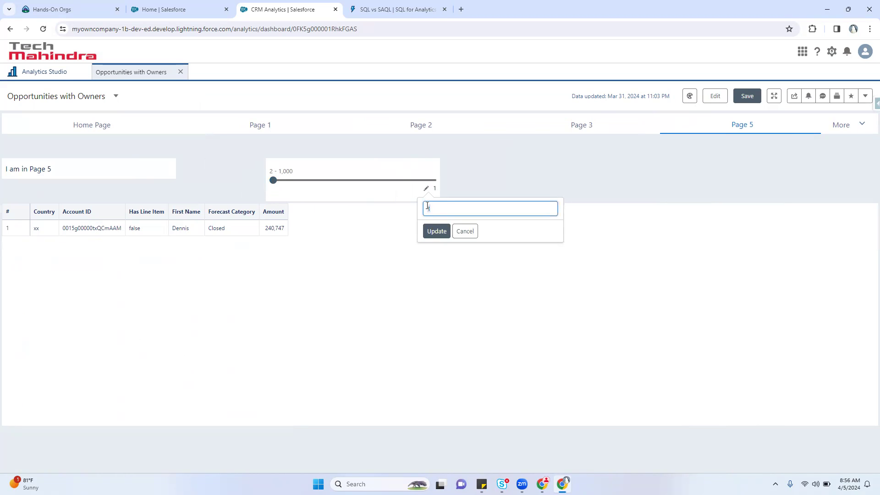
type("22")
left_click(445, 233)
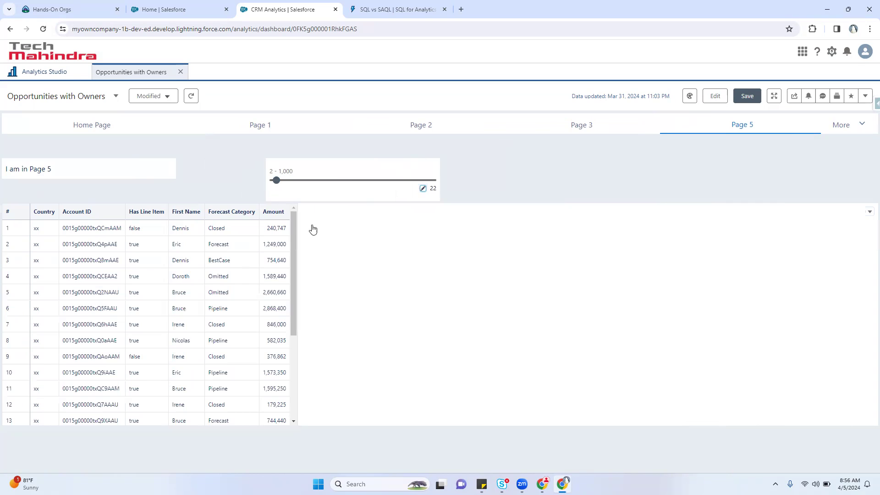
left_click_drag(292, 230, 298, 354)
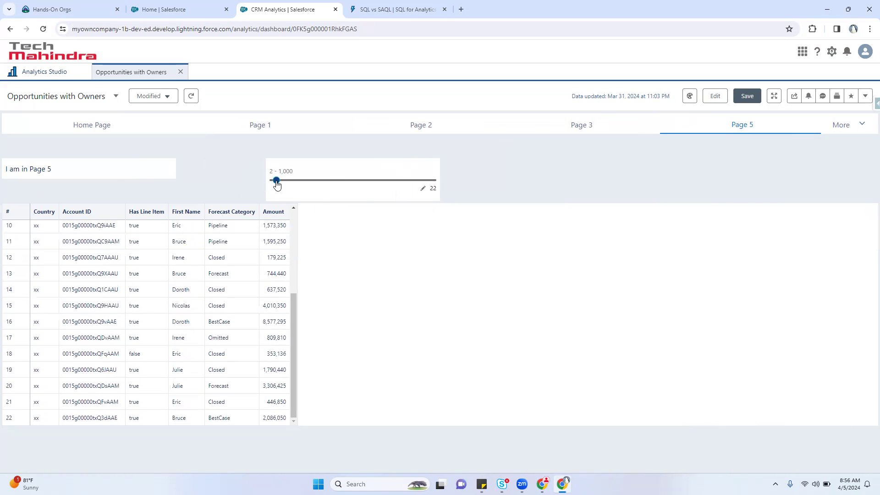
Step: Move the Page 5 slider to 34 and examine the last rows of the table
left_click_drag(277, 181, 279, 181)
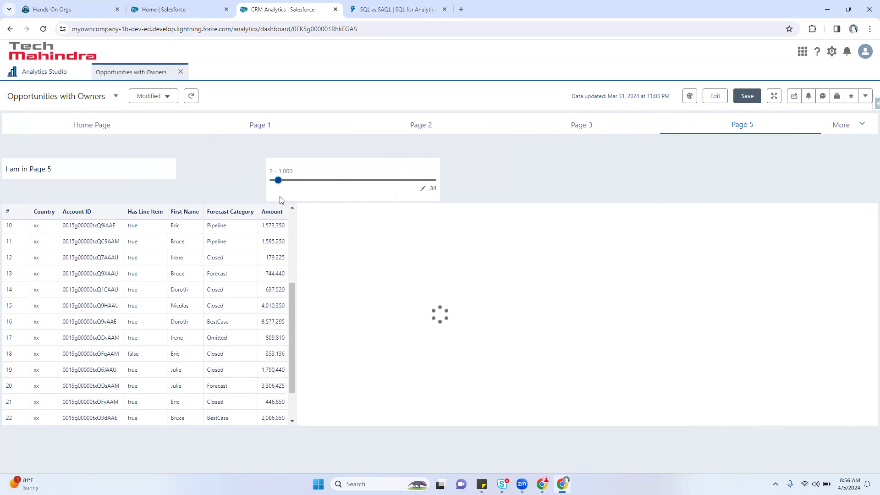
left_click_drag(294, 313, 290, 384)
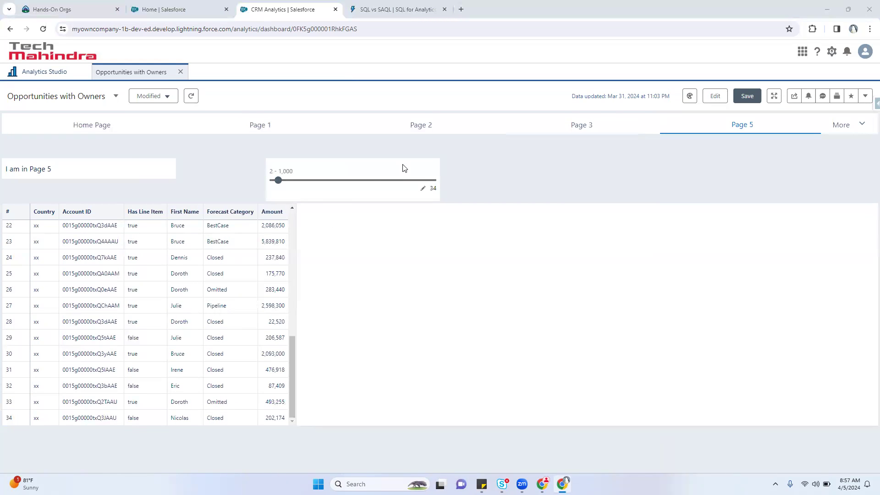
Step: Return to editing, open the Page 5 table's lens_10 query in SAQL mode, and review the inputs available to add without adding any
left_click(717, 96)
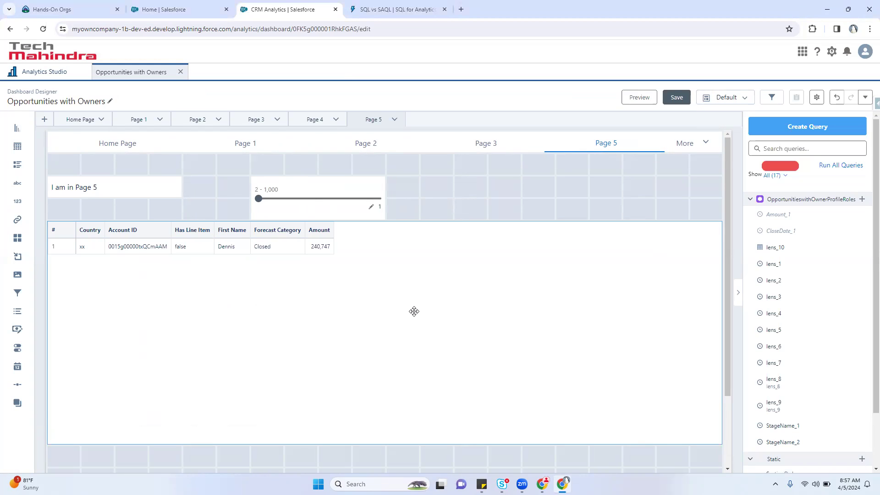
left_click(405, 264)
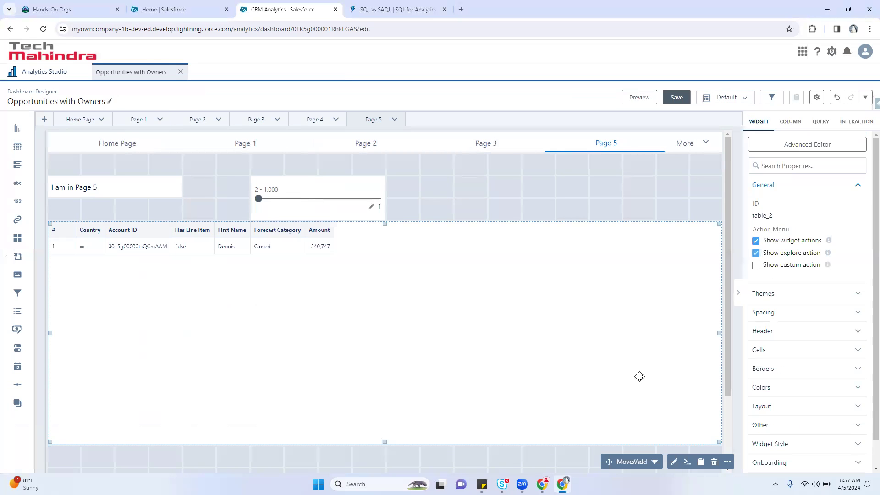
left_click(674, 462)
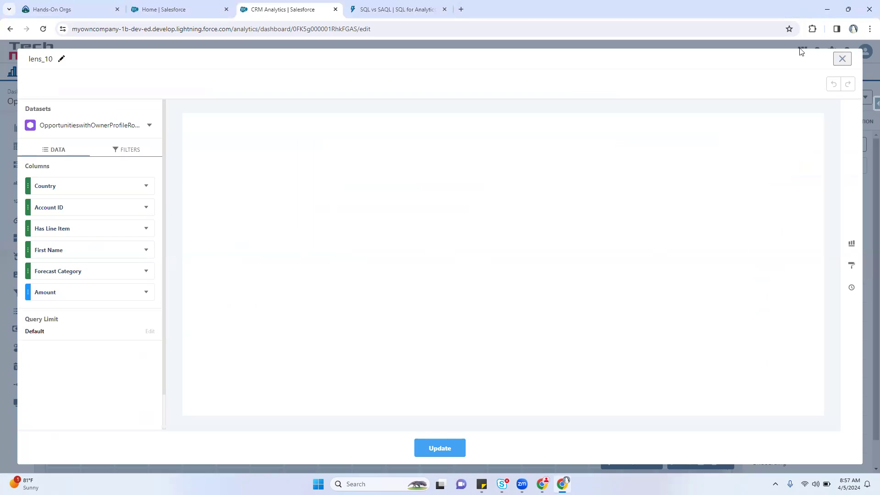
left_click(808, 126)
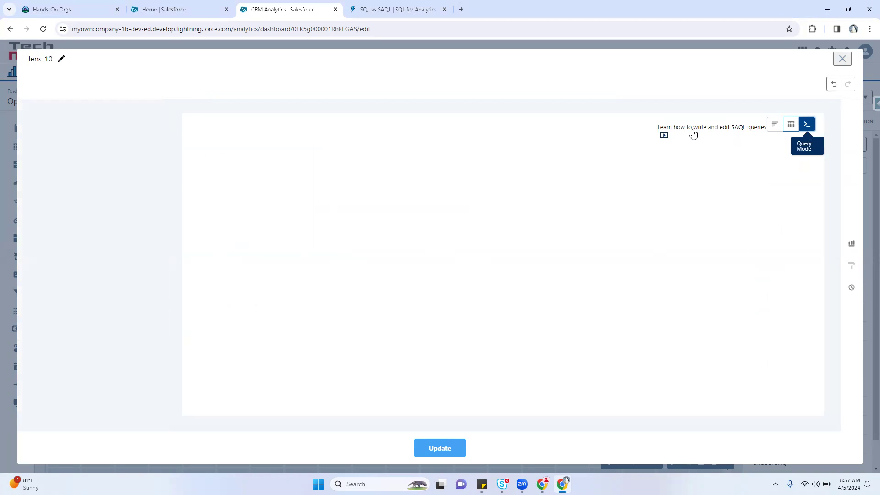
left_click(683, 156)
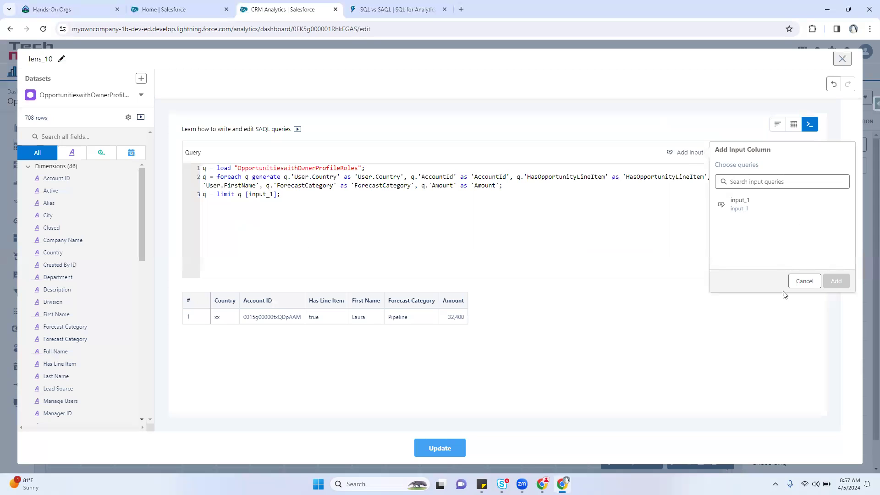
left_click(806, 281)
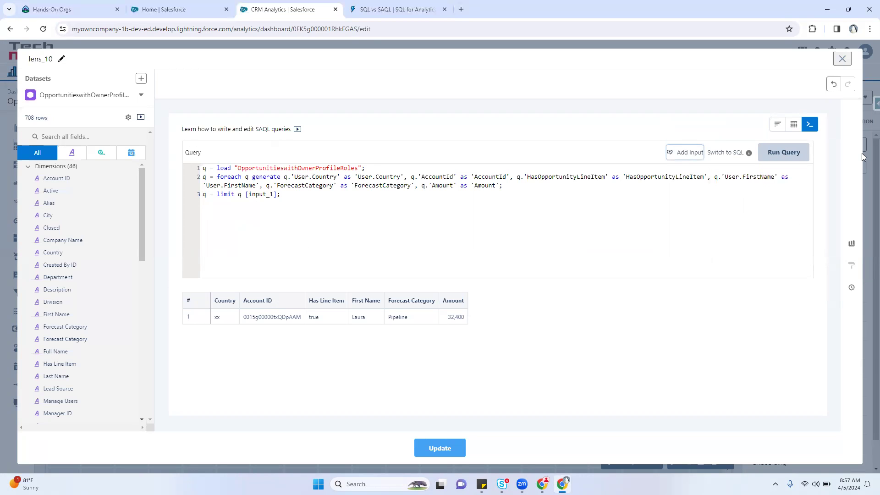
Step: Show the lens_10 query as a Values Table and update the Page 5 table widget
left_click(794, 125)
left_click(734, 152)
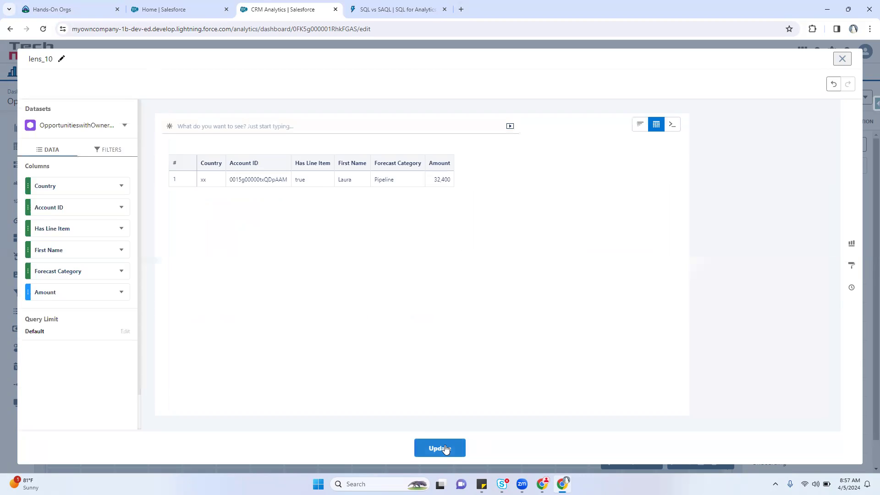
left_click(445, 447)
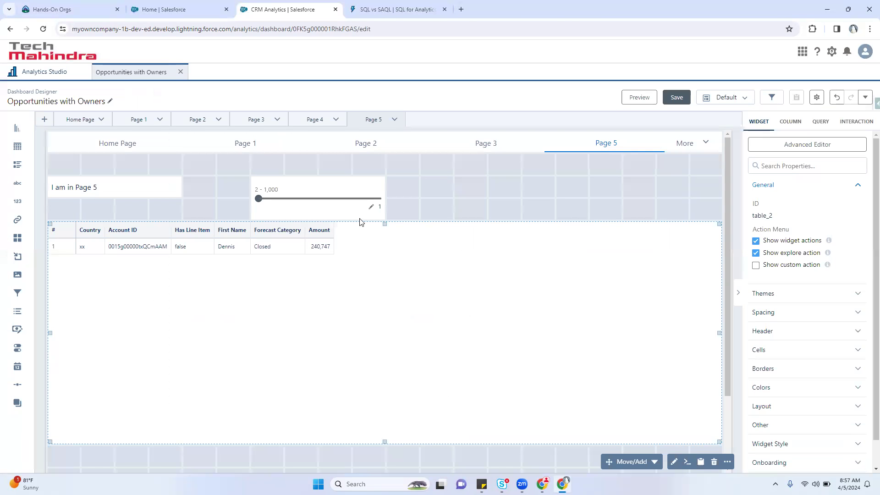
Step: Preview the dashboard with the Page 5 slider at 252, and return to editing the dashboard
left_click(640, 97)
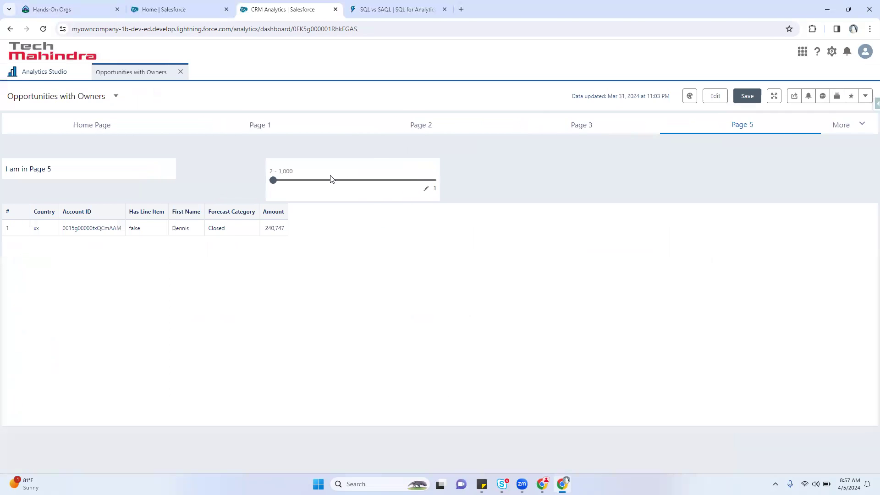
left_click(715, 96)
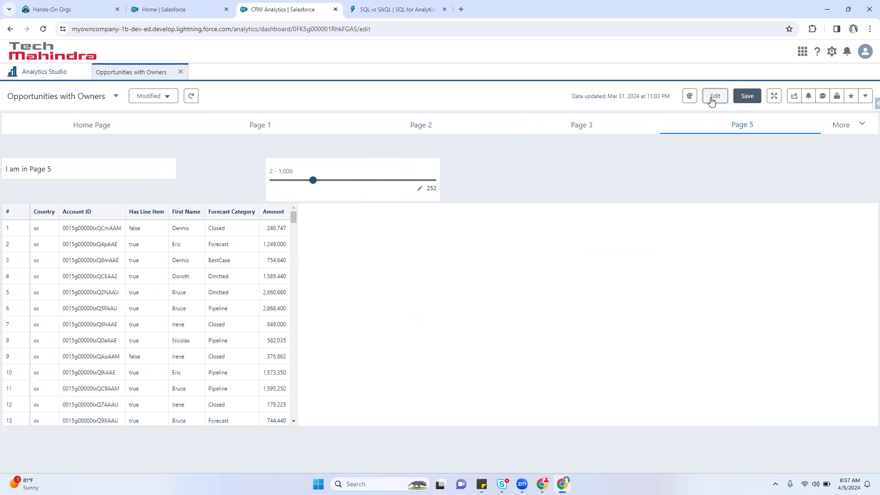
left_click(428, 260)
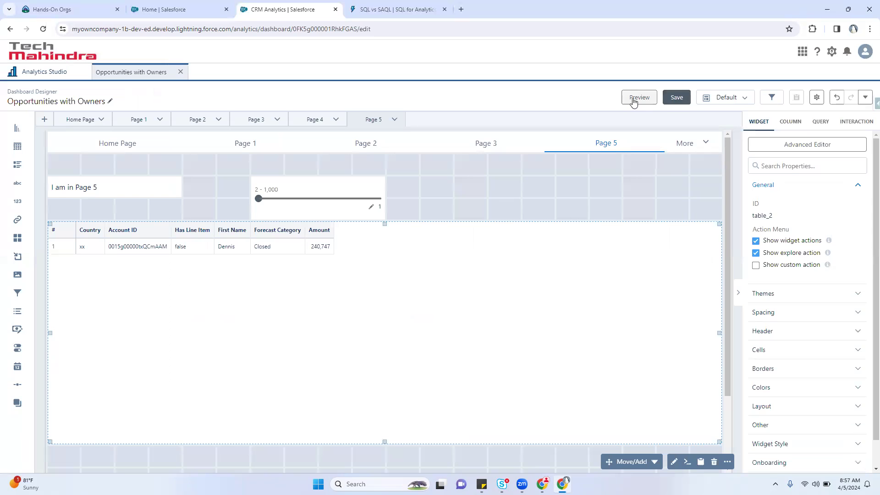
Step: Set the minimum value of the Page 5 slider widget to 150
left_click(369, 205)
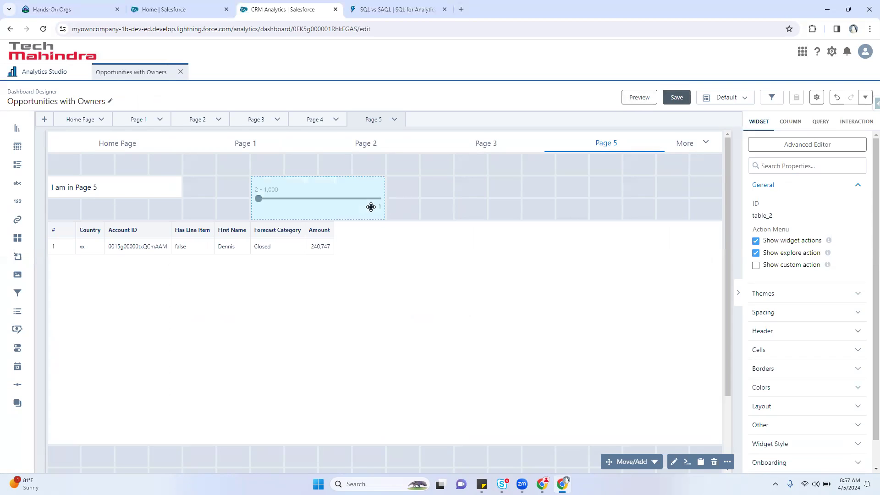
left_click(792, 370)
scroll(792, 369, "down", 2)
left_click(792, 371)
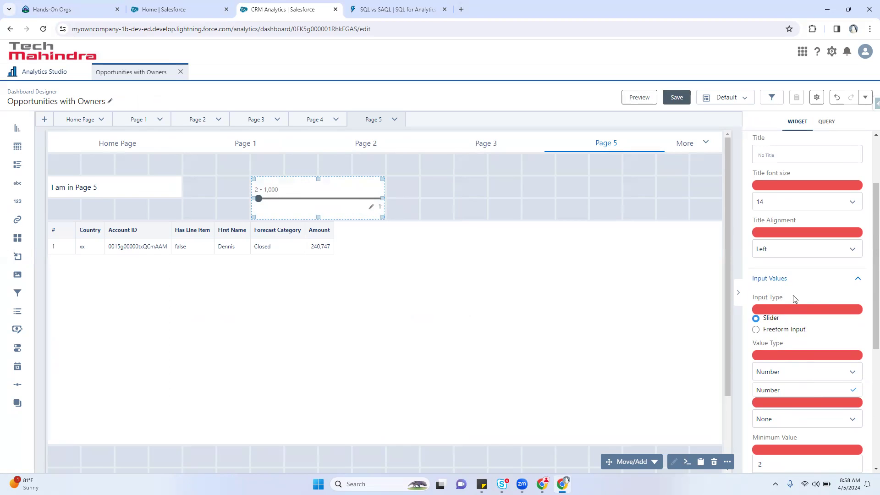
scroll(786, 417, "down", 2)
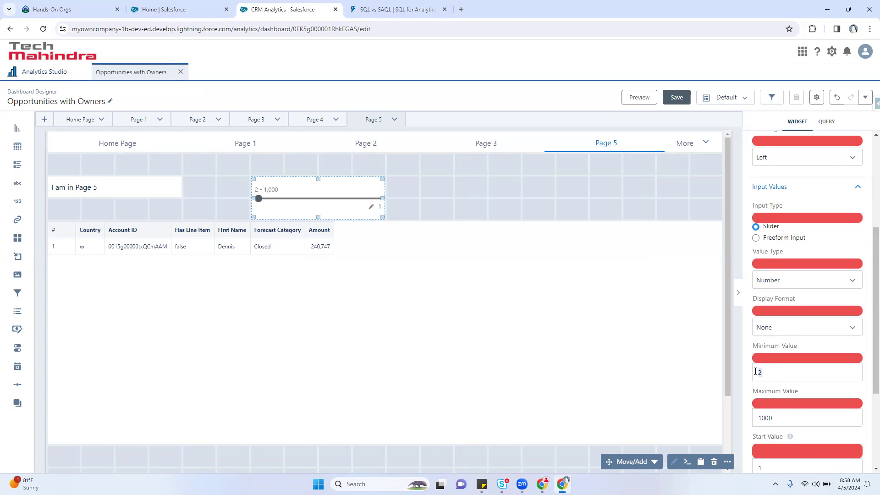
type("150q")
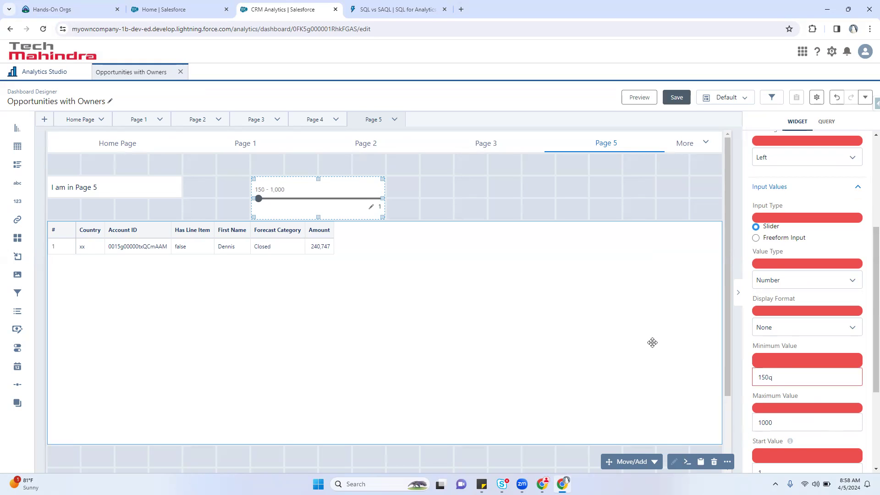
key("Tab")
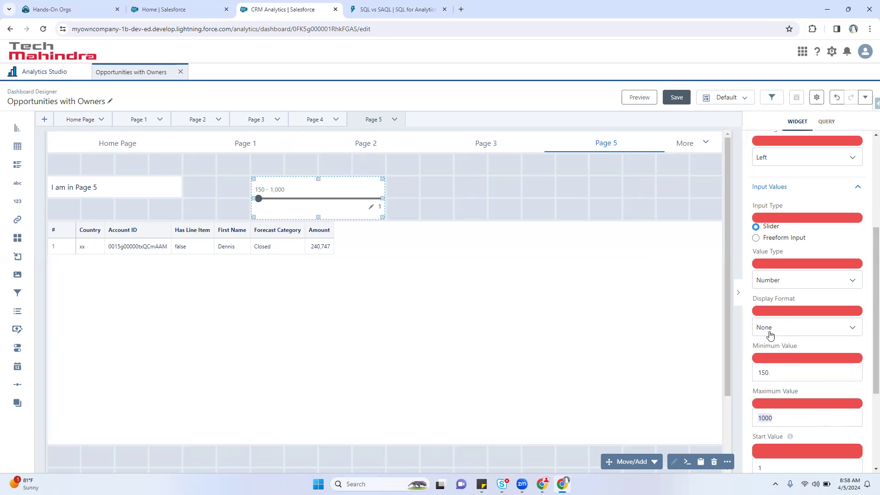
Step: Set the start value of the Page 5 slider widget to 150
scroll(803, 381, "down", 1)
key("Tab")
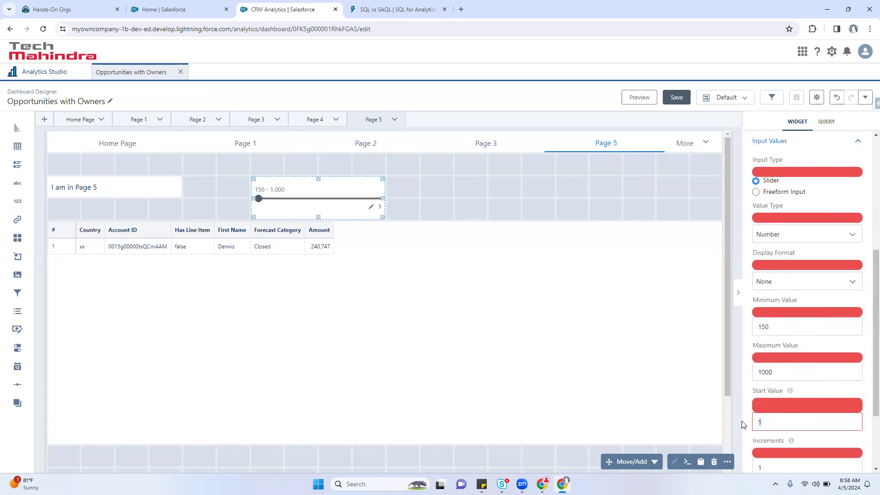
type("150")
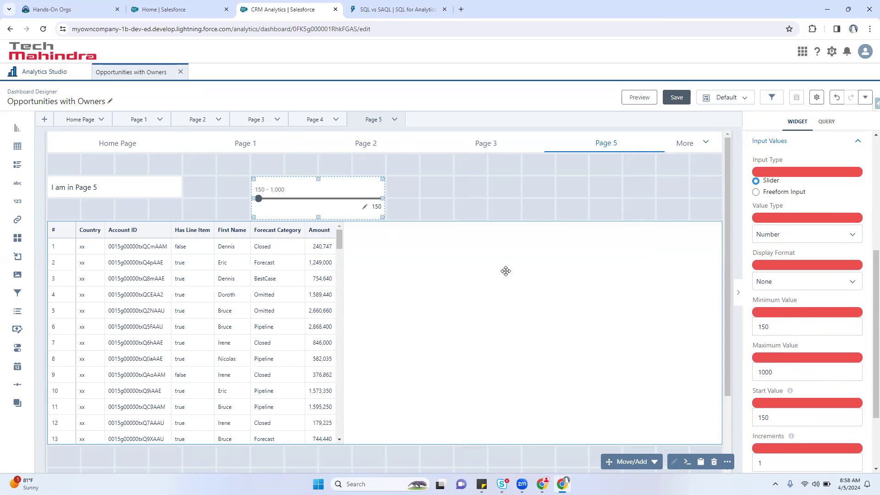
left_click(377, 333)
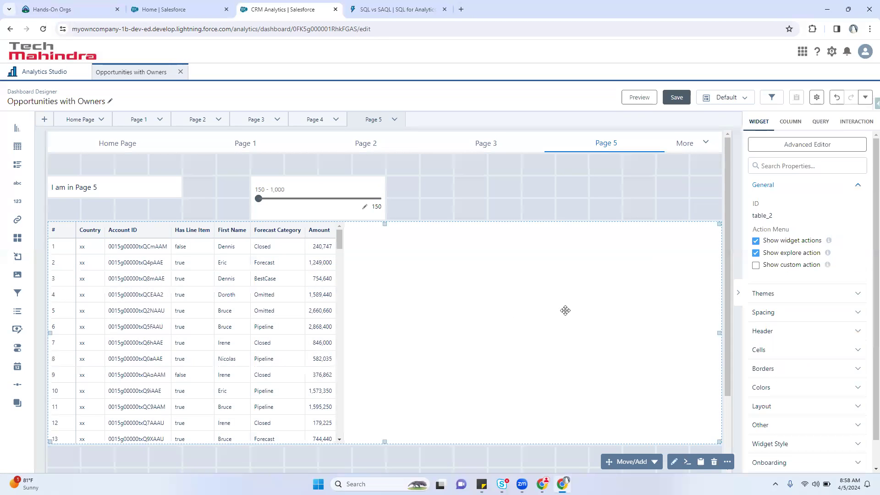
Step: Try the Dark, Salesforce and green themes on the Page 5 table, and apply the theme with the navy header and white cells
left_click(780, 298)
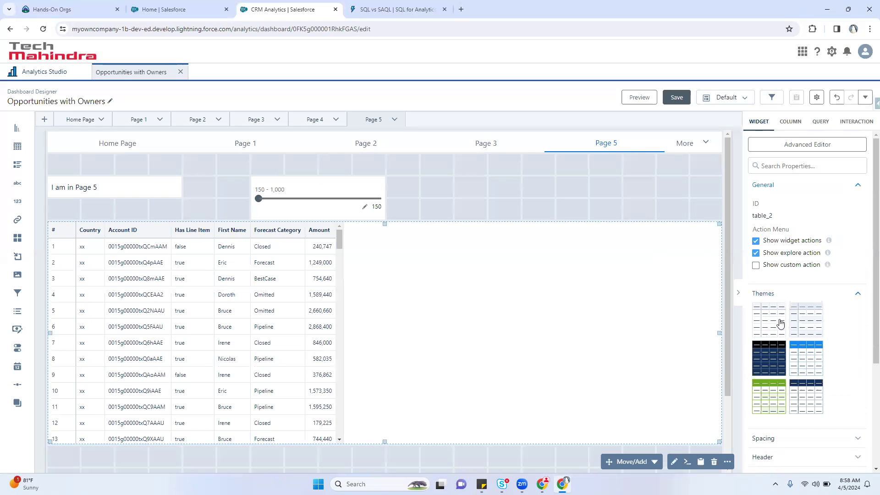
left_click(772, 364)
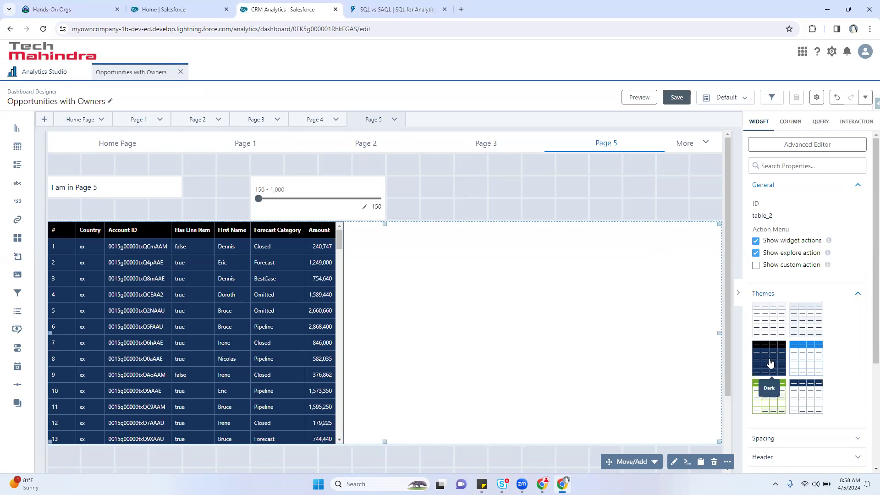
left_click(810, 360)
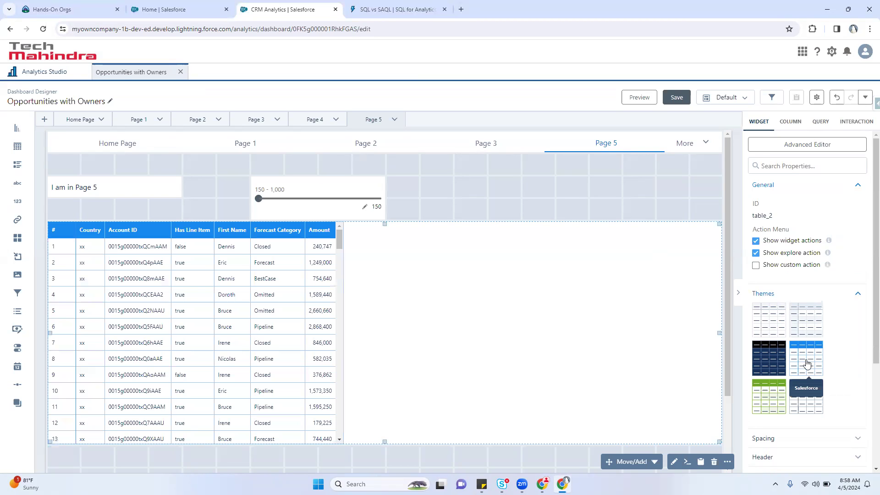
left_click(768, 397)
left_click(812, 398)
Step: Set the Page 5 table's cell padding to the widest spacing option
scroll(812, 398, "down", 2)
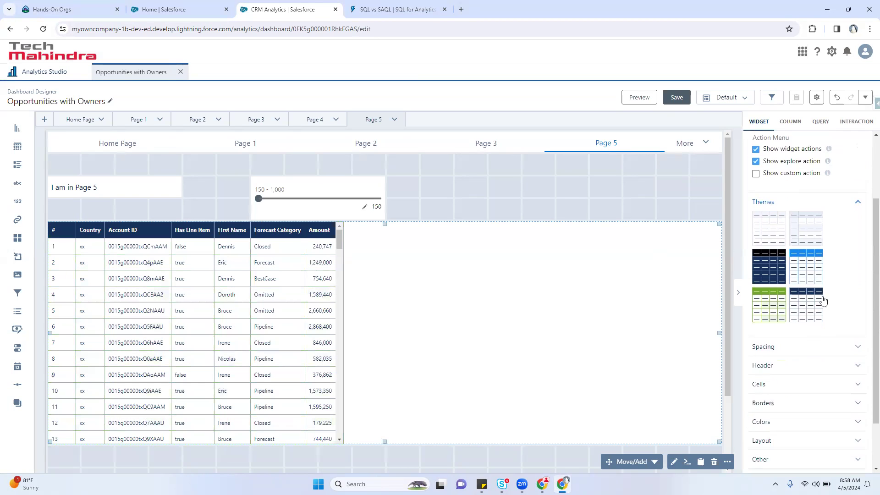
left_click(773, 350)
scroll(771, 358, "down", 1)
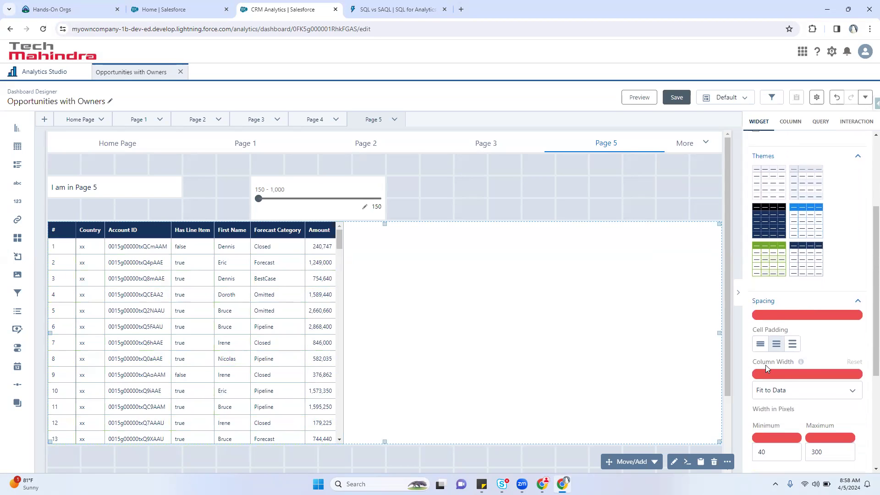
left_click(761, 345)
left_click(776, 348)
left_click(793, 347)
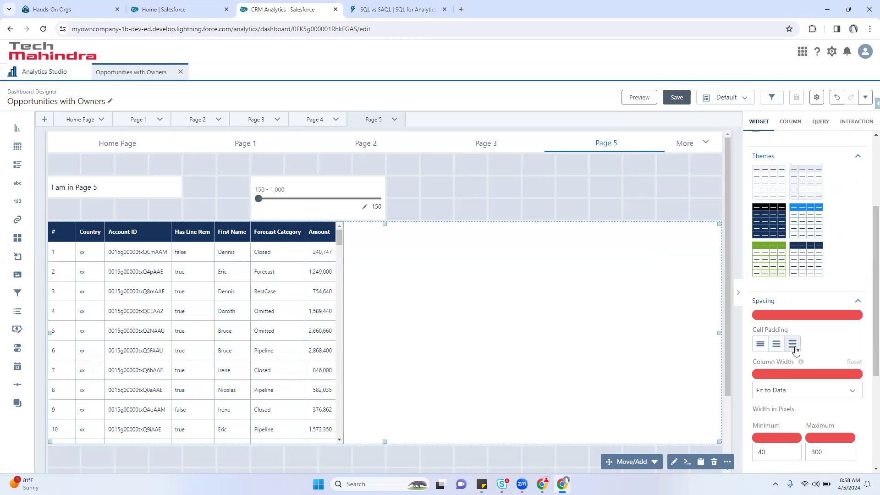
Step: Try Fixed Width for the table's columns, and set the column width to Fit to Widget
left_click(779, 391)
scroll(785, 367, "down", 2)
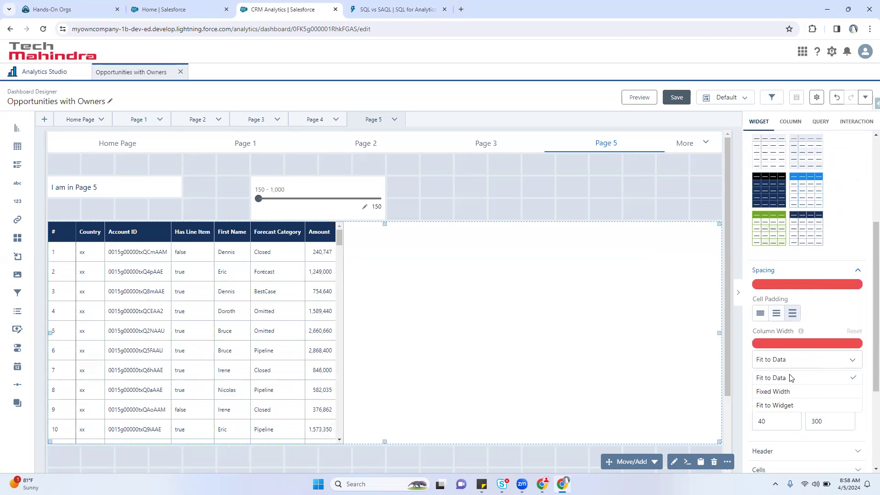
left_click(790, 330)
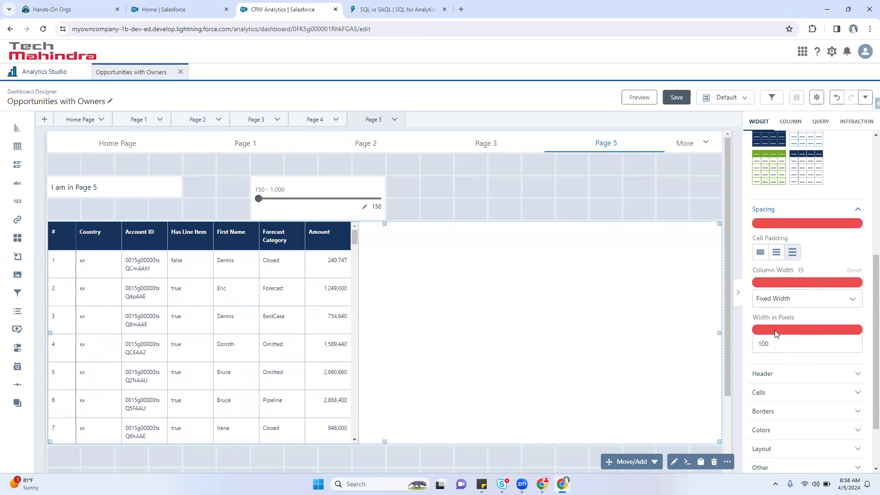
left_click(780, 301)
left_click(796, 348)
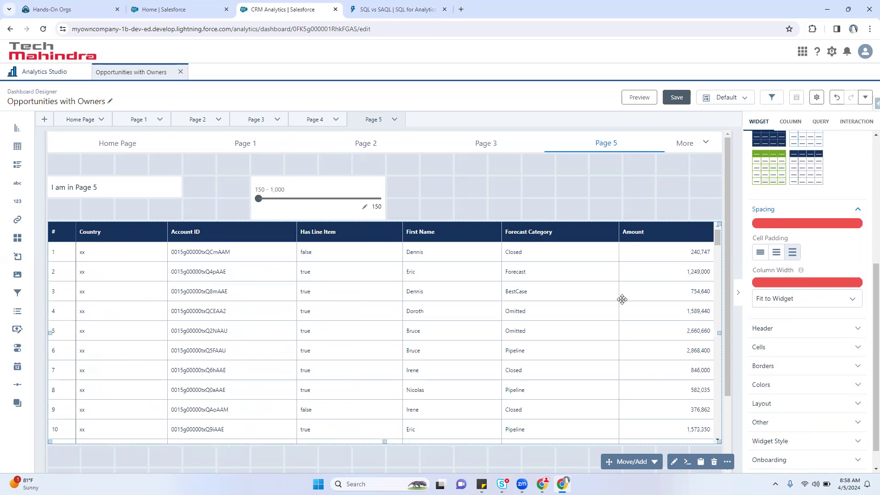
Step: Try a light orange header background on the table, and set the header background color to slate blue-grey
left_click(792, 328)
scroll(792, 330, "down", 2)
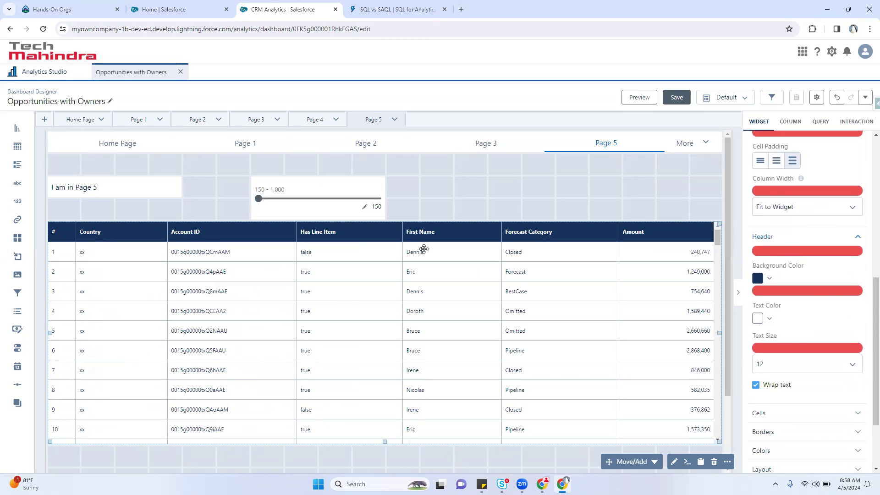
left_click(757, 281)
left_click(778, 311)
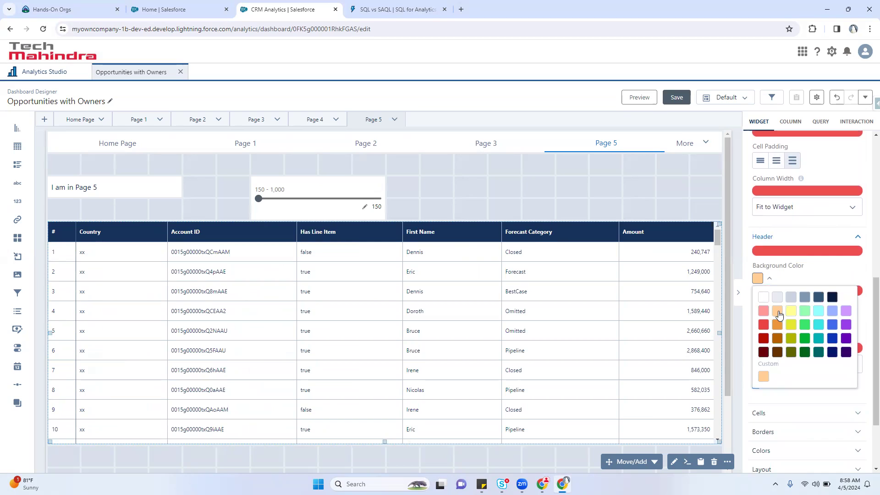
left_click(768, 280)
left_click(757, 280)
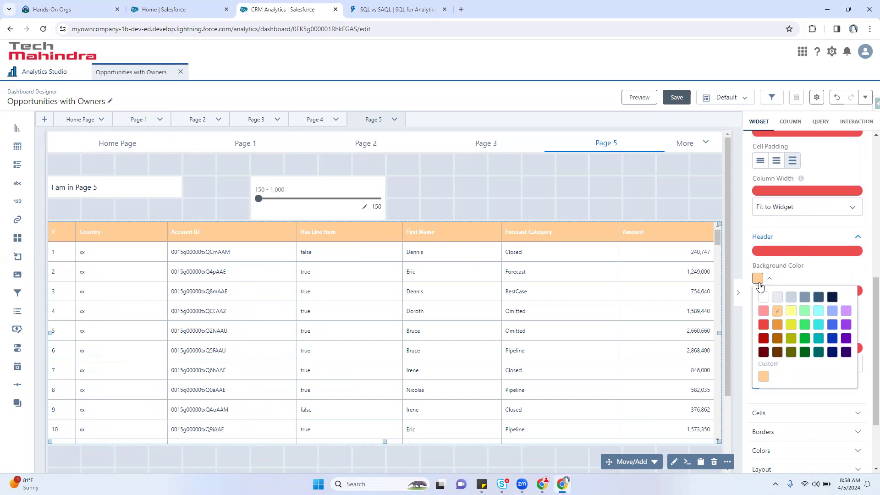
left_click(792, 297)
left_click(800, 298)
left_click(770, 279)
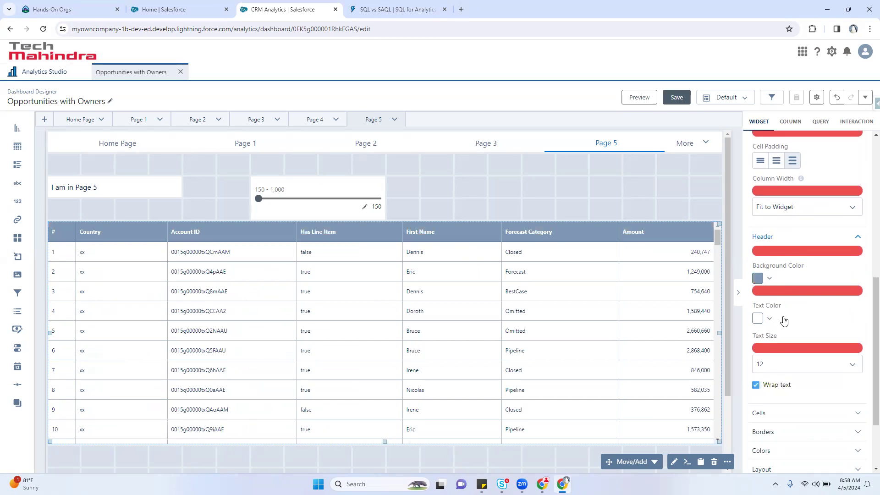
Step: Try orange for the table's header text, and set the header text color to turquoise
left_click(771, 320)
left_click(778, 365)
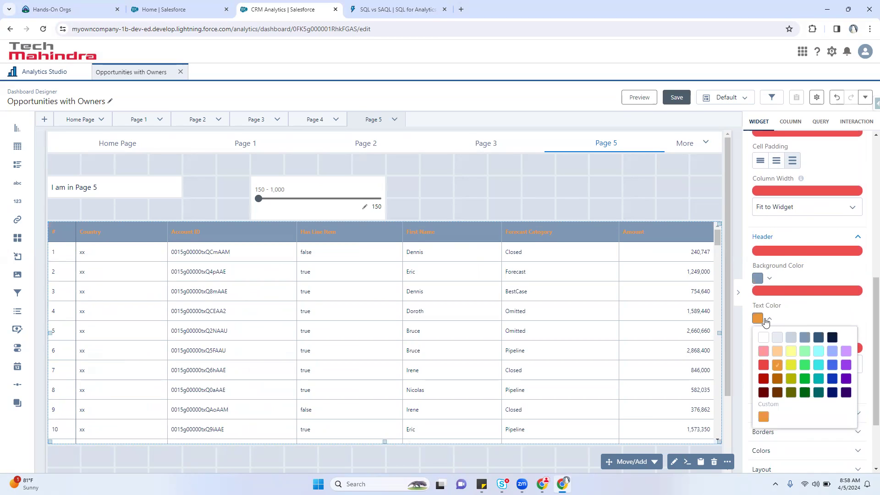
left_click(769, 319)
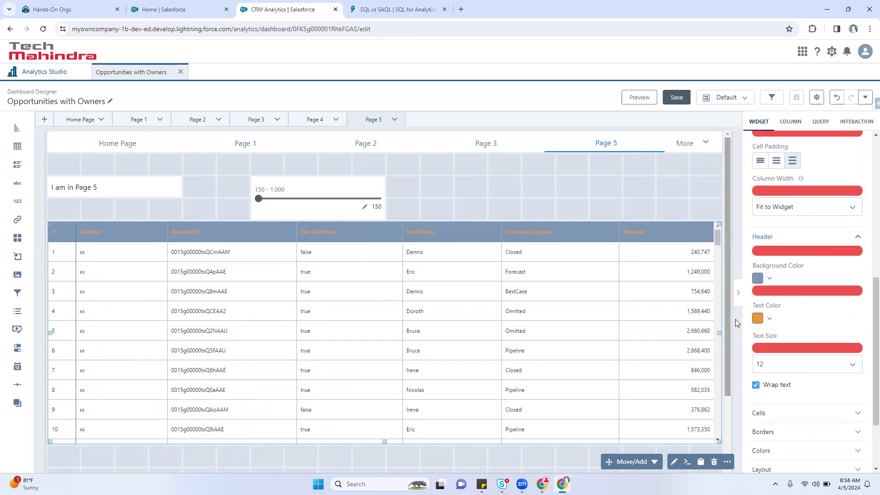
left_click(757, 320)
left_click(819, 365)
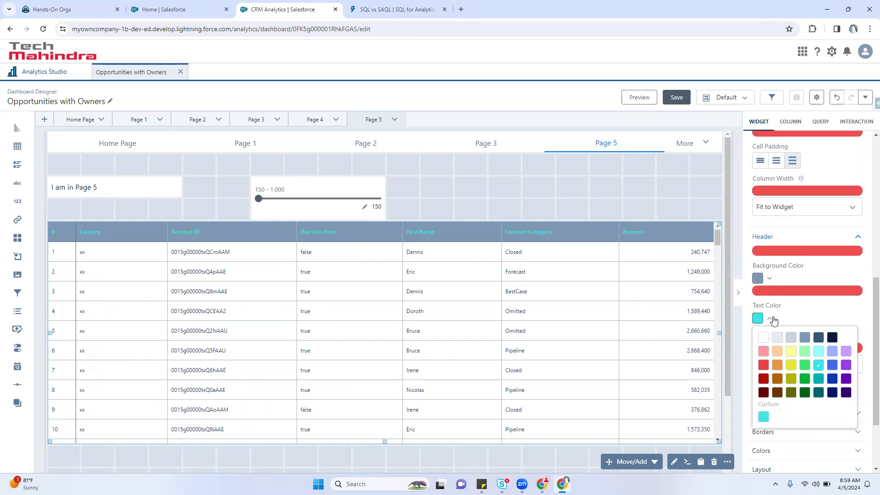
left_click(770, 319)
Step: Set the table's cell text color to green, after trying red, and the cell text size to 16
scroll(778, 343, "down", 1)
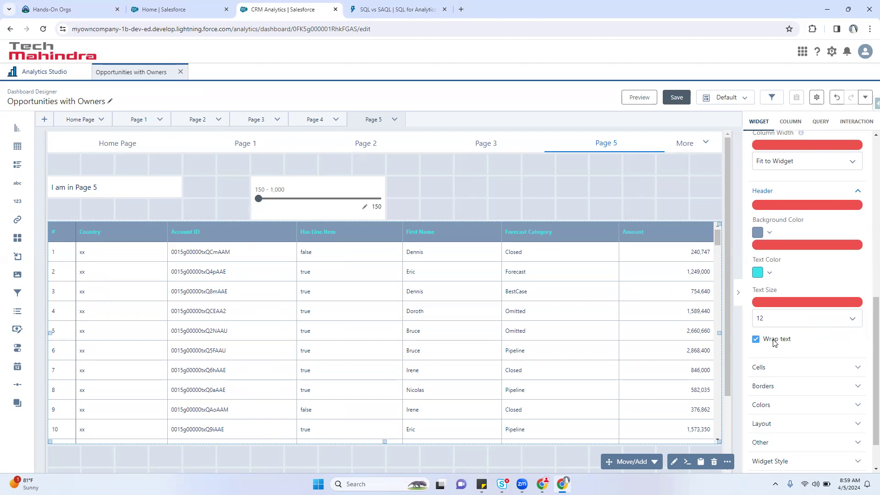
scroll(774, 343, "down", 1)
left_click(761, 323)
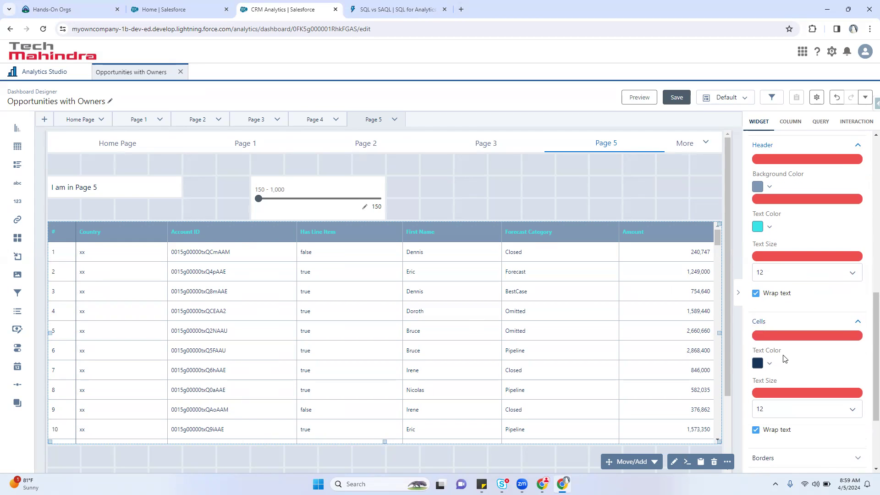
scroll(779, 330, "down", 2)
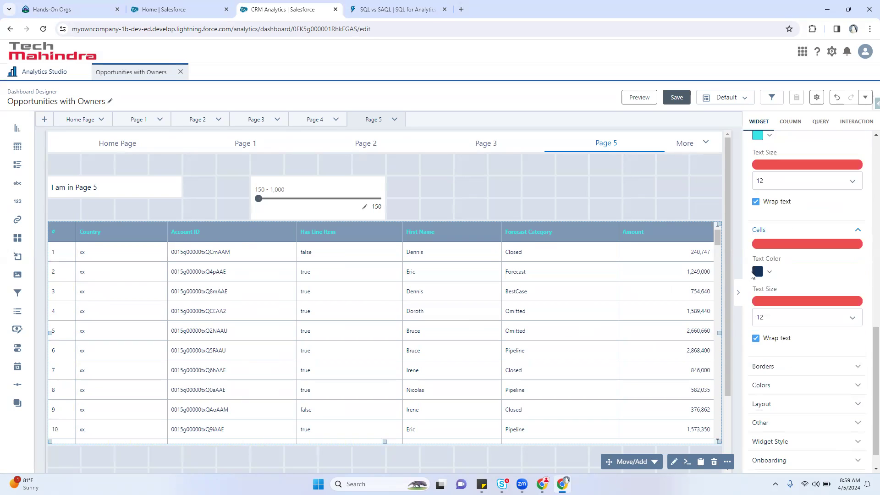
left_click(757, 272)
left_click(764, 318)
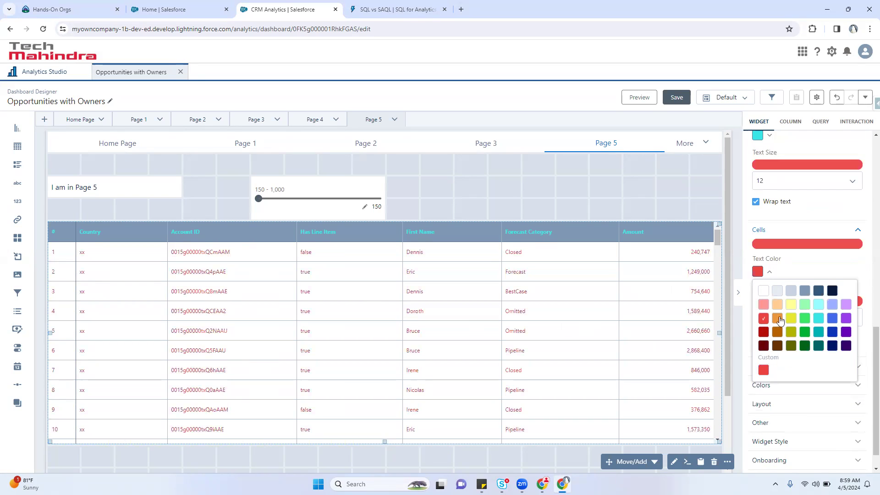
left_click(805, 331)
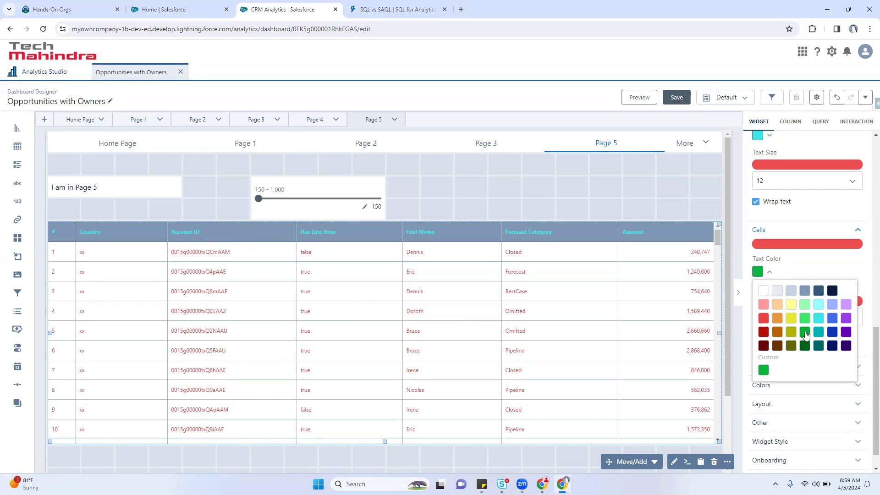
left_click(773, 273)
left_click(777, 316)
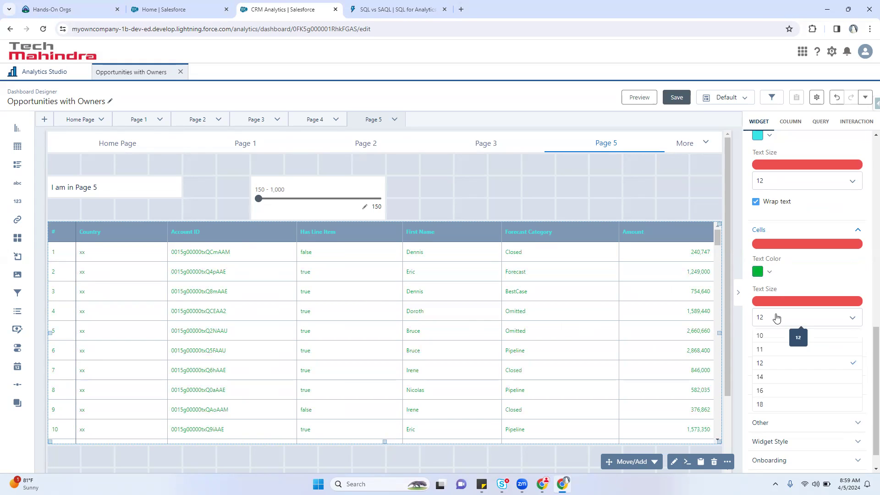
left_click(803, 394)
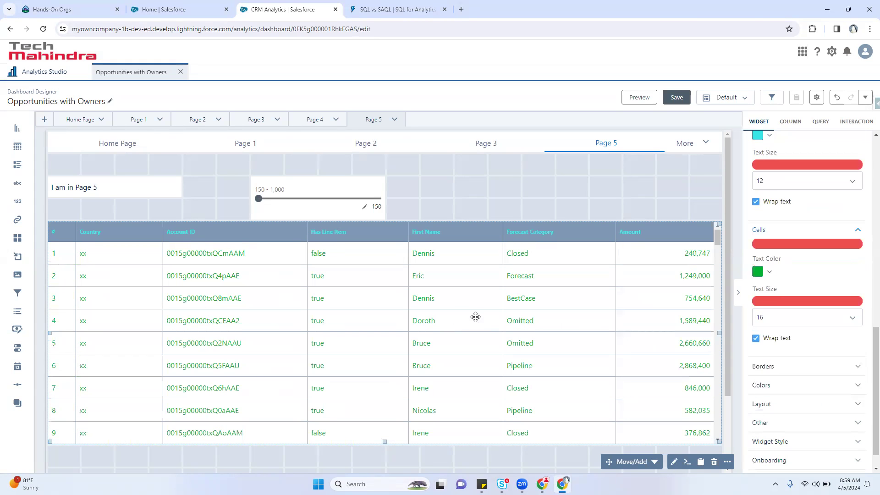
Step: Give the table a border with thickness 4 and a brownish-orange border color
scroll(755, 327, "down", 1)
left_click(768, 338)
scroll(775, 328, "down", 2)
left_click(778, 298)
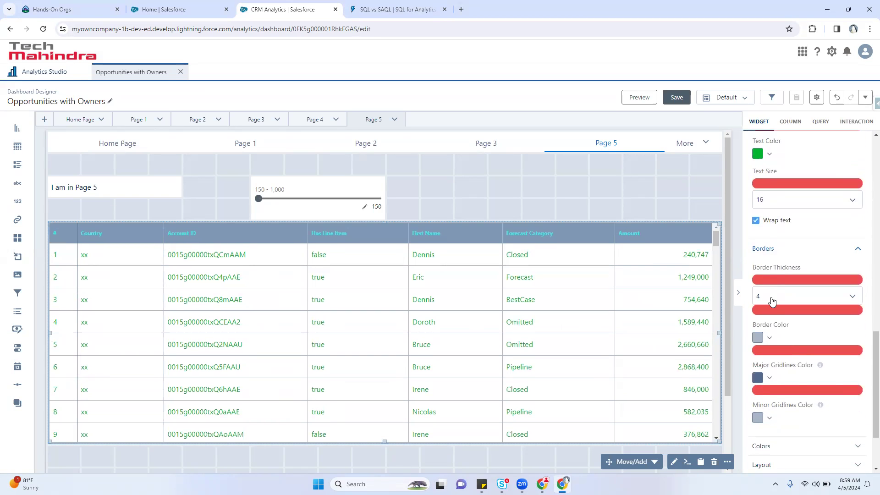
left_click(758, 338)
left_click(778, 399)
Step: Set the table's major gridlines color to dark green
left_click(759, 377)
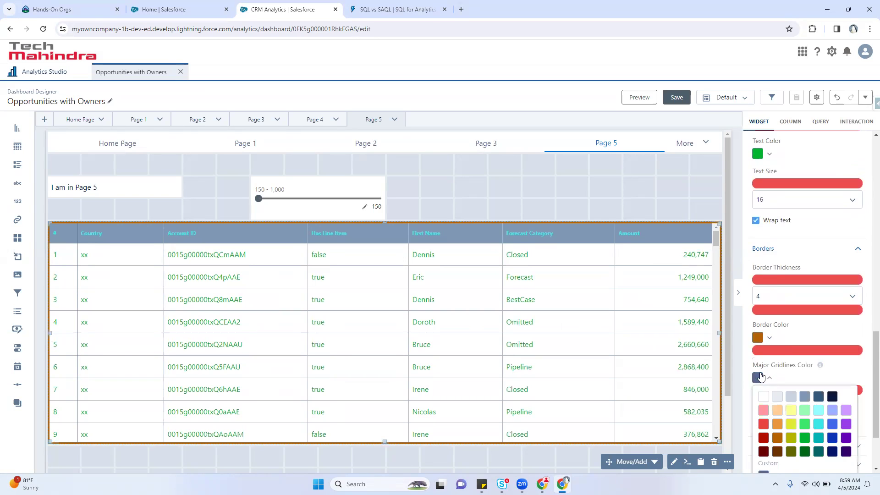
scroll(761, 377, "down", 2)
left_click(806, 364)
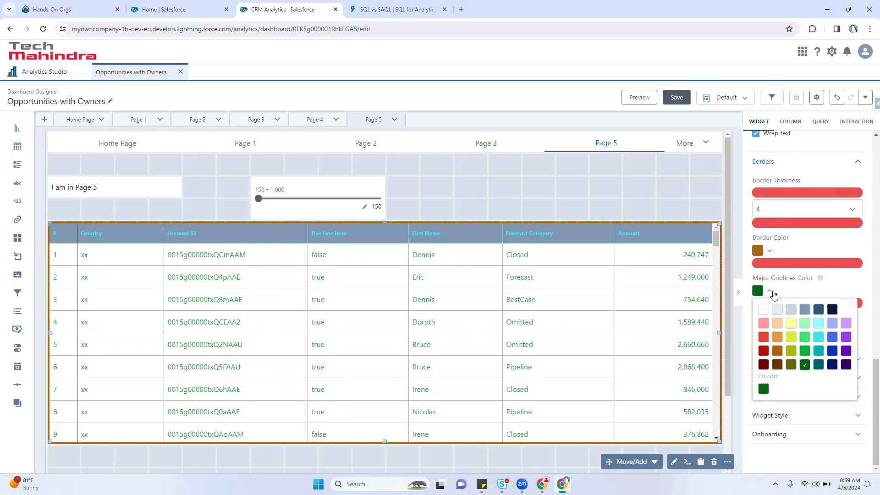
Step: Set the table's background color to light gray in the color settings
left_click(772, 294)
left_click(779, 362)
scroll(769, 331, "down", 2)
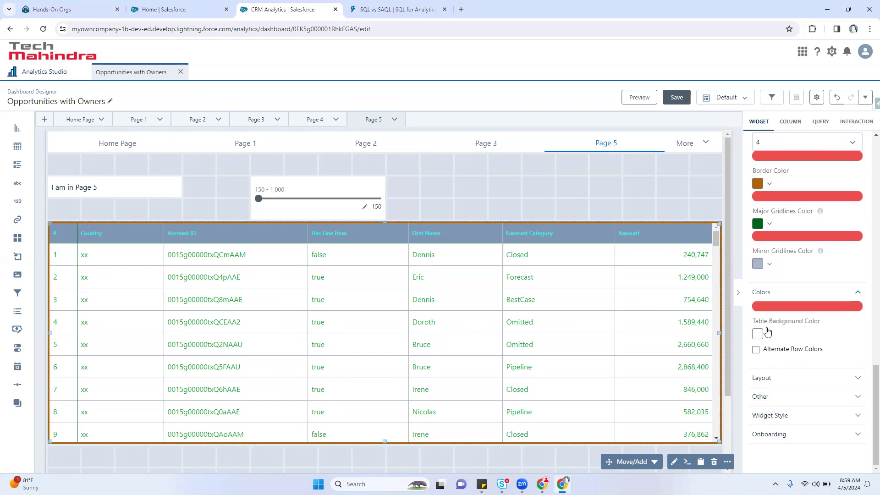
left_click(758, 333)
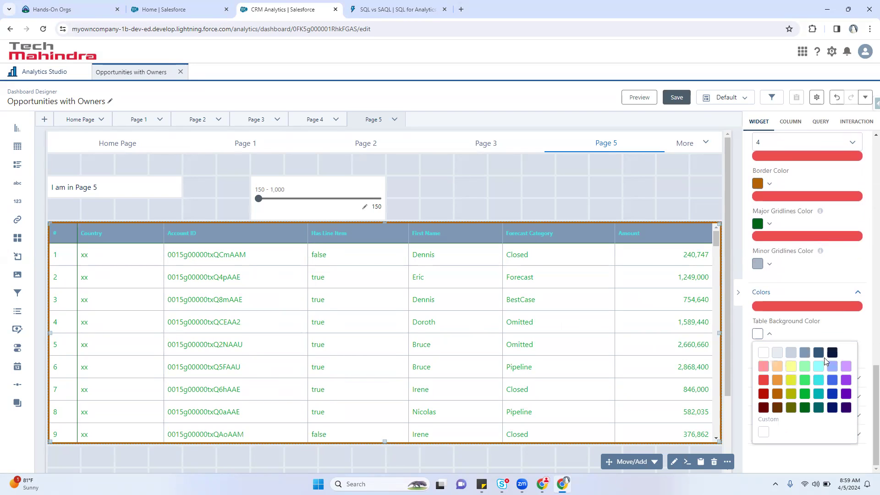
left_click(777, 353)
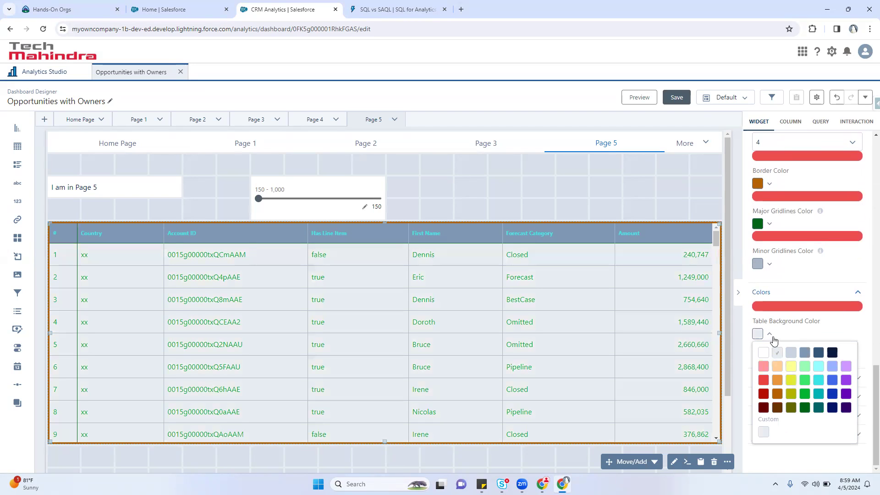
left_click(773, 340)
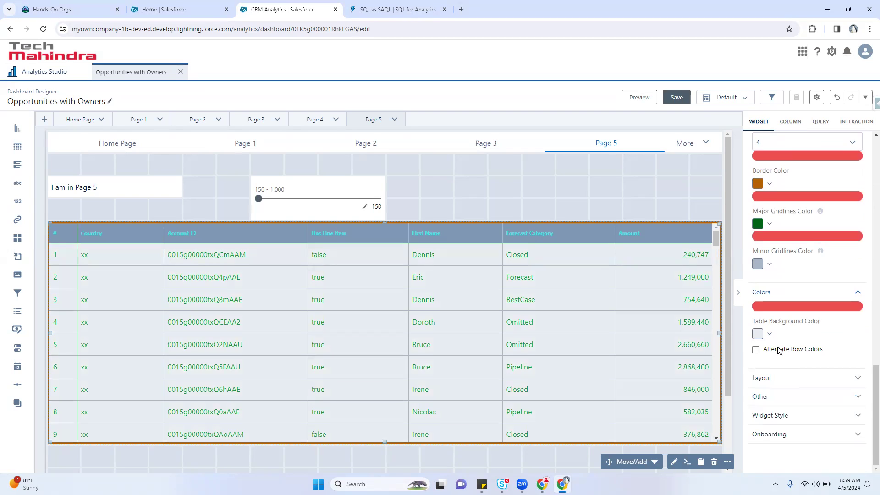
Step: Enable alternate row colors for the table and set the odd row color to light yellow
left_click(778, 350)
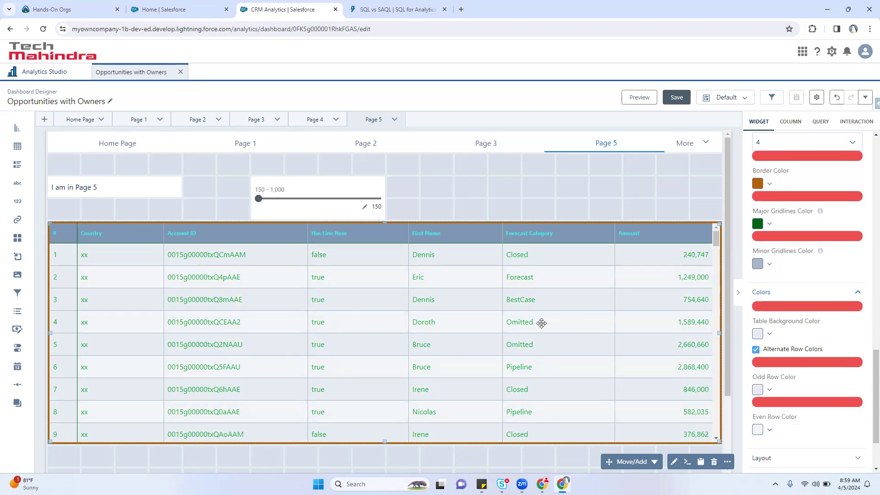
scroll(791, 354, "down", 2)
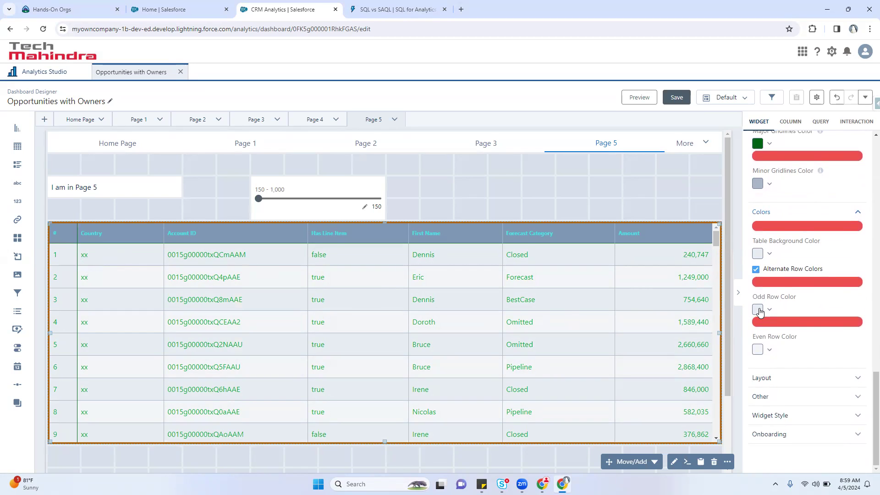
left_click(758, 310)
left_click(791, 345)
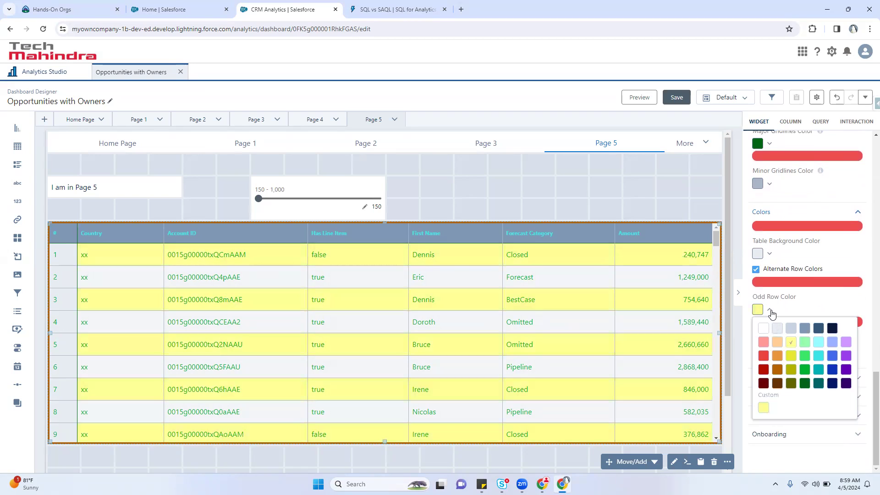
left_click(772, 312)
Step: Set the table's even row color to light cyan
left_click(770, 350)
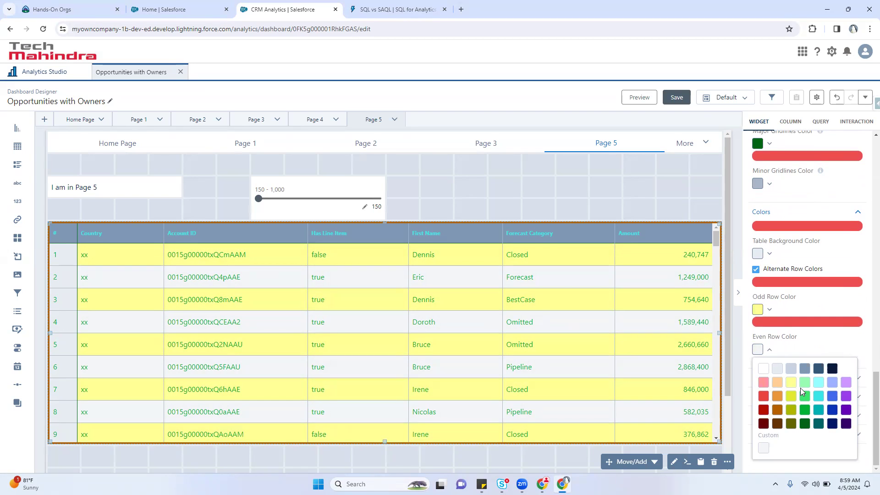
left_click(819, 383)
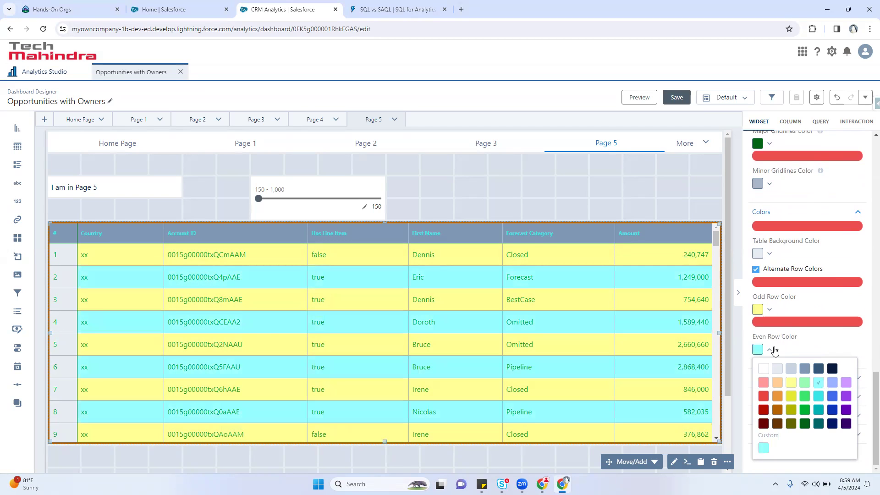
left_click(771, 350)
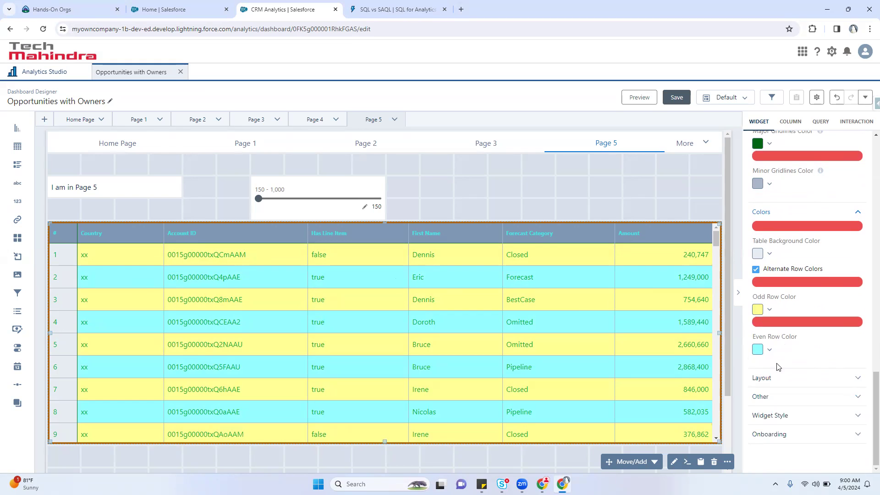
Step: Expand the layout, other and widget style settings, and set the widget's border width to 4 and border radius to 8
left_click(779, 379)
scroll(784, 367, "down", 1)
left_click(796, 395)
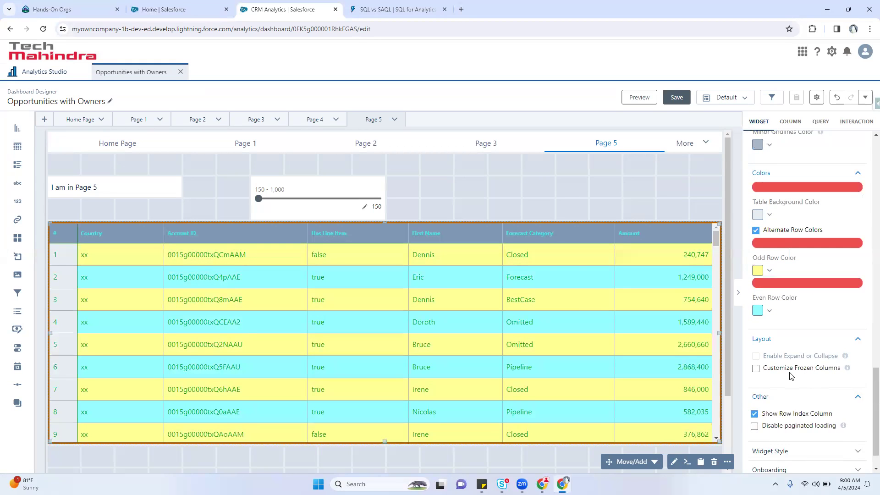
scroll(816, 394, "down", 1)
left_click(789, 415)
scroll(780, 380, "down", 5)
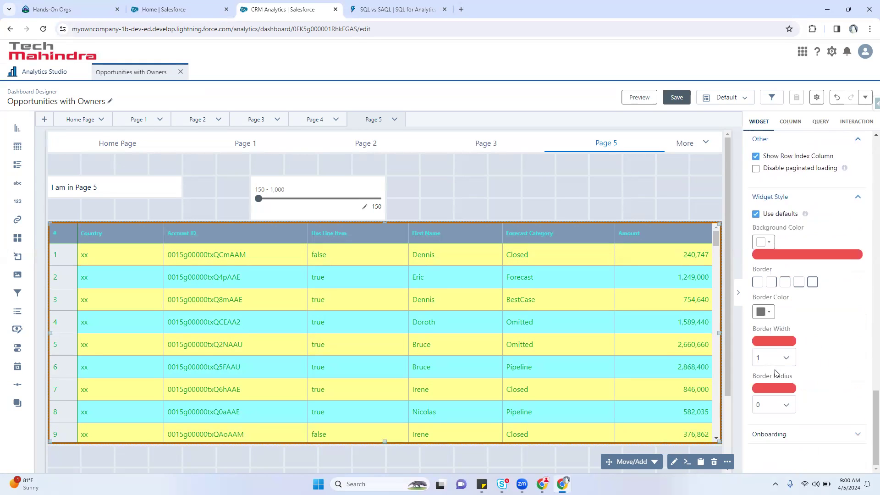
left_click(787, 357)
left_click(779, 402)
left_click(780, 407)
left_click(774, 450)
Step: Apply individual borders to all four sides of the table widget and save the dashboard
left_click(812, 282)
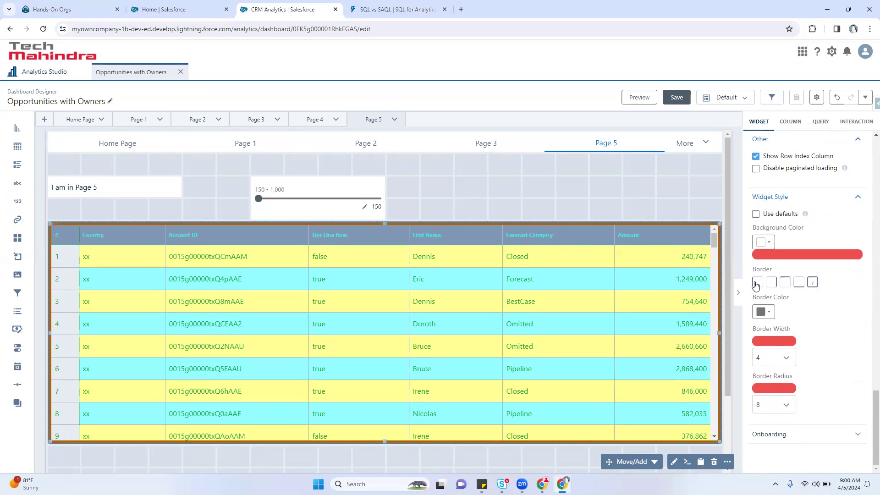
left_click(757, 283)
left_click(772, 283)
left_click(785, 284)
left_click(676, 97)
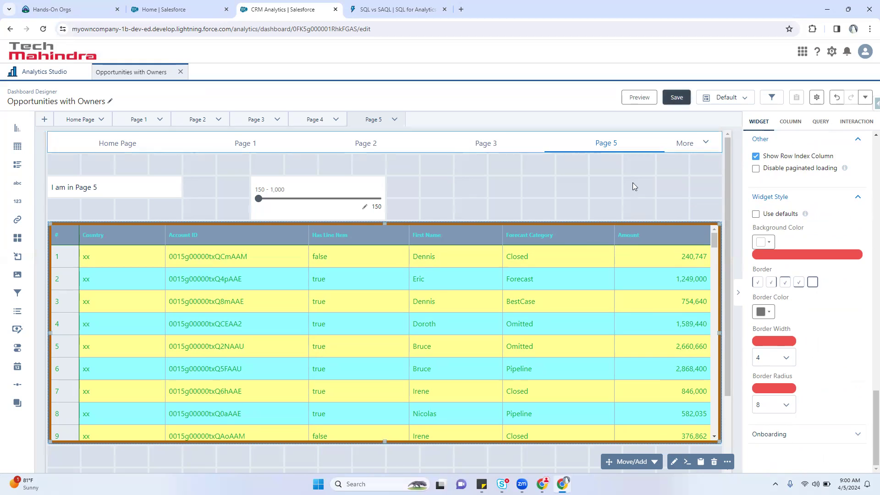
Step: Open the table widget's column settings for the Amount column
left_click(525, 380)
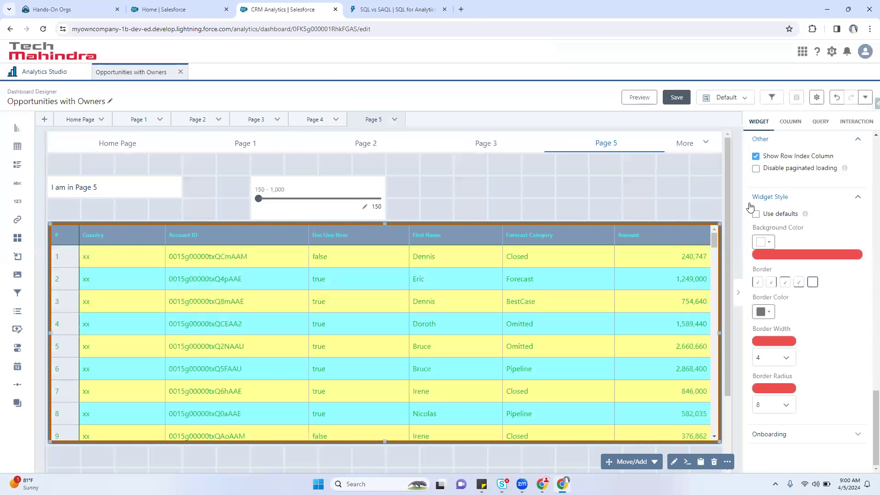
scroll(763, 185, "up", 5)
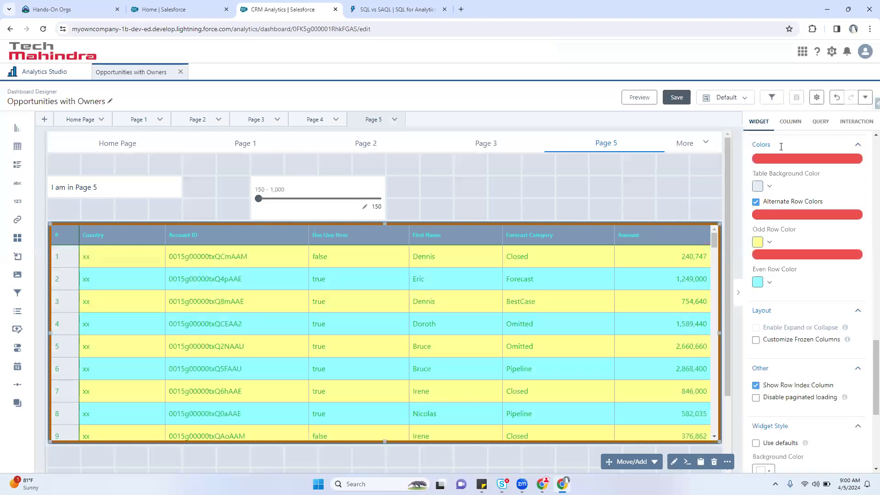
left_click(791, 123)
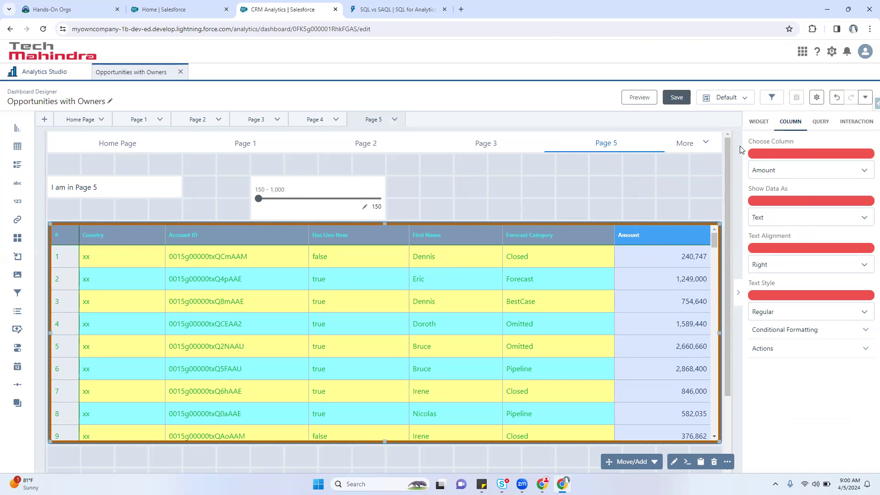
left_click_drag(774, 143, 749, 143)
Step: Try showing the Amount column's data as bars, and switch it back to text
left_click(758, 221)
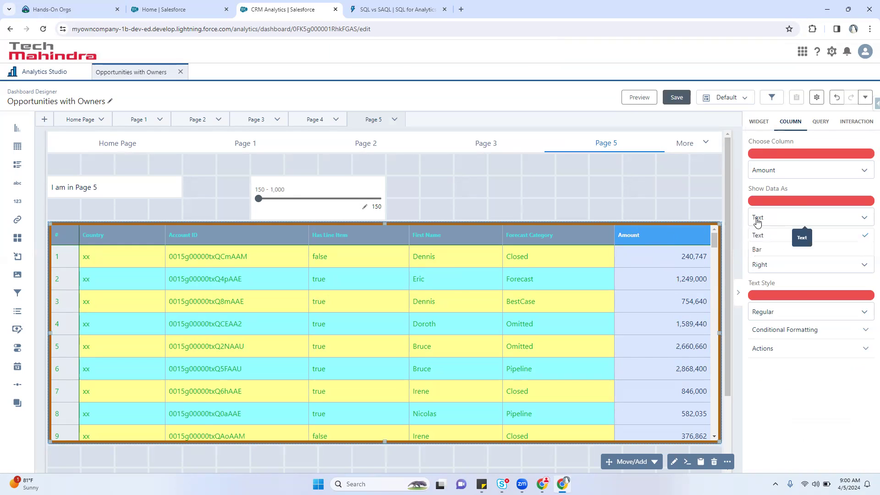
left_click(778, 254)
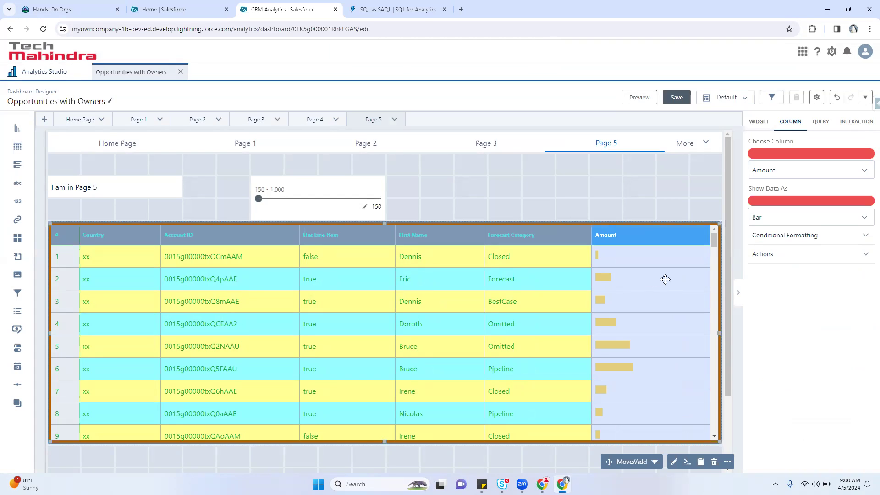
left_click(765, 218)
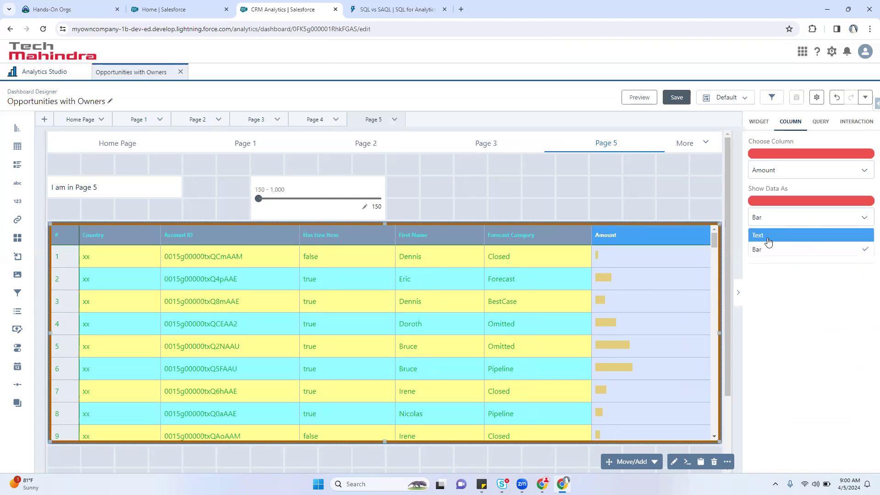
left_click(767, 236)
left_click(773, 221)
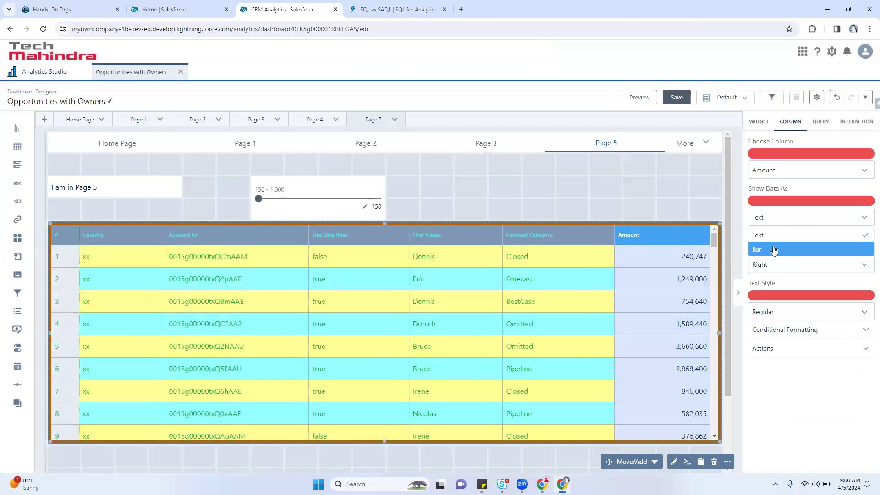
left_click(775, 249)
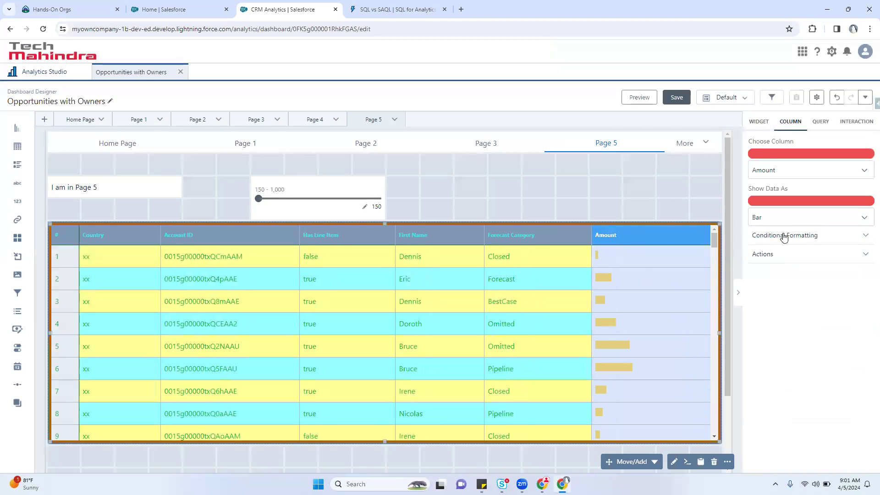
left_click(803, 216)
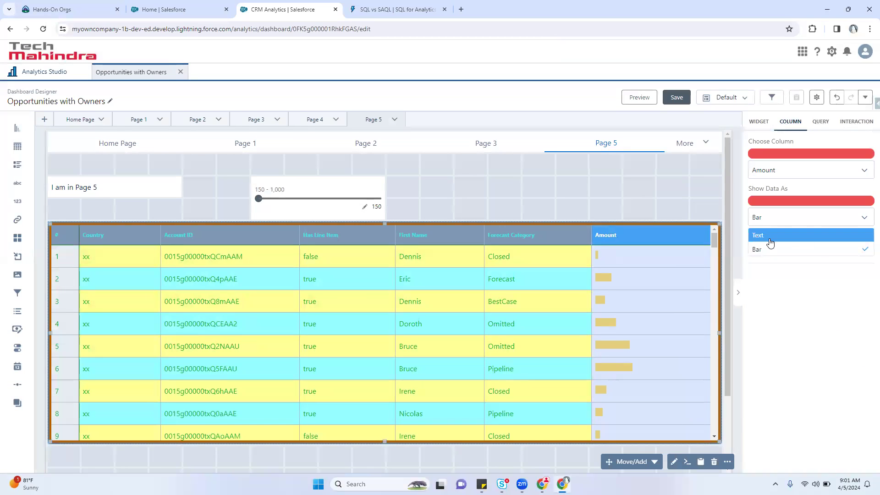
left_click(770, 238)
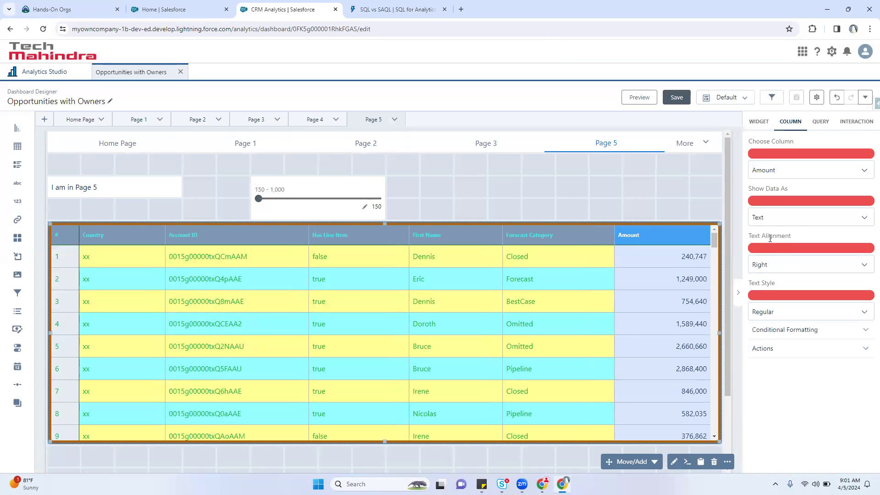
Step: Expand the Amount column's conditional formatting options and set its text style to Bold
left_click(796, 329)
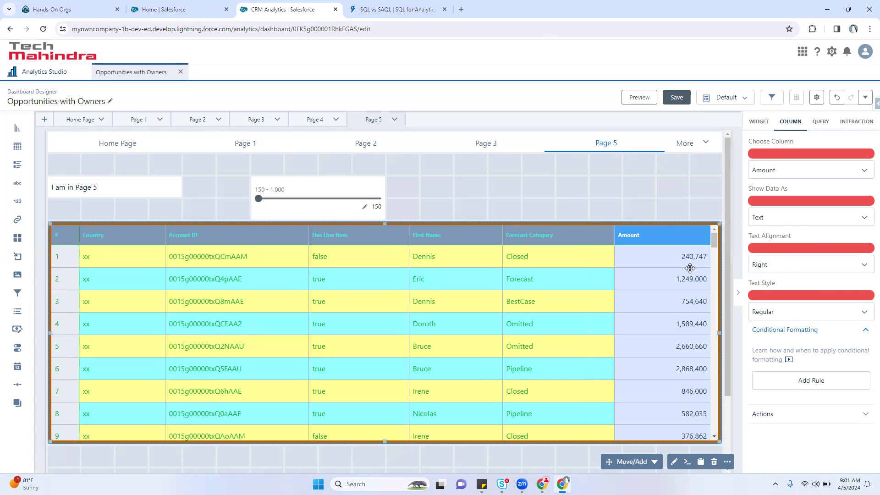
left_click(816, 316)
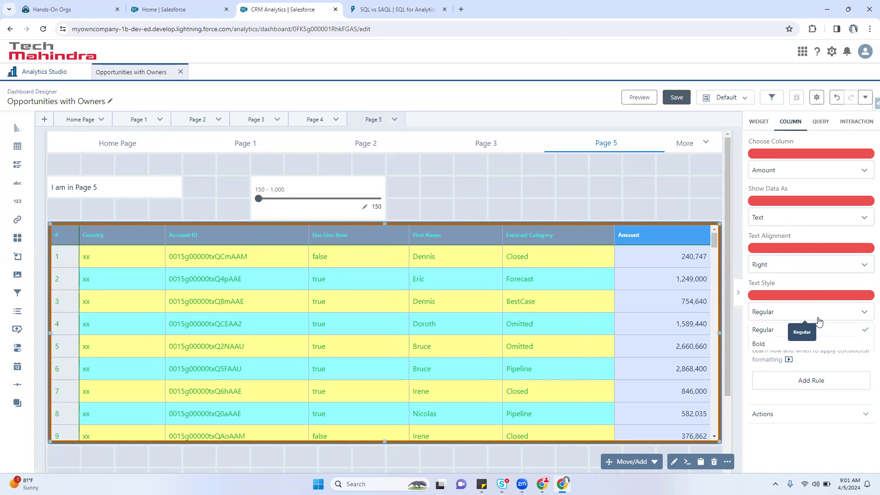
left_click(761, 344)
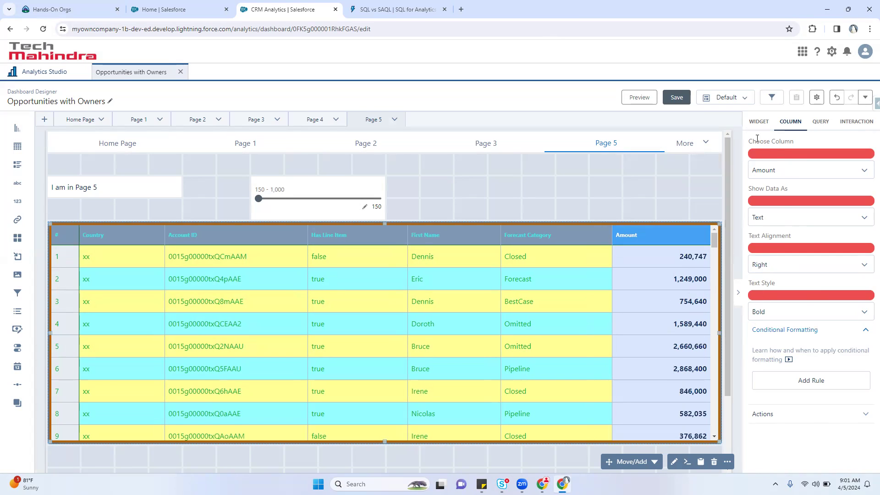
left_click_drag(756, 141, 793, 139)
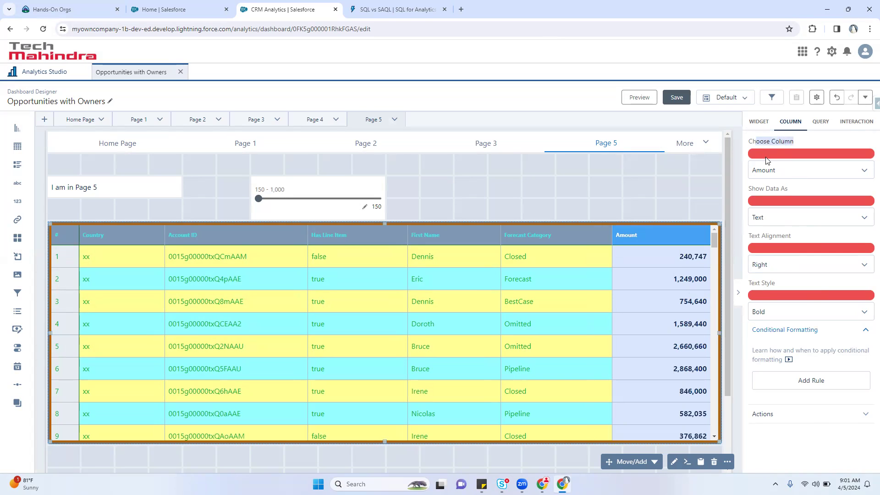
Step: Try the Regular text style on the Amount column and return it to Bold
left_click(779, 315)
left_click(780, 330)
left_click(778, 311)
left_click(782, 345)
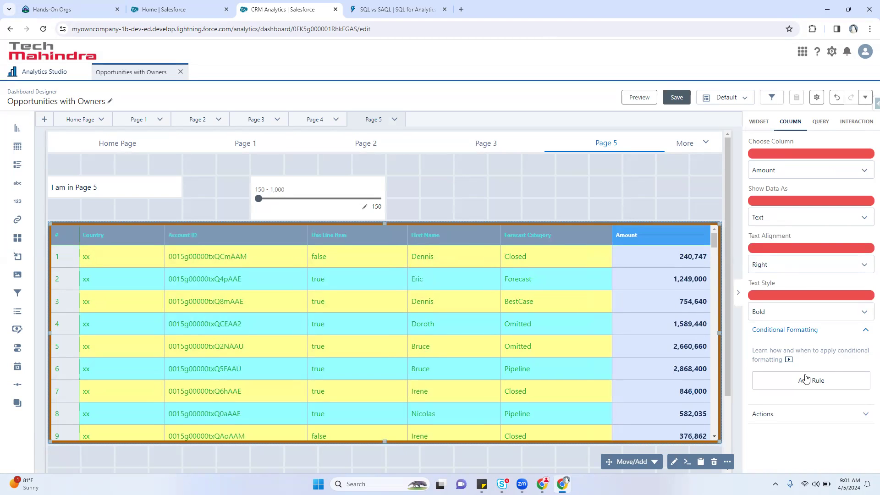
Step: Add a conditional formatting rule to the Amount column, keeping Amount as the reference column
left_click(806, 380)
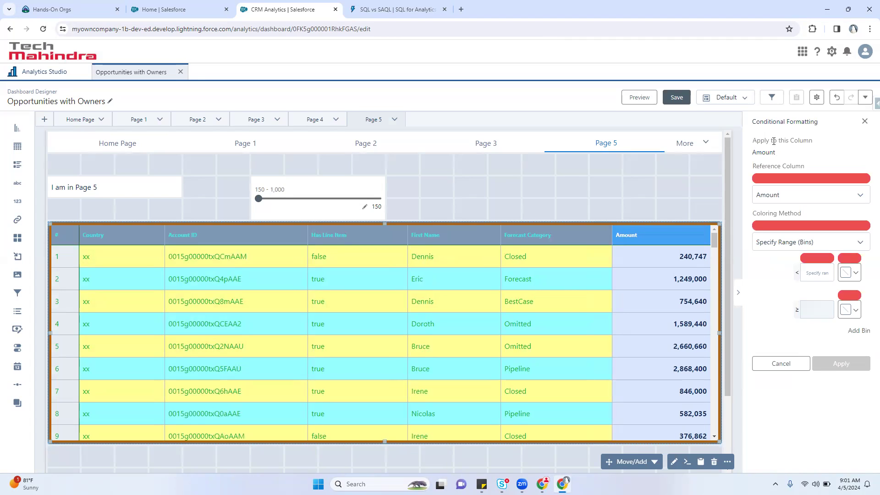
left_click_drag(760, 126, 803, 129)
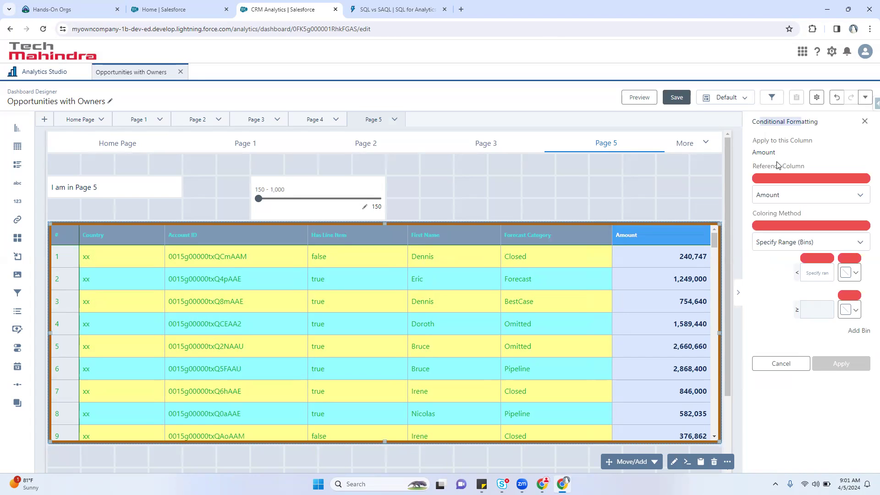
left_click(758, 169)
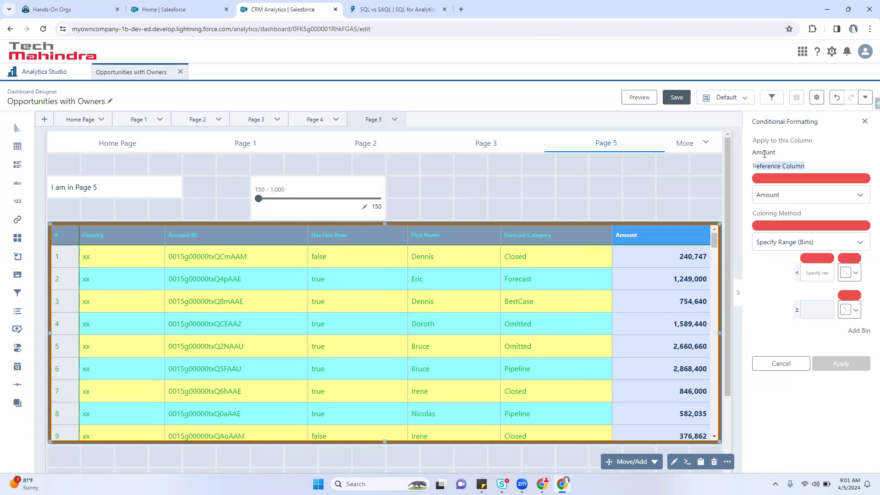
left_click_drag(755, 152, 776, 152)
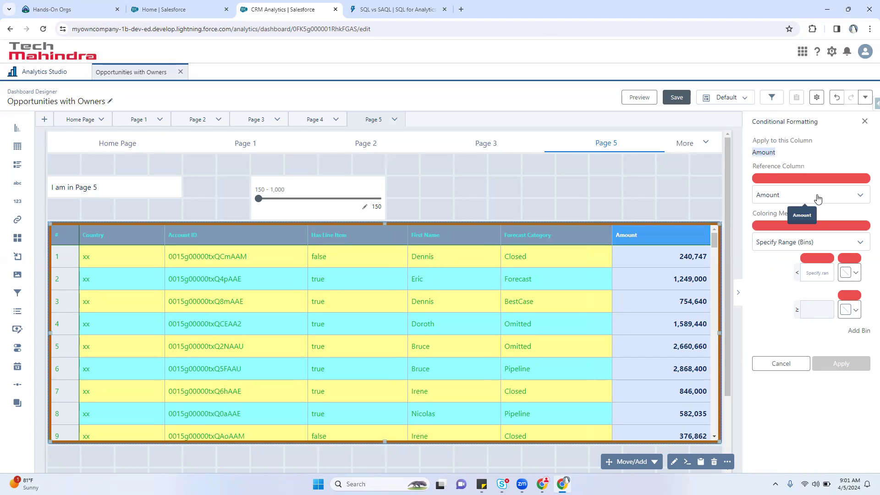
left_click(769, 194)
left_click(769, 195)
Step: Set the upper limit of the rule's first range bin to 2500000
left_click(818, 271)
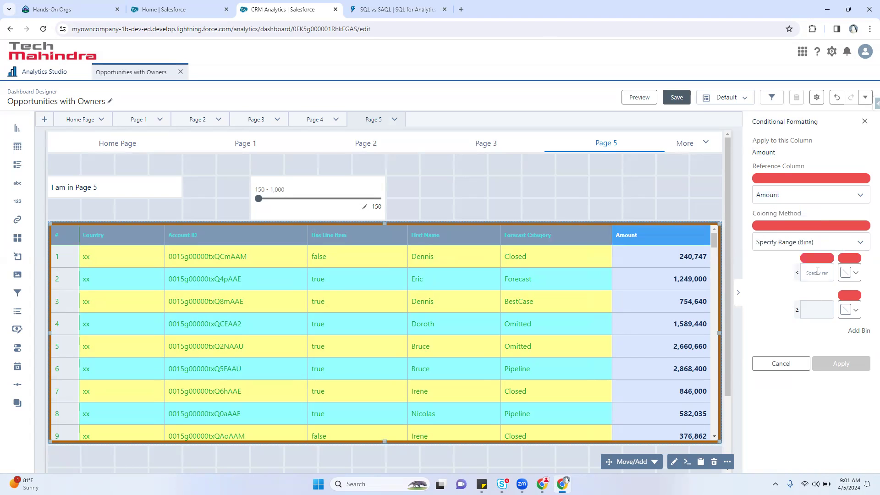
type("2")
type("500000")
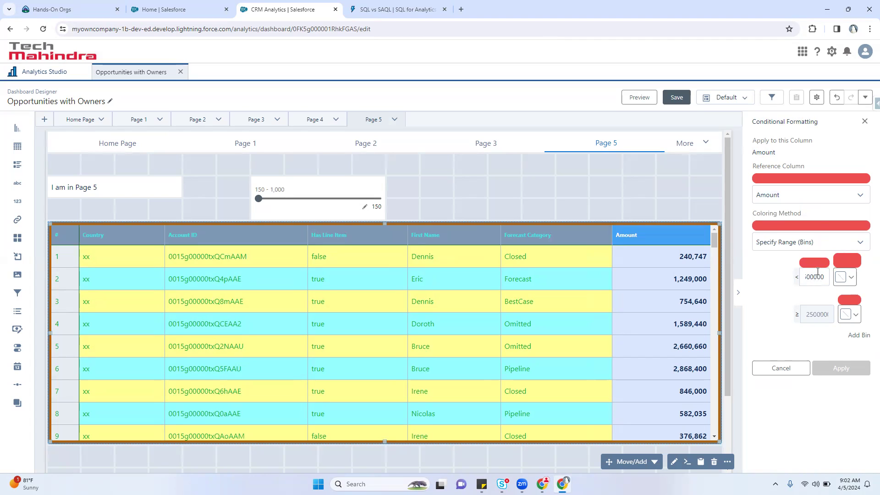
Step: Set the first range bin's upper limit to 250000 and give its values red text
key("ctrl+a")
type("250000")
key("Tab")
left_click(839, 277)
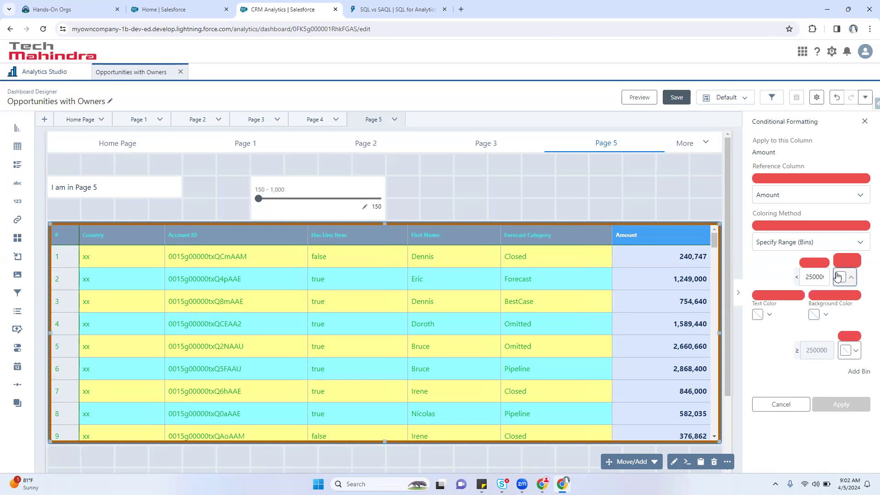
left_click(757, 314)
left_click(764, 361)
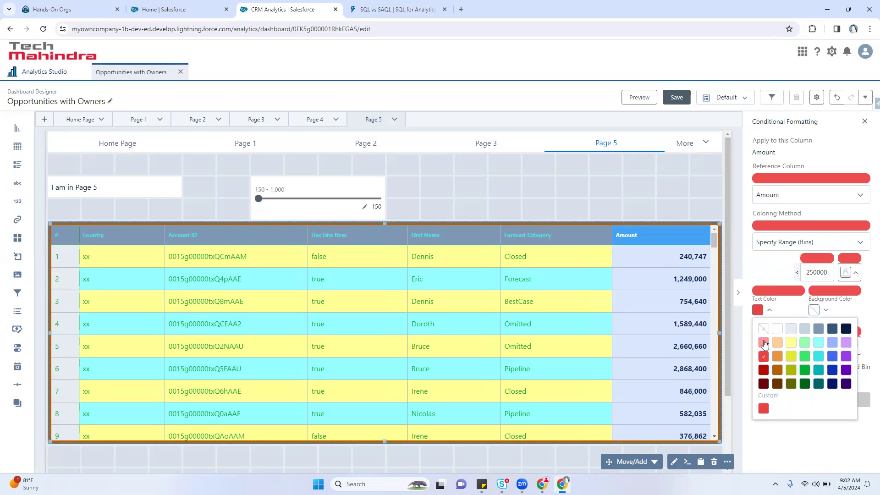
left_click(771, 313)
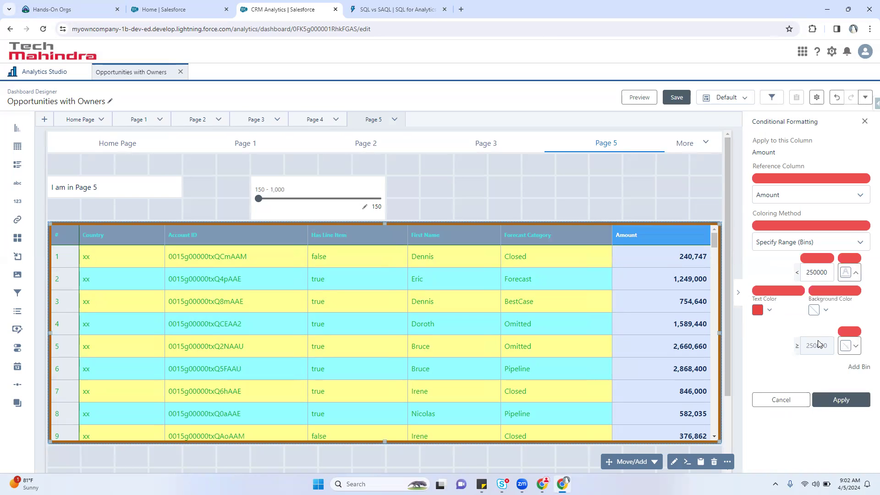
Step: Give the bin for amounts of 250000 and above green text, apply the rule and check the Amount column
left_click(847, 347)
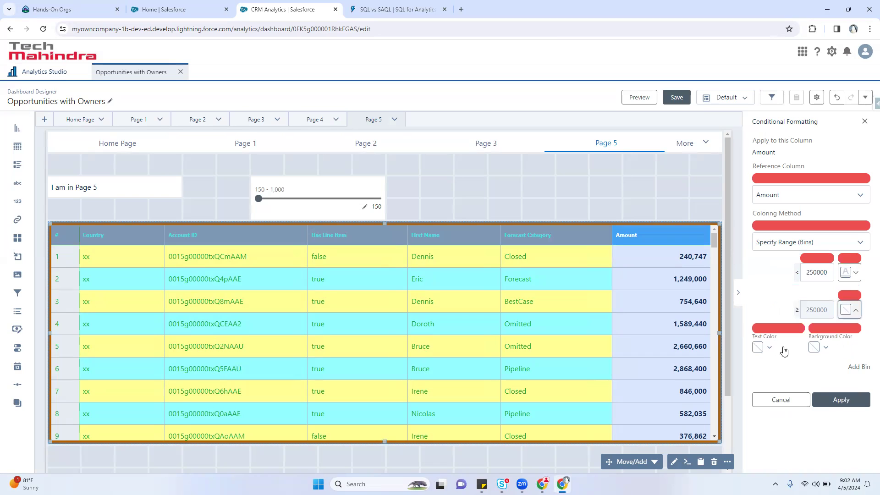
left_click(762, 348)
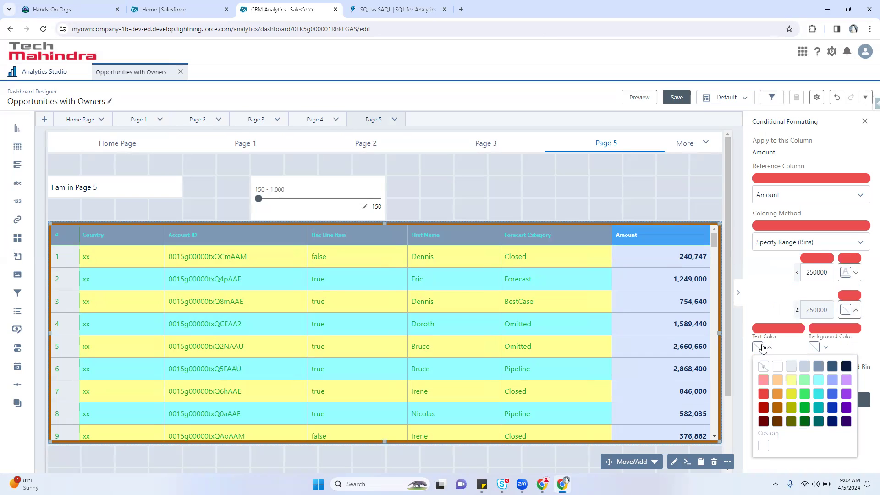
left_click(805, 394)
left_click(770, 348)
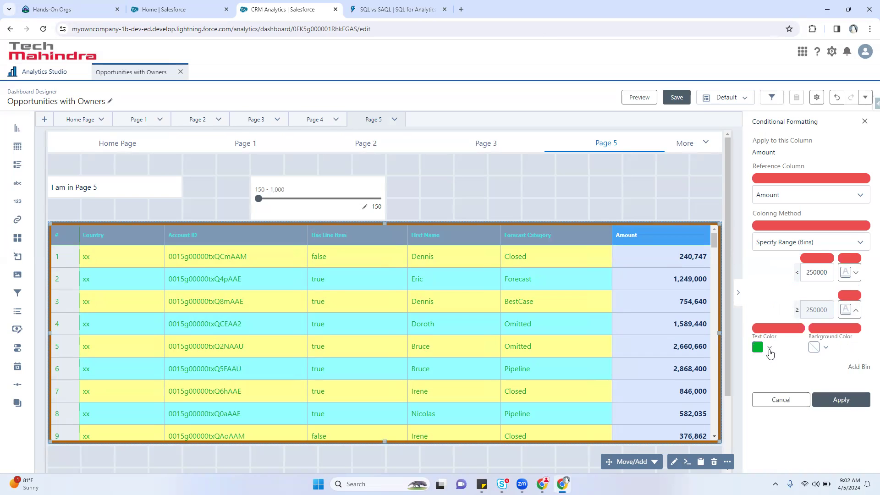
left_click(832, 403)
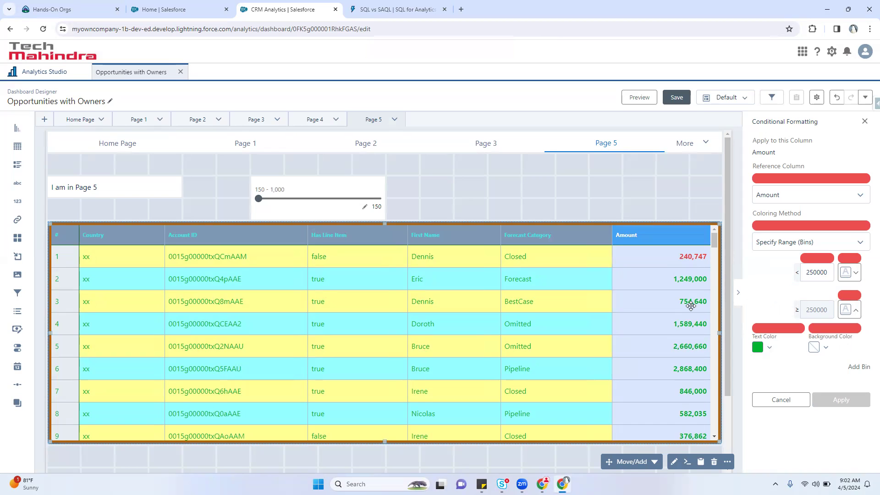
scroll(689, 296, "down", 2)
scroll(689, 296, "up", 2)
Step: Add a middle bin with an upper limit of 450000 and turquoise text, and apply it to the Amount column
left_click(854, 369)
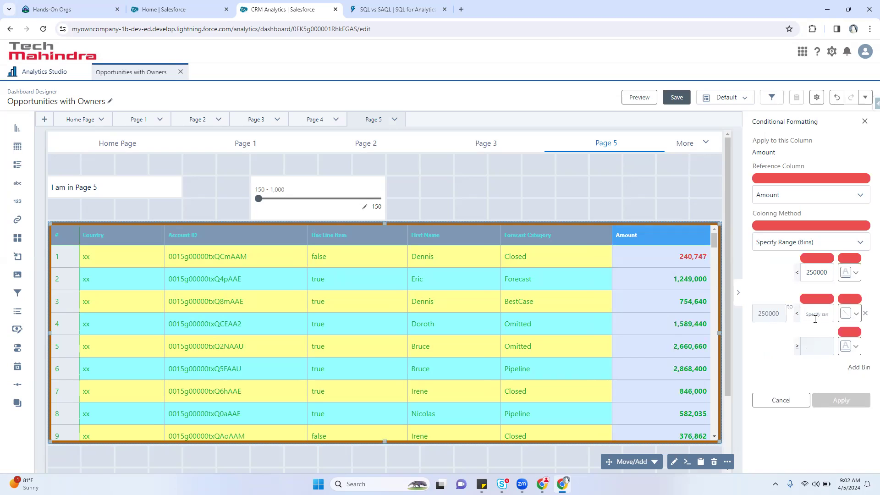
type("45000")
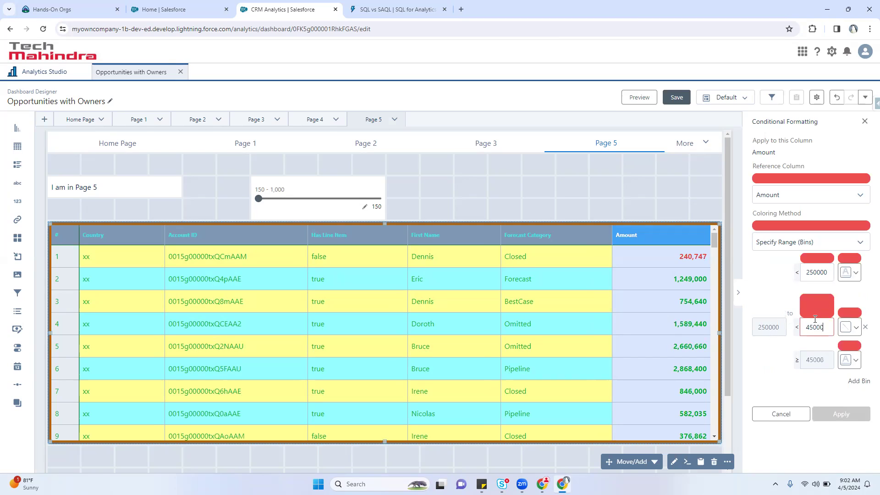
type("0")
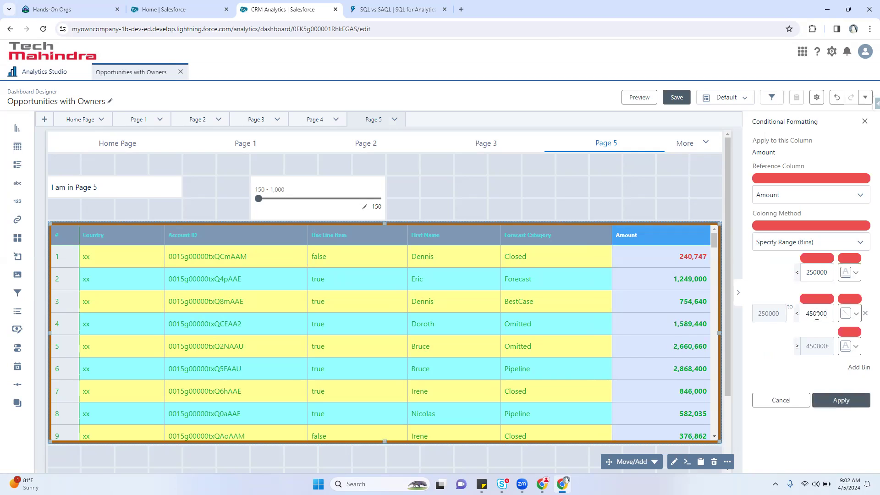
left_click(843, 315)
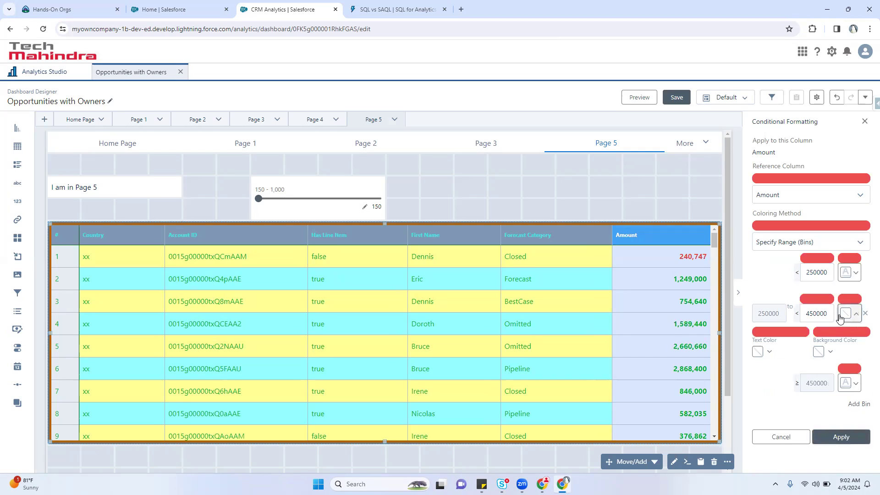
left_click(758, 352)
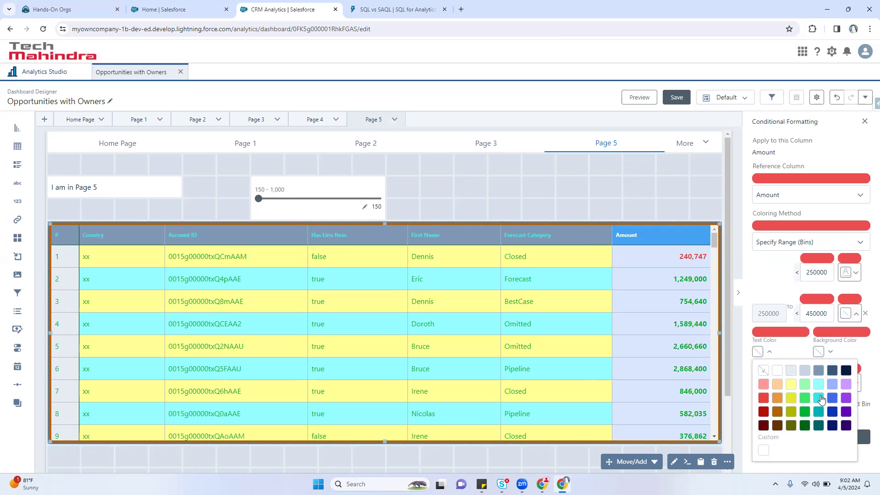
left_click(770, 352)
left_click(857, 439)
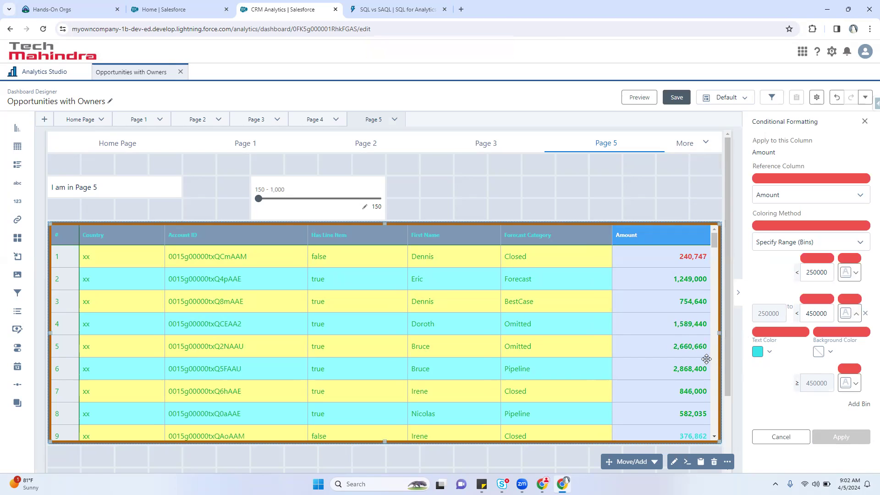
scroll(695, 403, "down", 1)
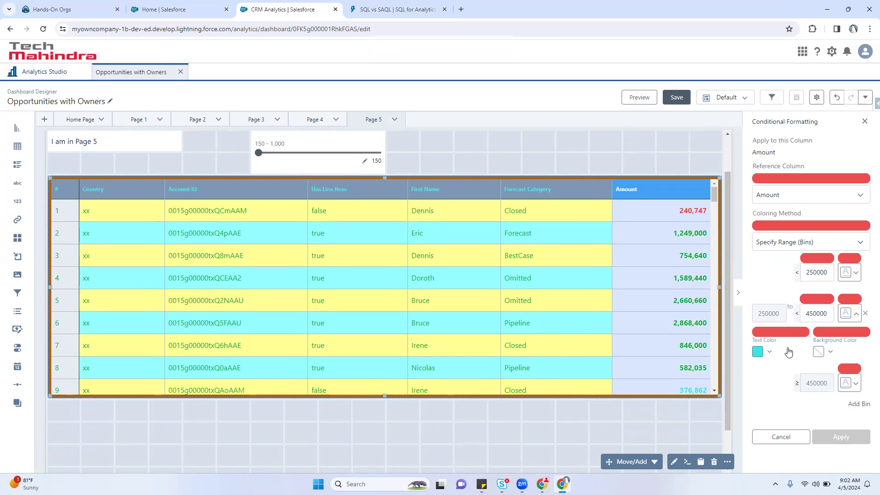
Step: Clear the text color of the 250000 to 450000 bin, give it a turquoise background and apply the change
left_click(770, 351)
left_click(763, 371)
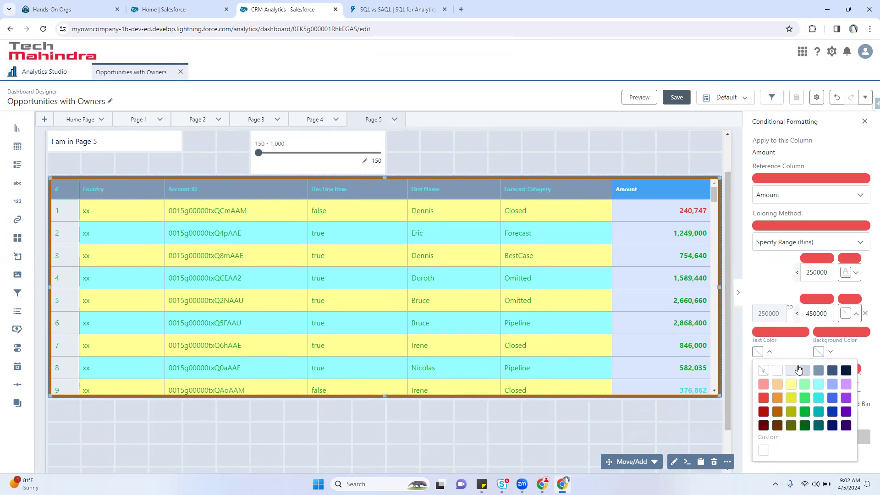
left_click(819, 353)
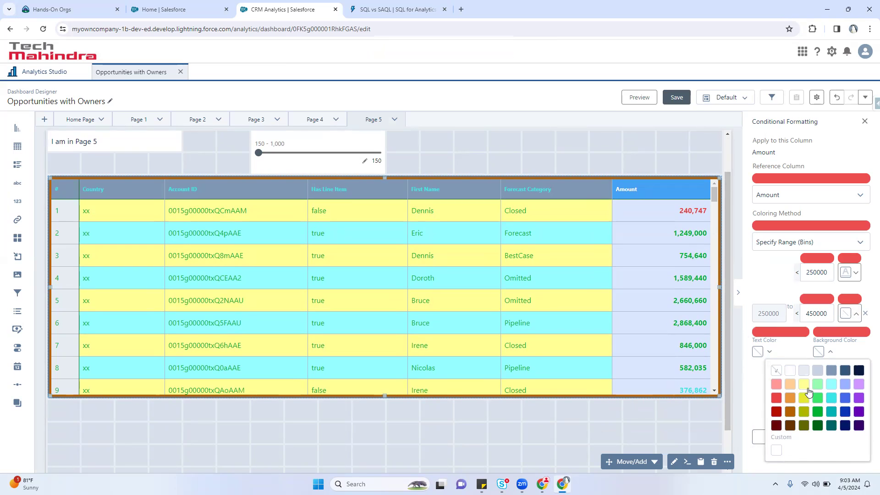
left_click(831, 398)
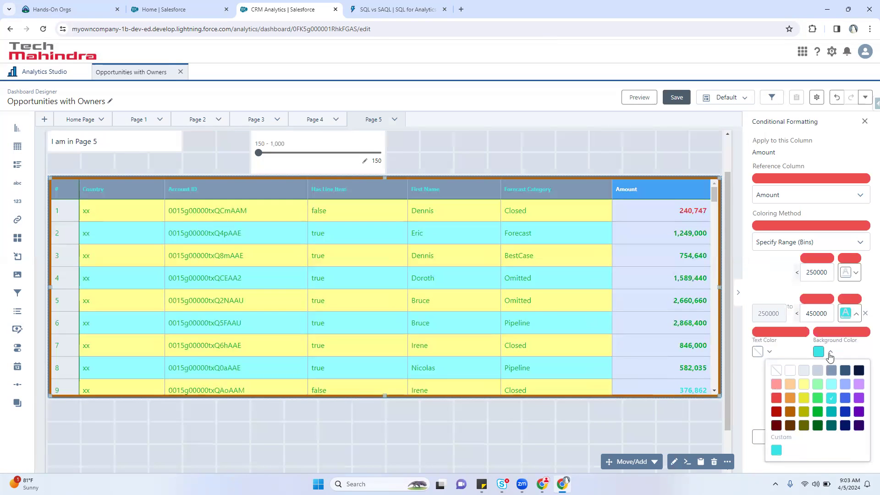
left_click(831, 352)
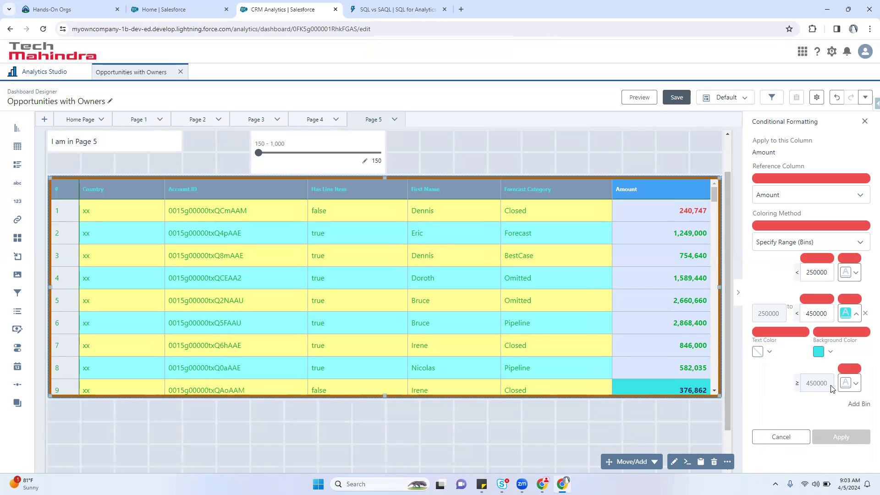
Step: Replace the text color of the 450000-and-above bin with a green background, apply it and leave the rule editor
left_click(851, 383)
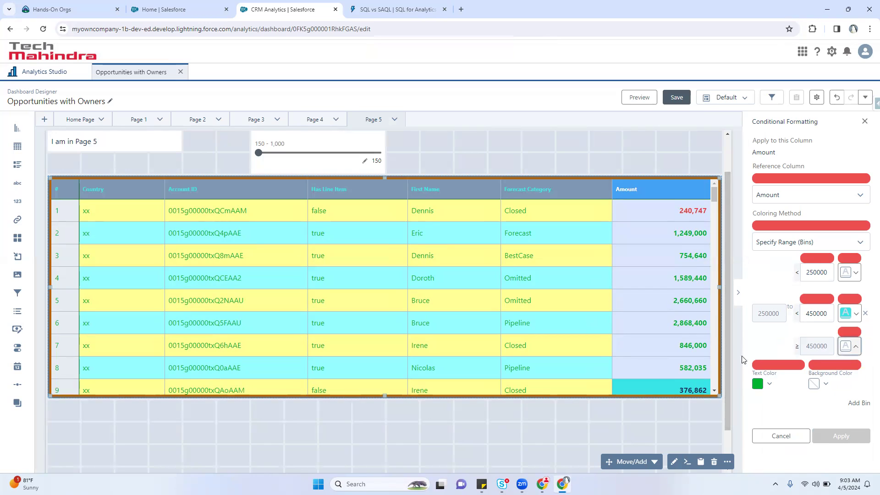
left_click(763, 386)
left_click(764, 407)
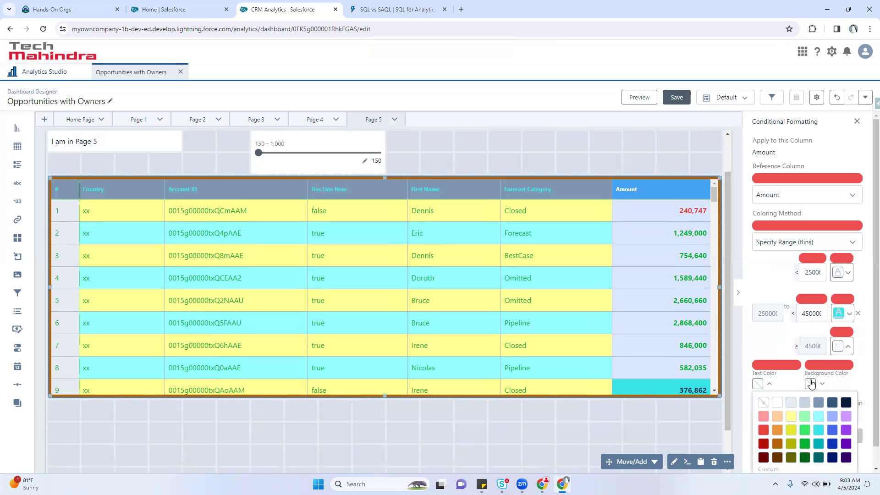
left_click(811, 384)
left_click(801, 440)
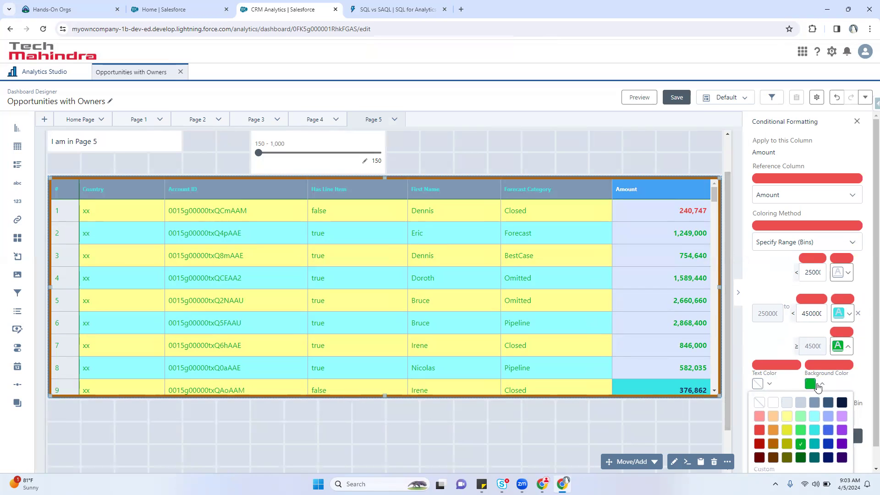
left_click(822, 384)
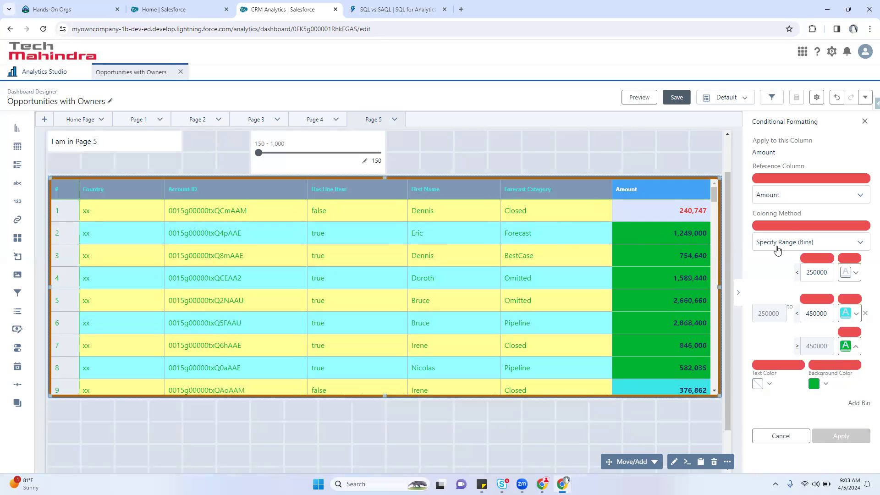
left_click_drag(763, 138, 813, 140)
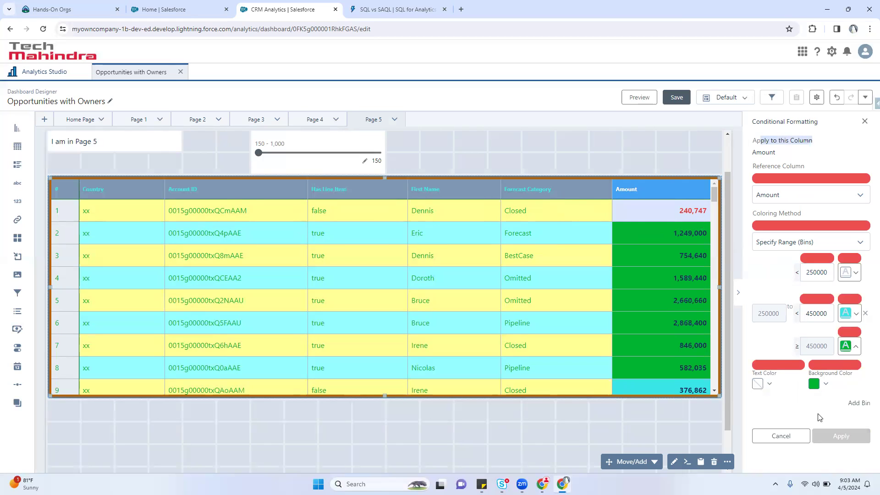
left_click(781, 436)
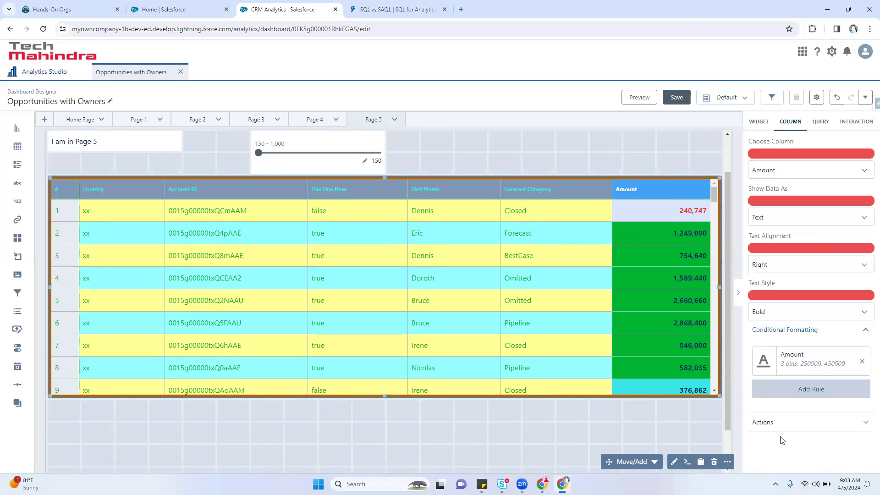
Step: Delete the conditional formatting rule from the Amount column, leaving the column without any new rule
left_click(792, 172)
left_click(792, 171)
left_click(863, 363)
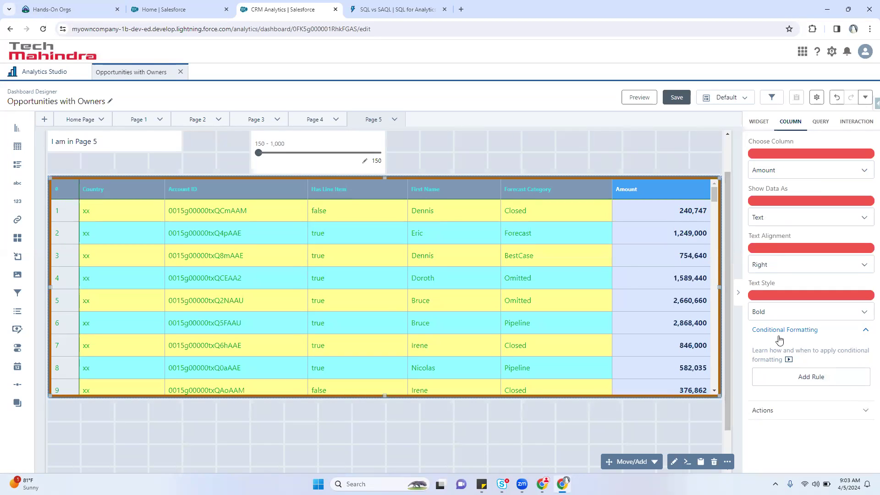
left_click(803, 377)
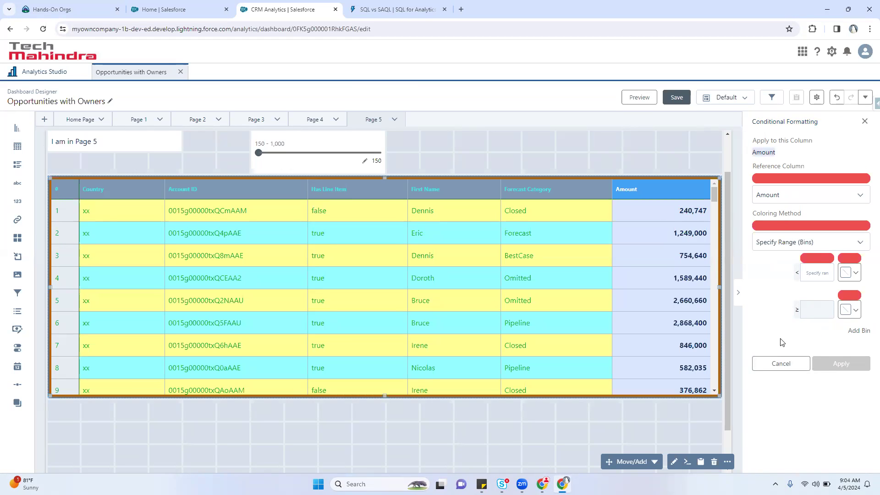
left_click(780, 364)
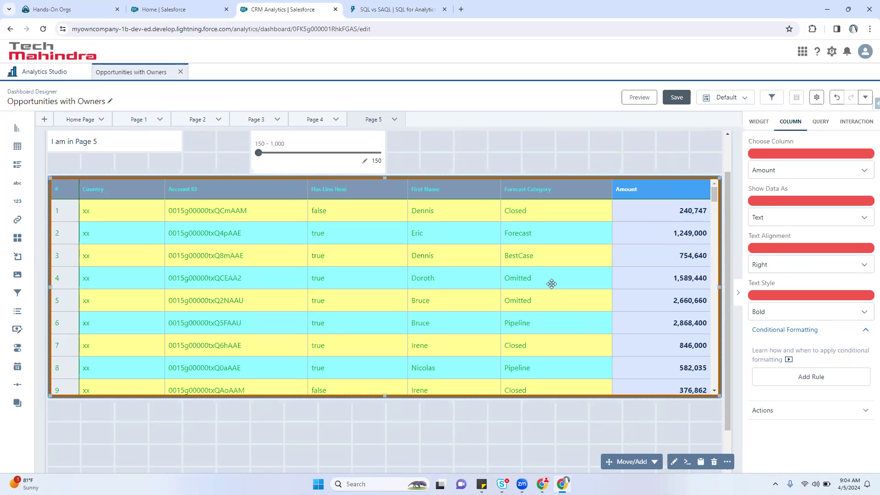
Step: Start a conditional formatting rule on the Forecast Category column with Amount as its reference column
left_click(779, 174)
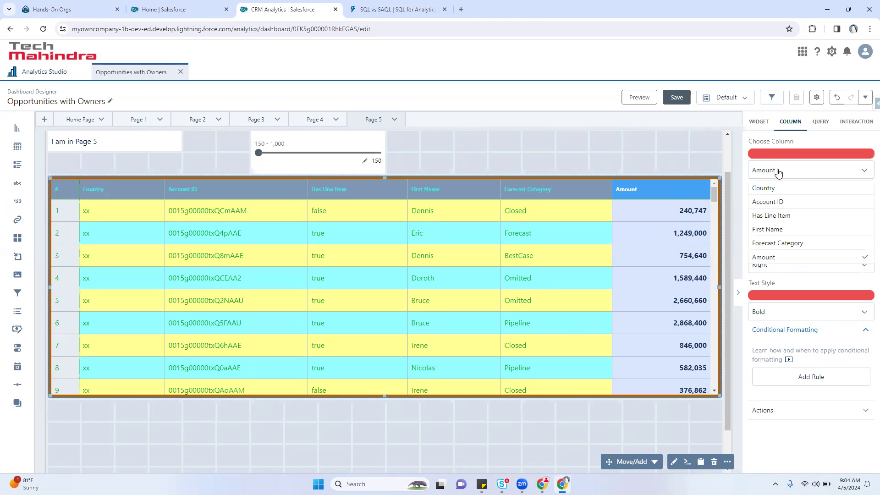
left_click(788, 243)
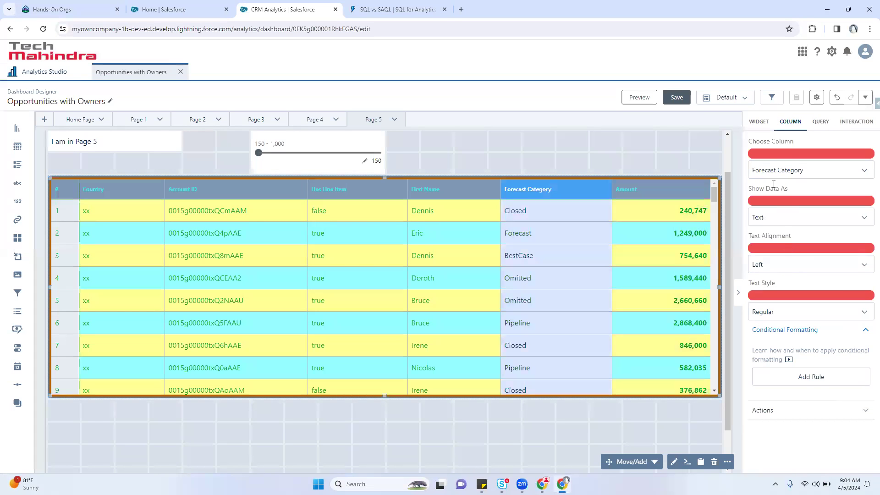
left_click(794, 383)
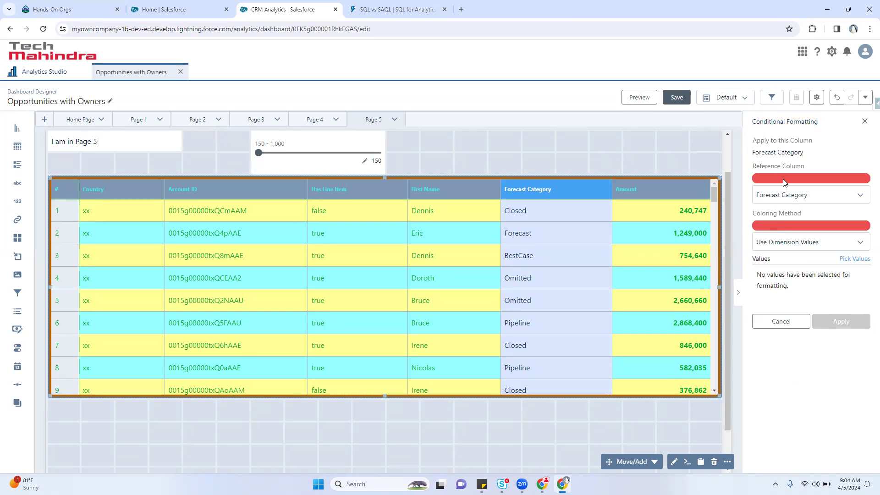
triple_click(796, 140)
left_click_drag(757, 151, 802, 154)
left_click(774, 196)
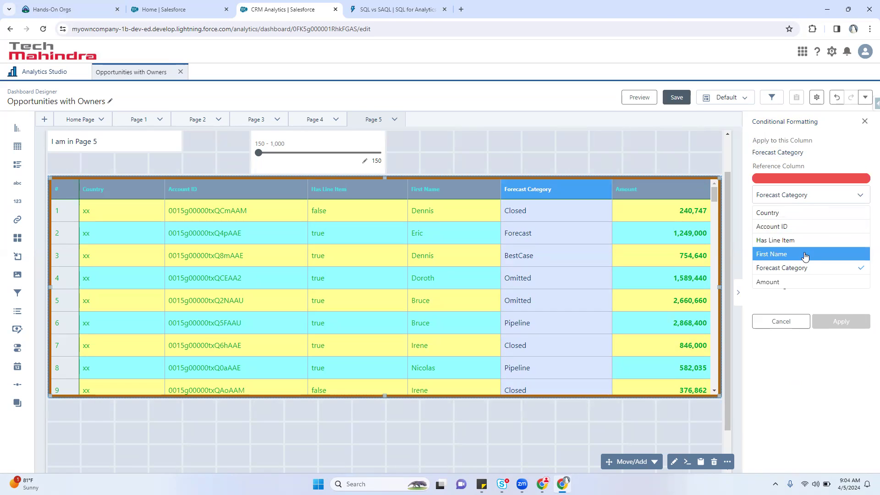
left_click(804, 282)
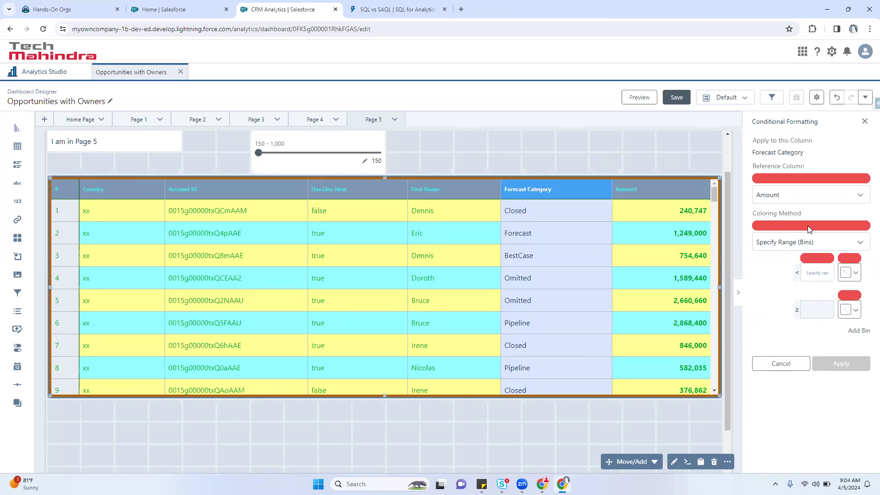
left_click_drag(765, 152, 803, 153)
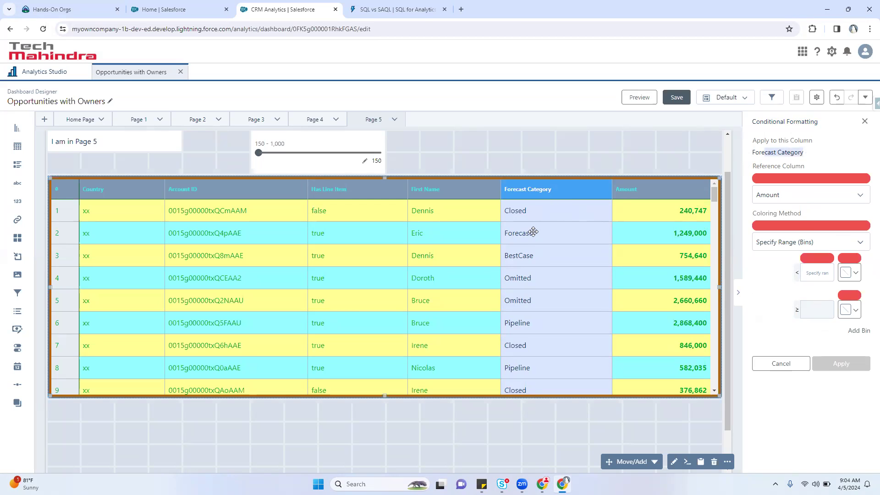
Step: Set the first bin of the Forecast Category rule to amounts below 350000 with a red background
left_click(821, 272)
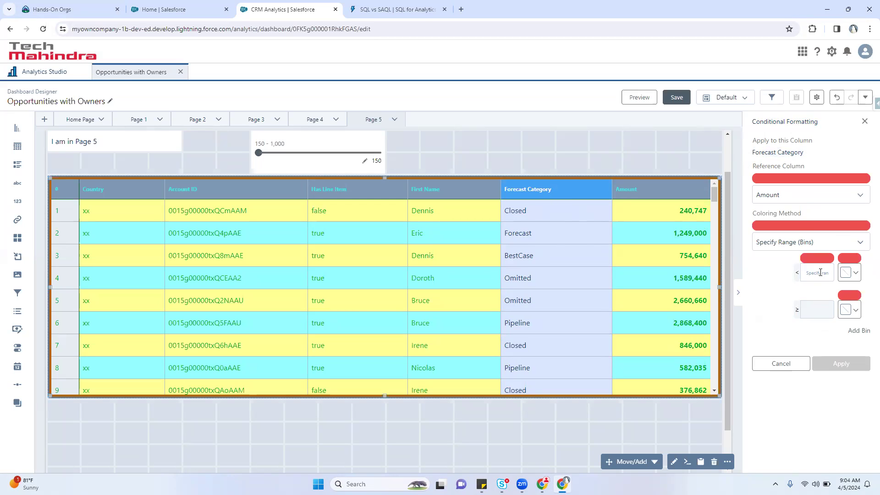
type("35")
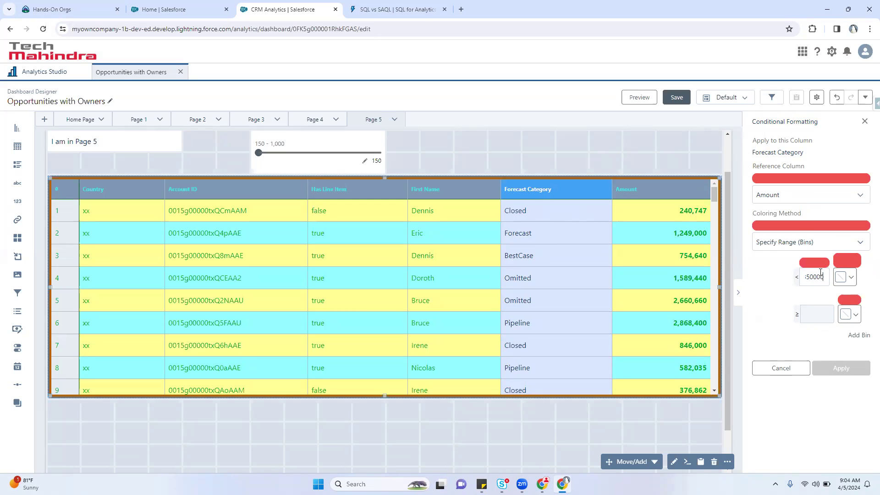
left_click(846, 277)
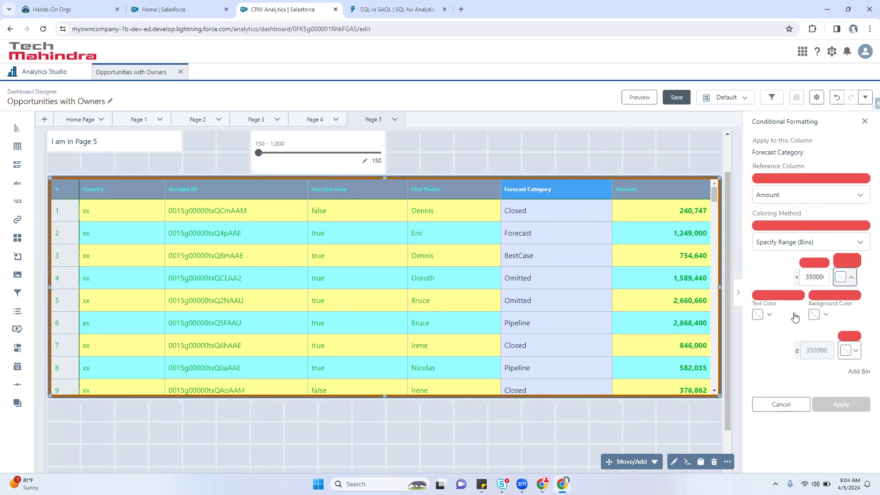
left_click(814, 315)
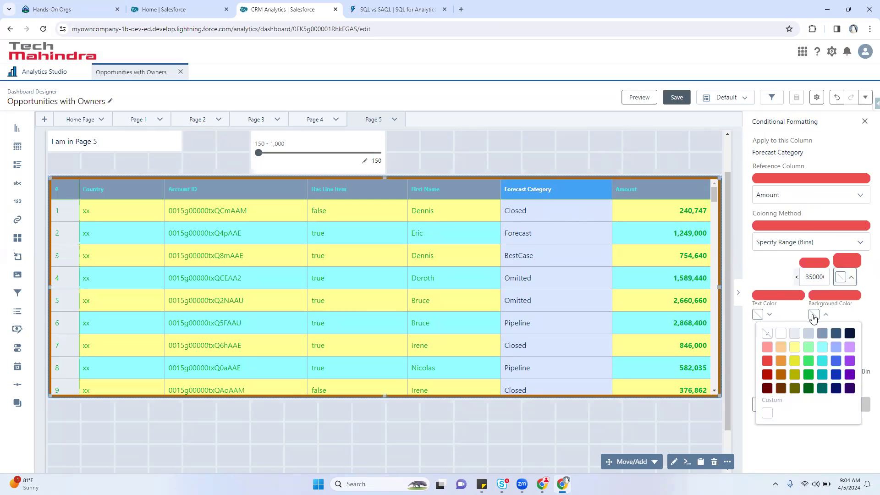
left_click(767, 361)
Step: Give the 350000-and-above bin a green background and apply the rule to the Forecast Category column
left_click(853, 351)
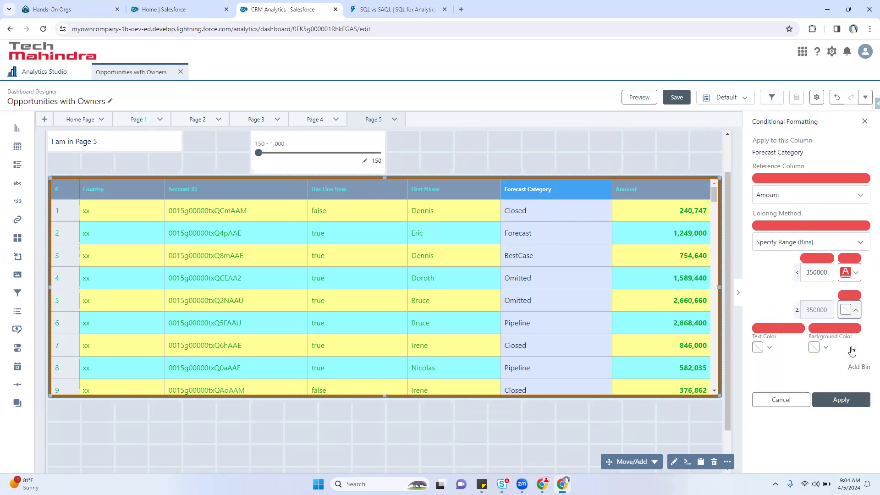
left_click(823, 349)
left_click(809, 403)
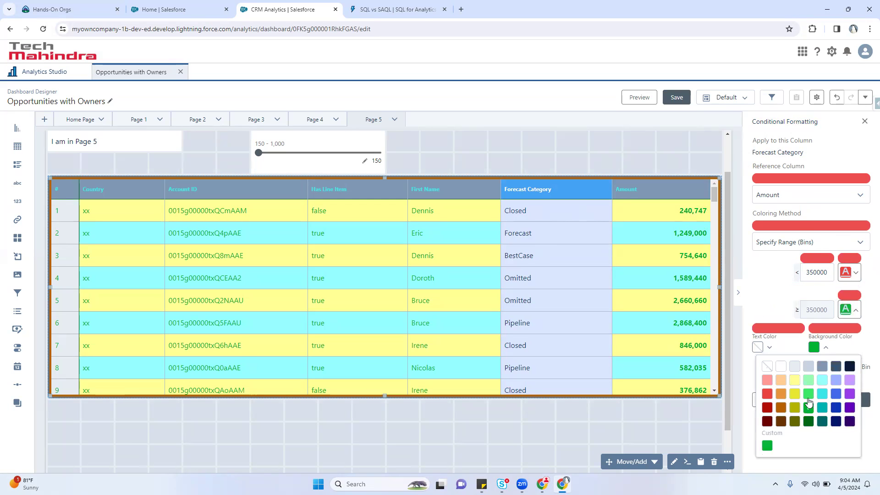
left_click(825, 351)
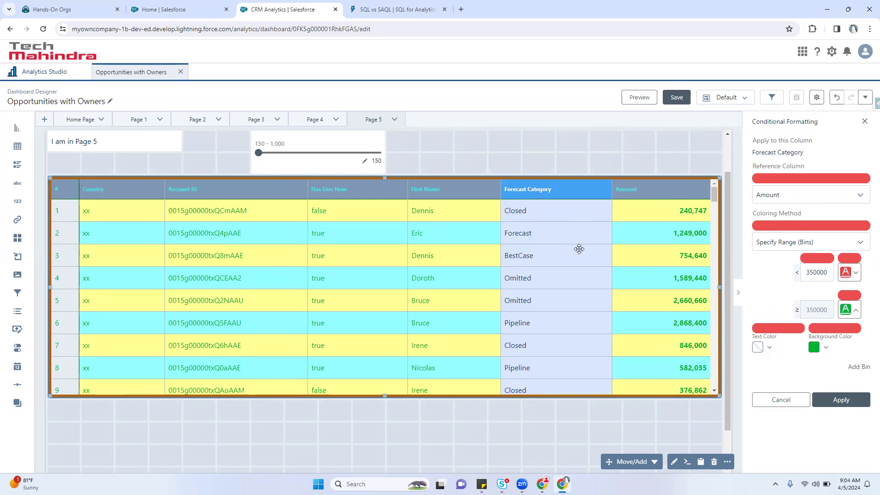
left_click(841, 400)
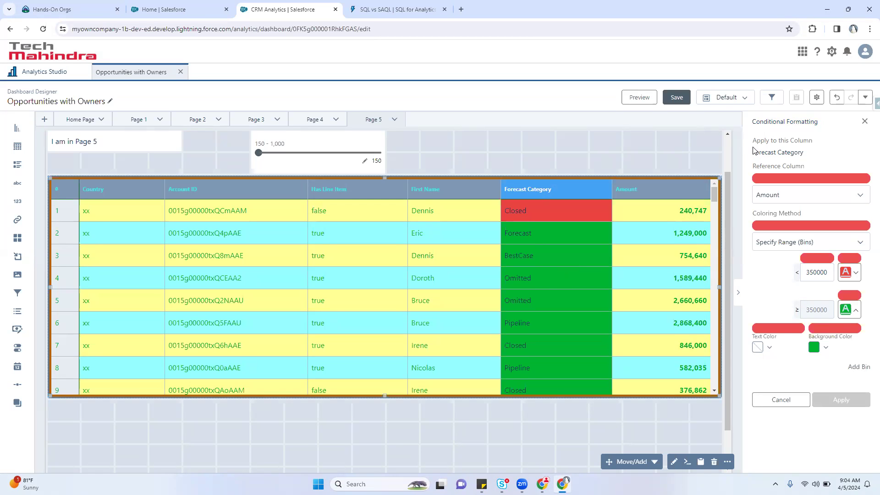
left_click_drag(755, 153, 789, 153)
Step: Add a bin from 350000 to 500000 with a turquoise background, apply the rule and leave the rule editor
left_click(859, 367)
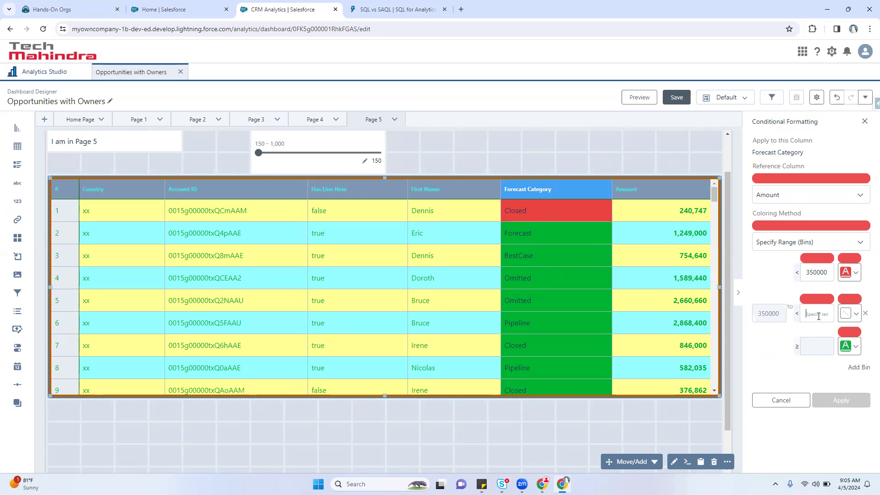
type("500")
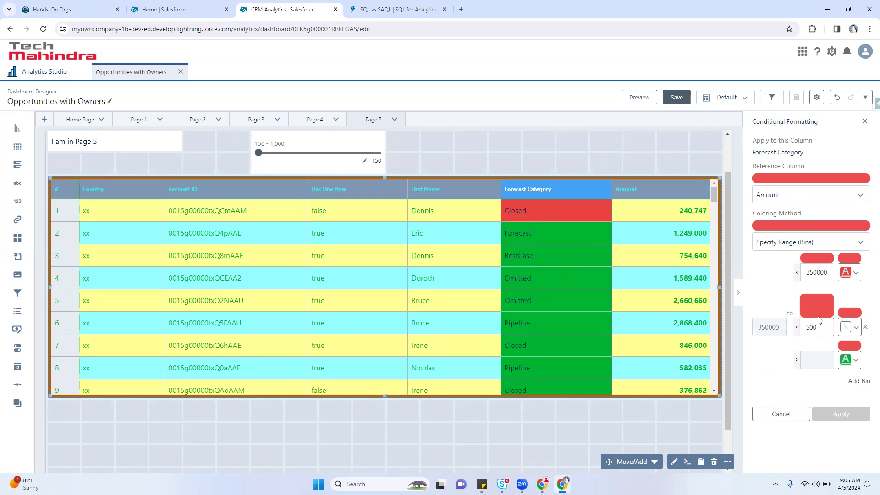
type("000")
left_click(849, 314)
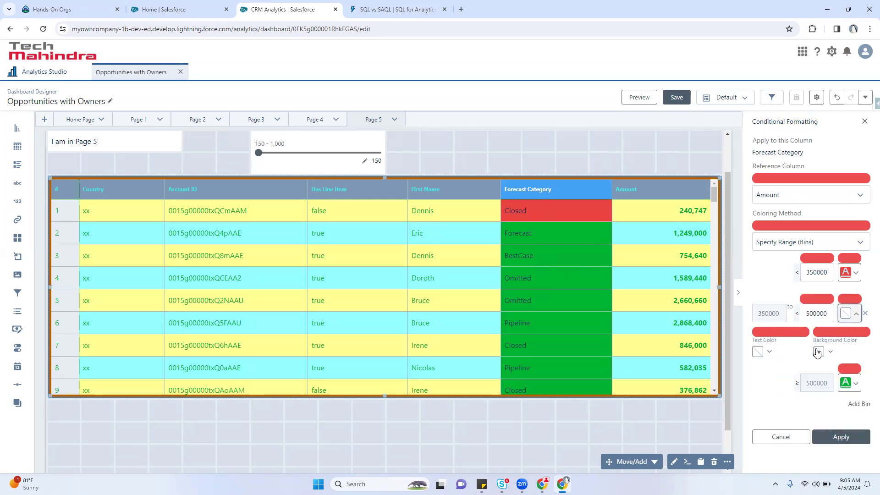
left_click(818, 352)
left_click(831, 398)
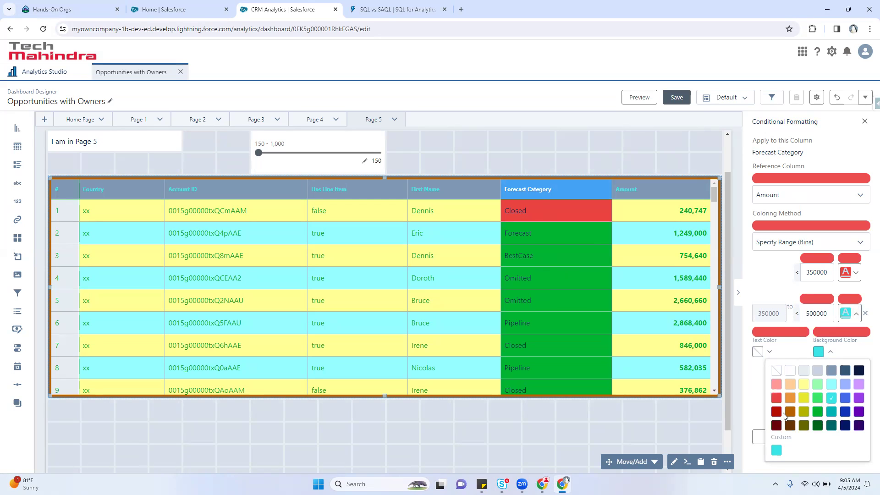
left_click(831, 353)
left_click(845, 433)
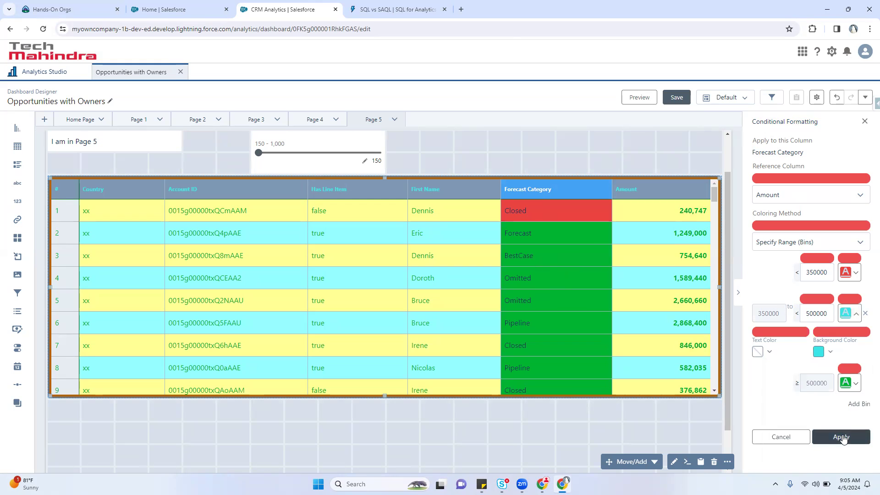
scroll(528, 345, "down", 1)
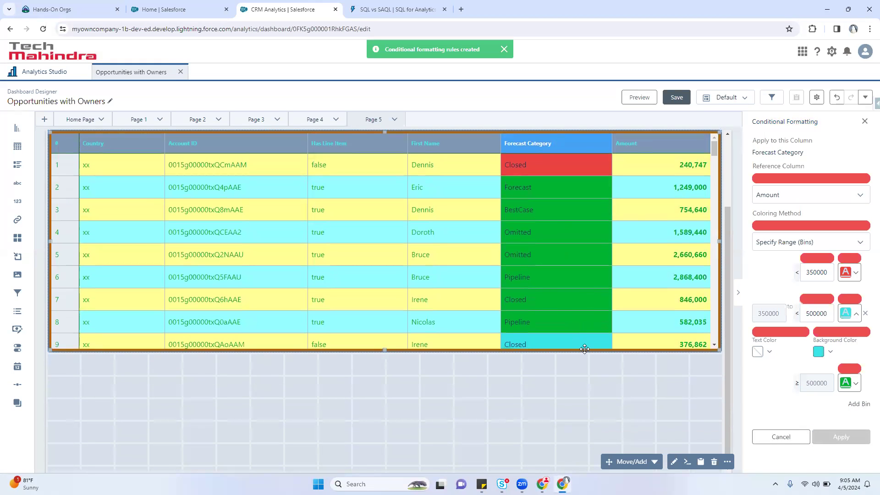
left_click(798, 437)
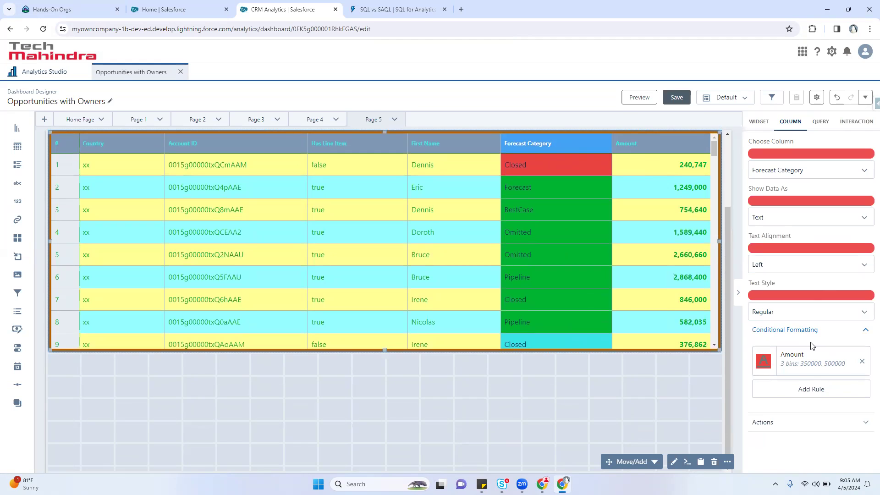
Step: Set the Forecast Category column's text style to Bold and its text alignment to Center
left_click(790, 316)
left_click(790, 345)
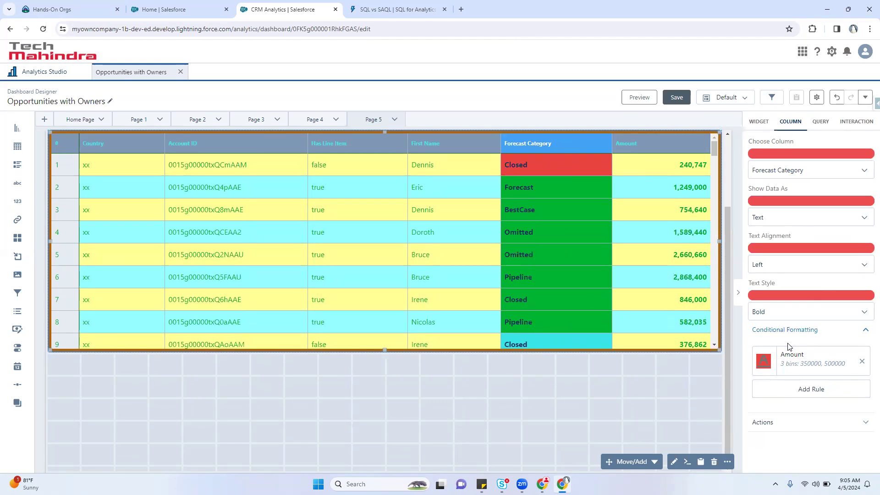
left_click(787, 262)
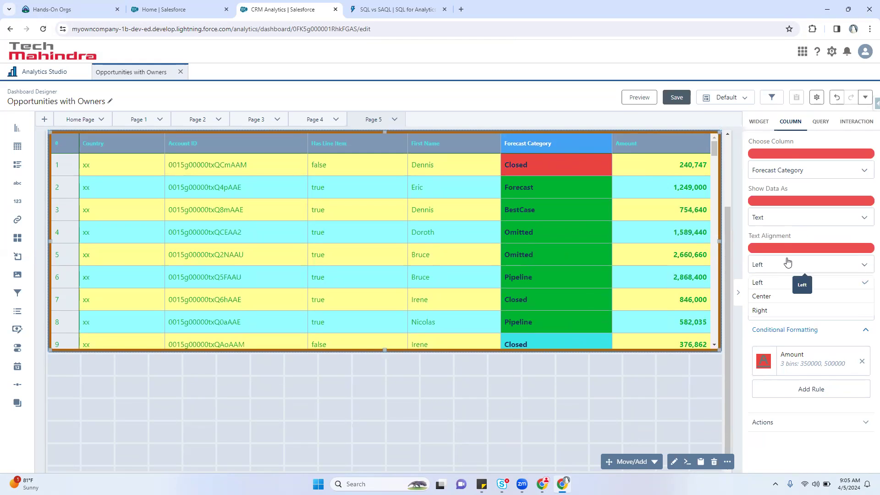
left_click(775, 298)
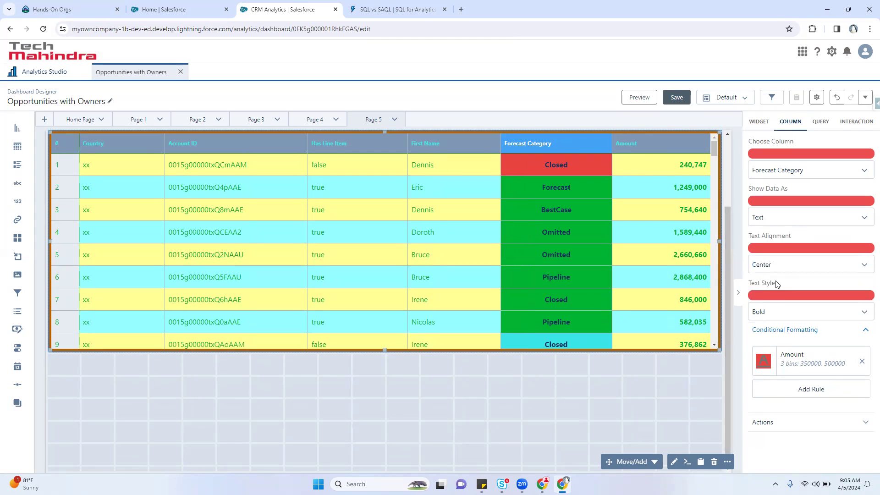
Step: Try showing the Forecast Category column's data as Image and switch it back to Text
left_click(778, 269)
left_click(779, 310)
left_click(782, 218)
left_click(780, 248)
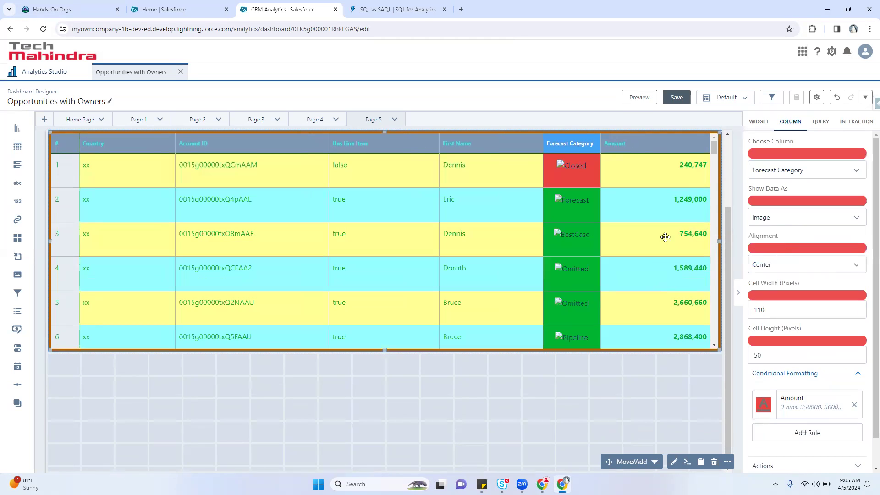
left_click(770, 220)
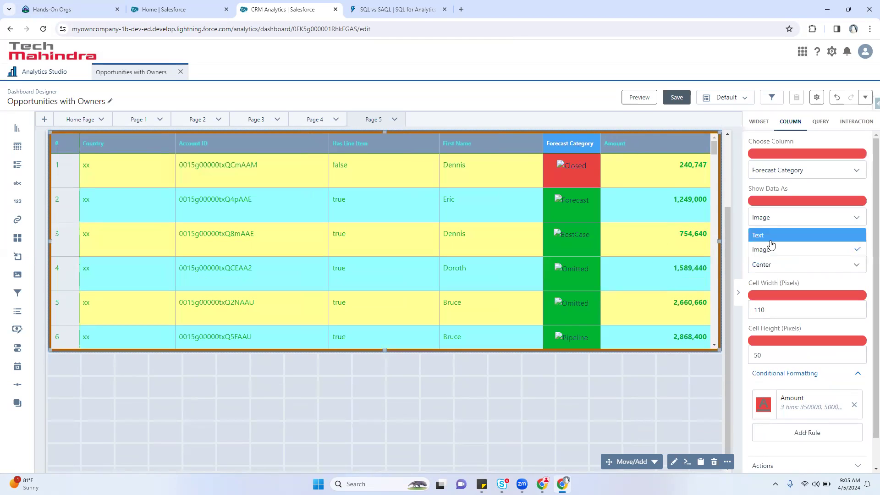
left_click(775, 265)
left_click(776, 222)
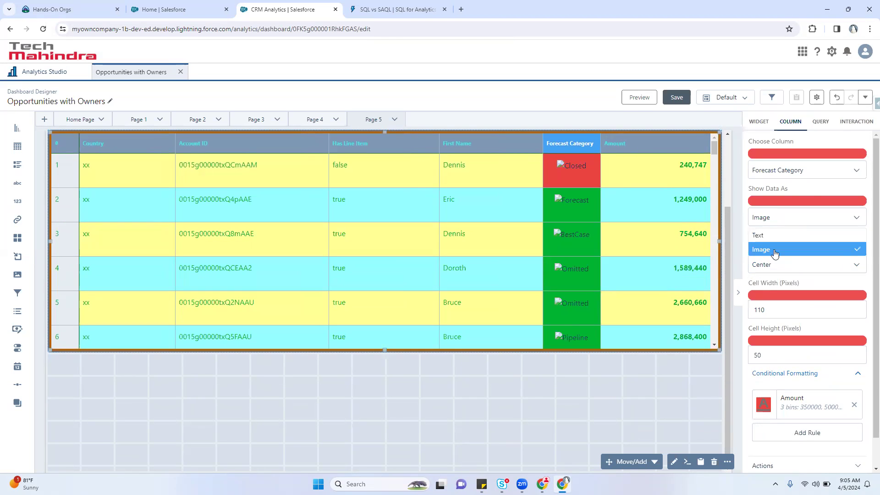
left_click(772, 235)
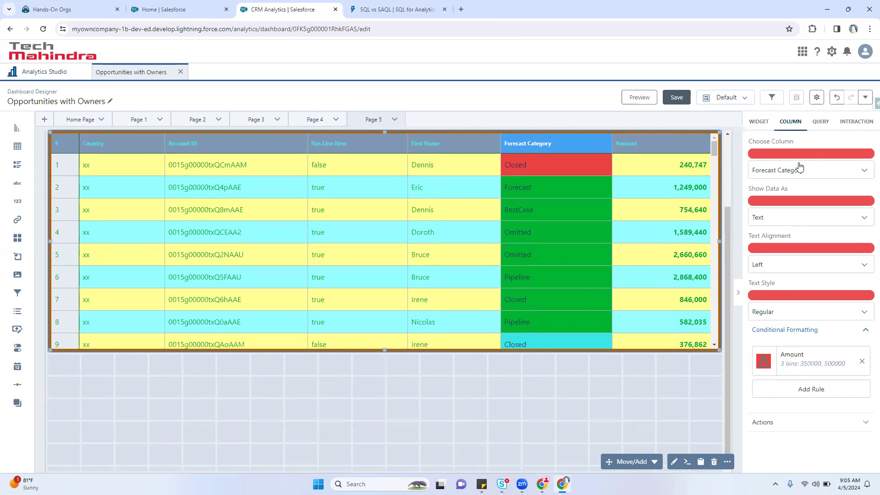
Step: Examine the table's query properties, including the query ID
left_click(821, 122)
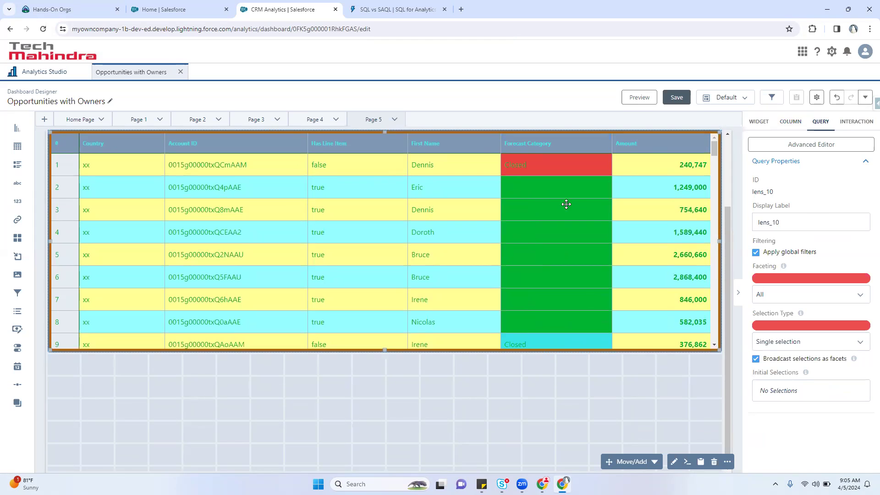
scroll(724, 198, "up", 2)
double_click(757, 191)
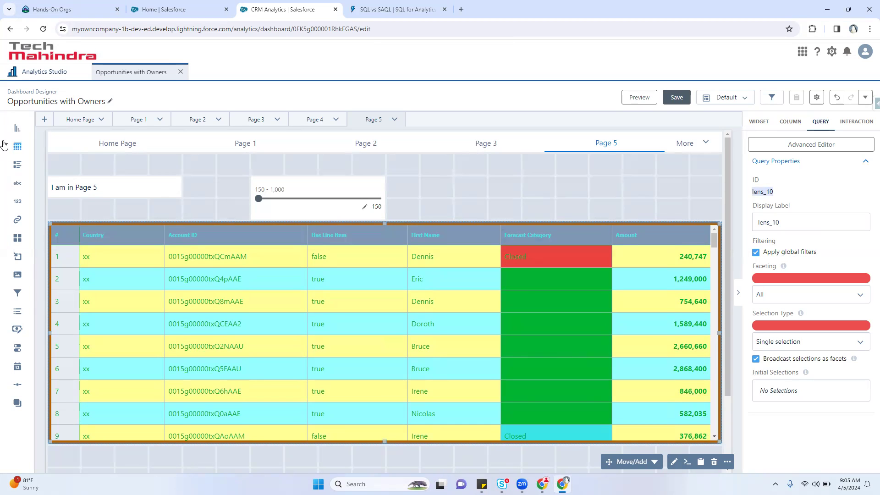
Step: Place a filter widget above the table on Page 5, try All Global Filters and set it to Single Global Filter
left_click_drag(19, 297, 459, 182)
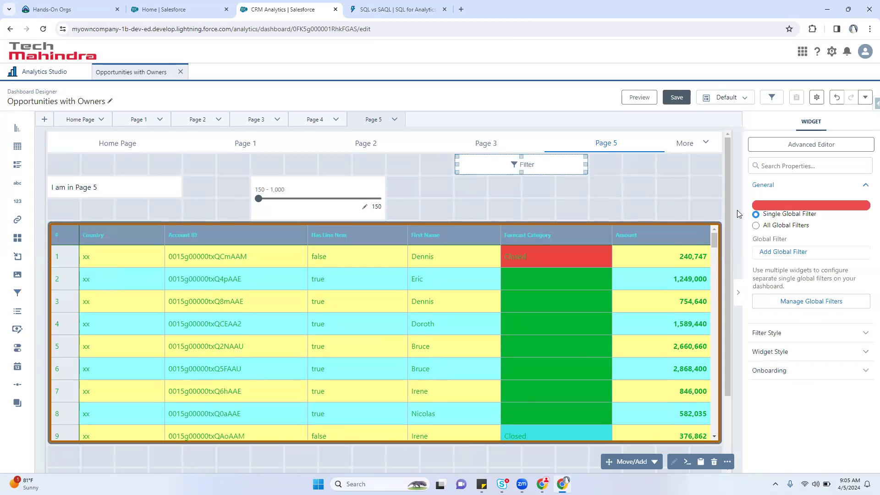
left_click(756, 226)
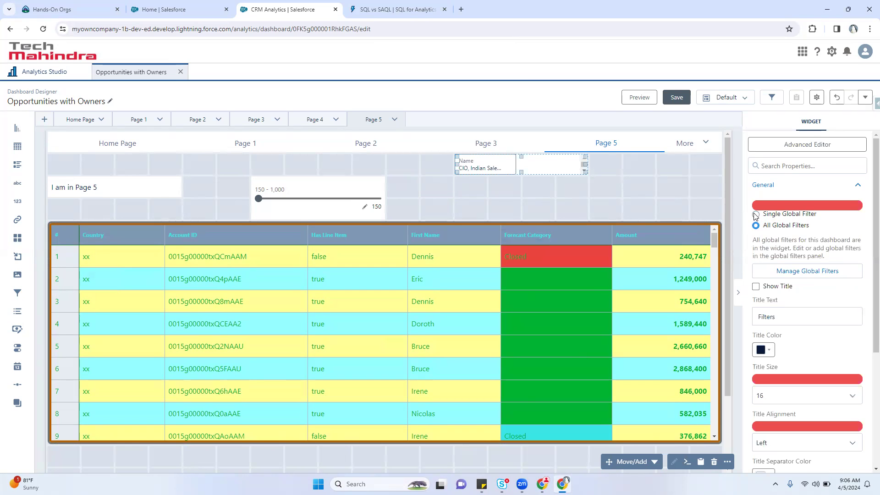
left_click(756, 214)
Step: Create the widget's global filter on the Forecast Category field of the OpportunitieswithOwnerProfileRoles dataset
left_click(527, 166)
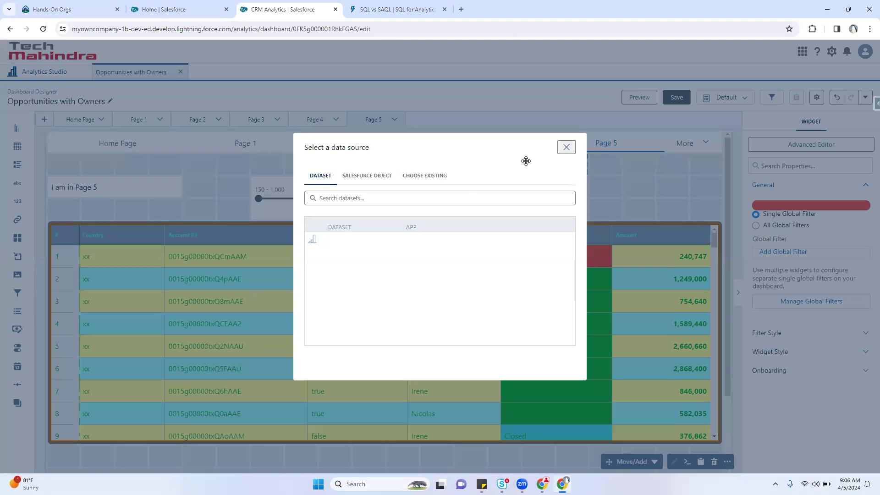
left_click(366, 245)
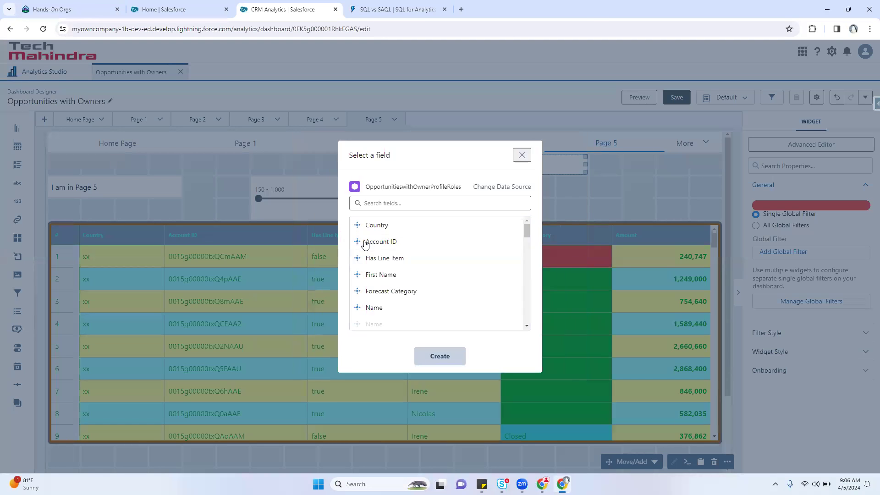
left_click(395, 227)
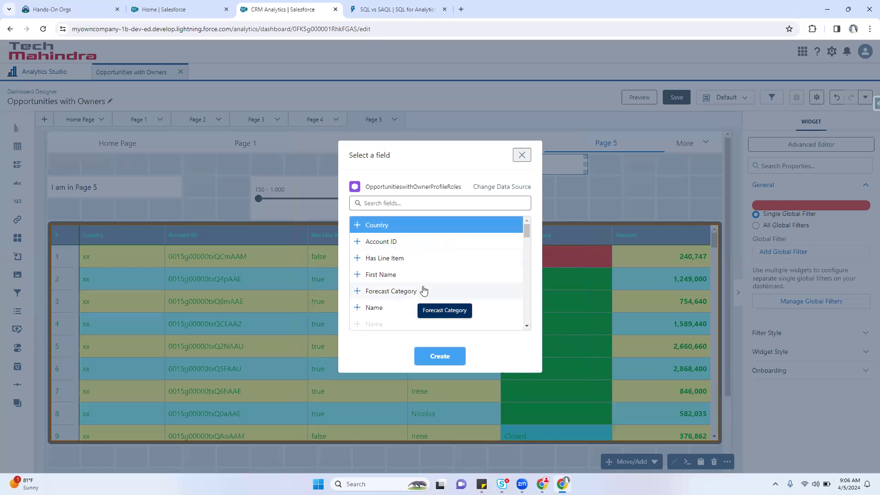
left_click(401, 292)
left_click(439, 357)
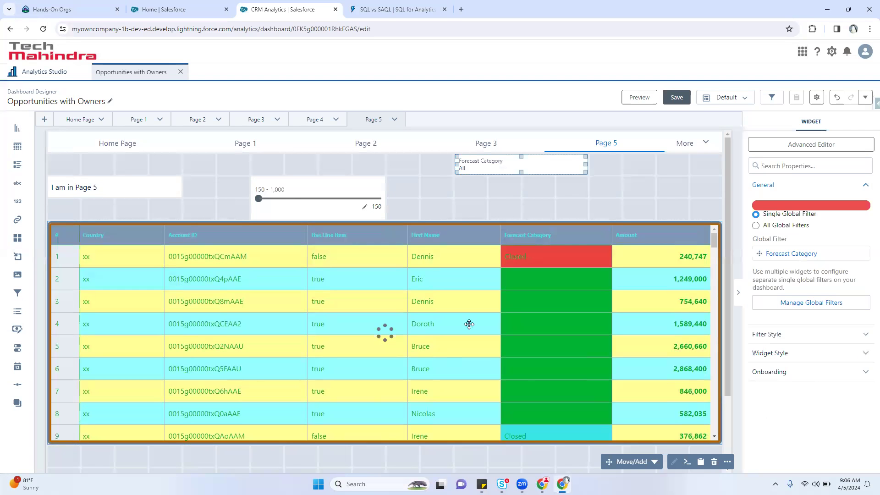
Step: Preview the dashboard, check the operator and value choices of the Forecast Category filter, and return to editing
left_click(644, 98)
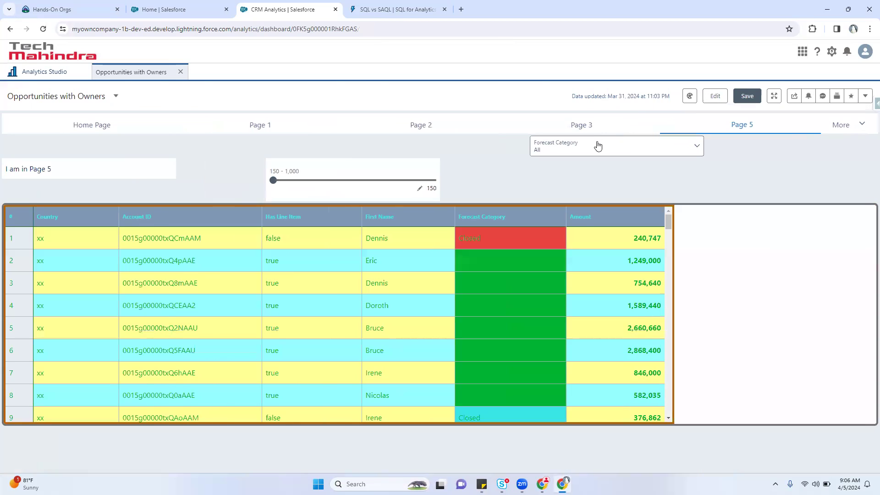
left_click(598, 147)
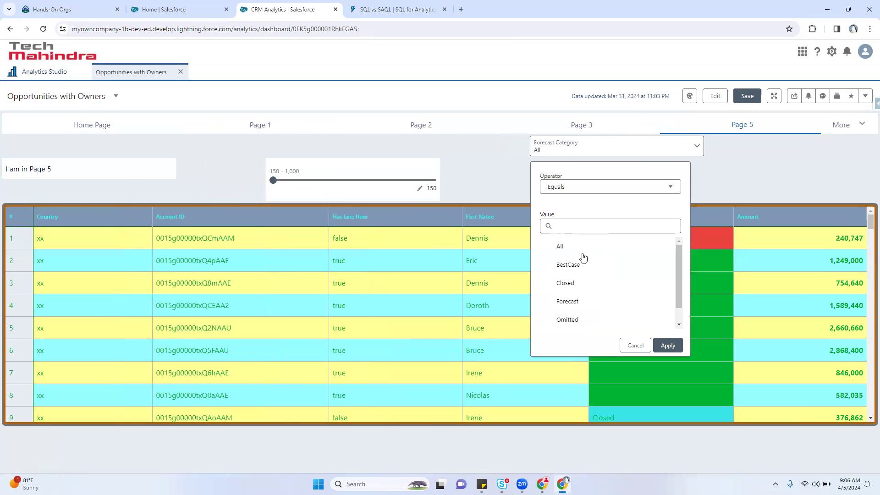
left_click(712, 98)
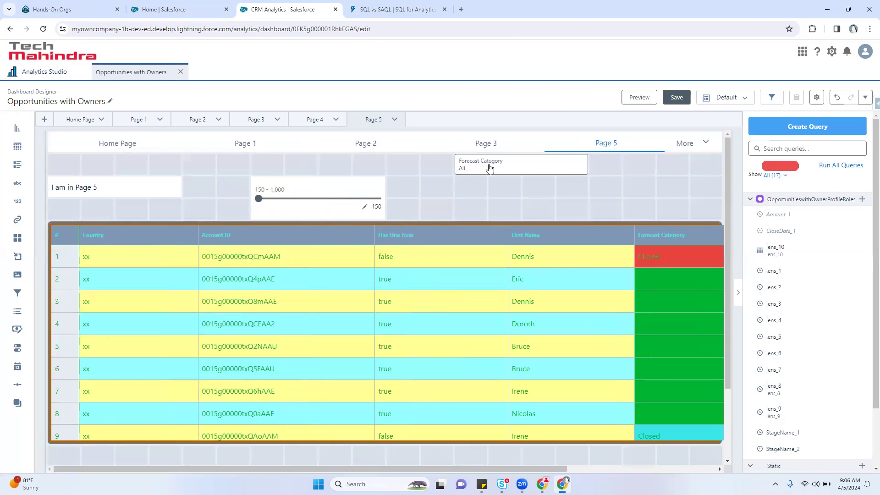
Step: Open the dashboard's global filter management from the Forecast Category filter widget
left_click(578, 164)
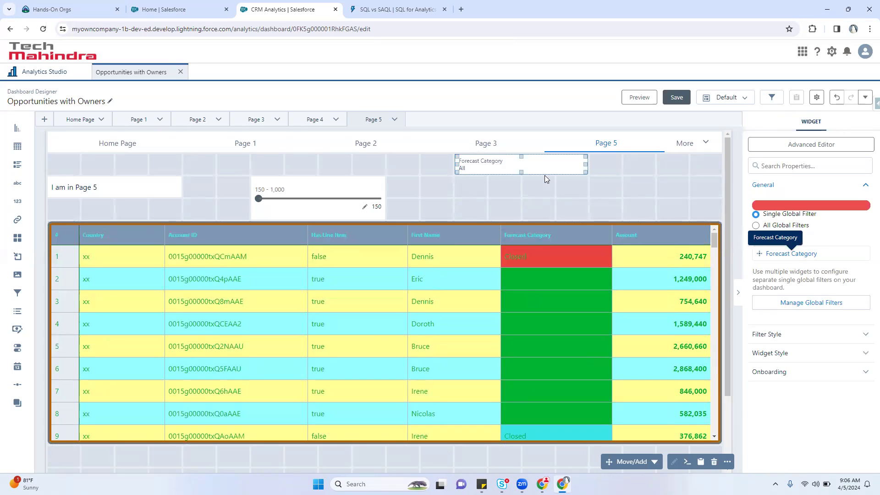
left_click(801, 308)
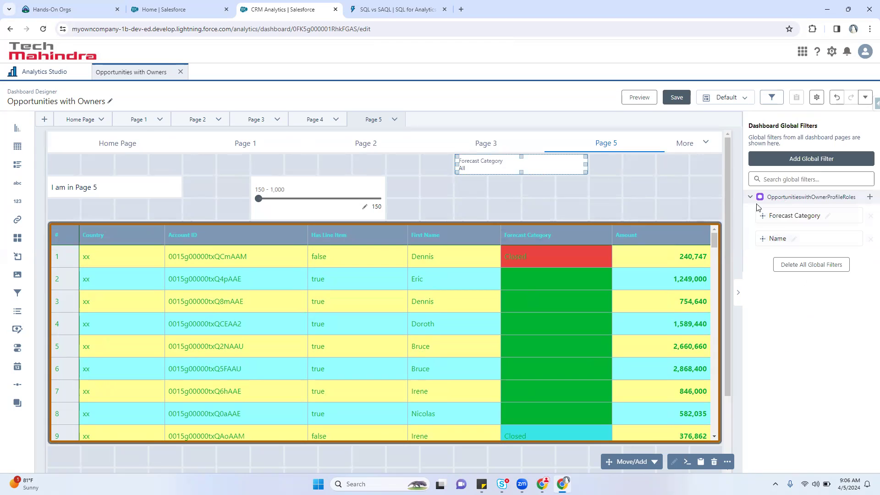
Step: Set the Name filter widget on the Home Page to All Global Filters, checking the Close Date filter's settings as well
left_click(83, 120)
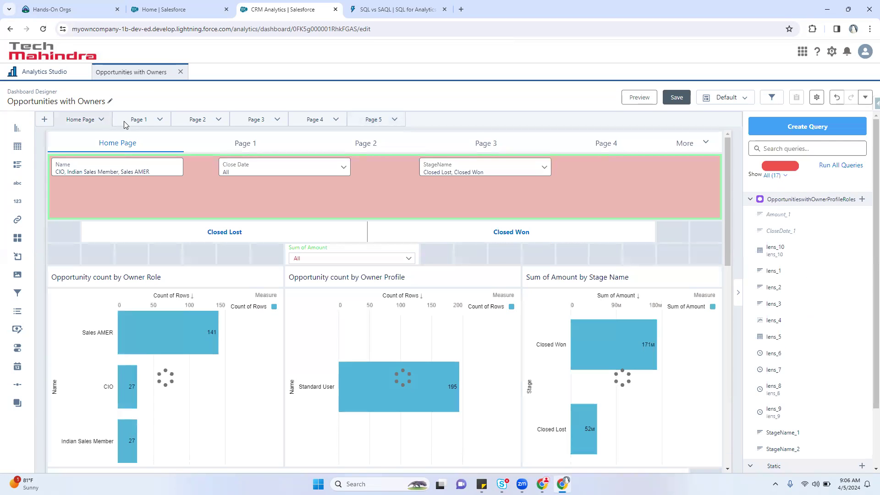
left_click(90, 173)
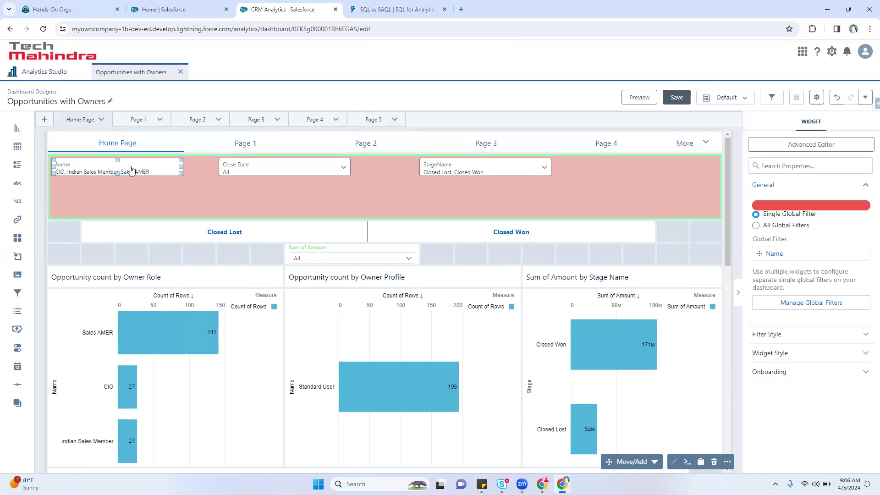
left_click(261, 166)
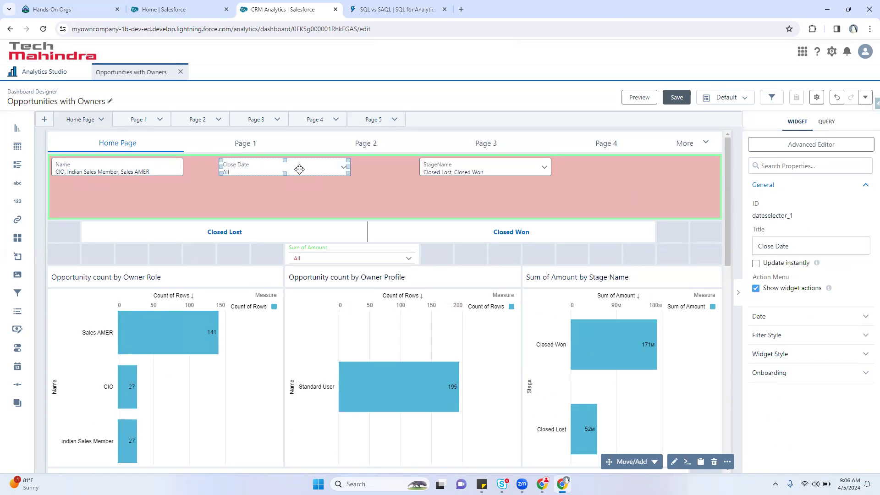
left_click(154, 171)
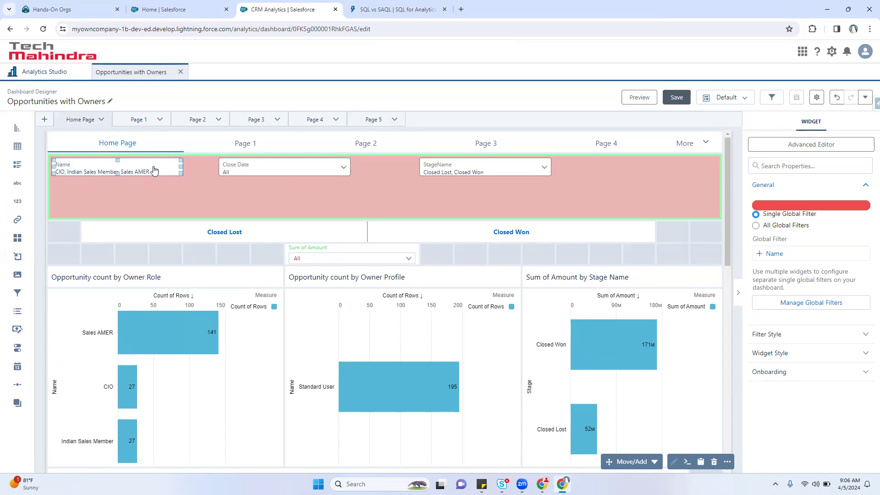
left_click(756, 226)
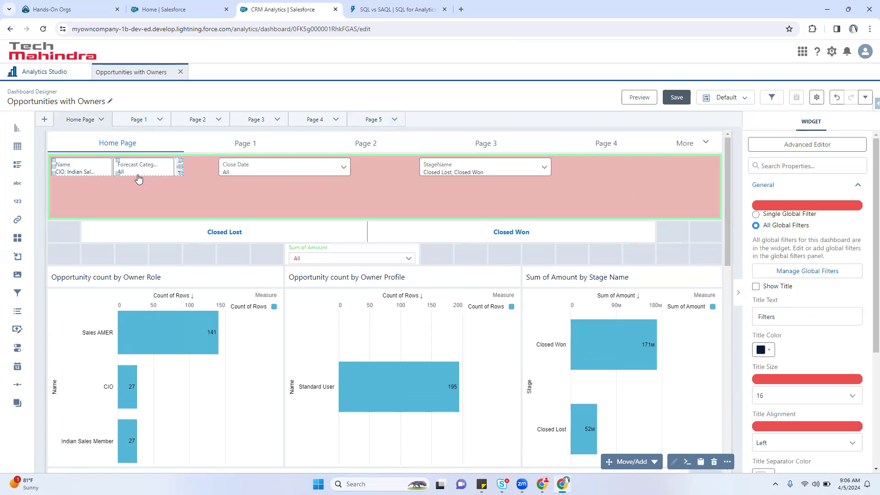
Step: Widen the Home Page global filter widget and try to move the Close Date filter toward the StageName filter
left_click_drag(186, 167, 217, 166)
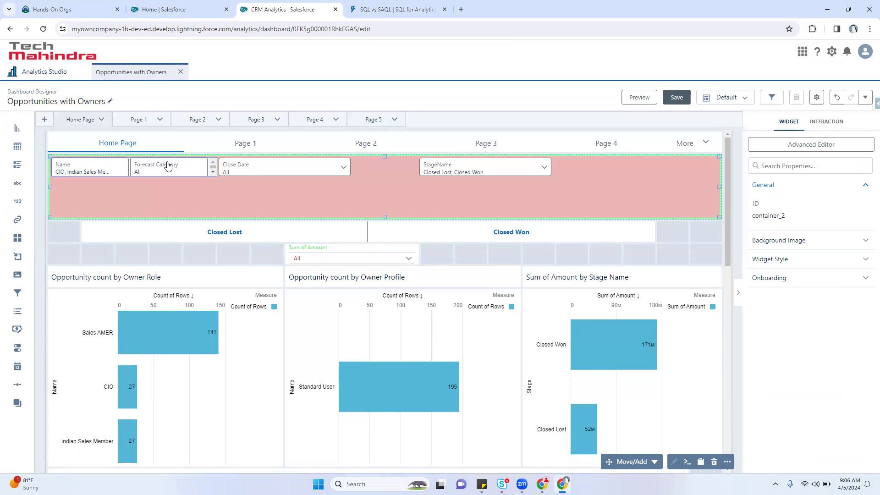
left_click(291, 169)
left_click_drag(291, 169, 375, 174)
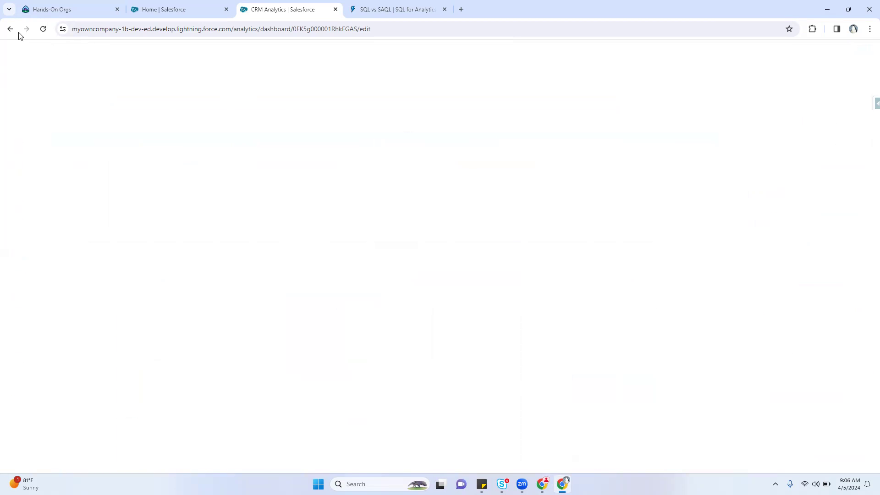
Step: Reload the dashboard's edit page in the browser from its existing address
left_click(163, 13)
left_click(258, 5)
double_click(361, 29)
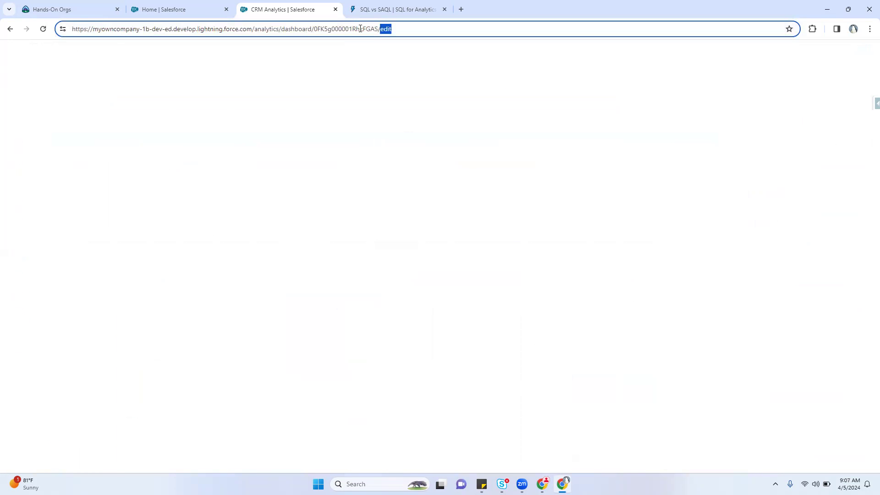
key("Return")
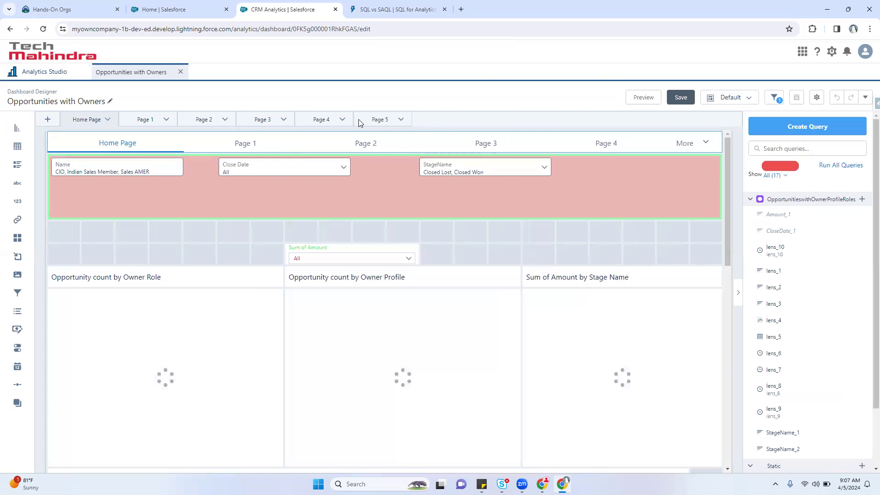
Step: Open Page 5 and save the Opportunities with Owners dashboard
left_click(363, 124)
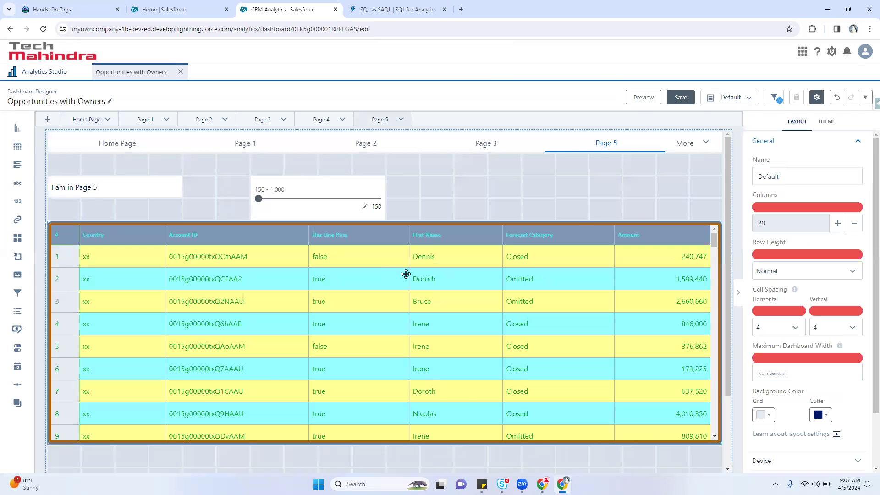
left_click(677, 98)
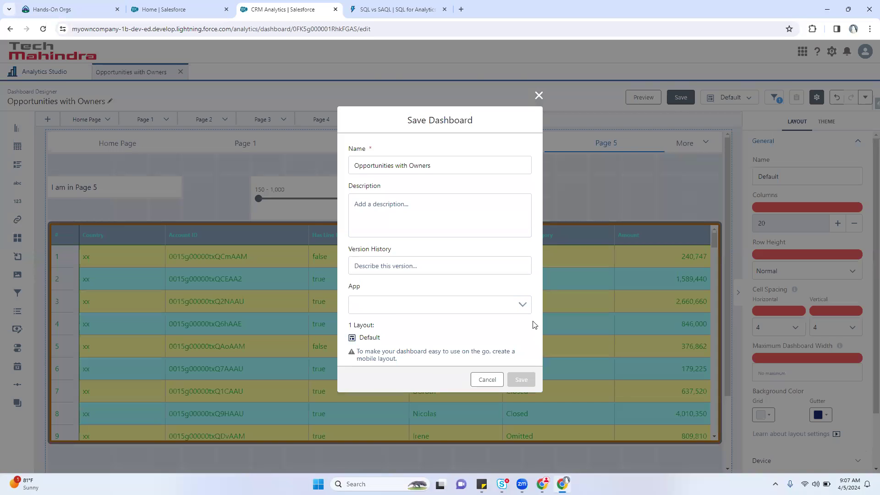
left_click(525, 379)
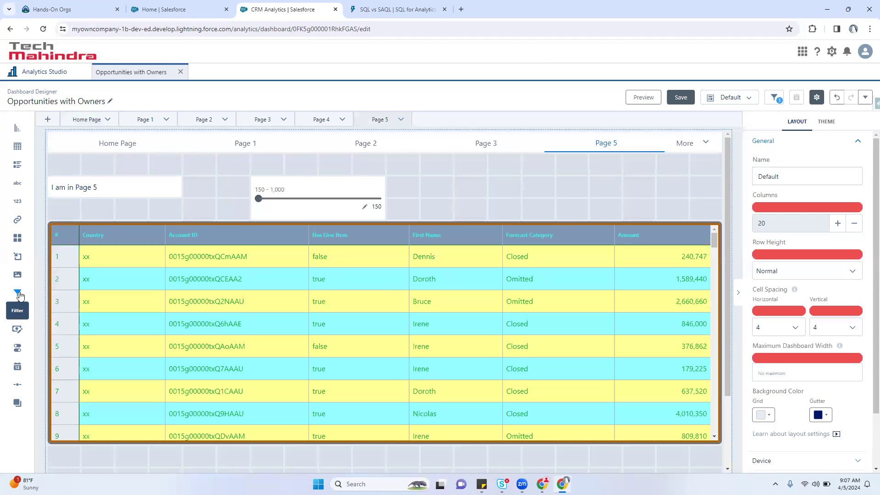
Step: Move the Page 5 table down two rows and place a filter widget above it, beside the range slider
mouse_move(344, 279)
left_mouse_down()
mouse_move(334, 310)
mouse_move(338, 273)
left_mouse_up()
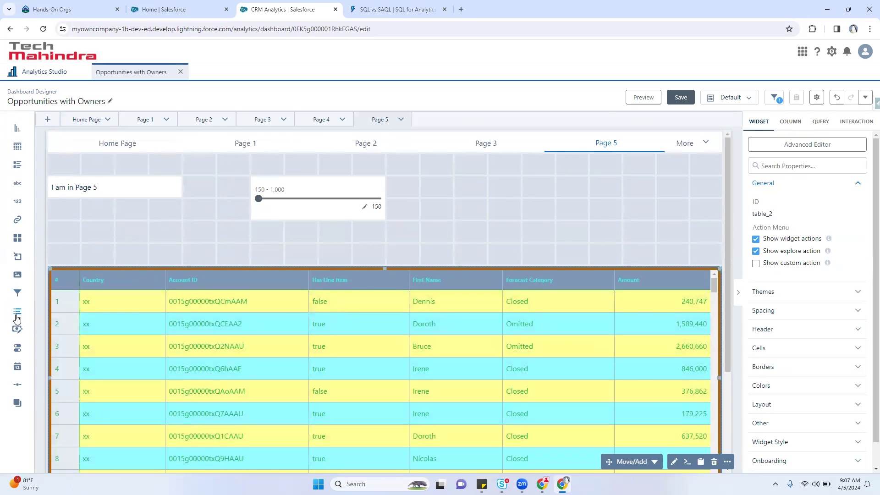
left_click_drag(414, 236, 454, 187)
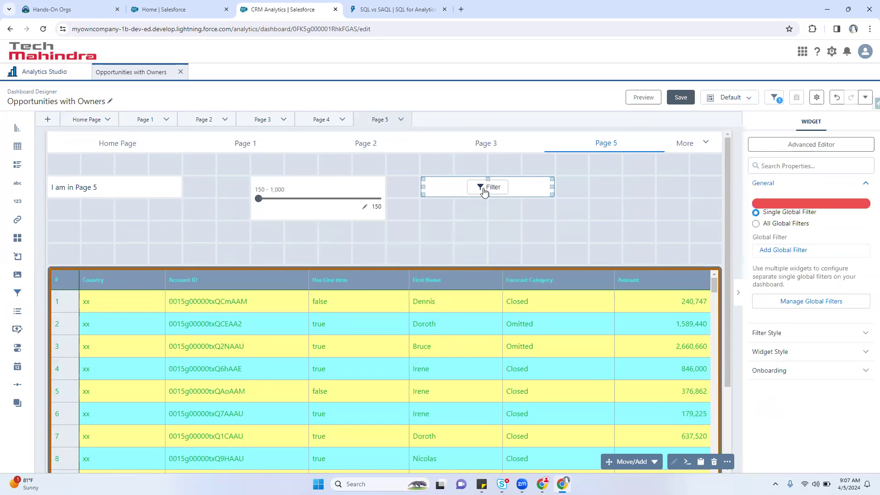
Step: Create the widget's global filter on the User Type field of the OpportunitieswithOwnerProfileRoles dataset
left_click(485, 189)
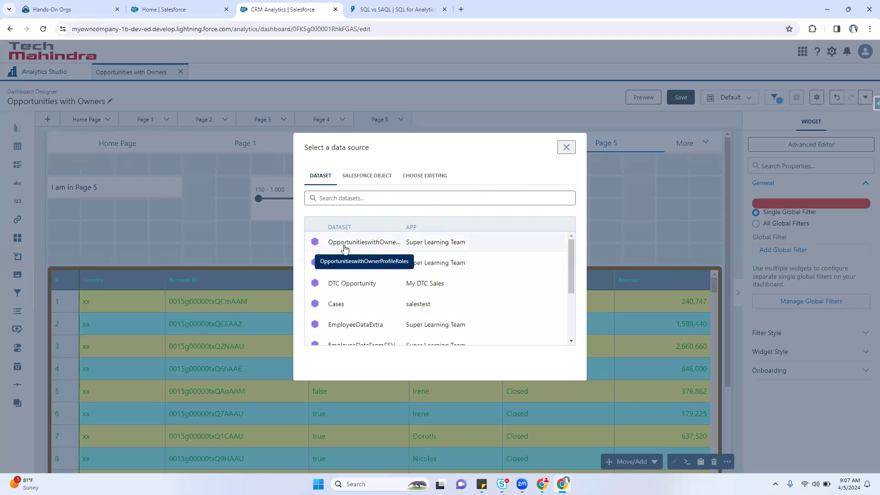
left_click(371, 246)
scroll(477, 259, "down", 3)
scroll(475, 261, "down", 3)
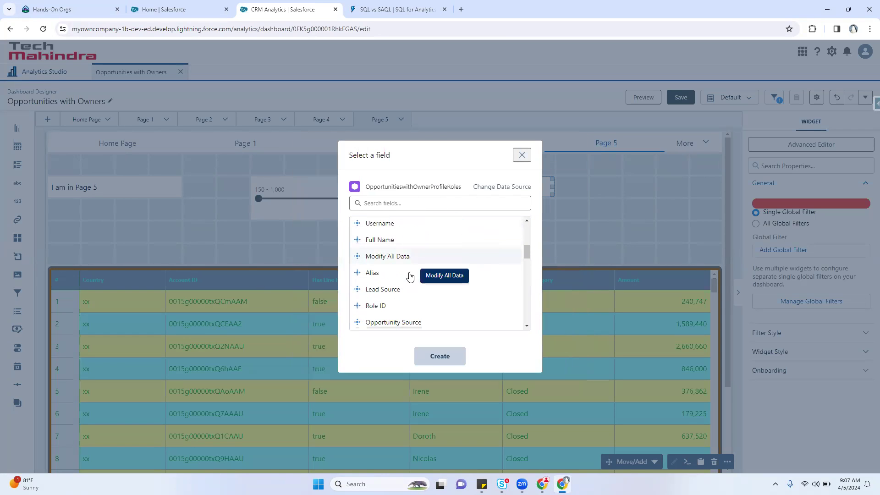
left_click(371, 289)
scroll(406, 285, "down", 1)
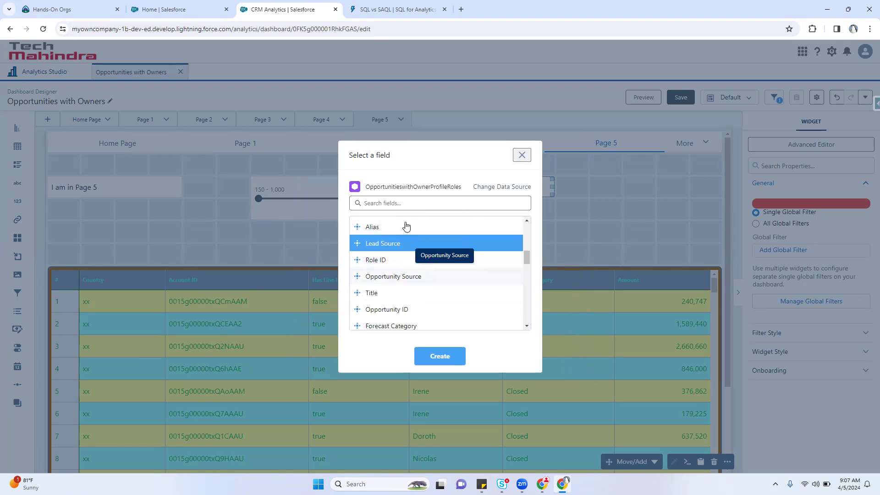
scroll(417, 301, "down", 2)
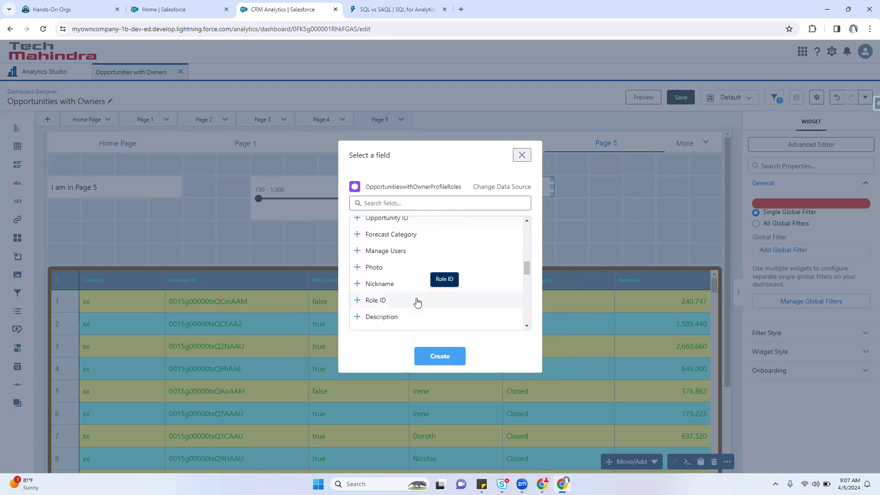
scroll(417, 285, "down", 1)
scroll(418, 286, "down", 1)
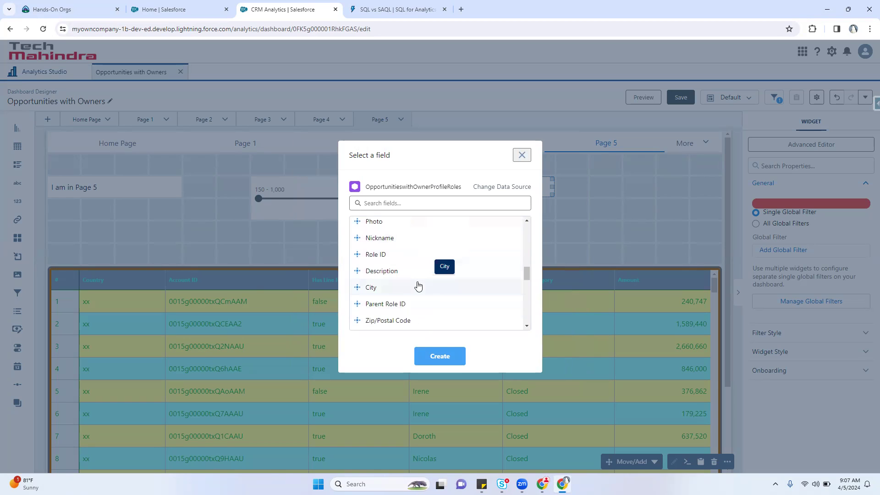
scroll(418, 287, "down", 2)
scroll(418, 286, "down", 1)
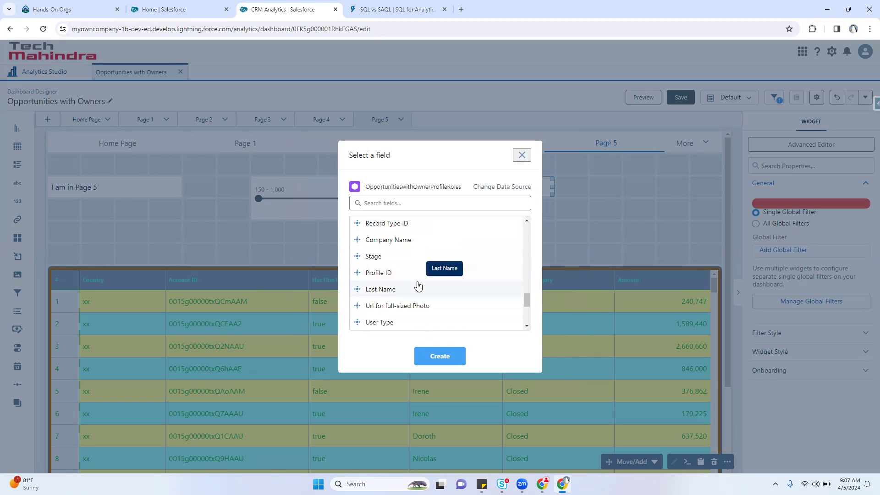
scroll(407, 284, "down", 2)
left_click(406, 285)
left_click(440, 356)
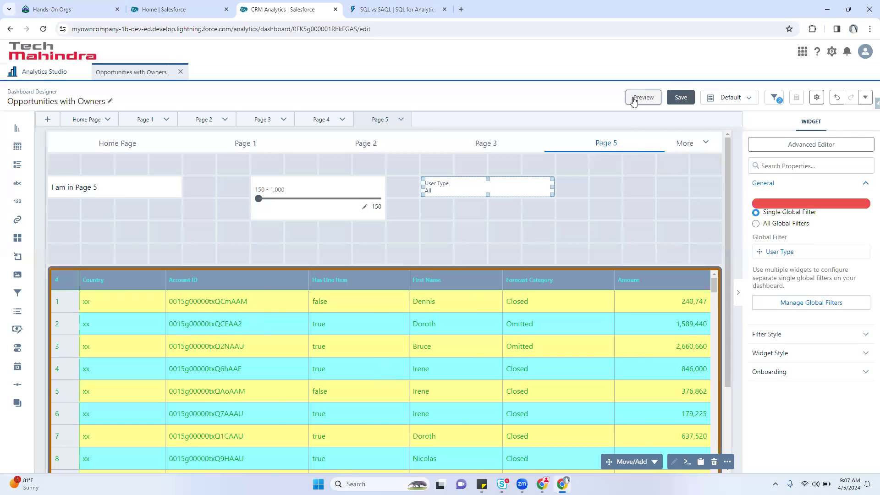
Step: Preview the dashboard, apply the value Standard in the User Type filter to test it, and return to editing
left_click(634, 99)
left_click(525, 173)
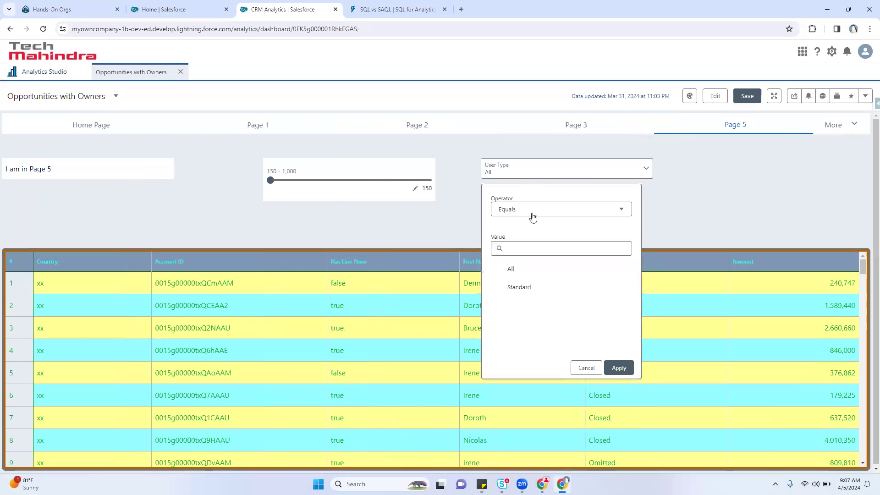
left_click(530, 289)
left_click(618, 368)
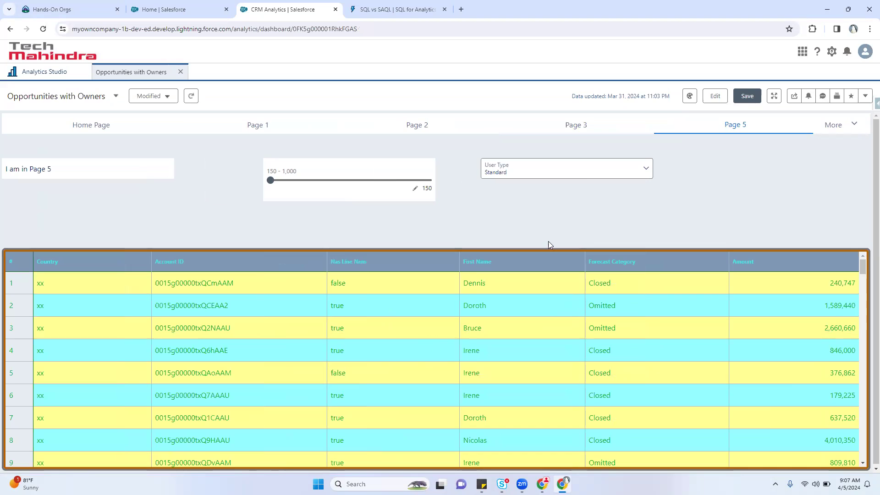
left_click(715, 97)
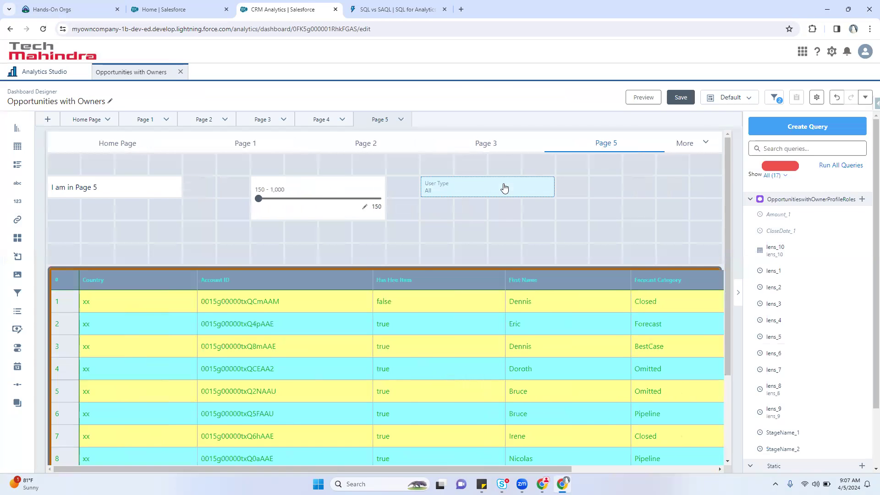
Step: Undo the creation of the User Type global filter in the Page 5 widget
left_click(504, 188)
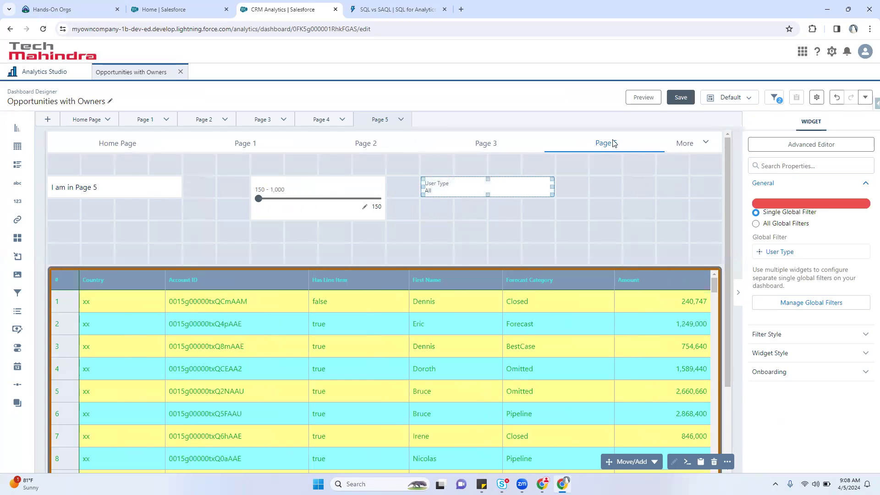
left_click(838, 97)
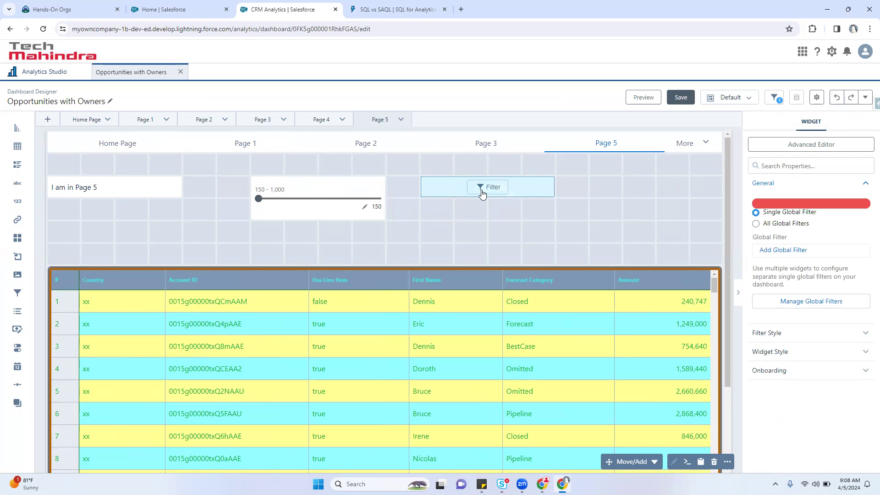
Step: Create the widget's global filter on the Full Name field of the OpportunitieswithOwnerProfileRoles dataset
left_click(482, 194)
left_click(369, 247)
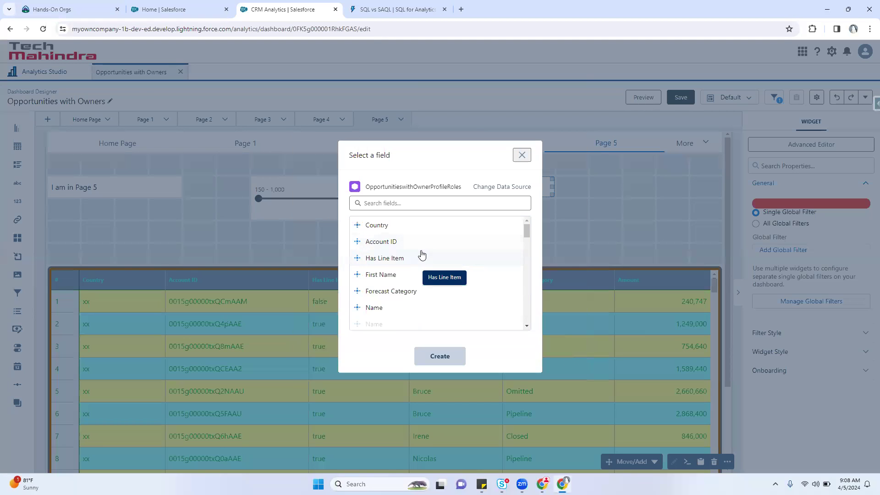
scroll(421, 247, "down", 2)
scroll(421, 248, "up", 2)
scroll(421, 248, "down", 2)
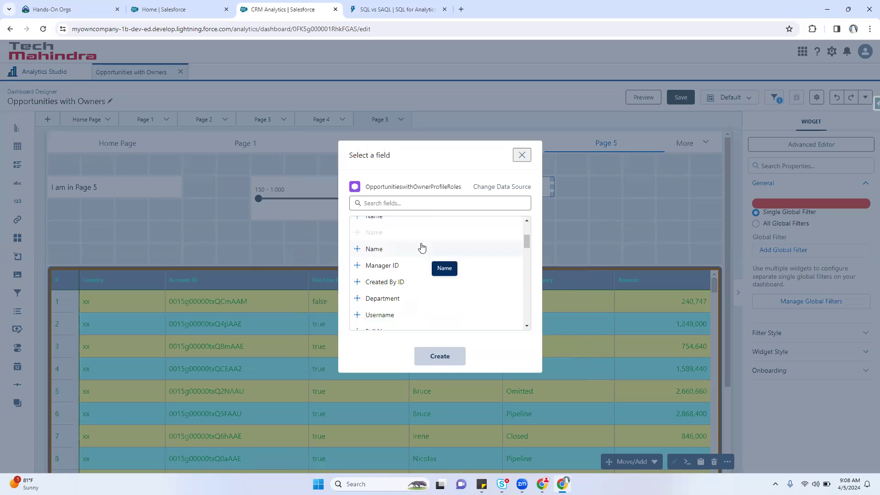
scroll(408, 298, "down", 2)
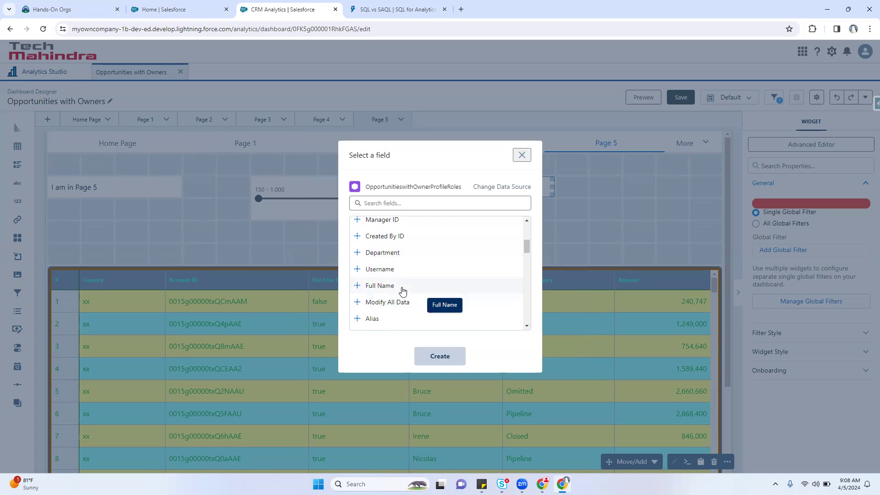
left_click(403, 286)
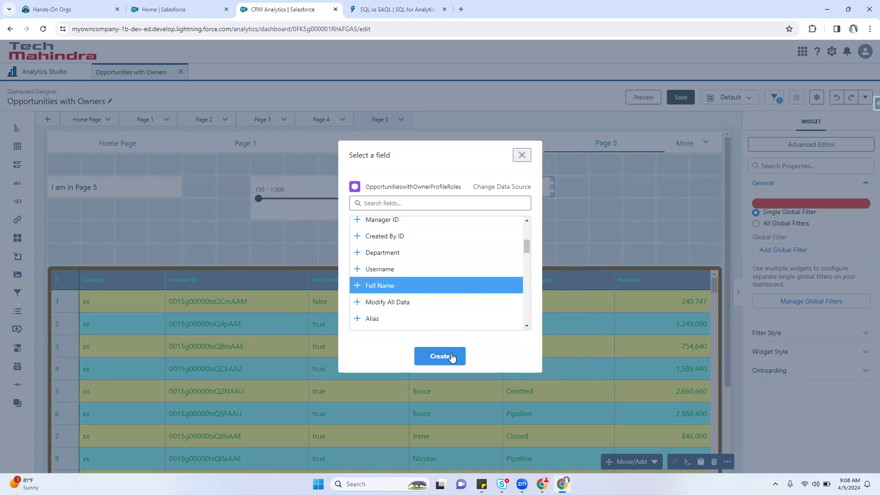
left_click(452, 356)
Step: Preview the dashboard, filter the Page 5 table by two owners in the Full Name filter, and return to editing
left_click(643, 97)
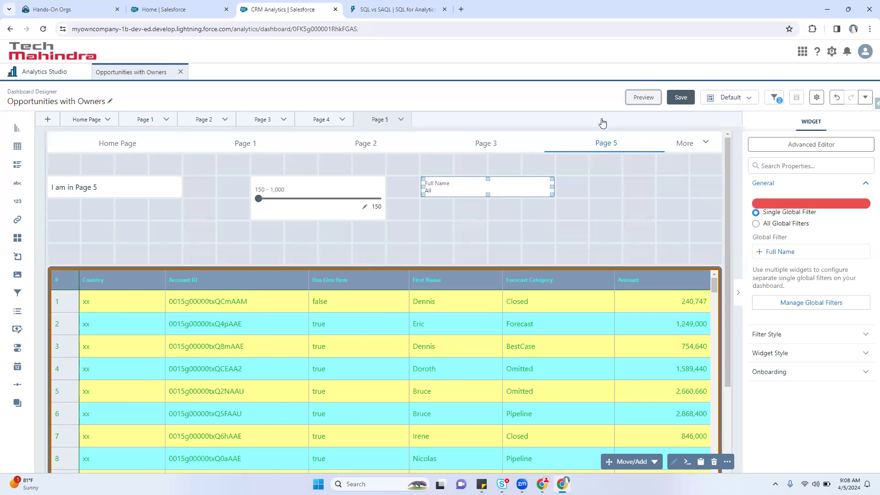
left_click(517, 174)
left_click(523, 310)
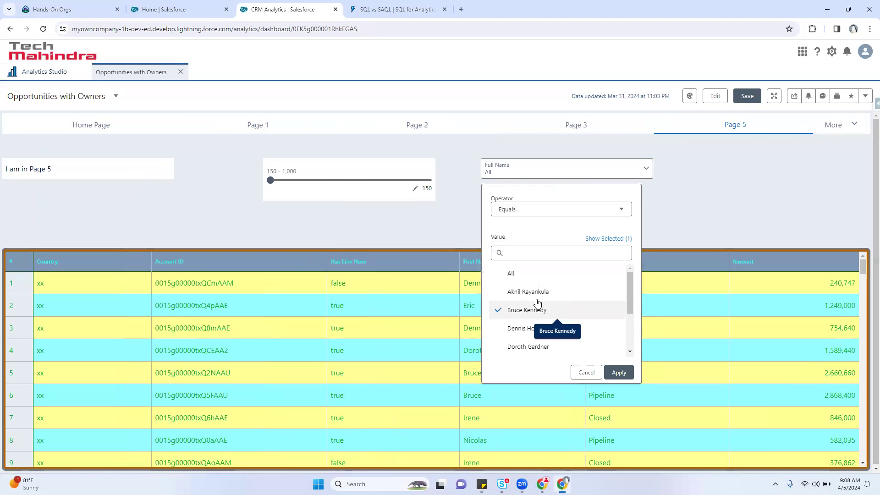
left_click(555, 293)
left_click(619, 372)
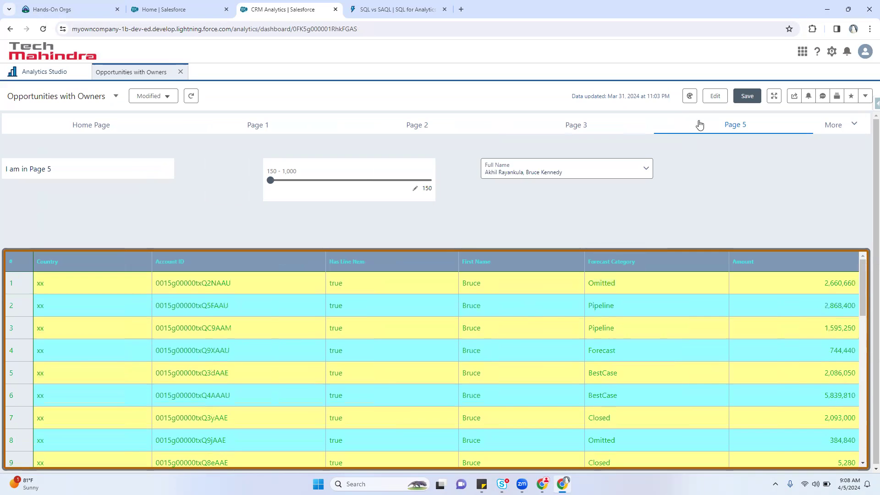
left_click(715, 97)
Step: Check the global filter settings of the Full Name widget on Page 5 and the Name widget on the Home Page
left_click(494, 190)
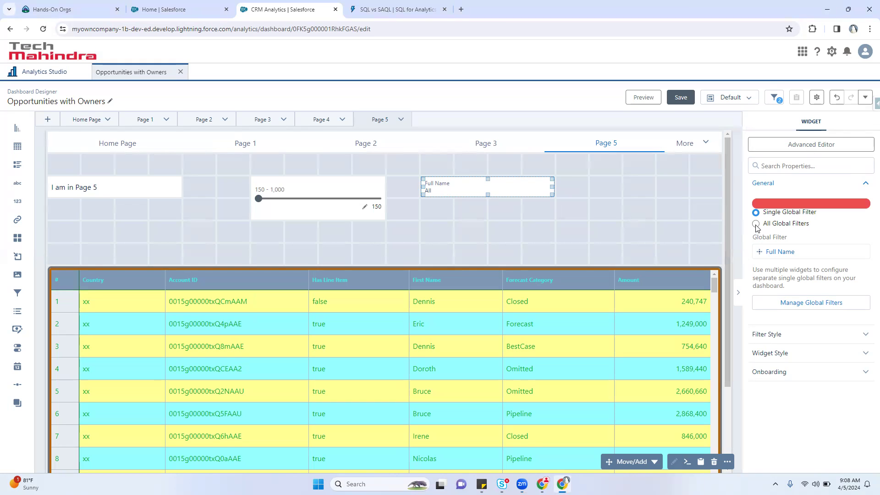
left_click(94, 119)
left_click(91, 167)
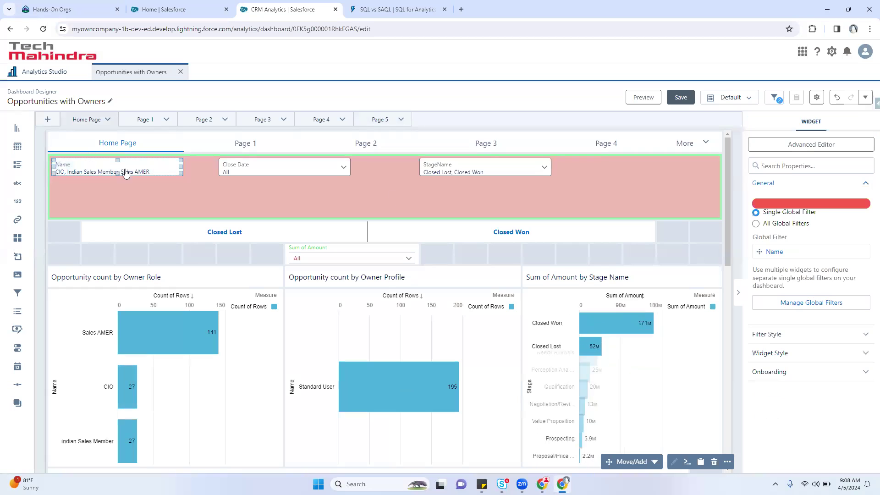
Step: Switch the Full Name filter widget on Page 5 to All Global Filters and try to widen it
left_click(377, 120)
left_click(458, 190)
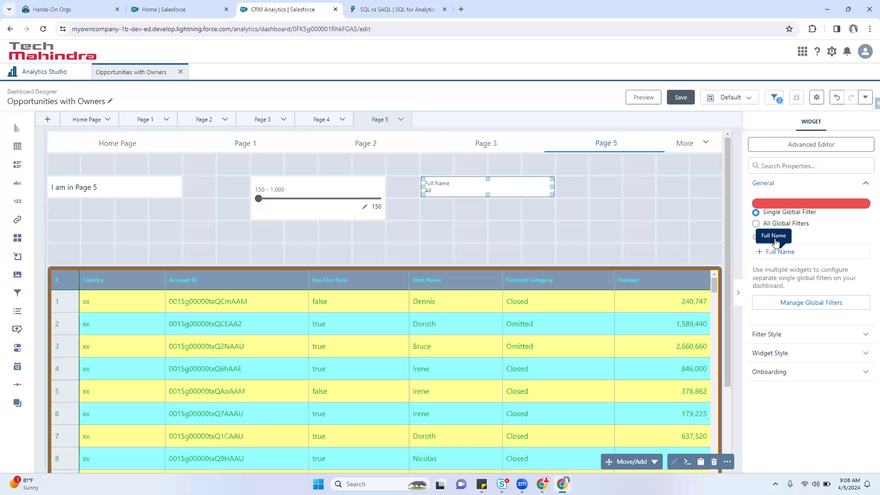
left_click(756, 224)
left_click(587, 193)
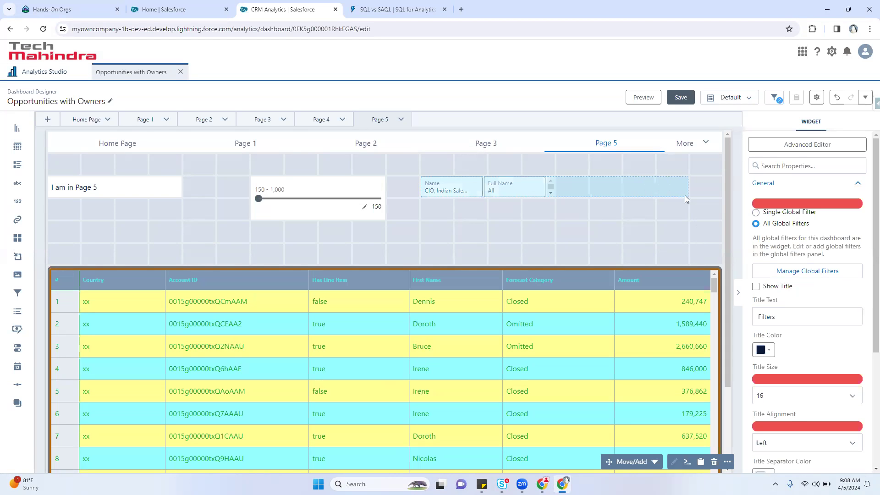
Step: Switch the Home Page's Name filter widget to All Global Filters and try to shift the StageName and Close Date filters aside
left_click(89, 119)
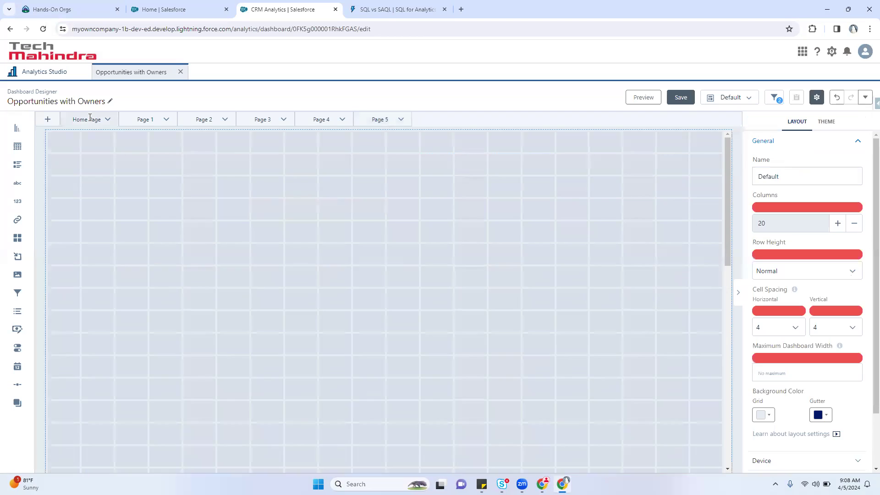
left_click(106, 169)
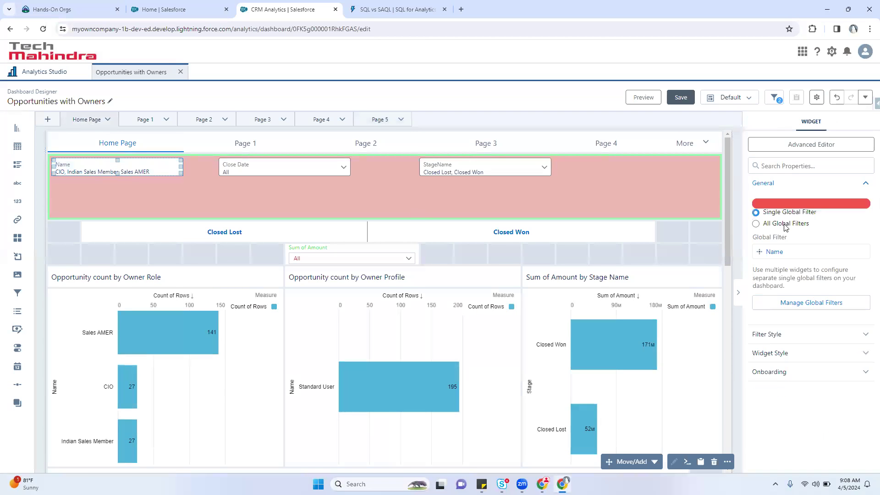
left_click(756, 223)
left_click(467, 166)
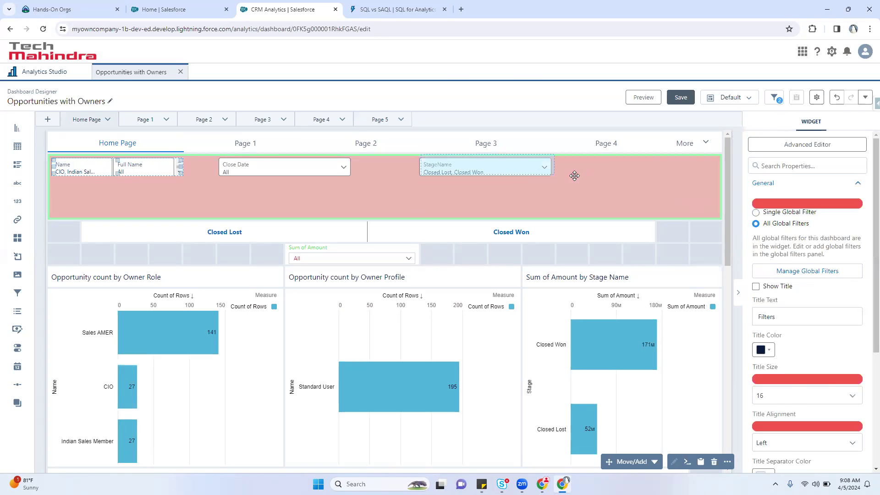
left_click_drag(657, 181, 658, 181)
left_click_drag(328, 164, 531, 180)
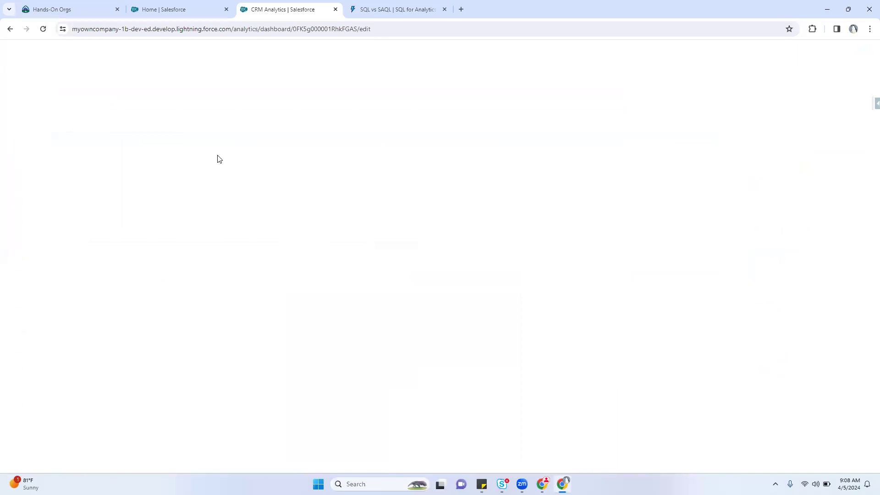
Step: Reload the dashboard page and leave its JSON editor without saving changes
left_click(10, 29)
left_click(44, 30)
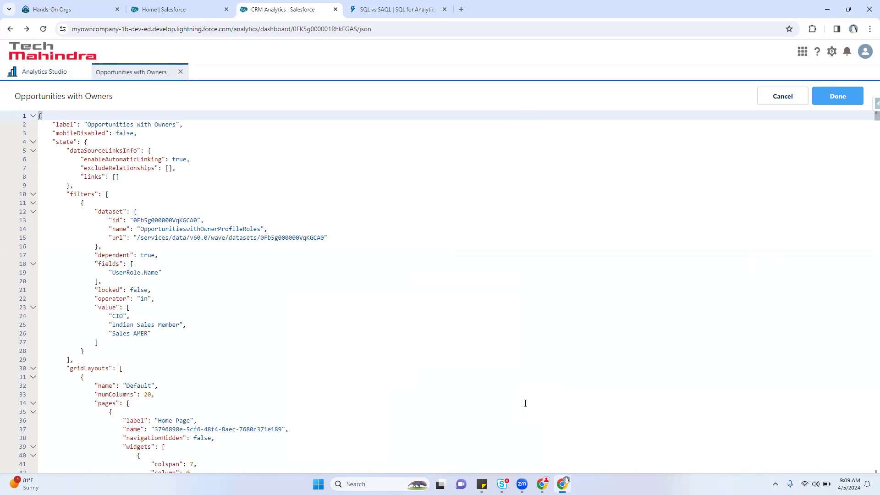
left_click(775, 102)
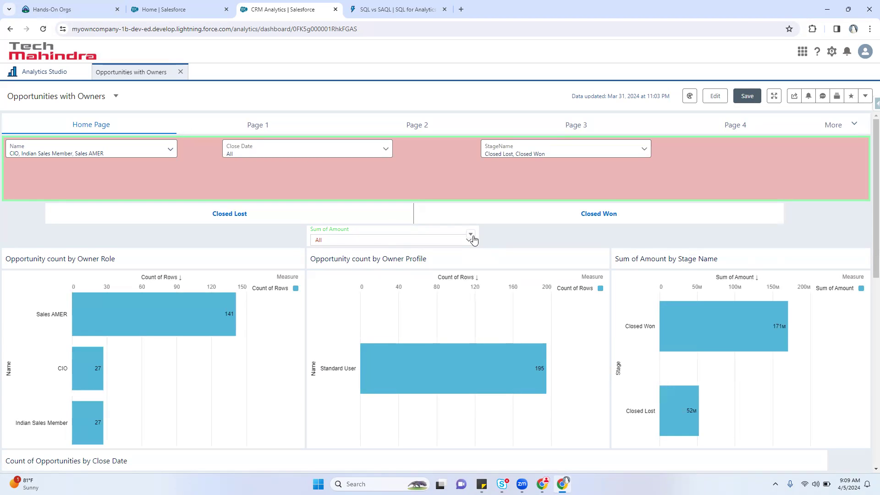
Step: Open Page 5 of the dashboard for editing and add a filter widget beside the range slider
left_click(855, 126)
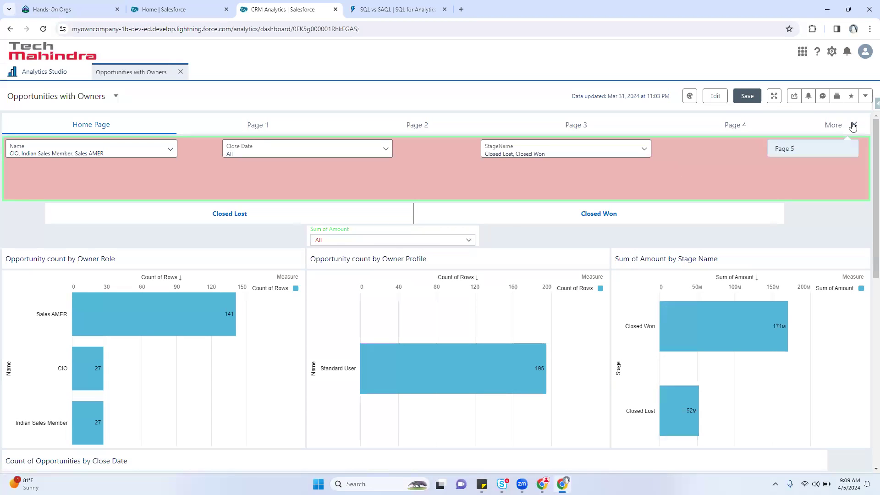
left_click(812, 151)
left_click(715, 96)
left_click_drag(22, 299, 519, 191)
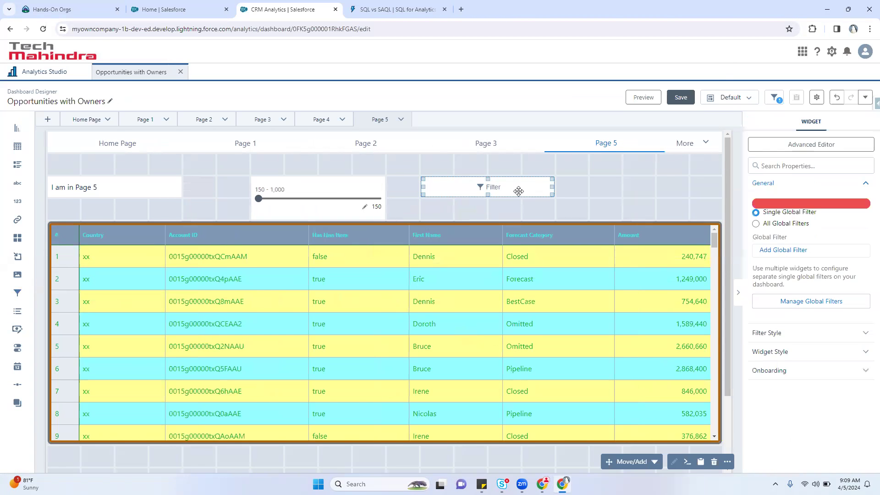
Step: Create the new widget's global filter on the Full Name field of the OpportunitieswithOwnerProfileRoles dataset
left_click(491, 187)
left_click(356, 243)
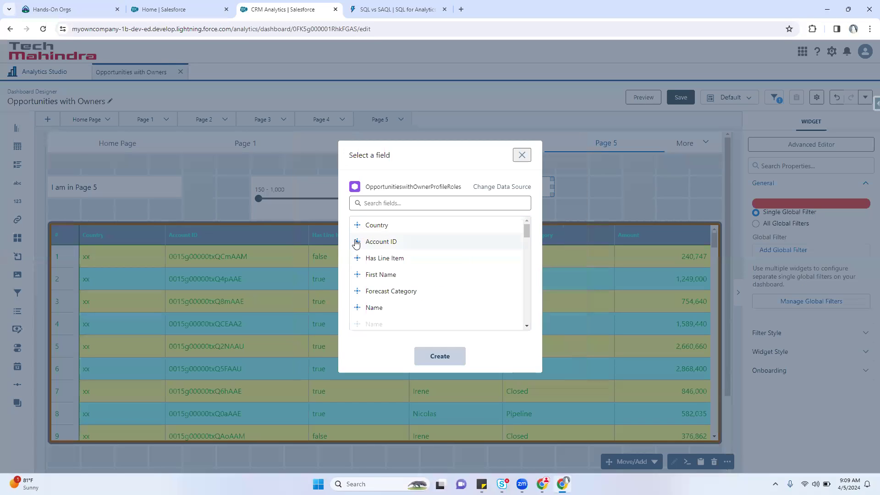
scroll(416, 284, "down", 2)
scroll(414, 300, "down", 1)
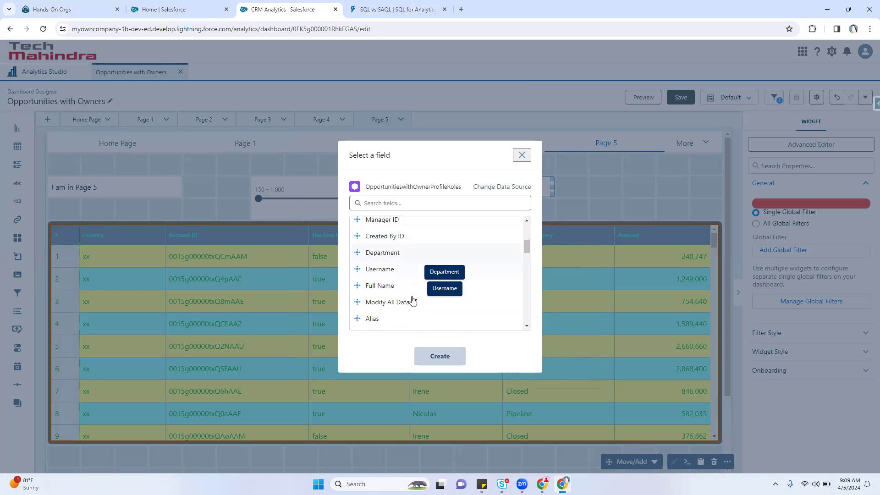
left_click(387, 287)
left_click(447, 356)
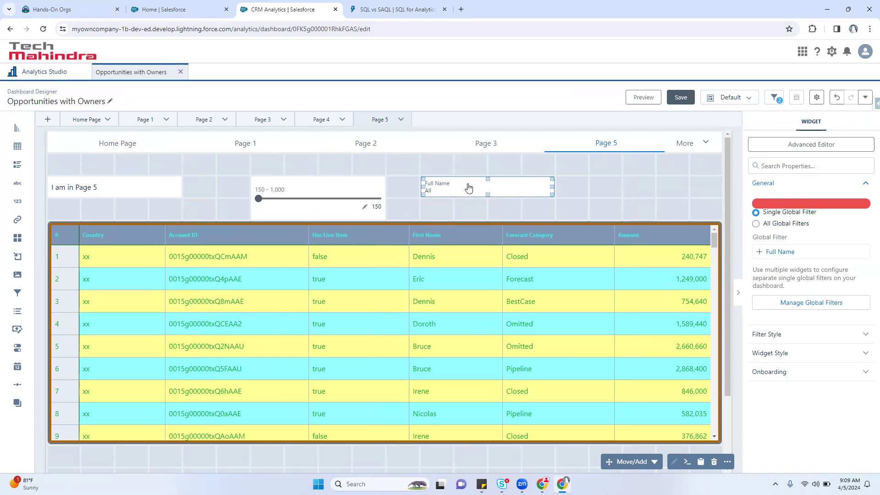
Step: Set the Page 5 filter widget to All Global Filters and widen it
left_click(756, 224)
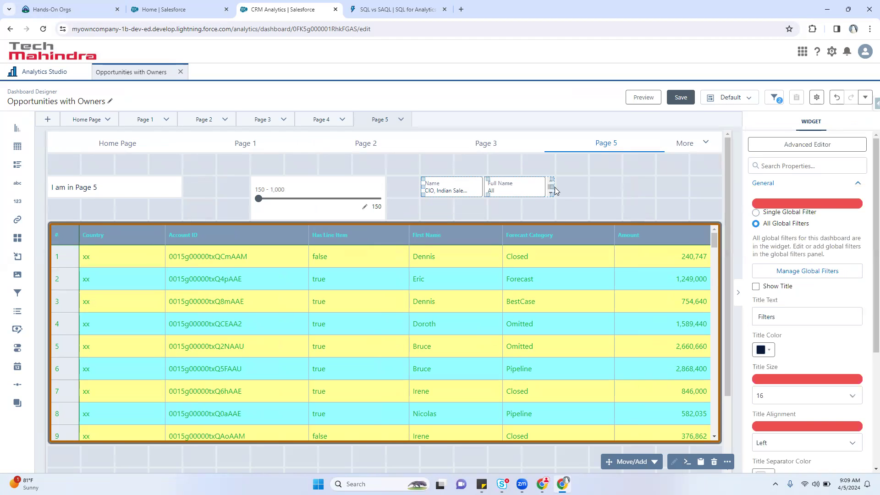
left_click_drag(553, 187, 573, 188)
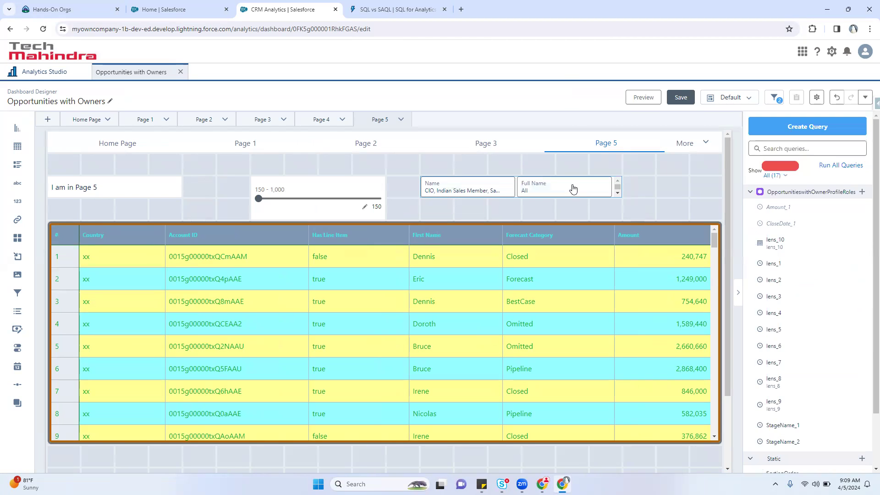
Step: Change the title of the Full Name global filter to "user full name"
left_click(849, 271)
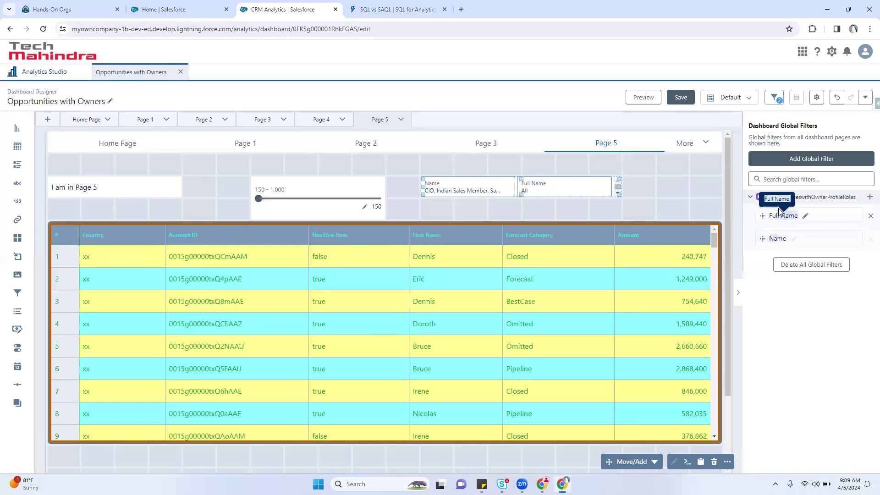
left_click(805, 216)
left_click(805, 216)
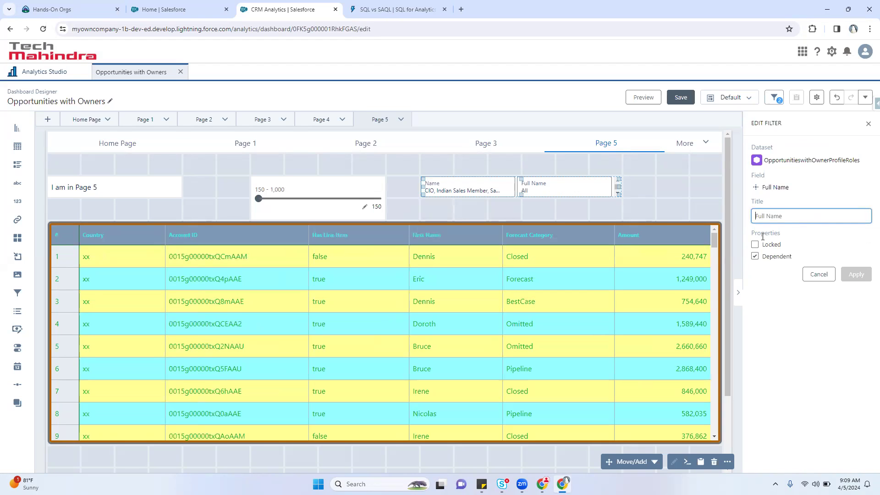
type("user full name")
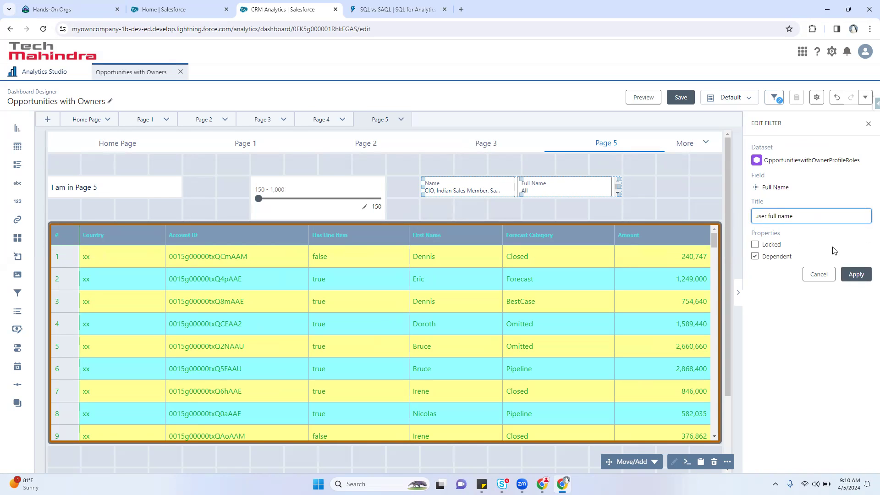
left_click(856, 274)
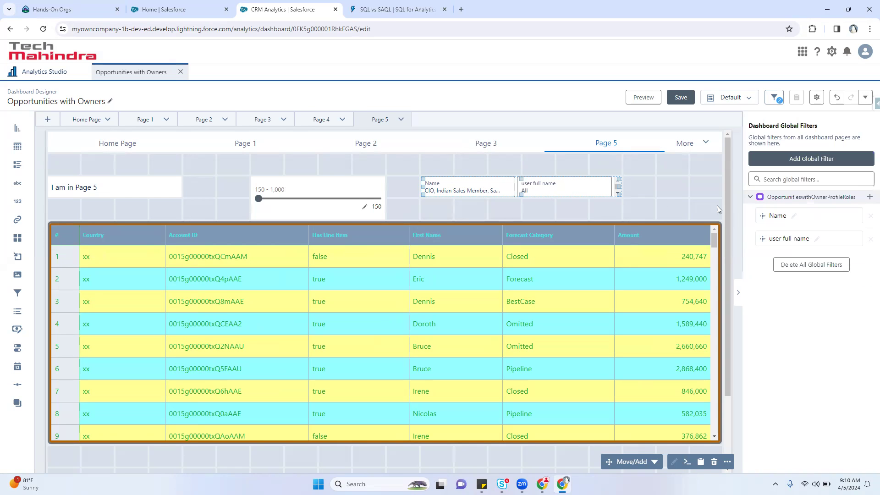
Step: Delete all global filters from the dashboard and check the filter widget on the Home Page
left_click(870, 242)
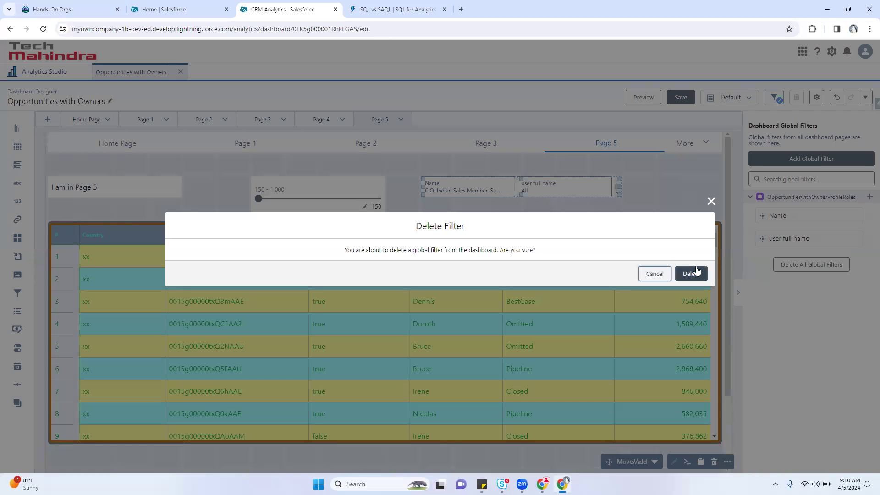
left_click(665, 274)
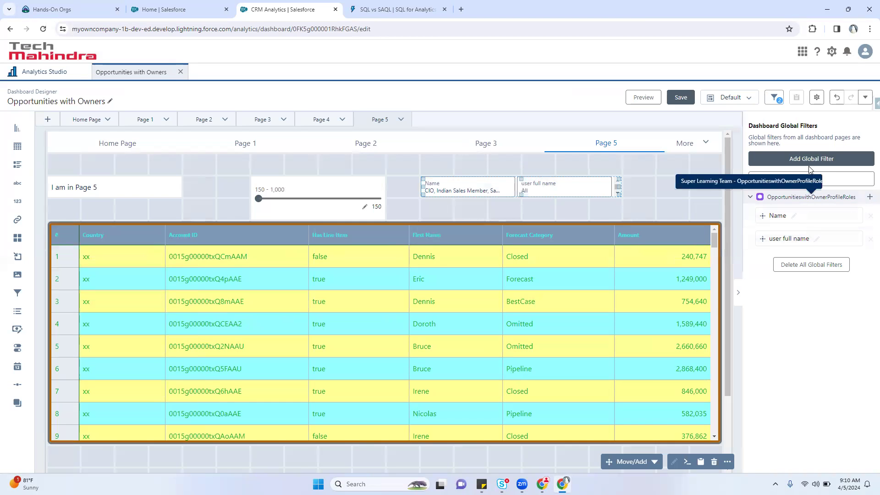
left_click(802, 265)
left_click(694, 282)
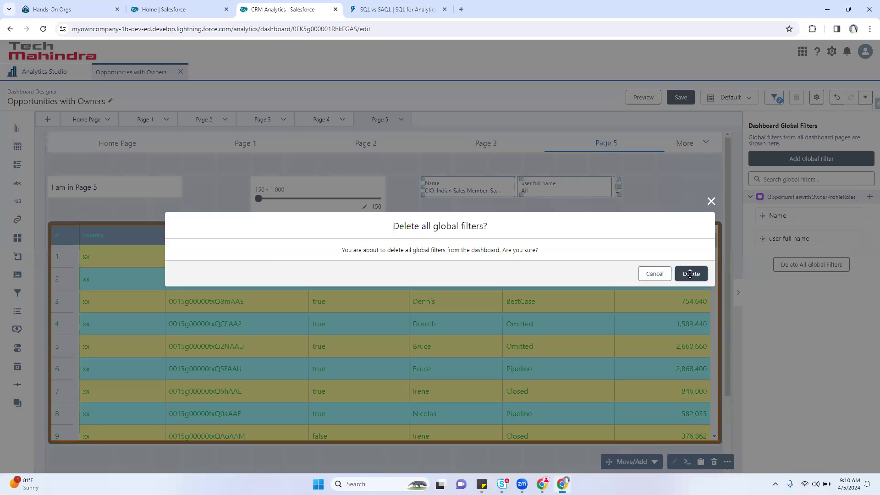
left_click(74, 120)
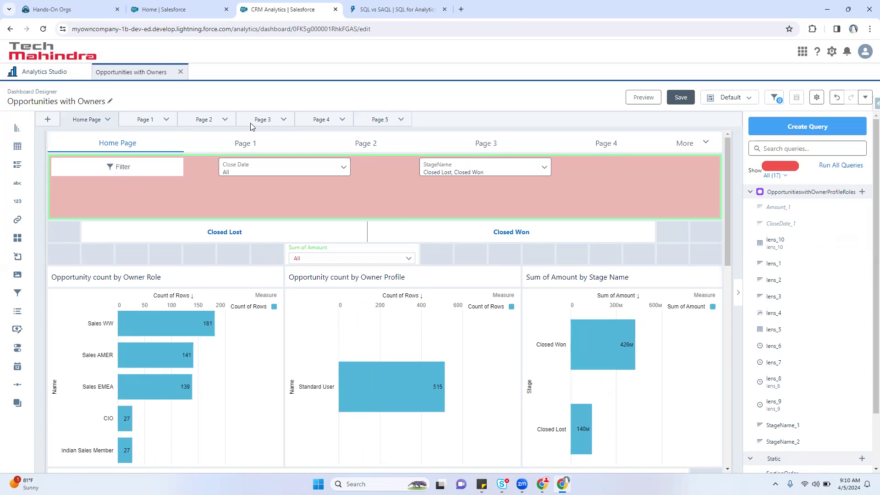
Step: Create a global filter on the First Name field in the Page 5 filter widget and widen the widget
left_click(373, 121)
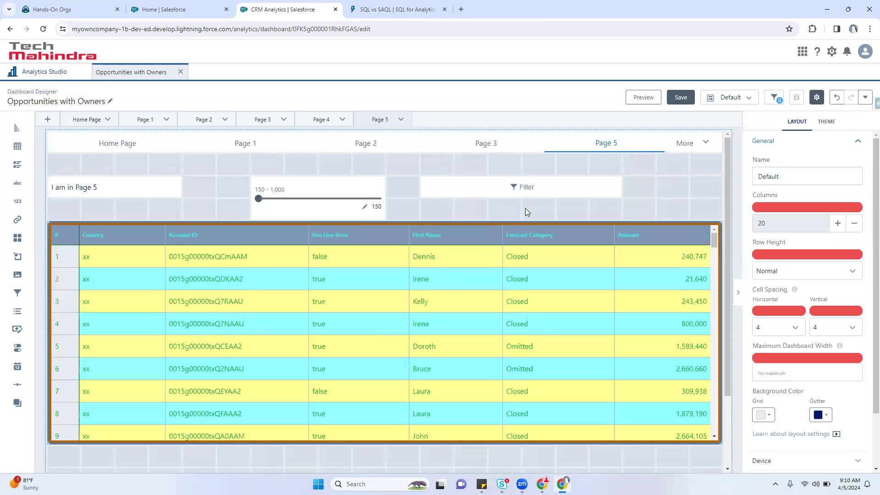
left_click(525, 187)
left_click(361, 240)
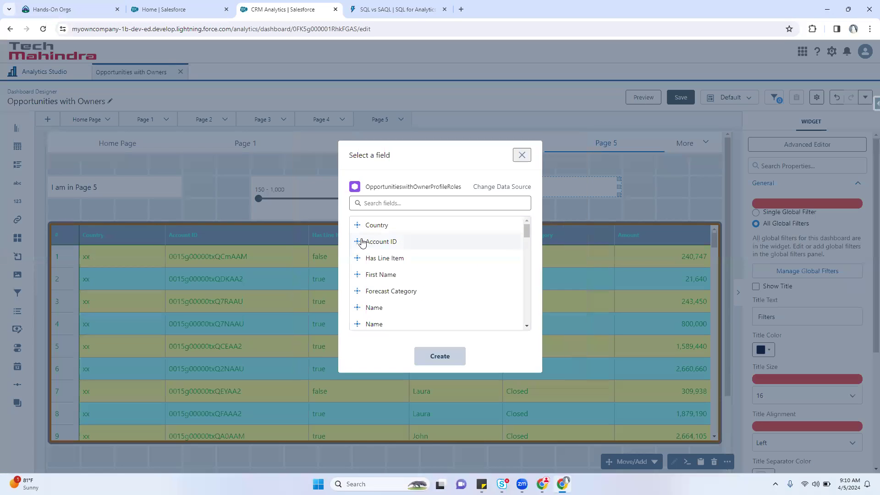
left_click(391, 275)
left_click(440, 356)
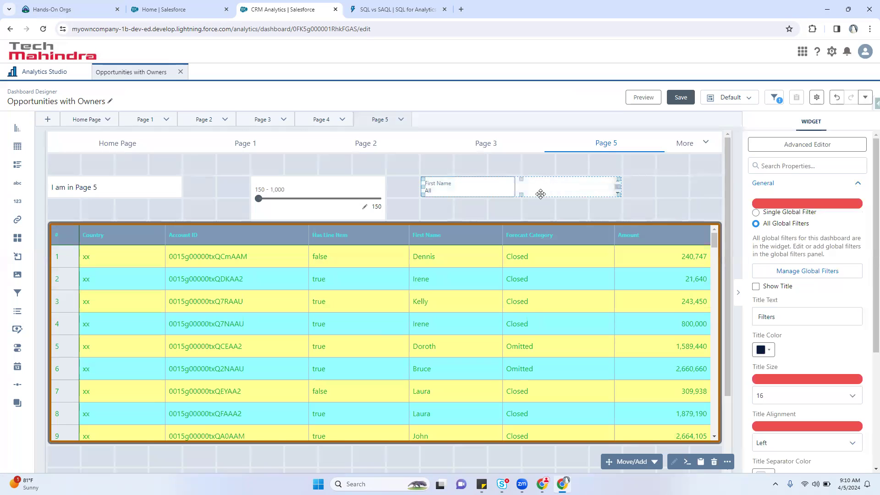
left_click_drag(619, 187, 635, 188)
left_click(567, 189)
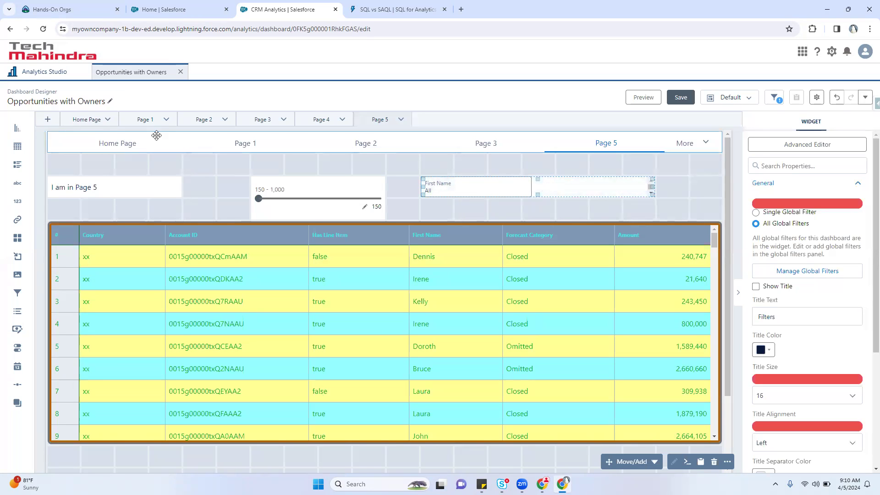
Step: Compare the filter widget on the Home Page with the All Global Filters widget on Page 5
left_click(87, 146)
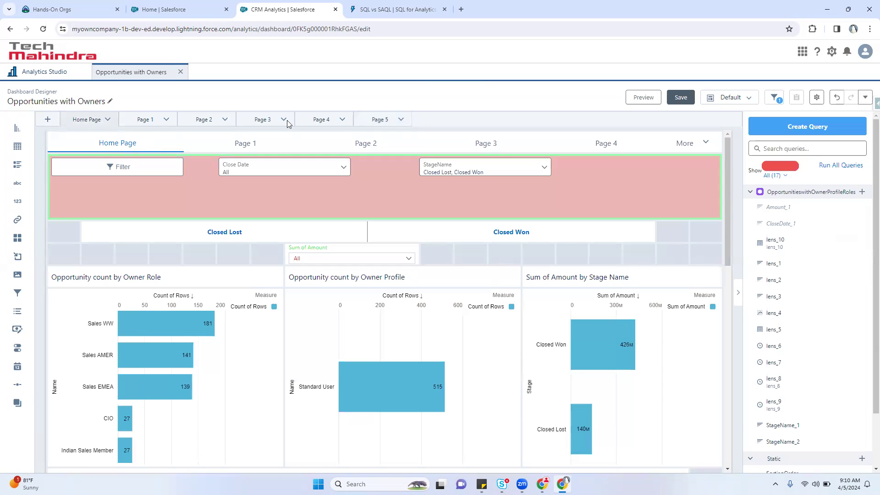
left_click(372, 120)
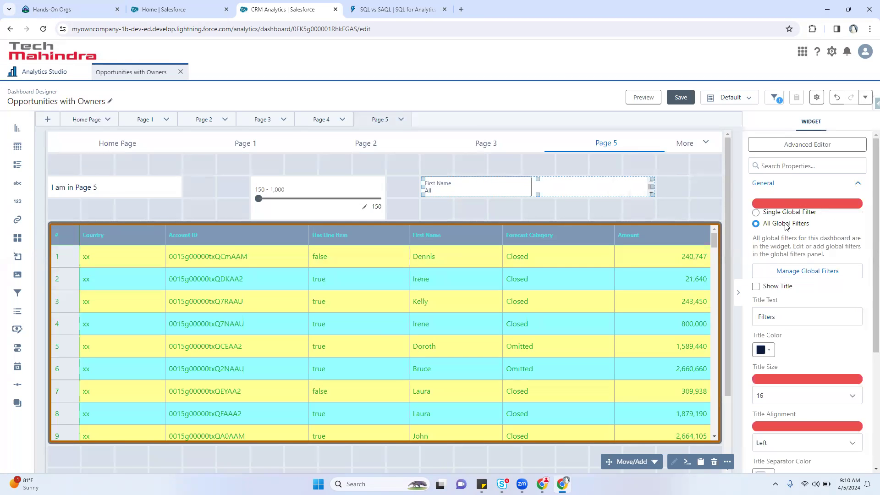
left_click(83, 120)
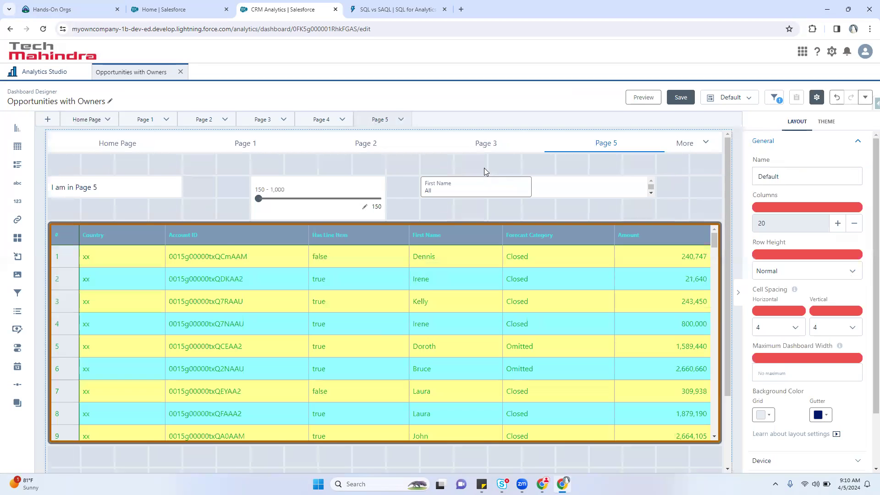
Step: Show the title of the Page 5 filter widget and set its text to "filter section"
left_click(480, 184)
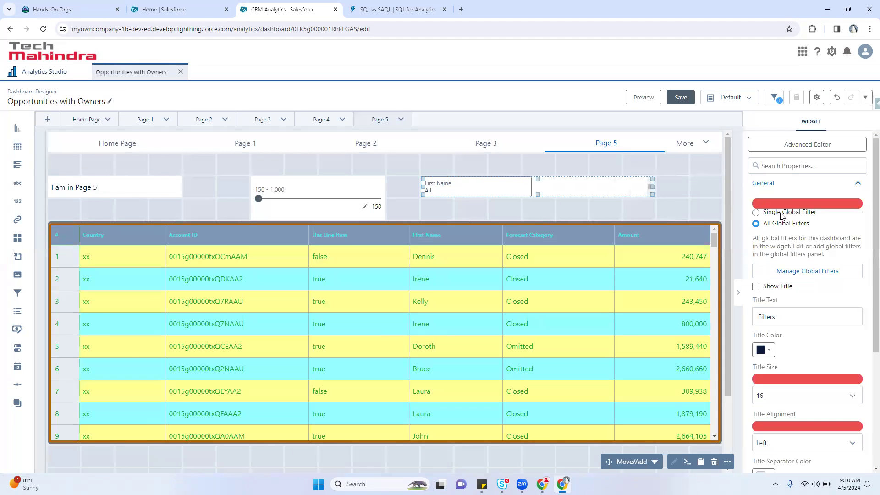
left_click(791, 289)
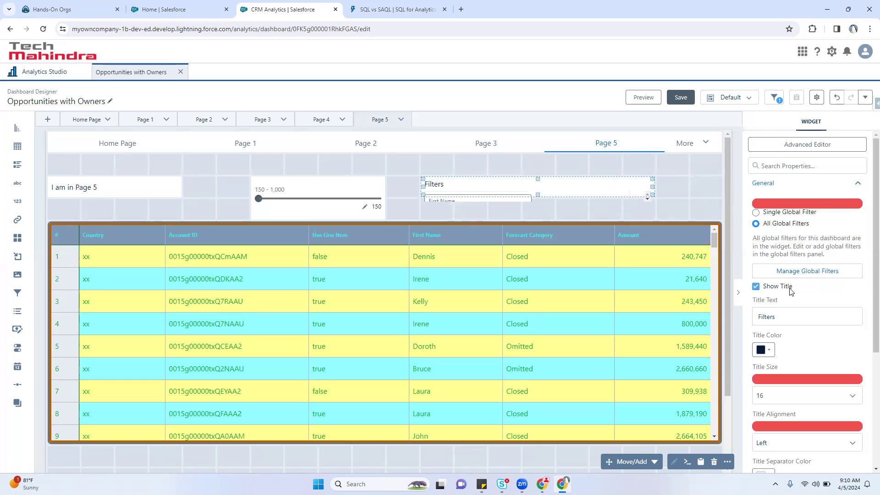
left_click(791, 292)
left_click(784, 292)
type("fi")
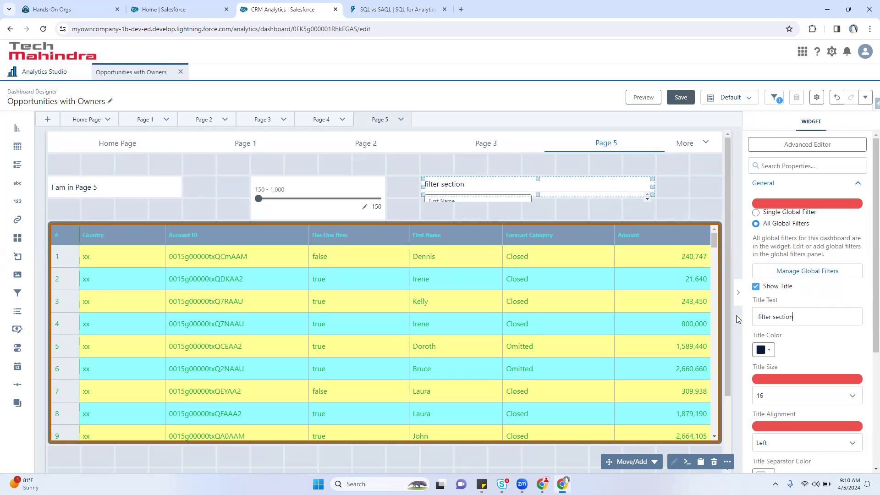
Step: Set the filter widget's title color to red
left_click(765, 350)
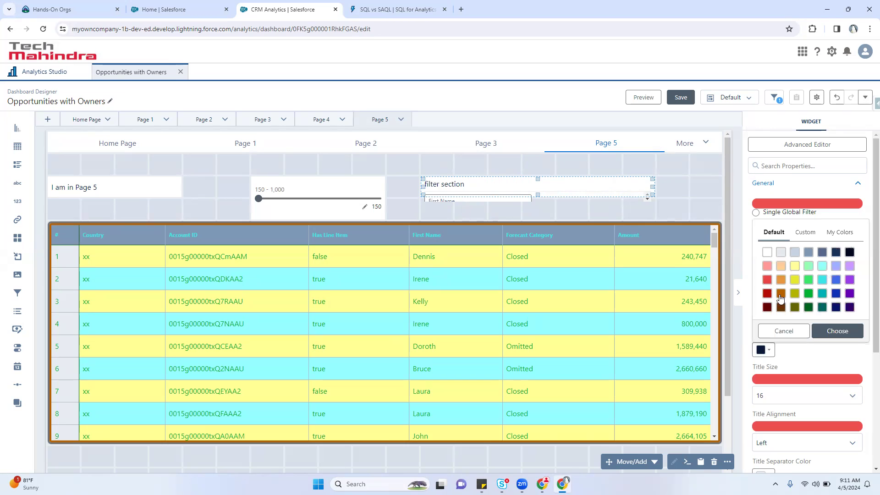
left_click(767, 279)
left_click(838, 331)
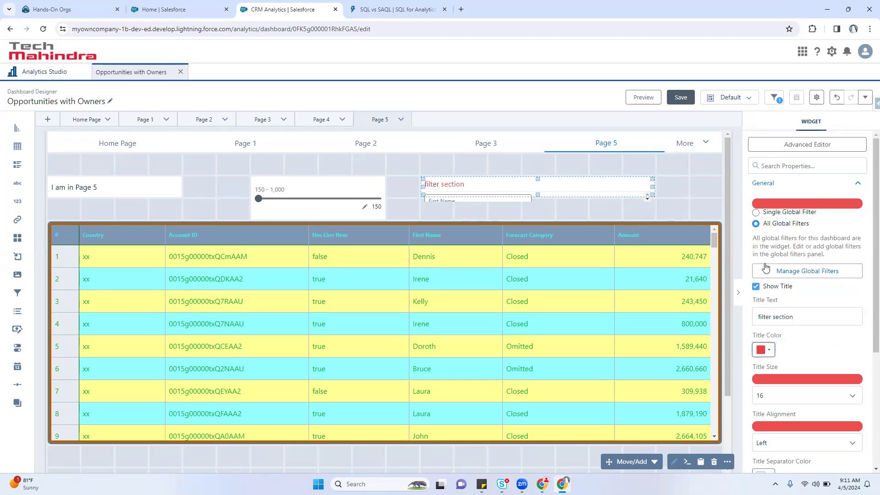
Step: Set the Page 5 filter widget's title size to 20
scroll(833, 297, "down", 3)
left_click(771, 313)
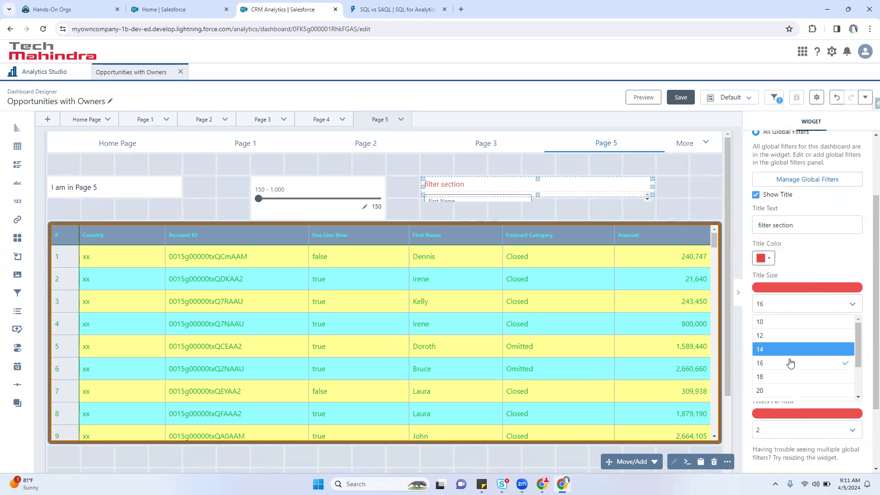
left_click(789, 390)
scroll(652, 213, "down", 3)
scroll(591, 257, "up", 3)
Step: Set the filter style's background color to grayish blue for the Page 5 filter widget
left_click(795, 397)
scroll(808, 361, "down", 4)
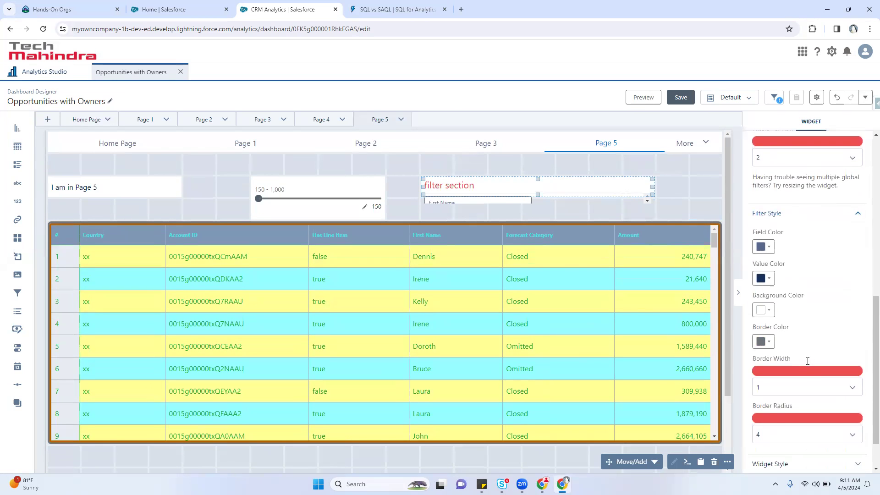
left_click(765, 312)
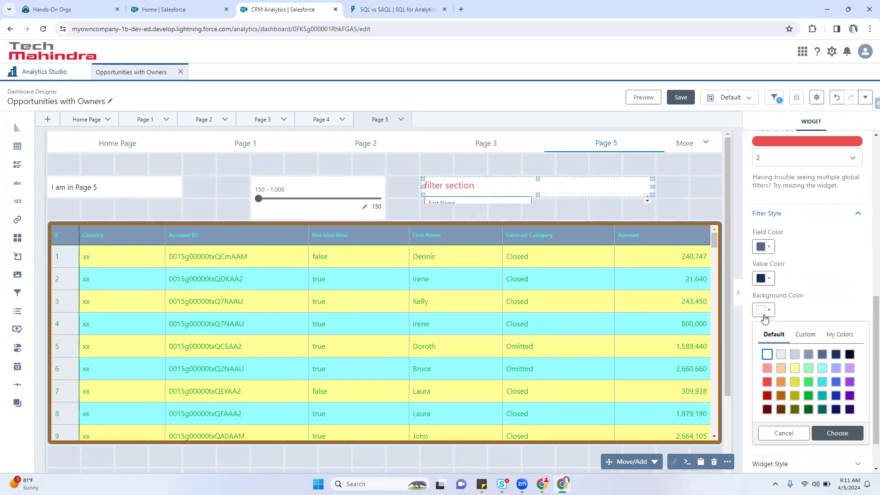
left_click(808, 354)
left_click(836, 434)
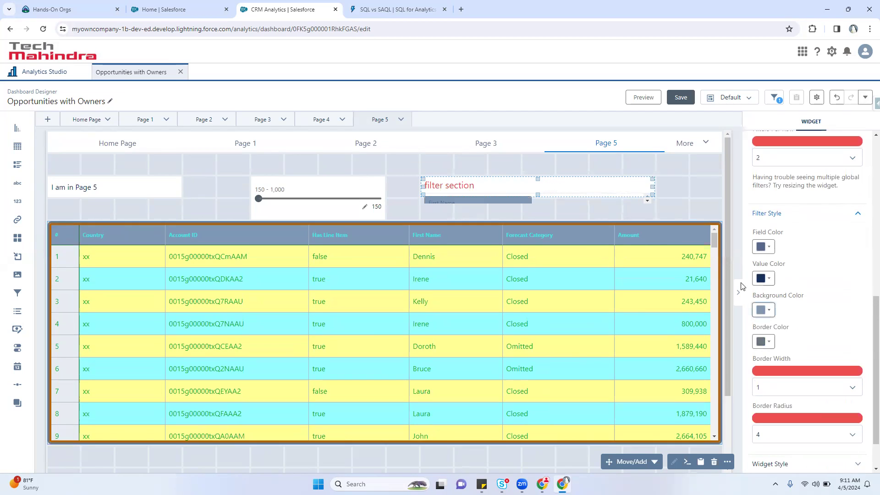
Step: Move the Page 5 table down one grid row and increase the filter widget's height to fill the freed space
left_click_drag(525, 267, 523, 289)
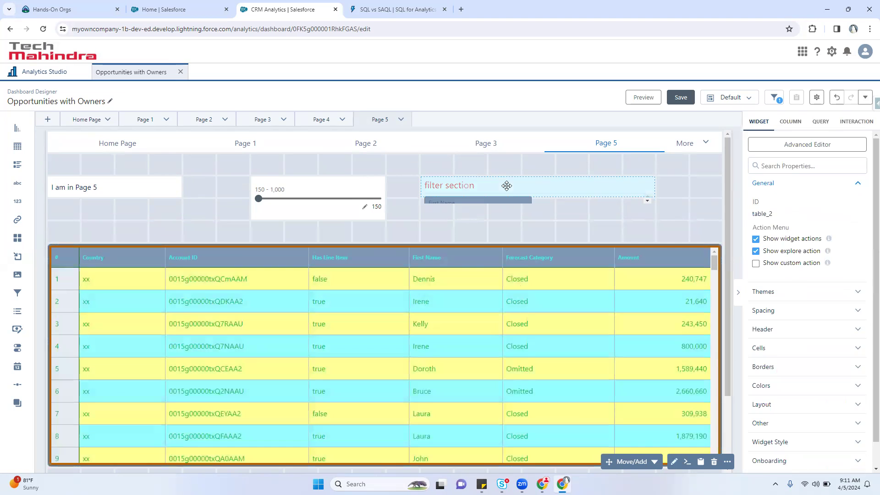
left_click(507, 187)
left_click_drag(538, 197, 539, 216)
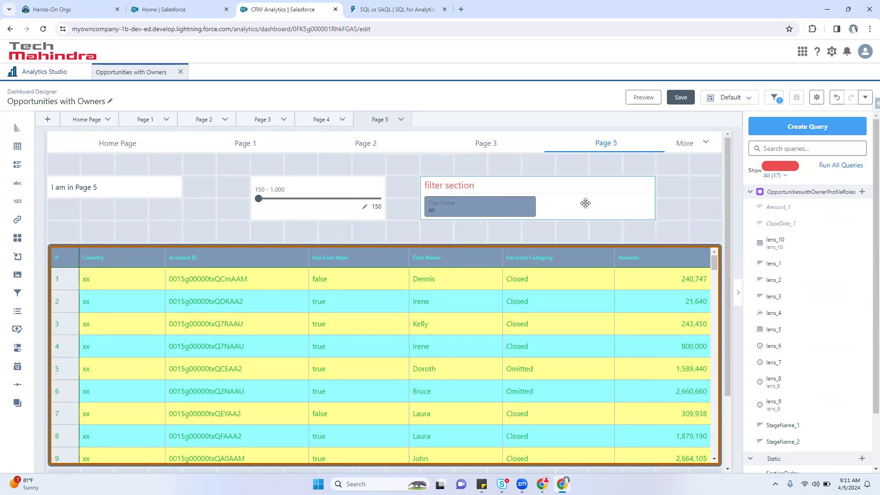
Step: Set the filter style's value color to light purple for the Page 5 filter widget
left_click(556, 216)
scroll(842, 316, "down", 4)
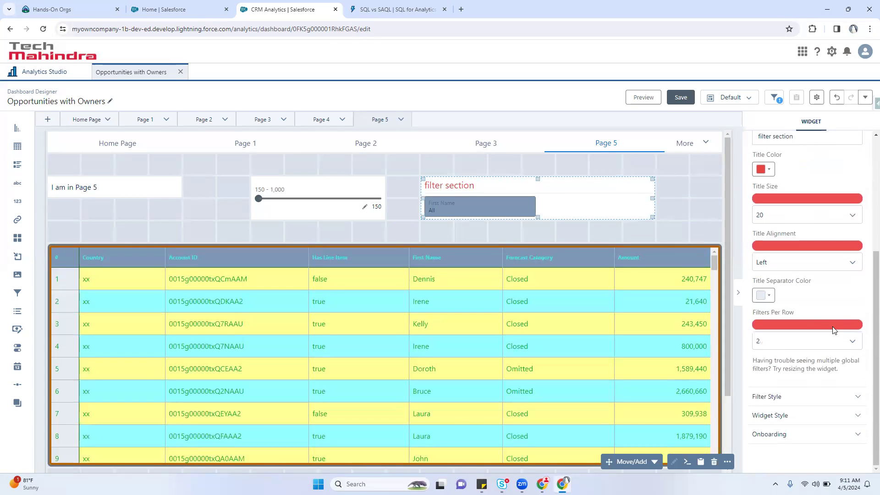
left_click(764, 397)
scroll(771, 255, "down", 4)
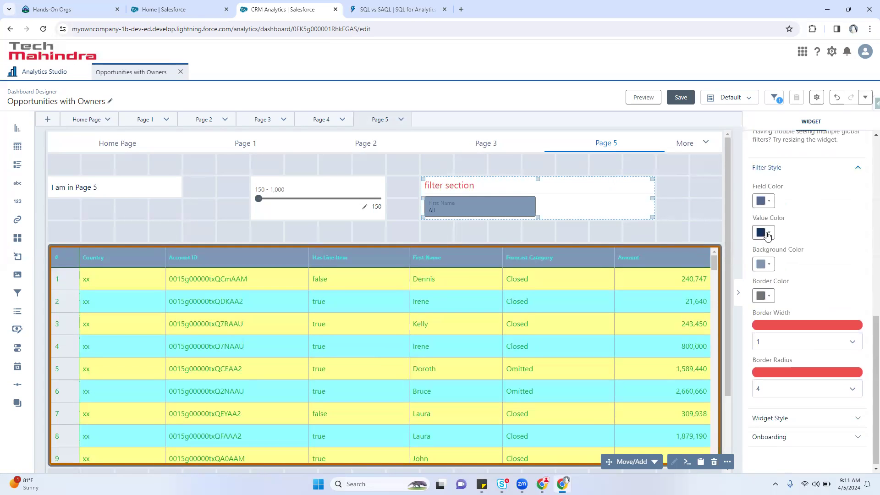
left_click(760, 233)
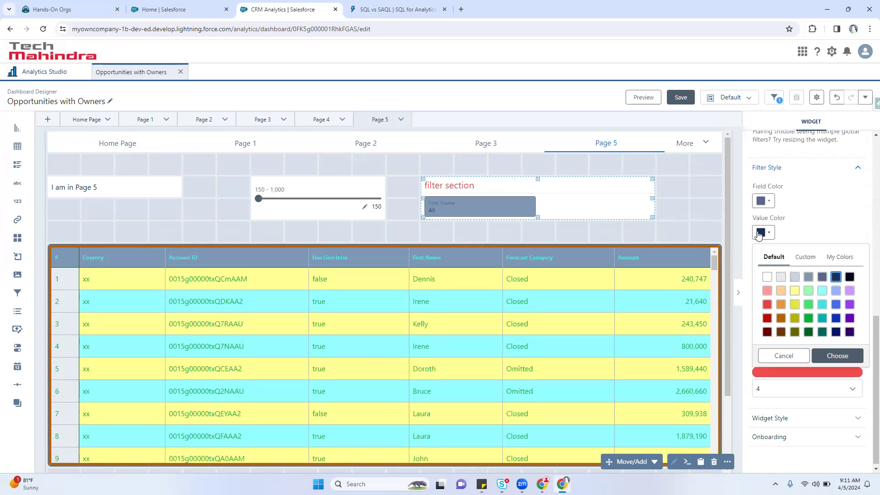
left_click(837, 290)
left_click(850, 290)
left_click(838, 356)
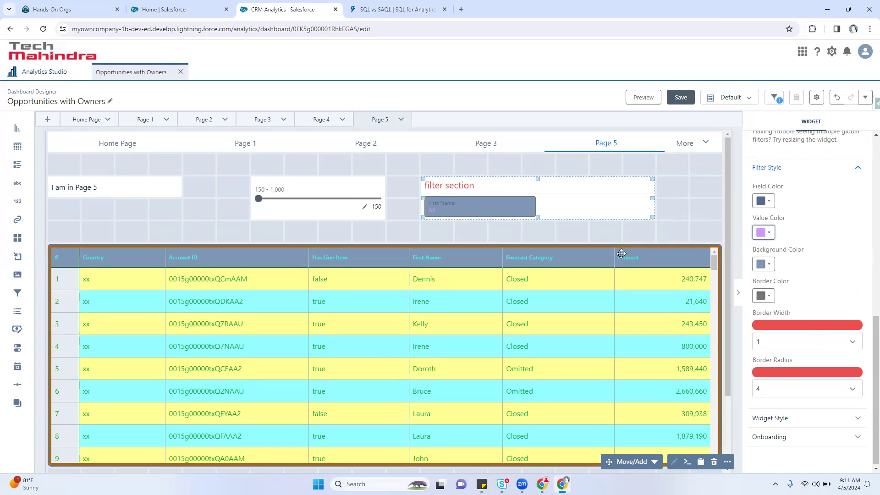
Step: Set the filter style's border width to 4 and its border radius to 8
scroll(821, 339, "down", 1)
left_click(768, 339)
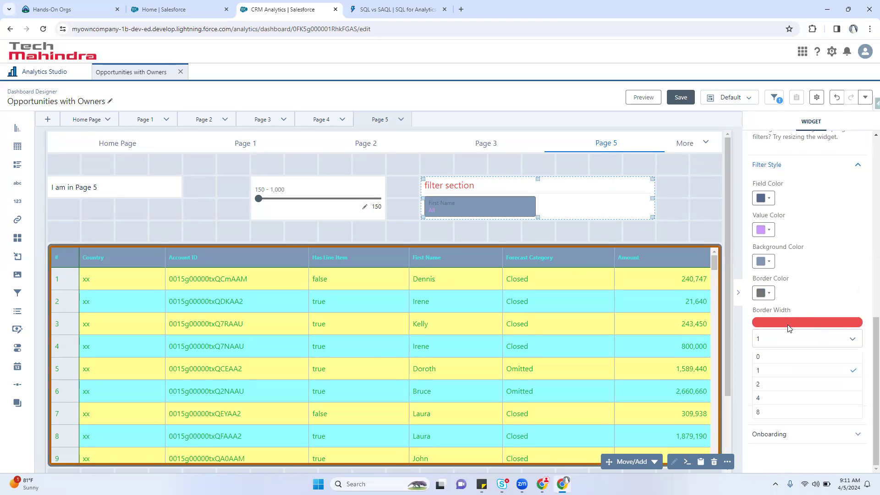
left_click(779, 398)
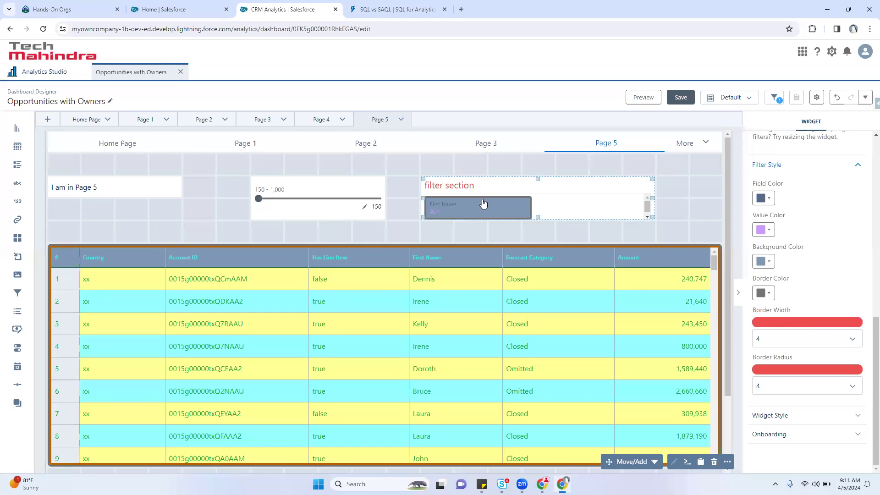
left_click(794, 387)
left_click(782, 450)
Step: In the widget style, turn on the border on all sides of the filter widget and color it yellow
left_click(795, 416)
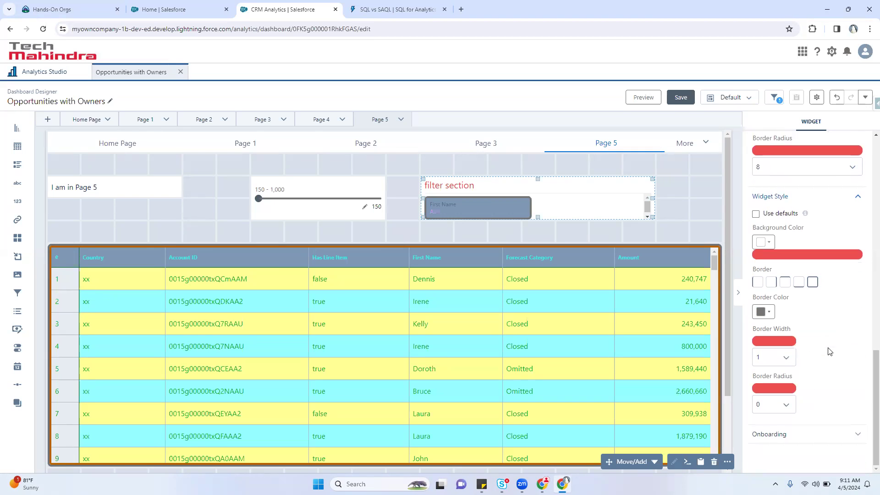
left_click(814, 284)
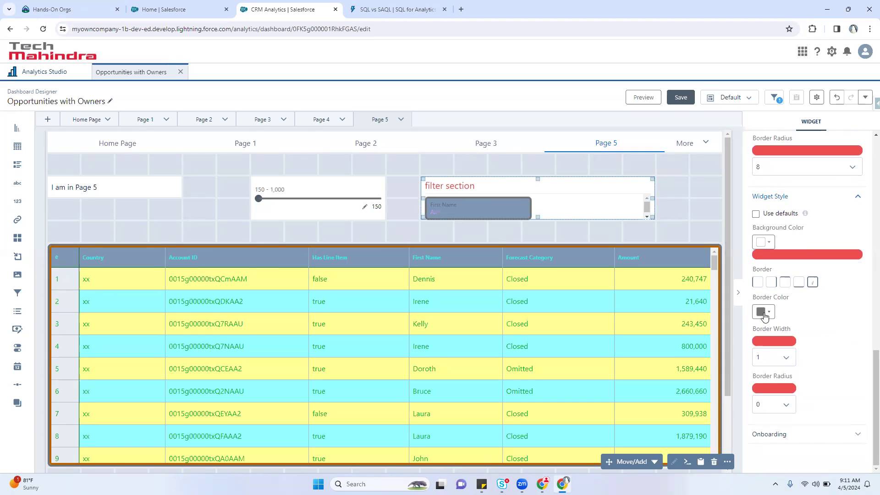
left_click(764, 312)
left_click(798, 389)
left_click(838, 436)
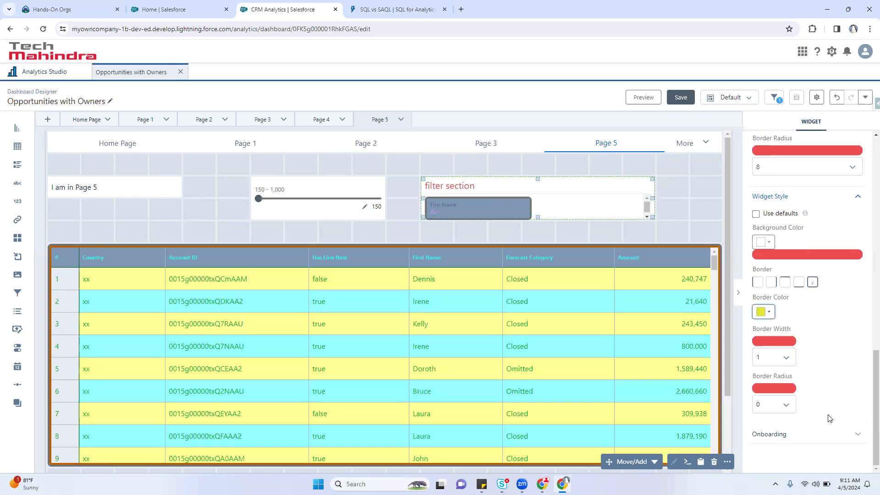
Step: Set the filter widget's outer border width to 8 and change its border color to light green
left_click(774, 358)
left_click(781, 417)
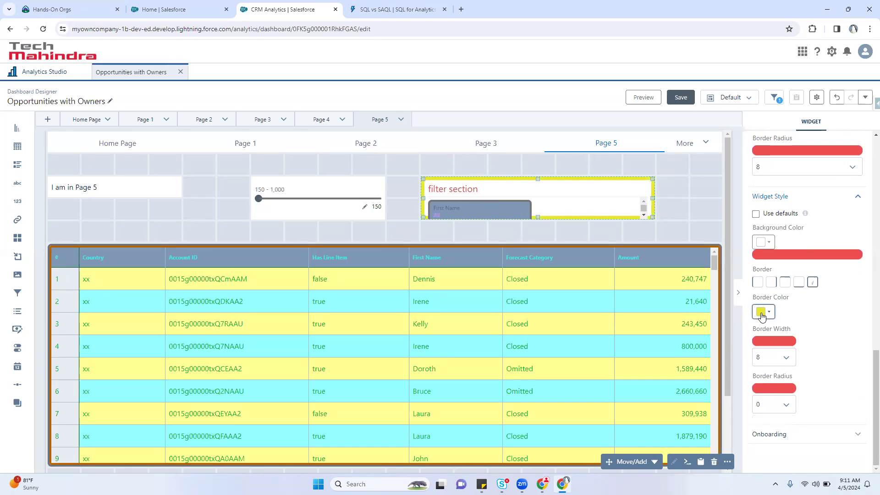
left_click(763, 312)
left_click(810, 384)
left_click(809, 370)
left_click(838, 435)
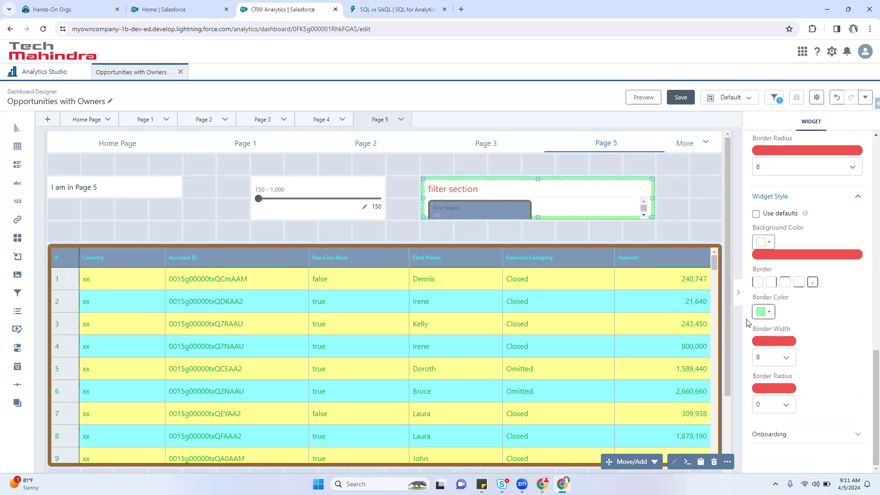
Step: Set the filter widget's outer border radius to 8 and show its onboarding settings
left_click(775, 403)
left_click(770, 456)
left_click(802, 435)
scroll(825, 399, "down", 2)
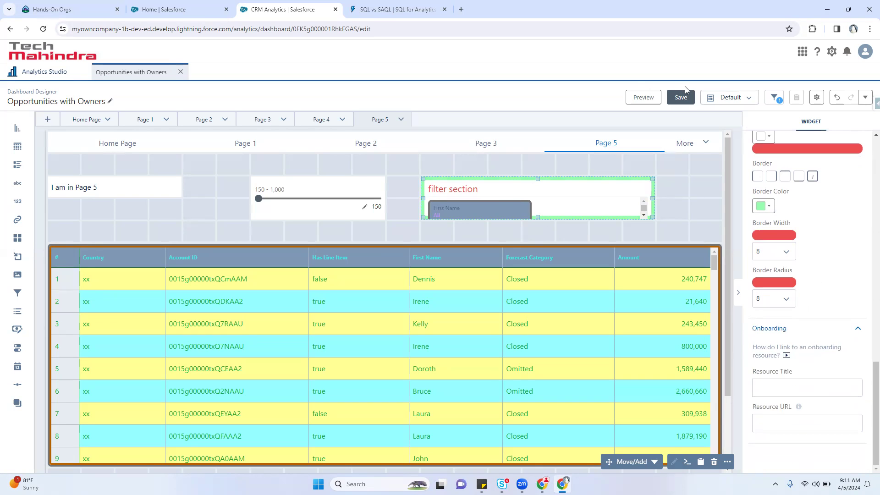
Step: Preview the dashboard and check the available column options and widget actions of the Page 5 table
left_click(645, 87)
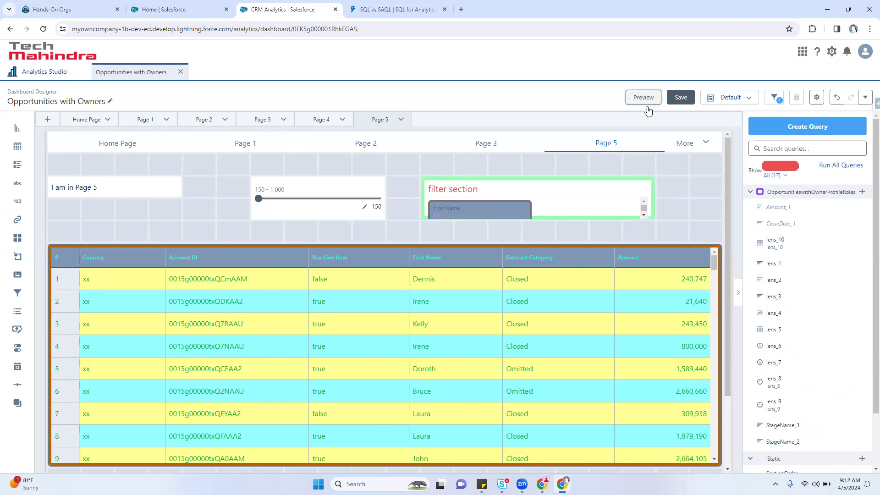
left_click(644, 97)
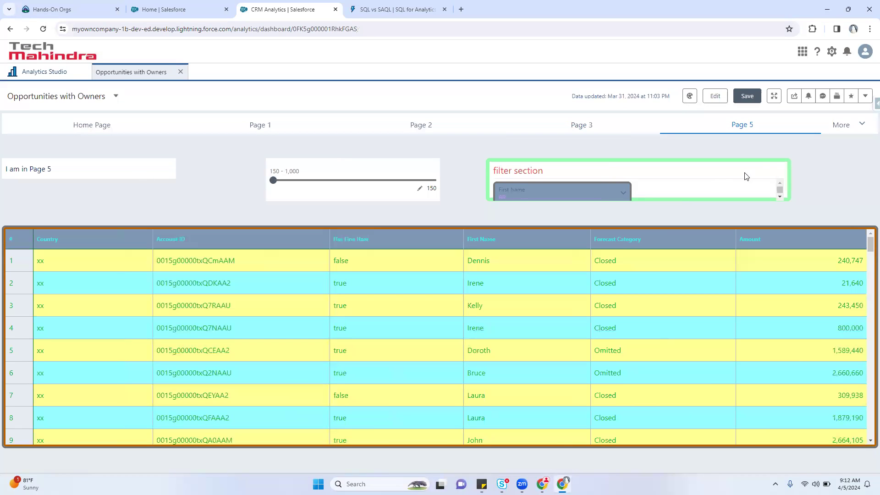
left_click(858, 239)
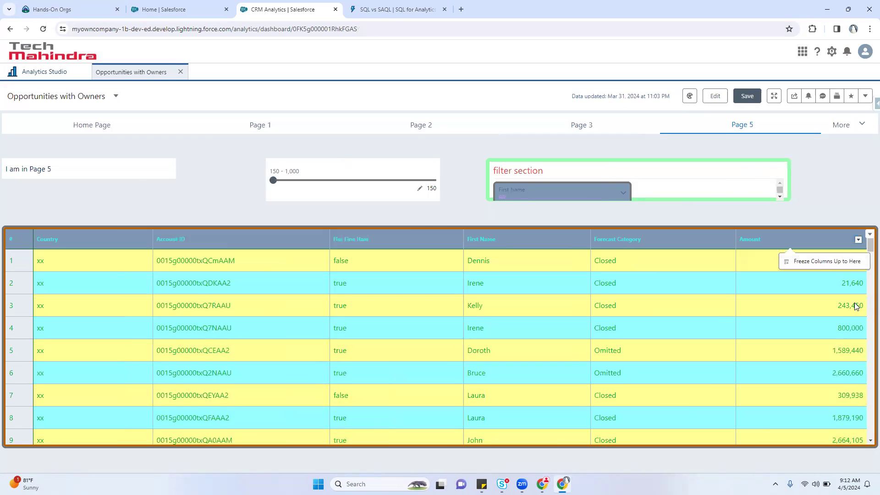
left_click(870, 234)
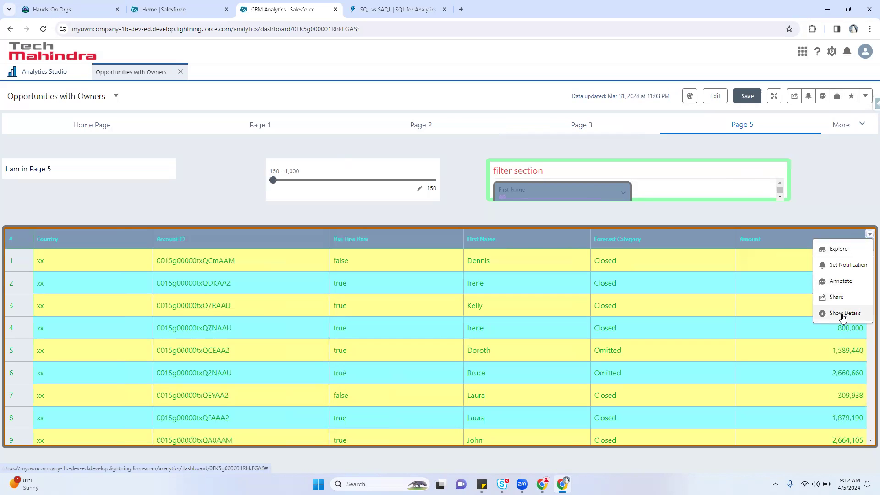
left_click(715, 96)
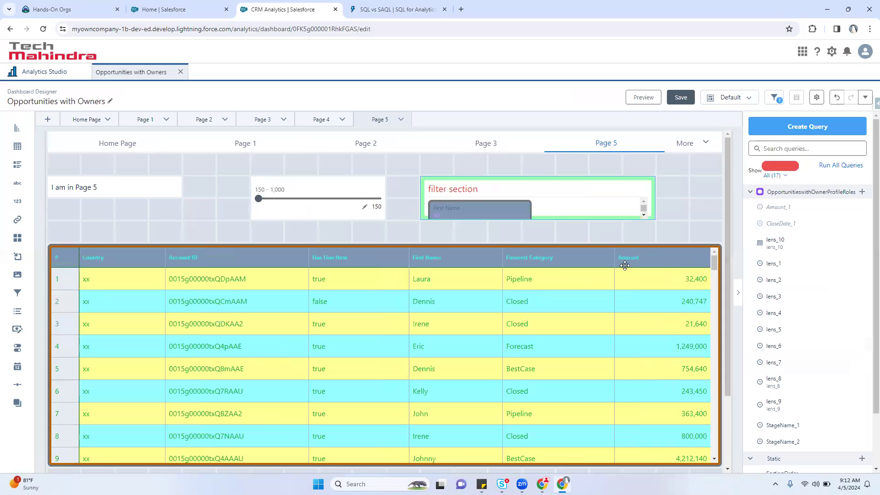
left_click(625, 262)
left_click(784, 461)
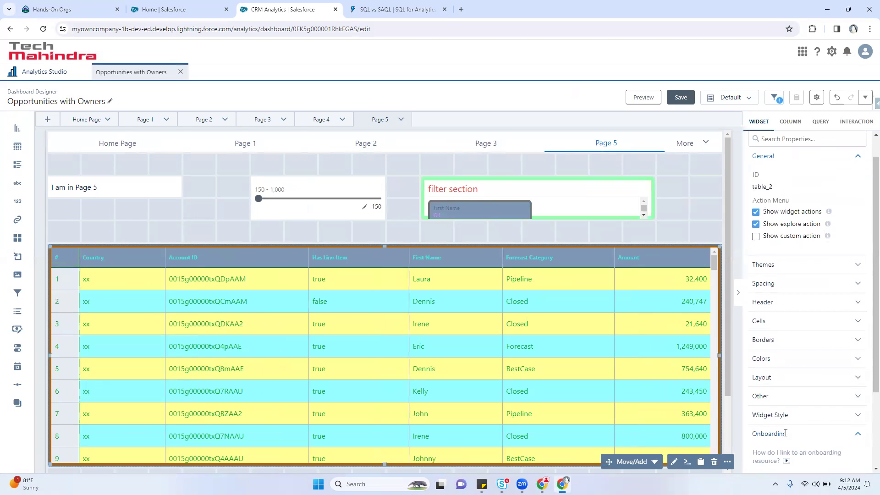
left_click(775, 417)
type("www.")
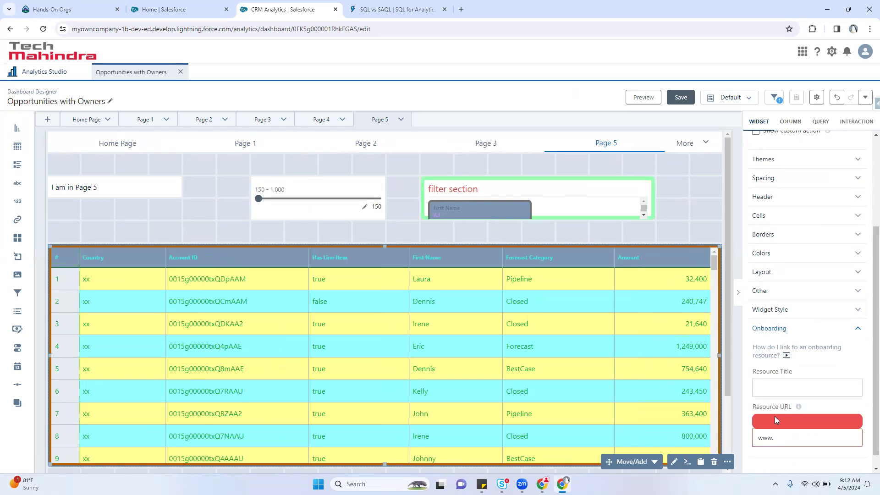
type("salesforce.com")
key("Tab")
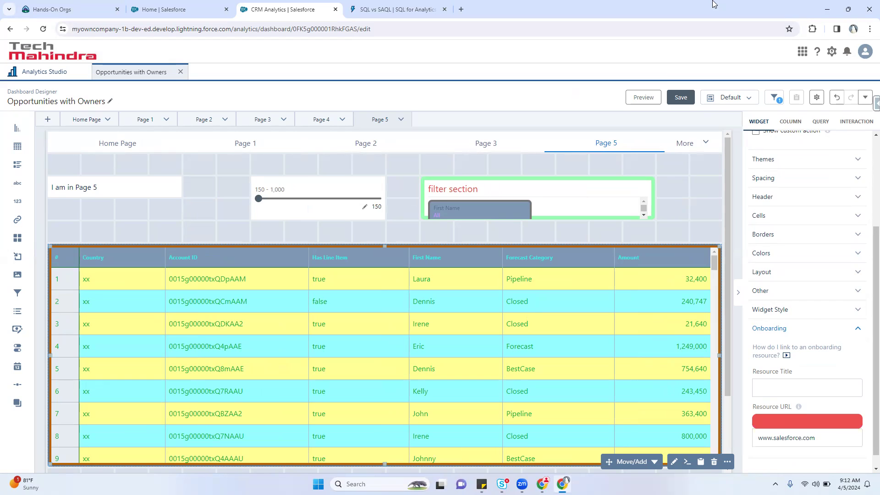
Step: Preview the dashboard, check the table's widget actions for the onboarding resource, and return to editing
left_click(638, 97)
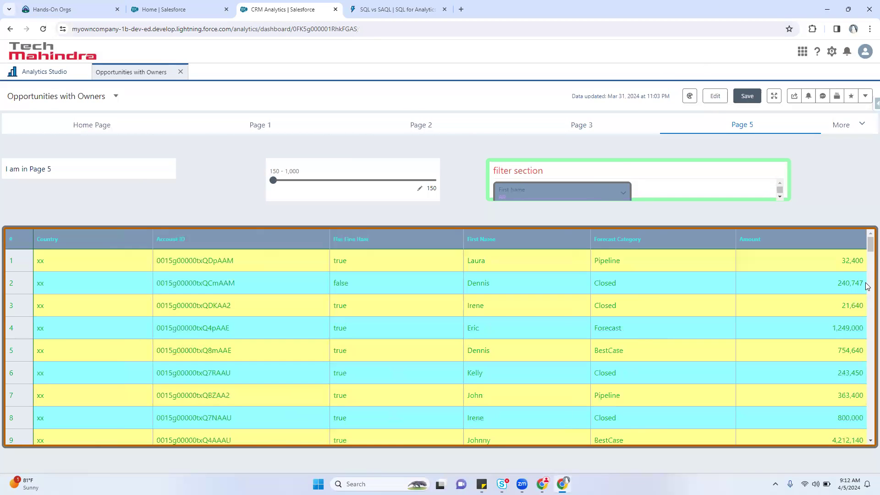
left_click(870, 235)
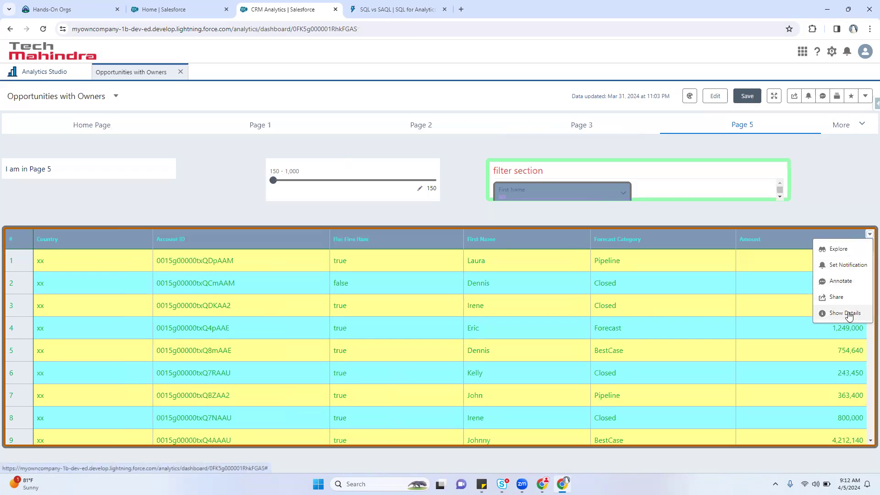
left_click(716, 97)
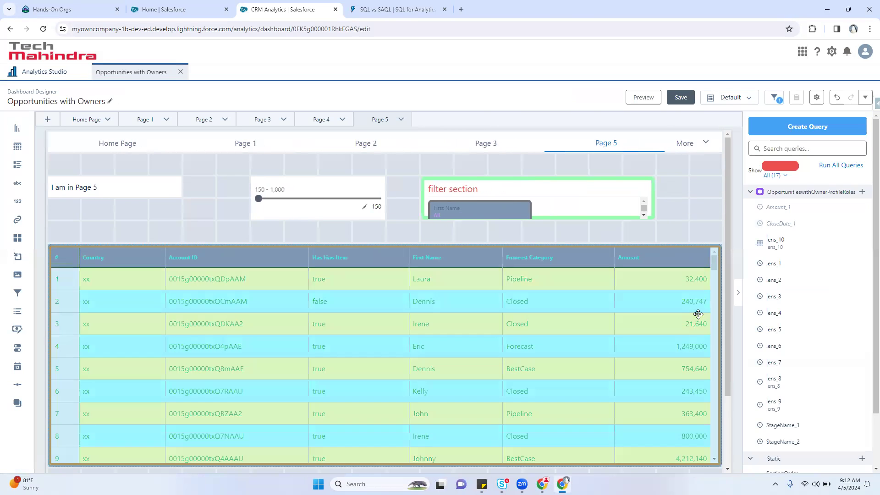
left_click(699, 316)
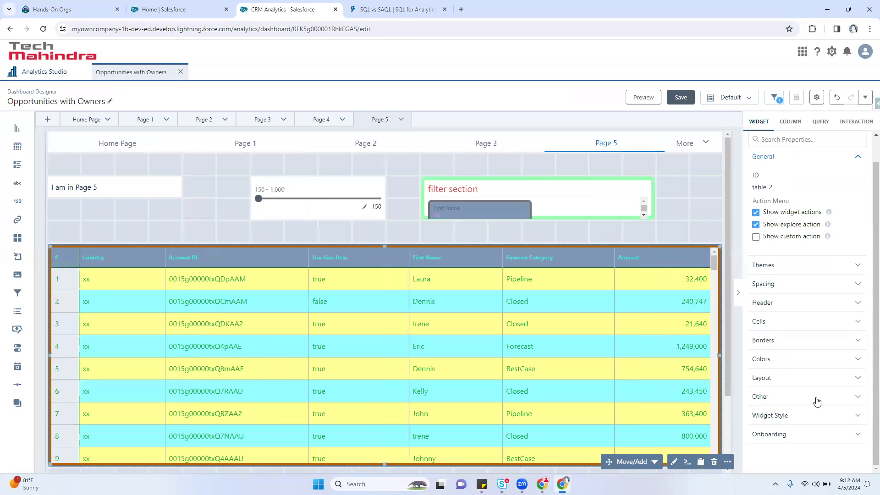
left_click(806, 433)
scroll(800, 419, "down", 3)
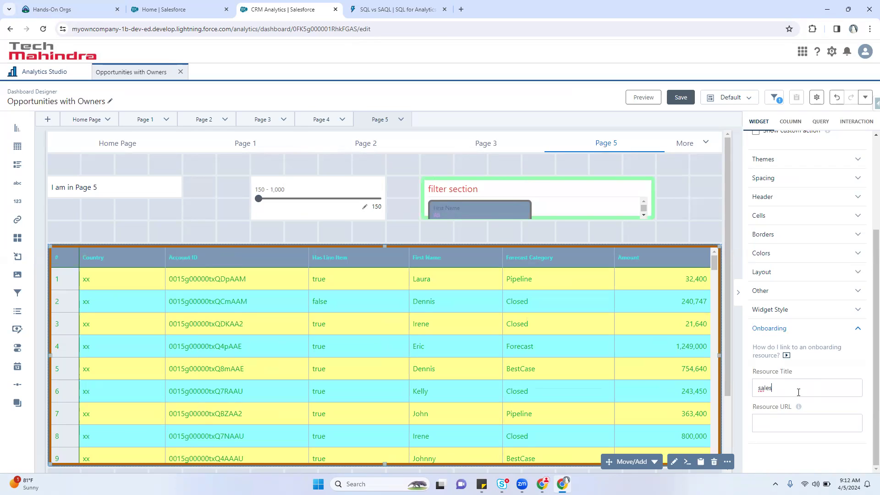
type("https:/")
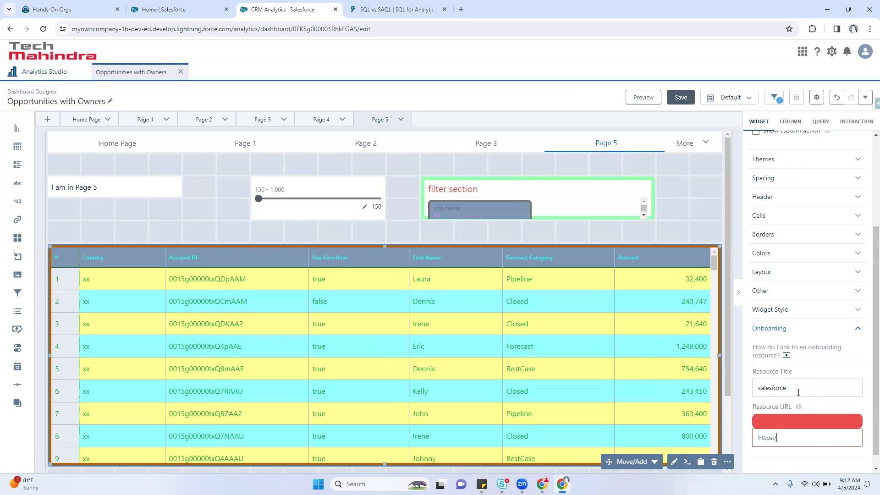
type("/www.youtube.com")
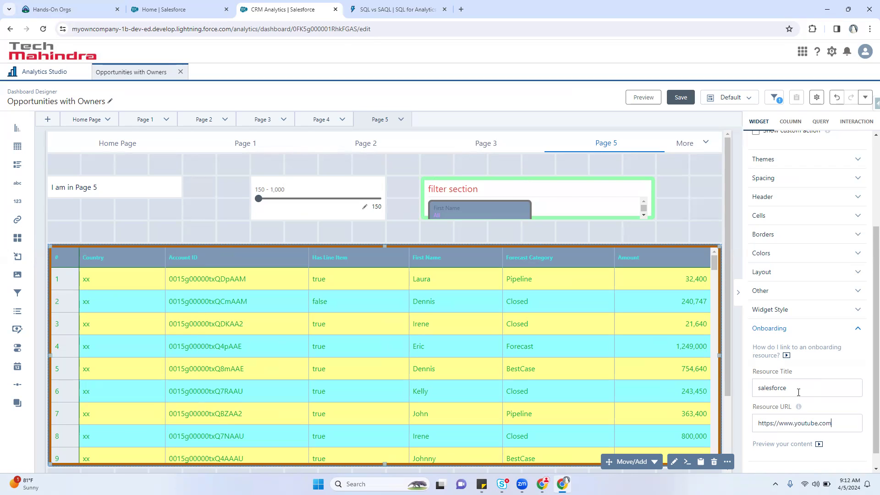
key("Tab")
scroll(863, 450, "down", 1)
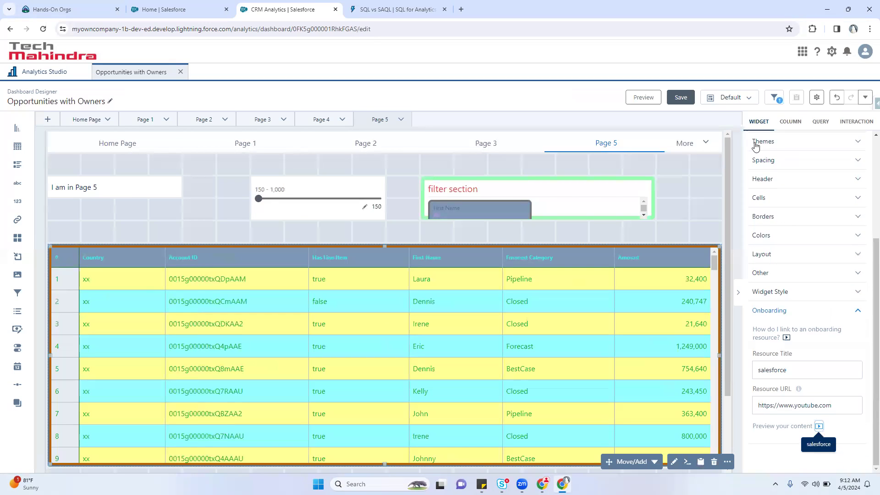
left_click(644, 97)
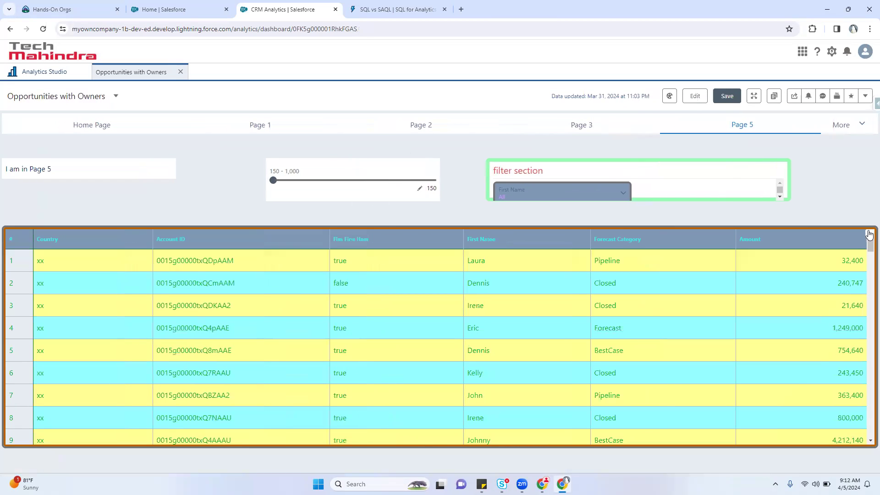
Step: Check the Page 5 table's widget actions and its onboarding settings in the designer, and preview the dashboard
left_click(870, 235)
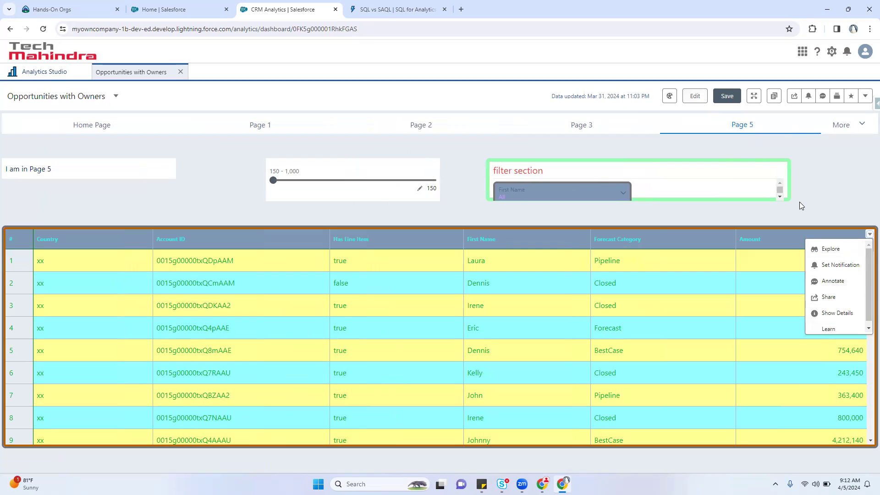
left_click(701, 97)
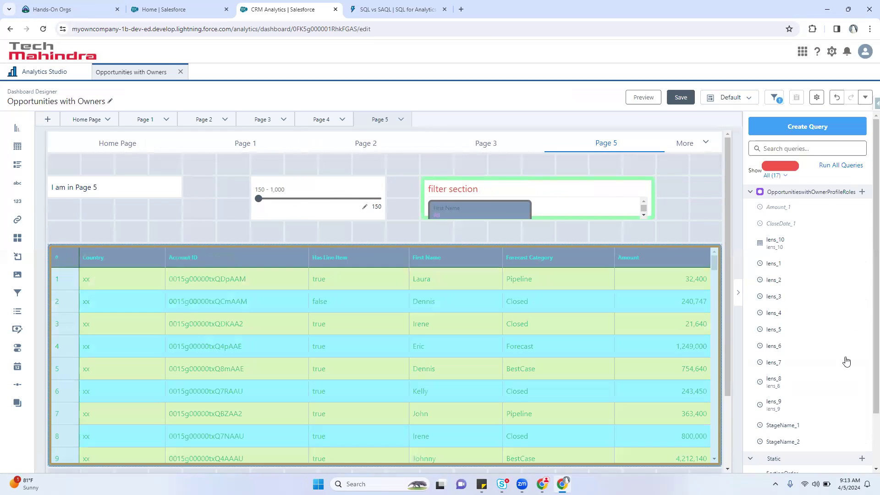
left_click(791, 435)
scroll(779, 404, "down", 3)
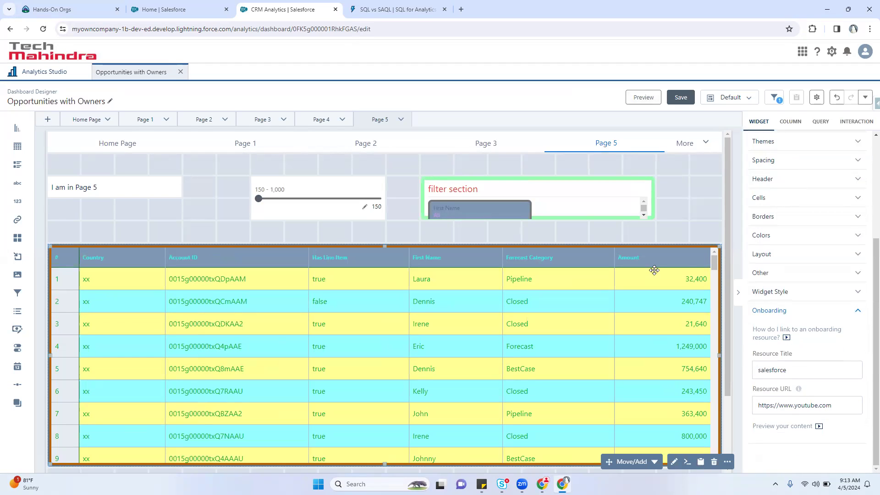
left_click(643, 97)
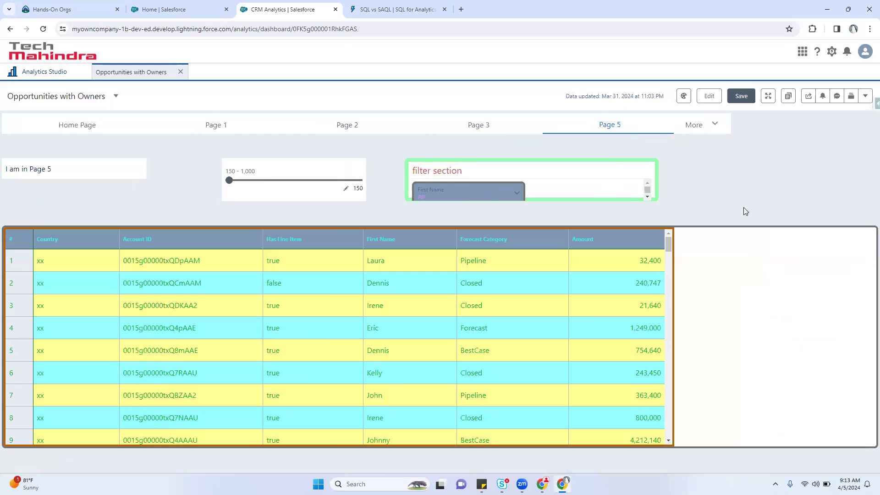
Step: Open the Page 5 table's "salesforce" learning resource from its widget actions, view it, and close its window
left_click(869, 236)
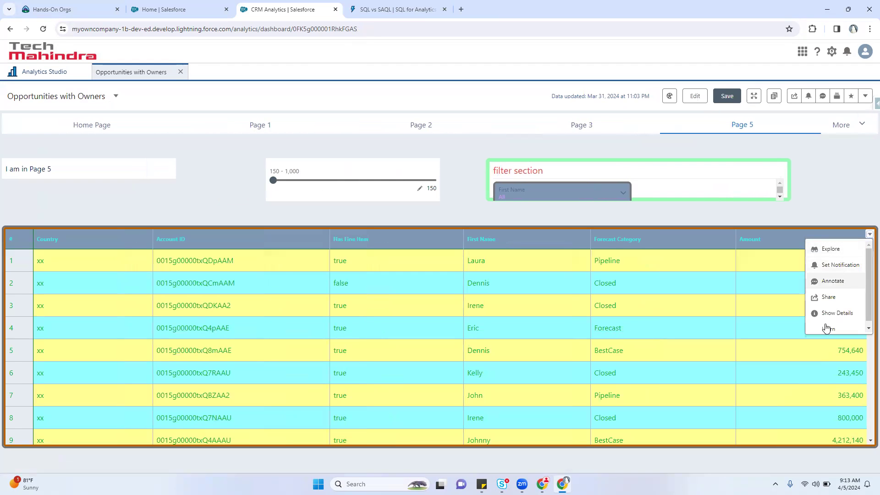
left_click(833, 281)
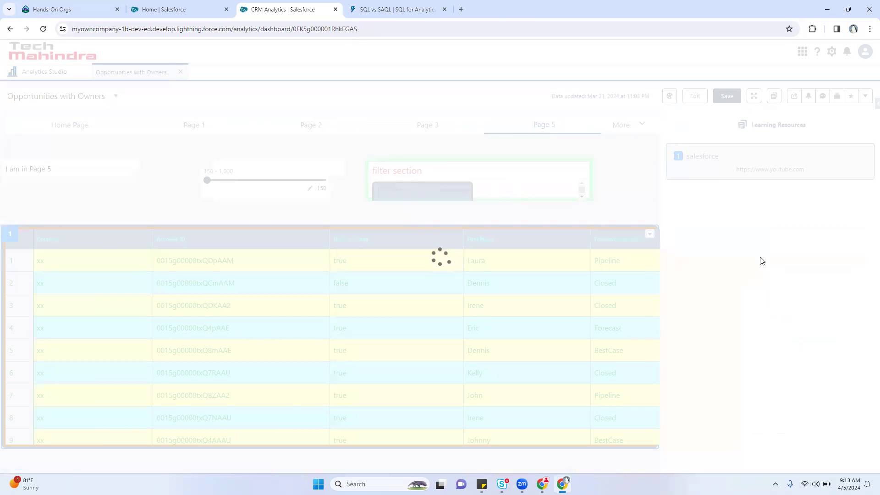
left_click(768, 171)
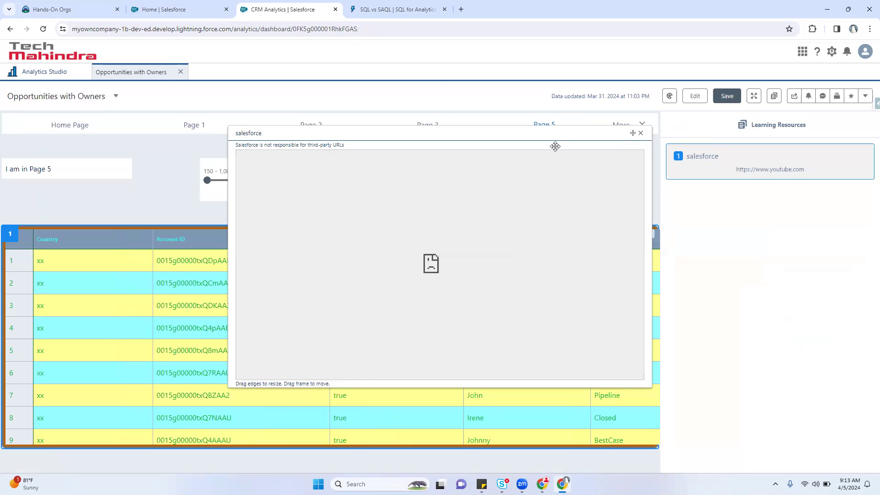
left_click(641, 134)
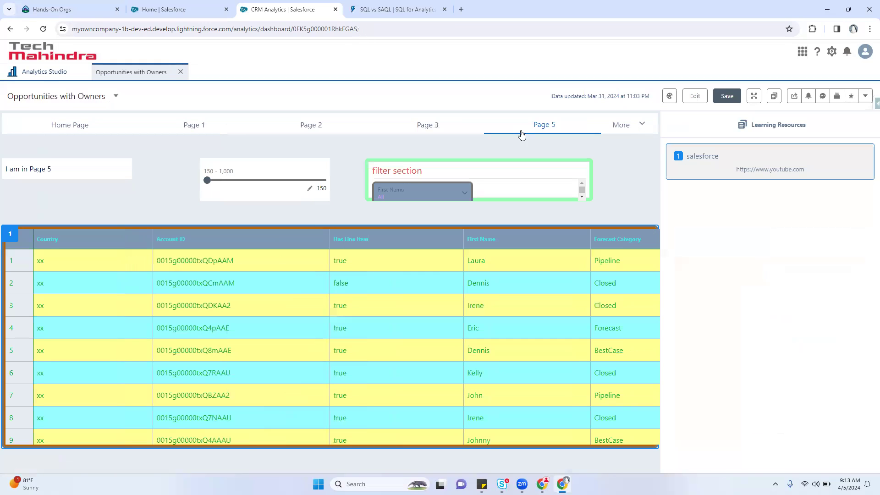
Step: Open the Lead Lens chart from the Analytics Studio home and copy its URL
left_click(46, 74)
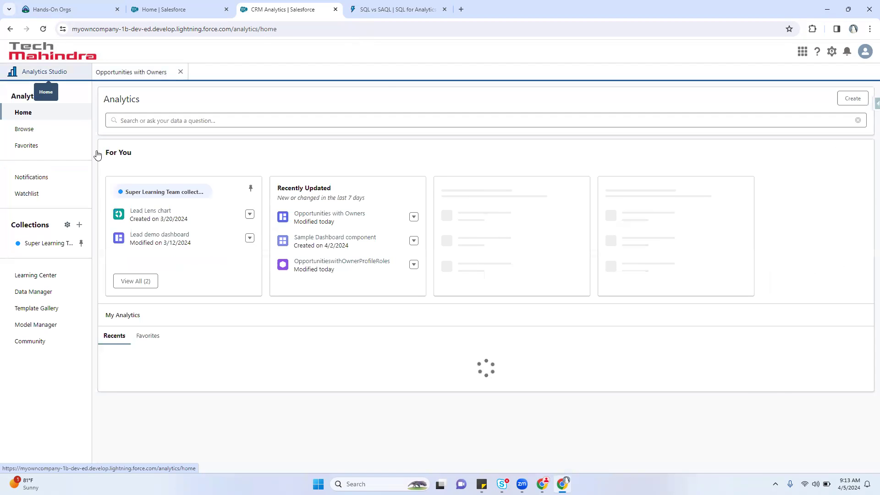
left_click(163, 211)
left_click(123, 29)
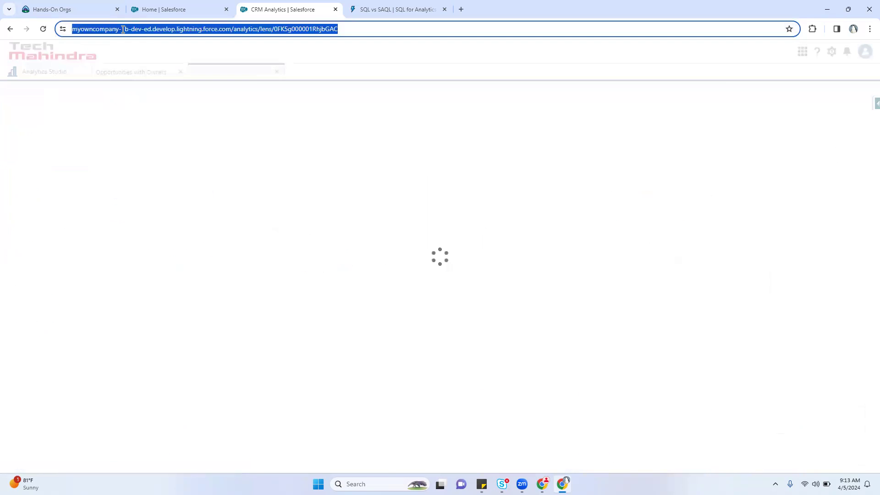
double_click(123, 29)
key("ctrl+a")
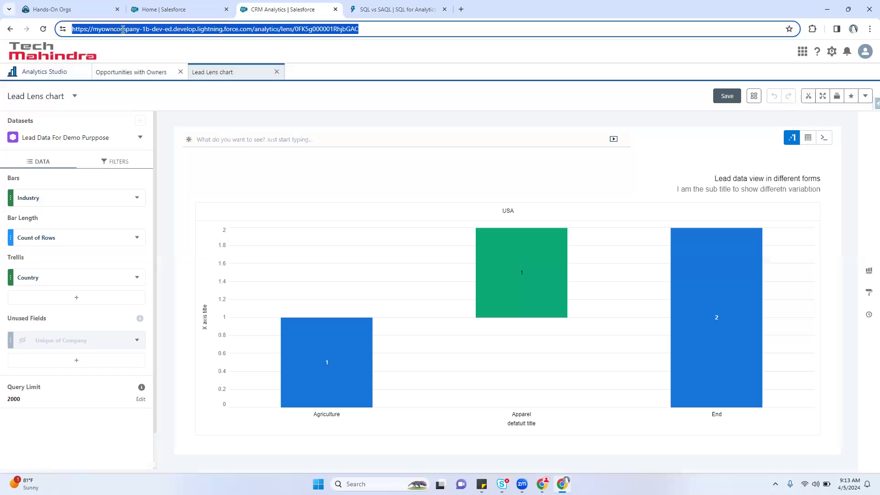
Step: Set the Page 5 table's onboarding resource URL to the copied Lead Lens chart link and preview the dashboard
left_click(127, 72)
left_click(696, 97)
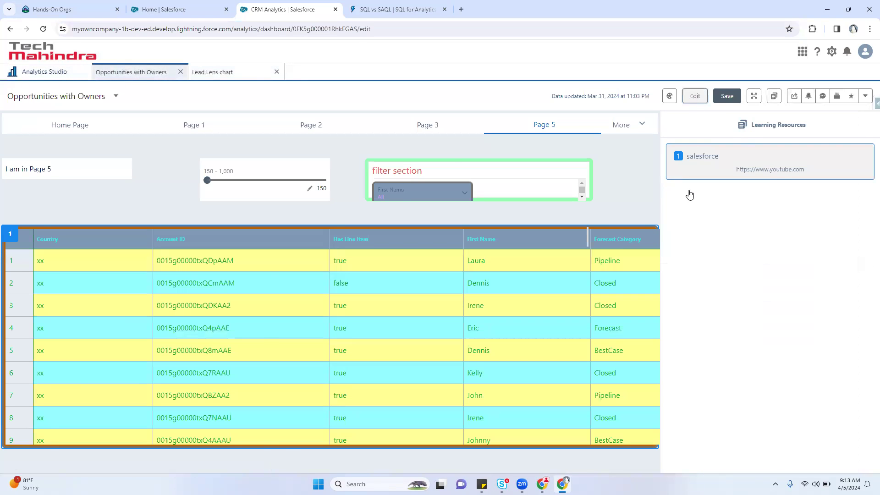
left_click(679, 255)
scroll(815, 408, "down", 5)
triple_click(815, 406)
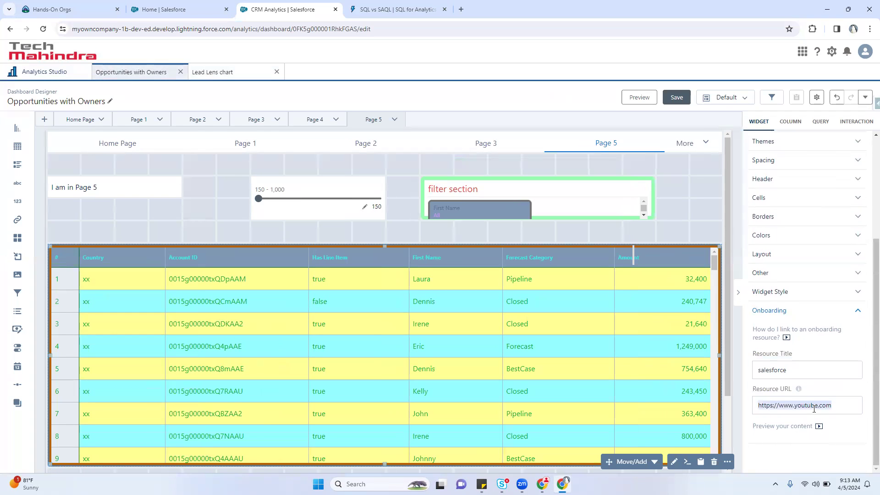
key("ctrl+v")
left_click(639, 97)
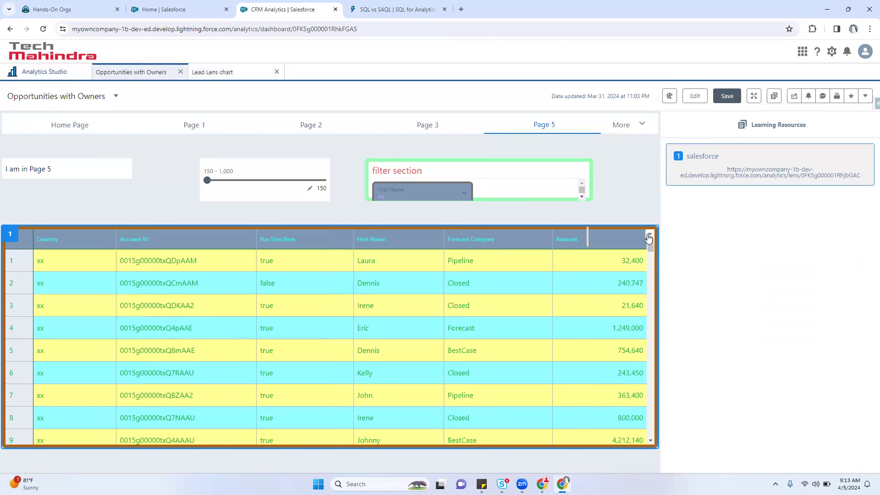
Step: View the Lead Lens chart through the table's Learn action, close its window, and recheck the widget actions
left_click(650, 236)
left_click(601, 327)
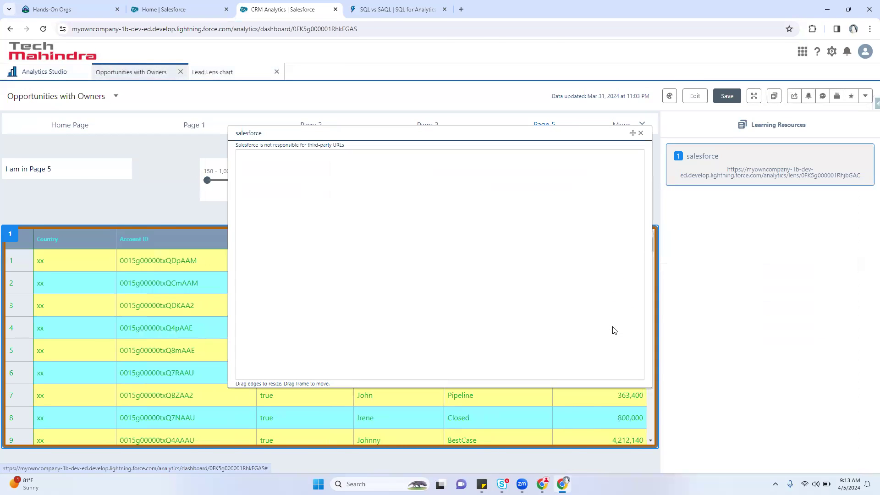
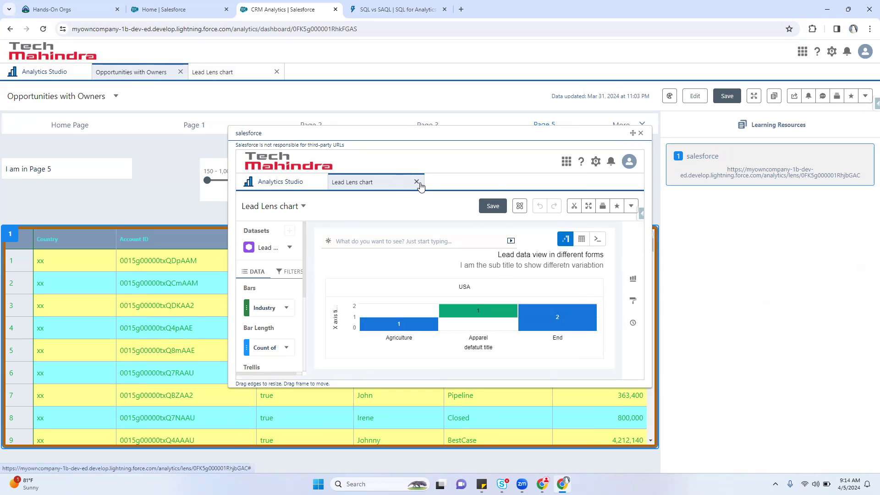
left_click(641, 134)
left_click(649, 234)
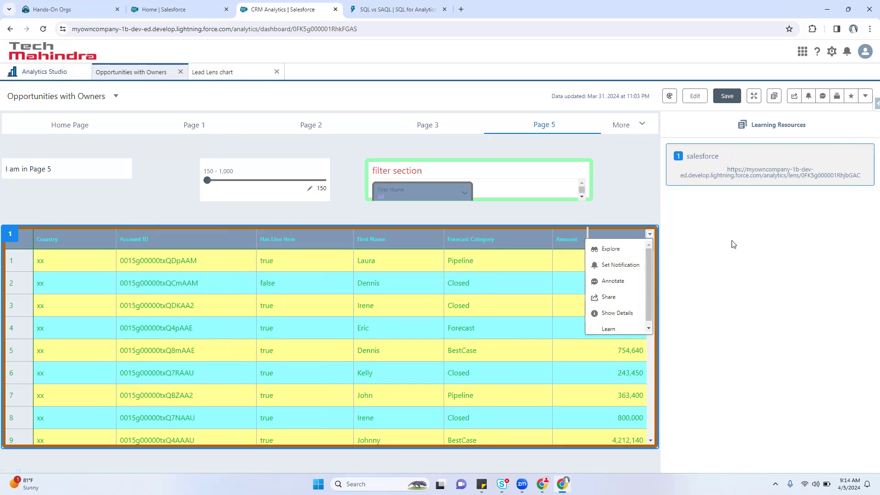
Step: Return to editing, run all of the dashboard's queries, and preview the dashboard
left_click(695, 95)
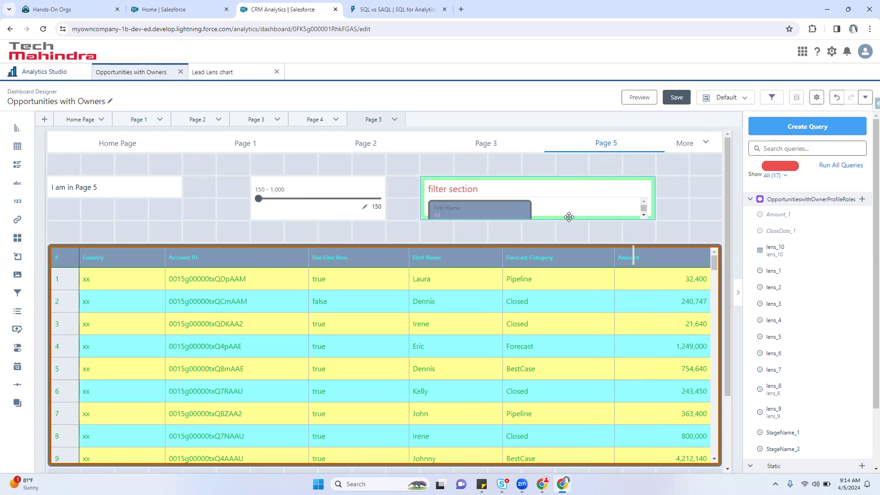
left_click(848, 166)
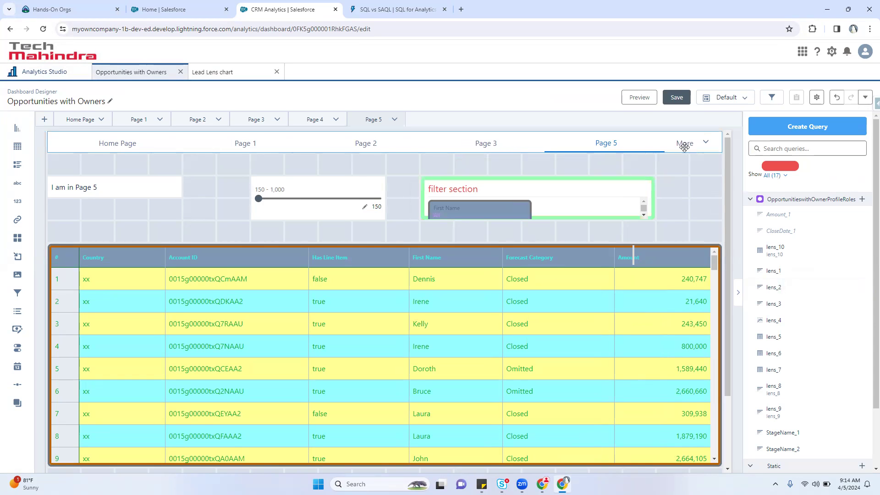
left_click(640, 97)
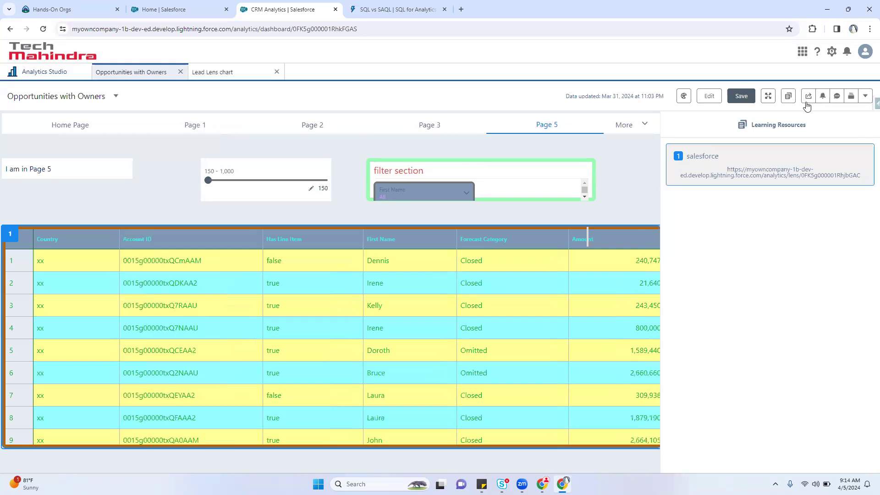
Step: Inspect the dashboard's query times and performance bottlenecks with the Dashboard Inspector
left_click(865, 96)
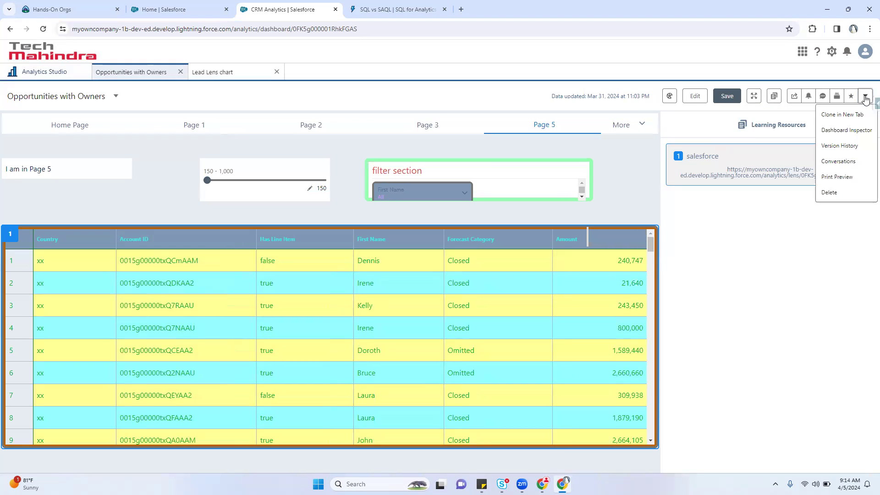
left_click(857, 135)
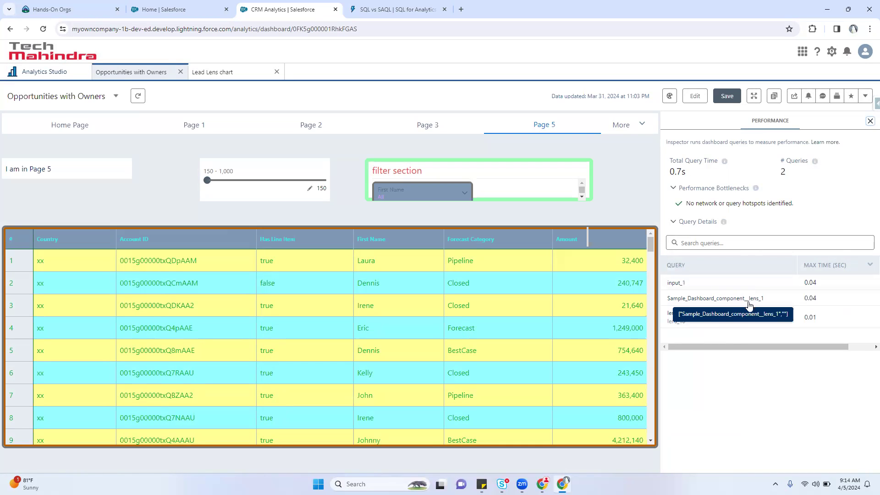
left_click_drag(726, 350, 693, 350)
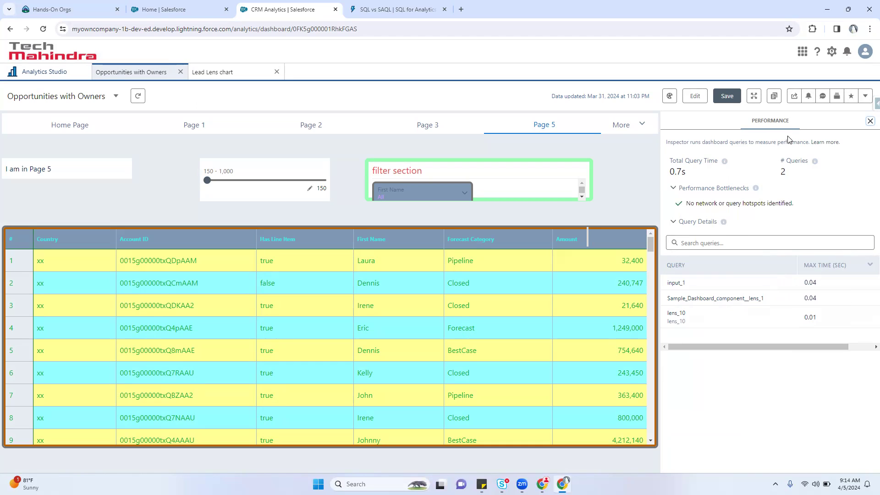
left_click_drag(745, 351, 815, 348)
left_click(866, 96)
left_click(611, 172)
Step: Return to editing, view the available layout options, and look through the Home Page down to its opportunities table
left_click(698, 97)
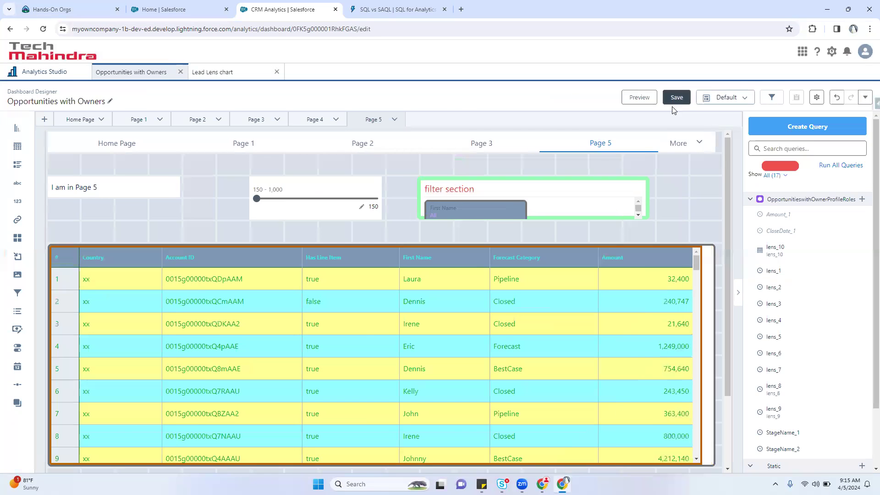
left_click(729, 99)
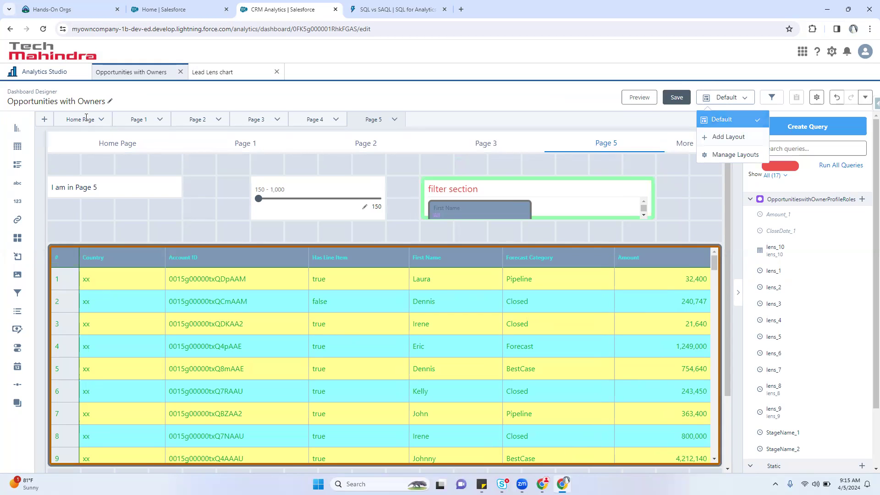
left_click(86, 119)
scroll(418, 277, "down", 8)
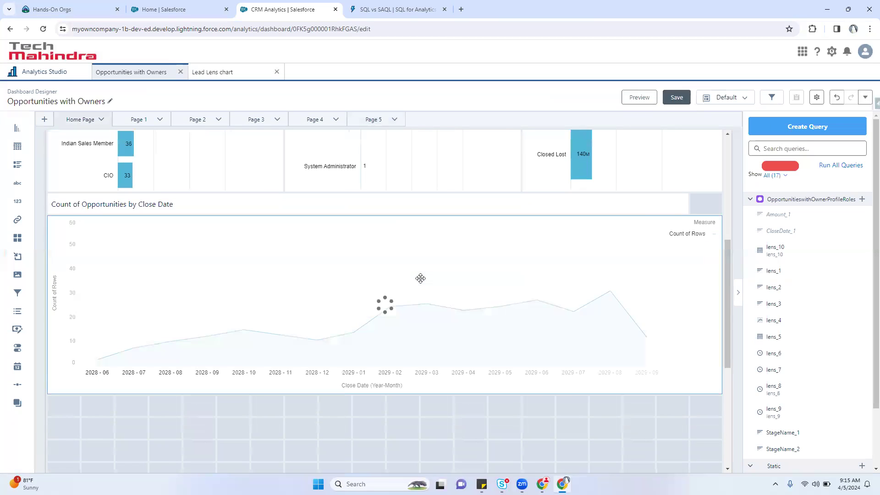
scroll(421, 278, "down", 5)
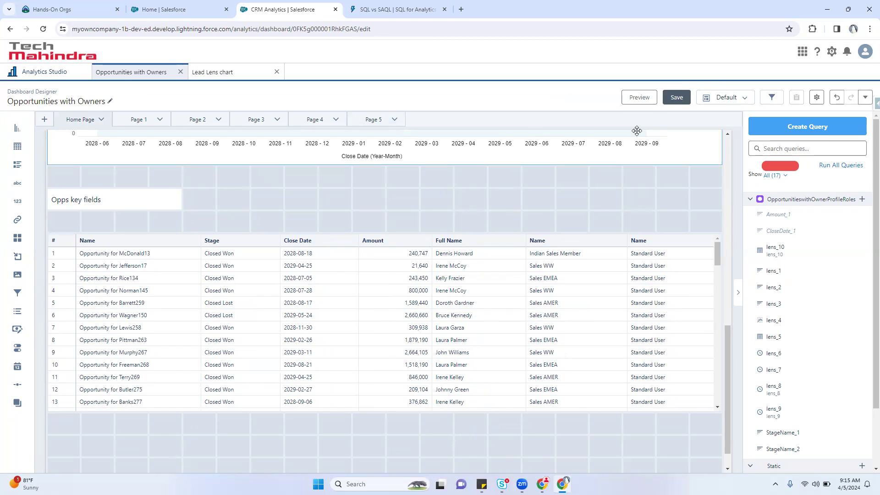
Step: Create a Mobile layout named "Android Layout" with the existing dashboard content copied into it
left_click(725, 100)
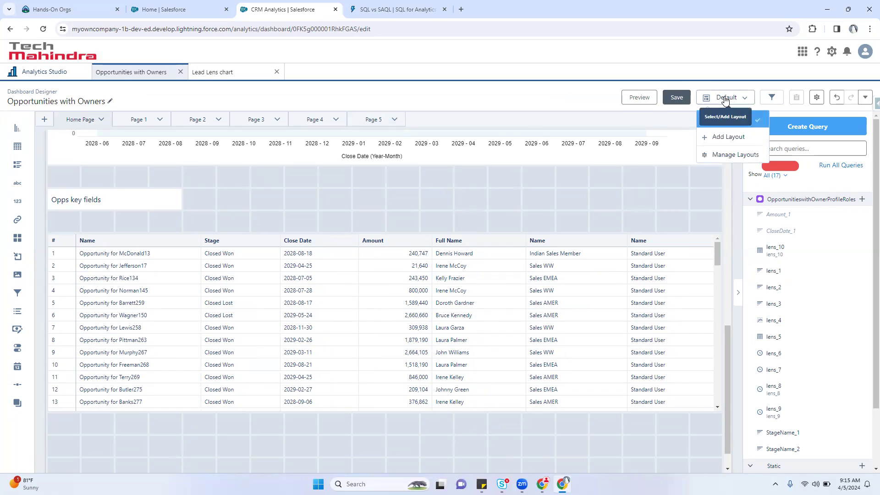
left_click(732, 140)
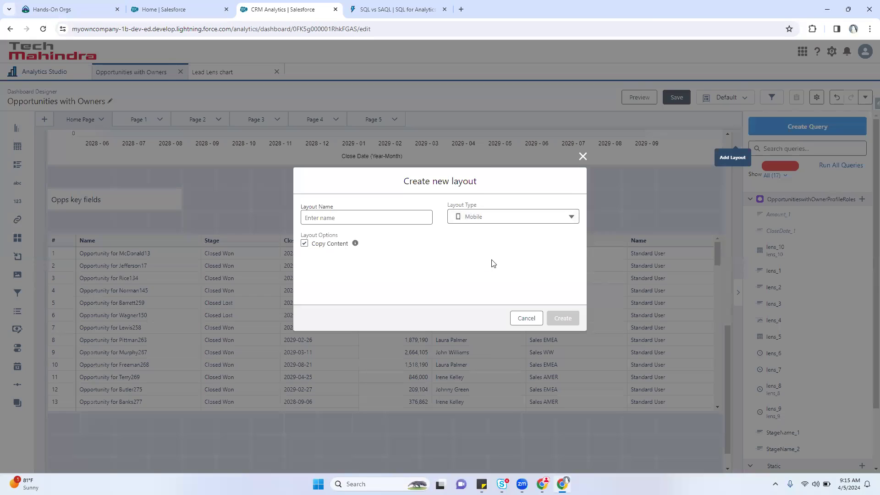
left_click(335, 223)
left_click(497, 220)
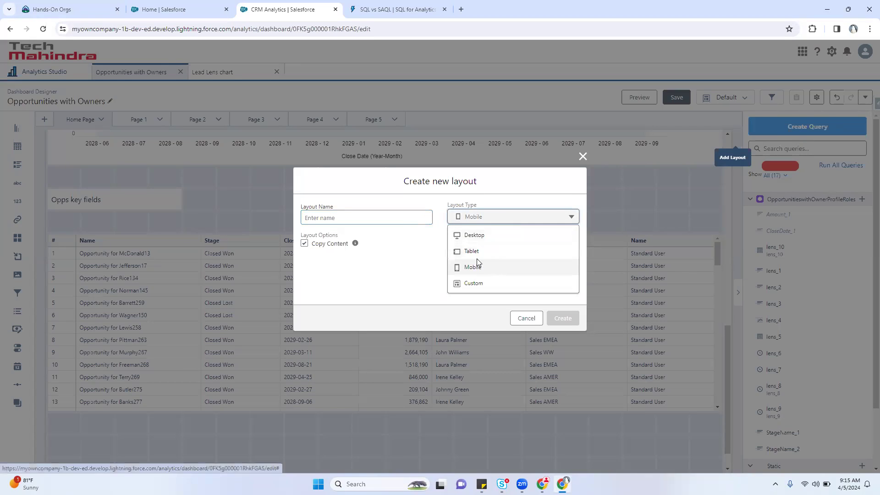
left_click(477, 265)
type("Ad")
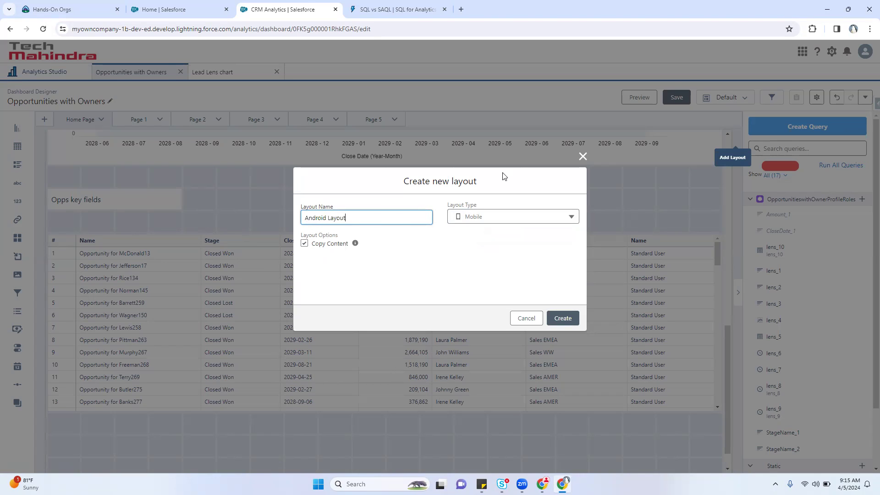
left_click(560, 321)
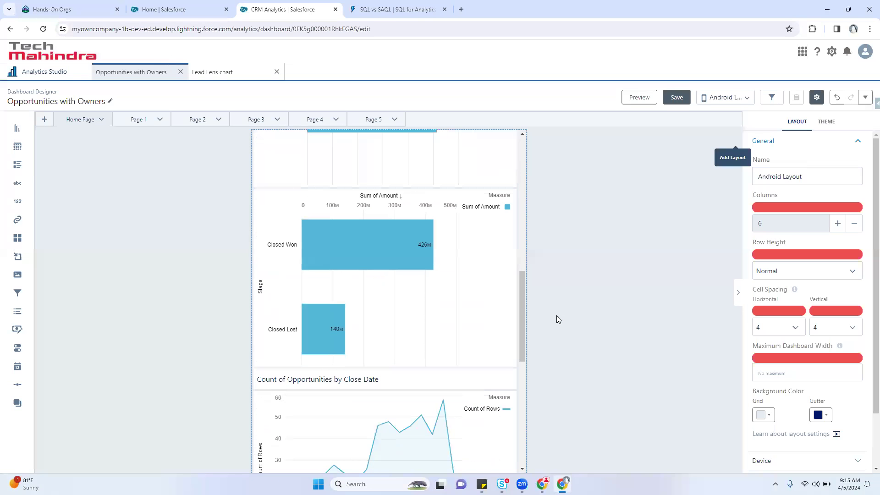
Step: Look through the Android Layout's Home Page and save the dashboard with the new layout in the Super Learning Team app
left_click_drag(522, 288, 511, 151)
scroll(480, 230, "down", 15)
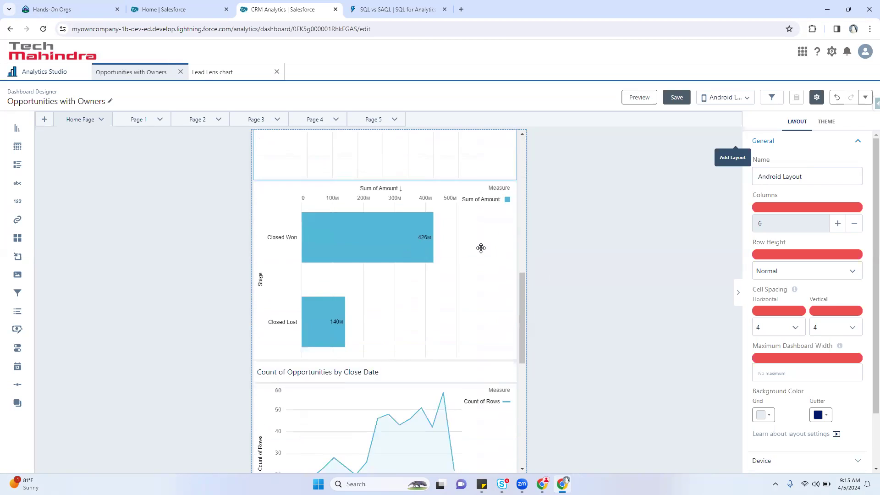
scroll(483, 247, "up", 7)
scroll(481, 248, "up", 10)
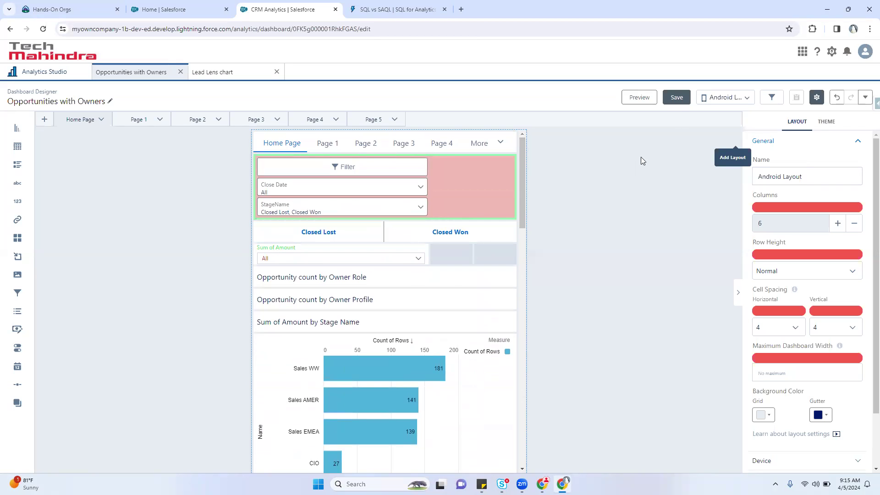
left_click(676, 97)
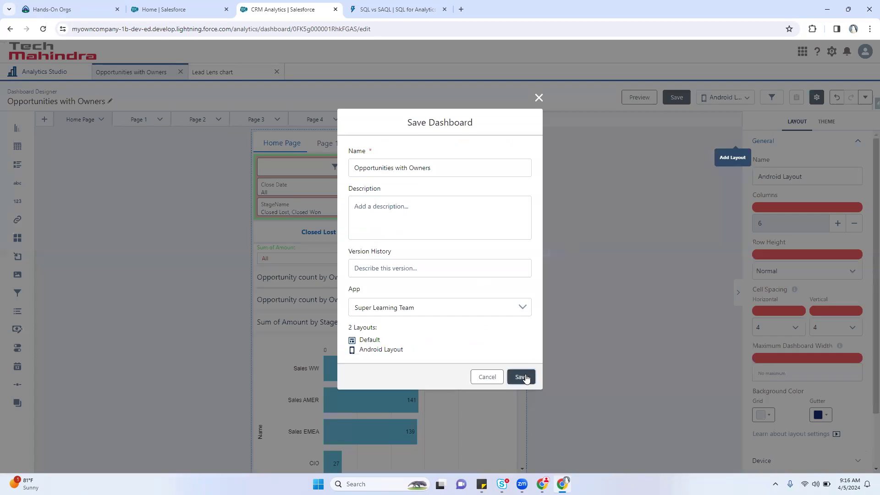
left_click(522, 377)
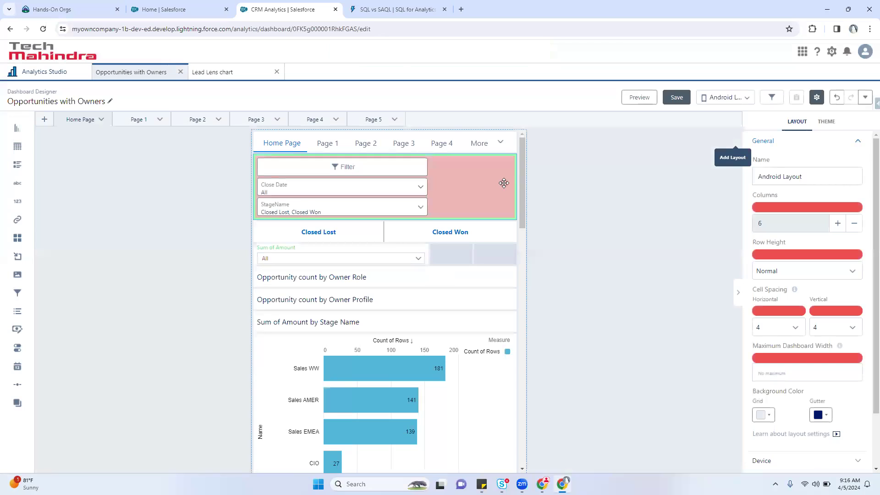
Step: Delete the opportunities table beneath the "Opps key fields" heading from the Home Page
left_click(523, 310)
left_click_drag(525, 312, 525, 413)
left_click(394, 312)
key("Delete")
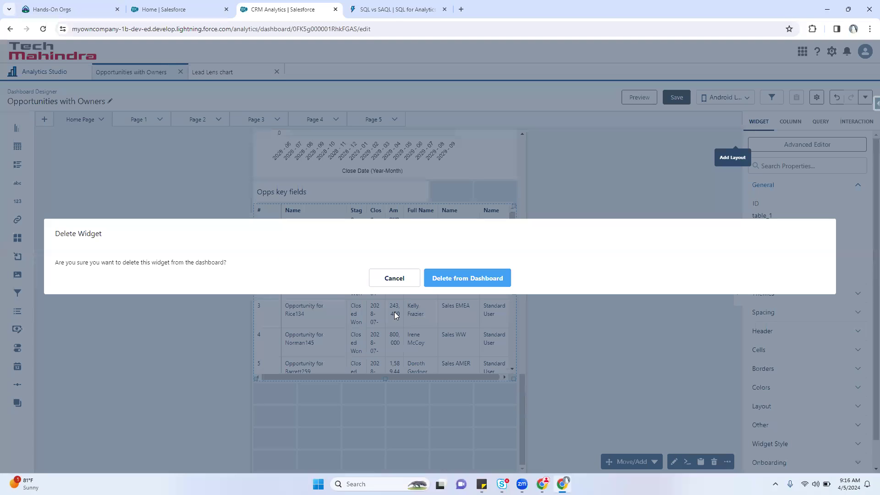
left_click(492, 278)
scroll(438, 275, "up", 15)
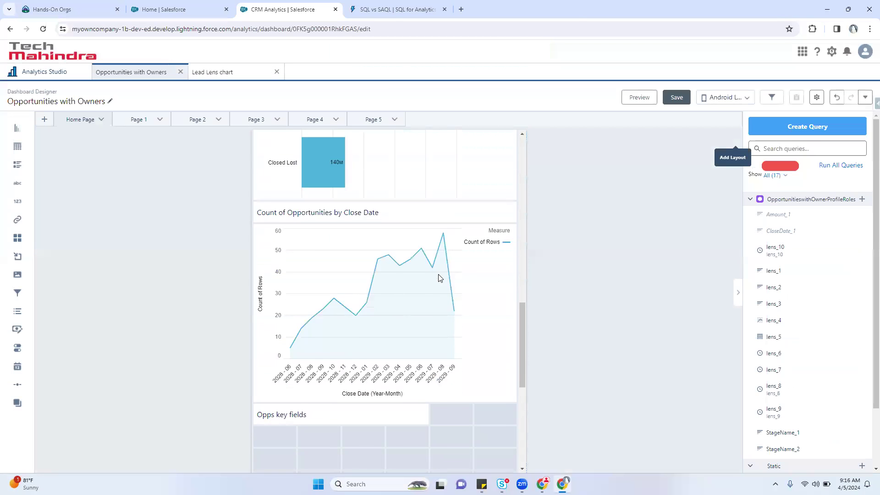
Step: Save the dashboard without the opportunities table and check the emptied area beneath "Opps key fields"
scroll(438, 278, "up", 1)
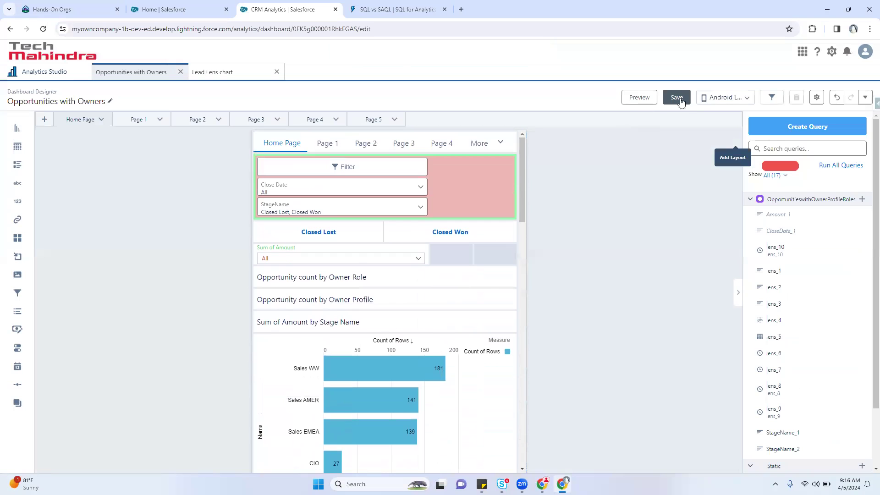
left_click(706, 98)
left_click(677, 98)
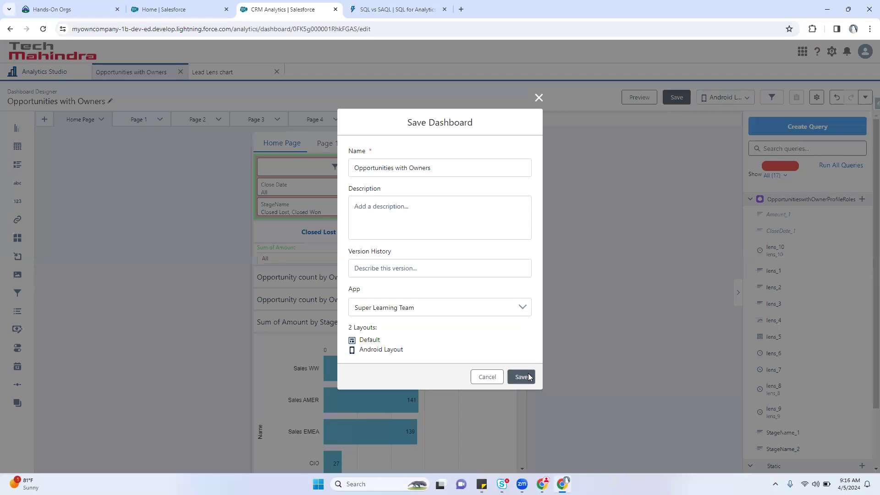
left_click(522, 377)
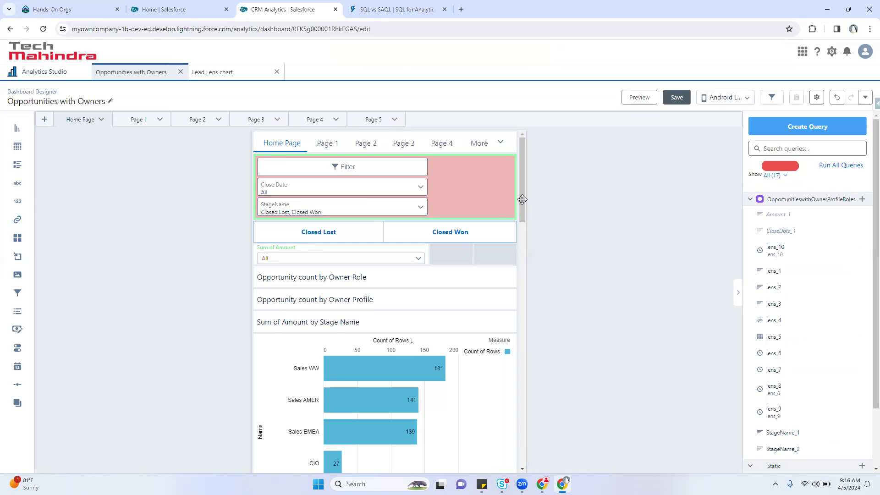
left_click_drag(524, 191, 263, 395)
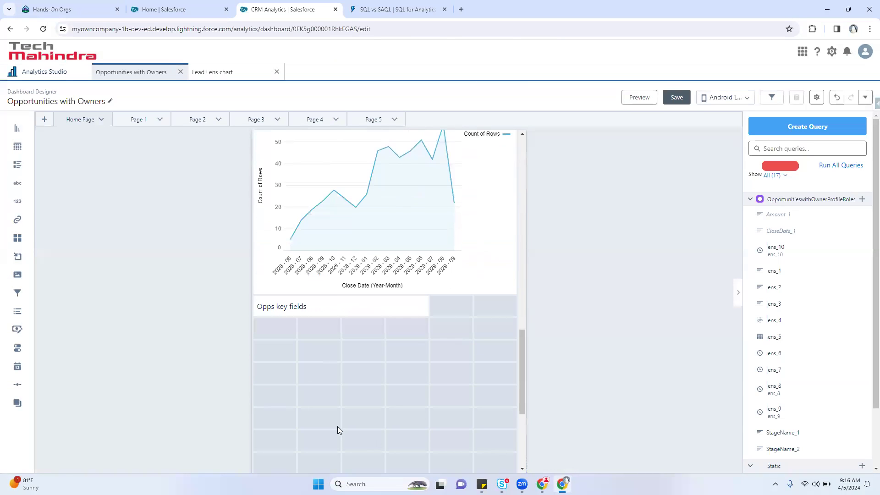
left_click(726, 97)
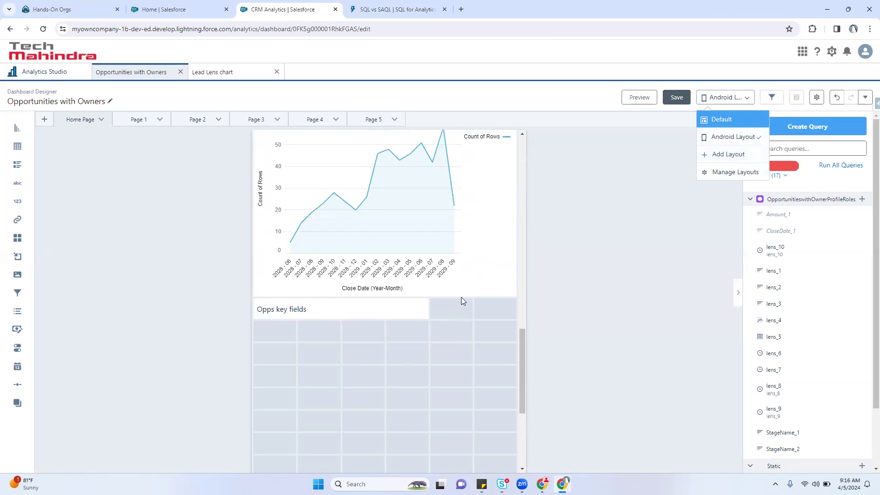
scroll(461, 297, "up", 5)
scroll(461, 298, "up", 6)
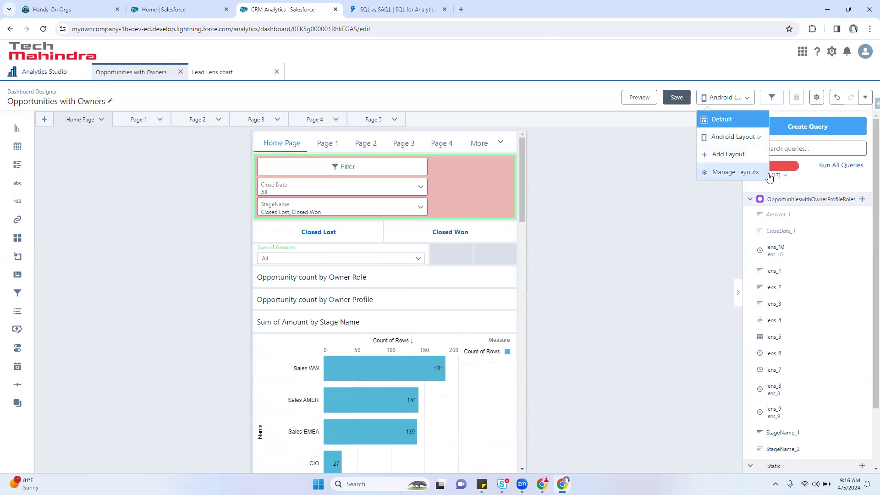
left_click(729, 155)
left_click(520, 223)
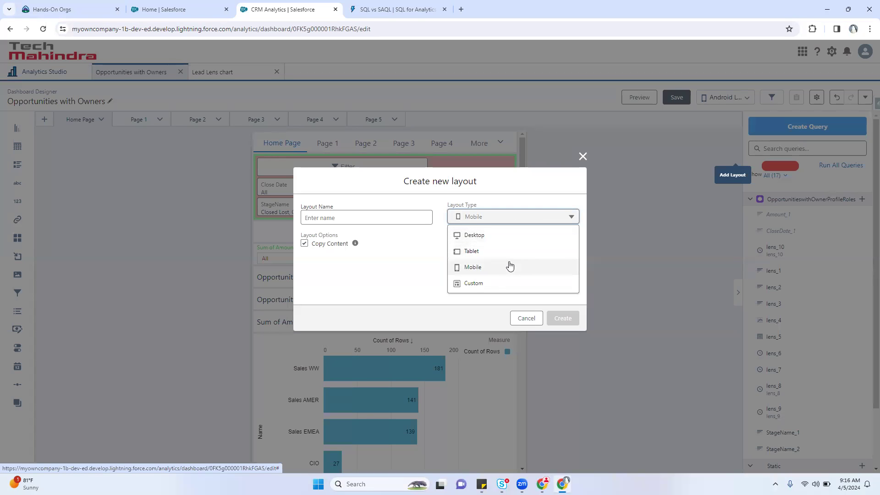
left_click(508, 251)
left_click(343, 220)
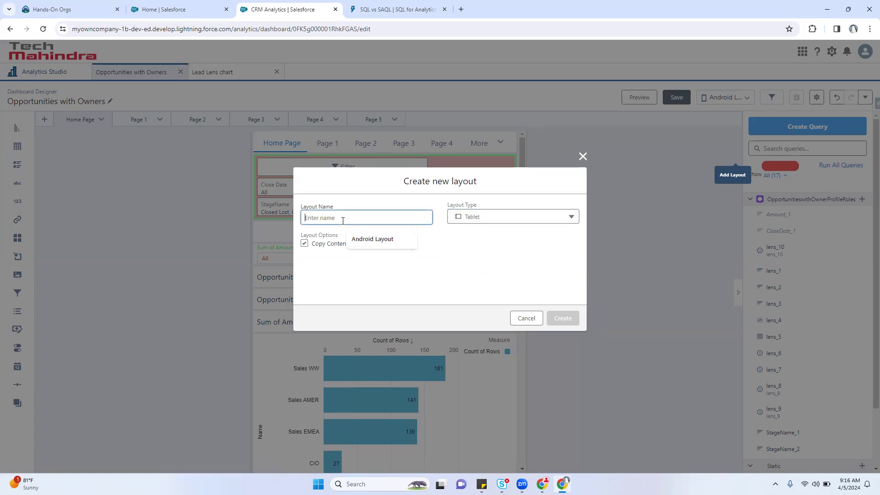
left_click(535, 321)
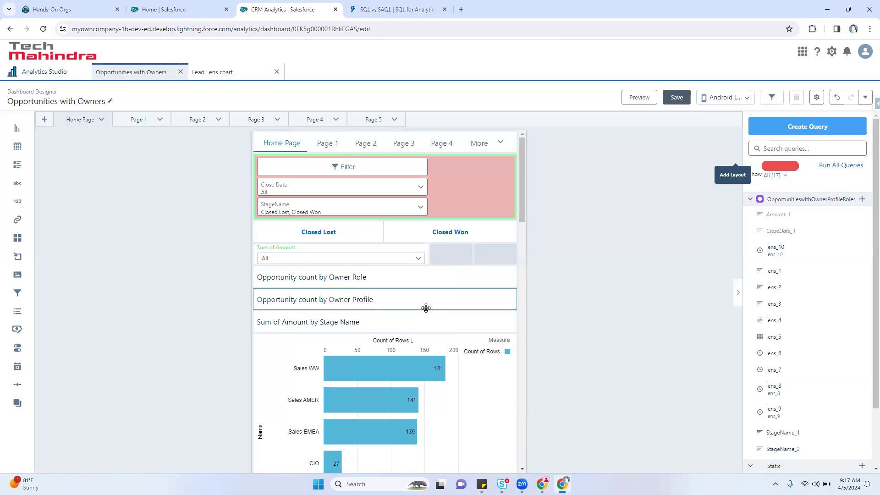
Step: Switch to the Default layout and check the lower part of its Home Page around "Opps key fields"
left_click(723, 97)
left_click(720, 119)
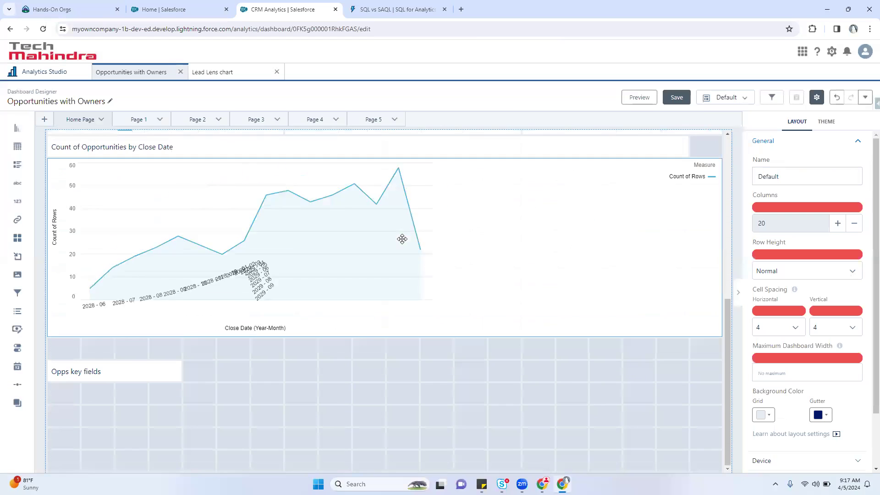
scroll(311, 376, "up", 1)
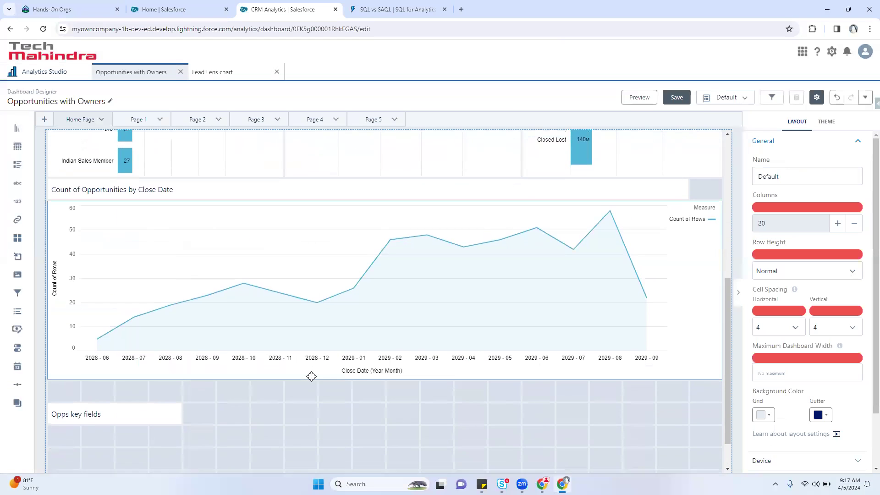
scroll(311, 376, "down", 1)
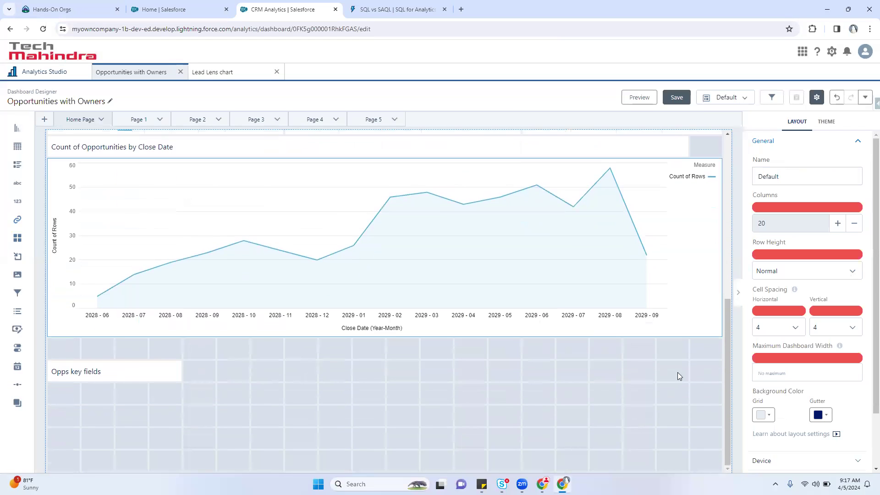
Step: Filter the dashboard's query list to show only unused queries
left_click(620, 417)
left_click(771, 177)
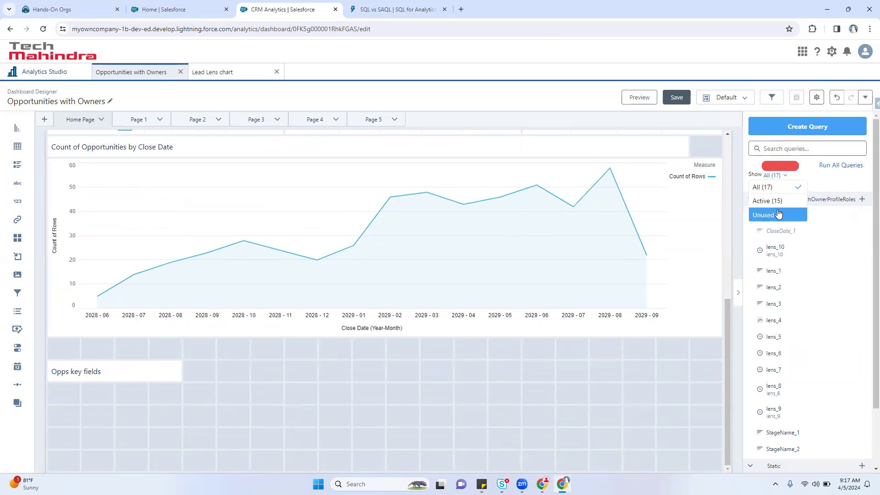
left_click(775, 215)
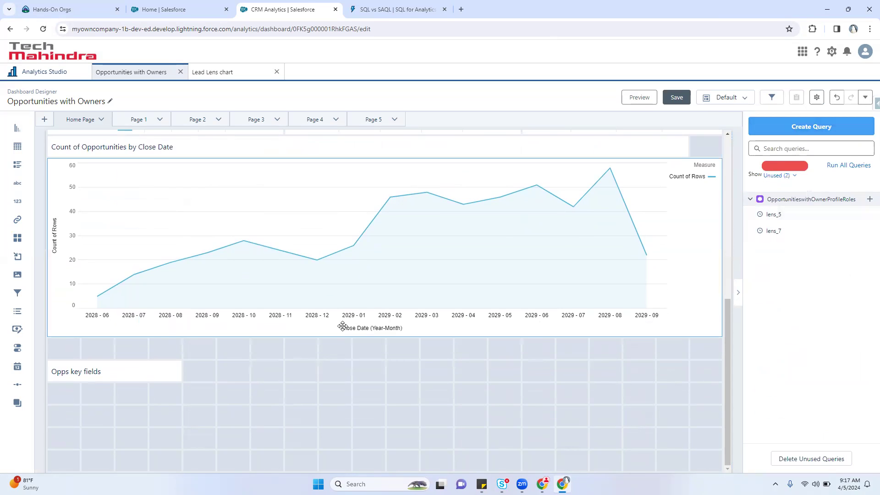
Step: Move the "Opps key fields" heading up one row so it sits directly beneath the close date chart
scroll(139, 363, "up", 5)
scroll(139, 362, "down", 5)
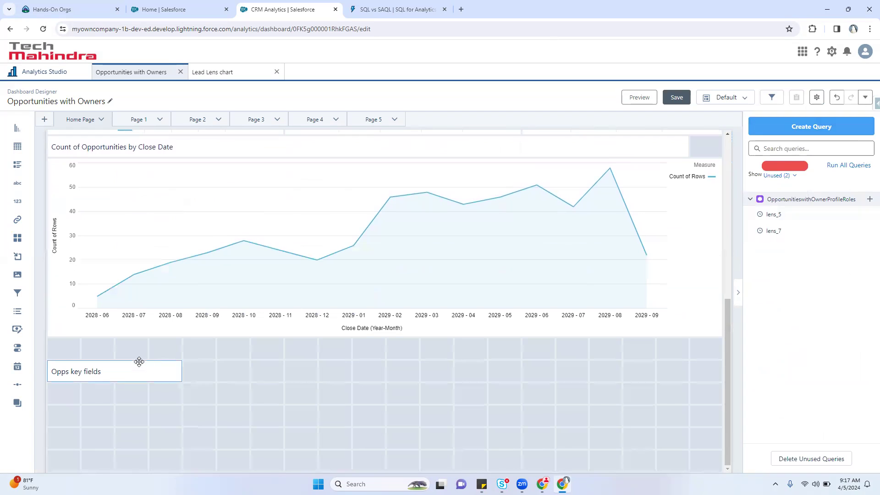
left_click(119, 363)
left_click_drag(249, 357, 255, 358)
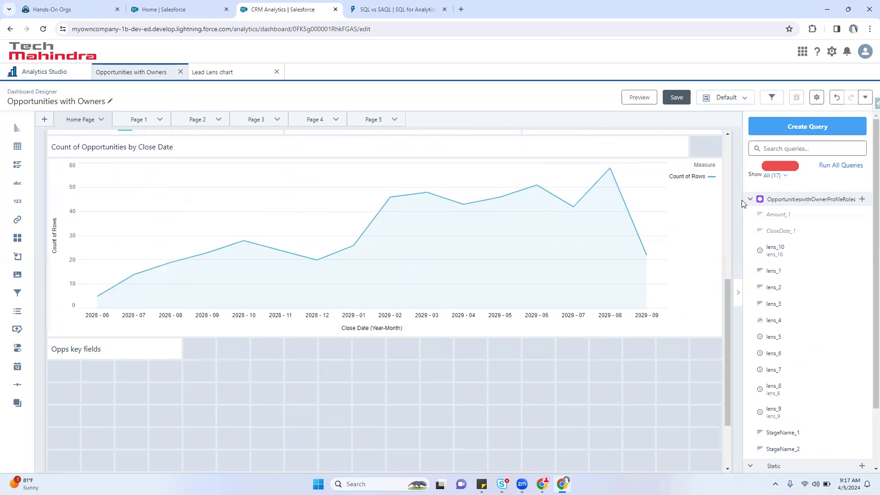
Step: View the dashboard's global filters from the Home Page and from Page 5
scroll(417, 234, "up", 4)
scroll(417, 234, "up", 3)
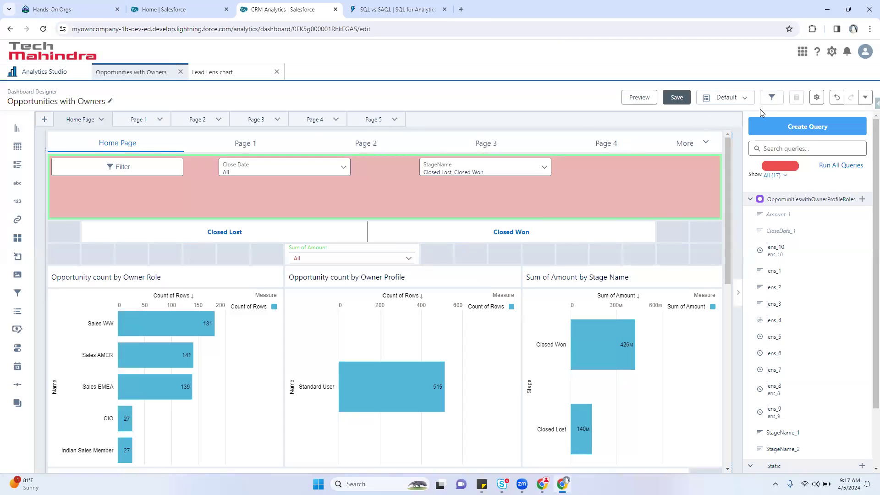
left_click(773, 98)
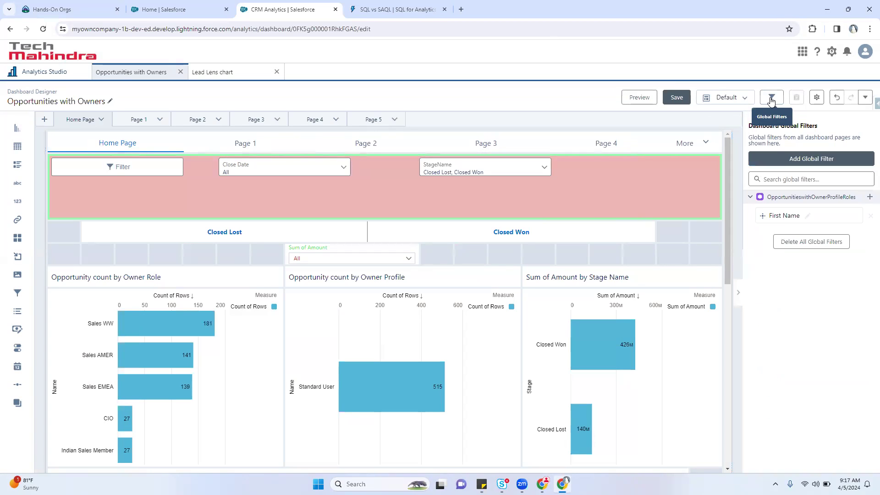
left_click(376, 119)
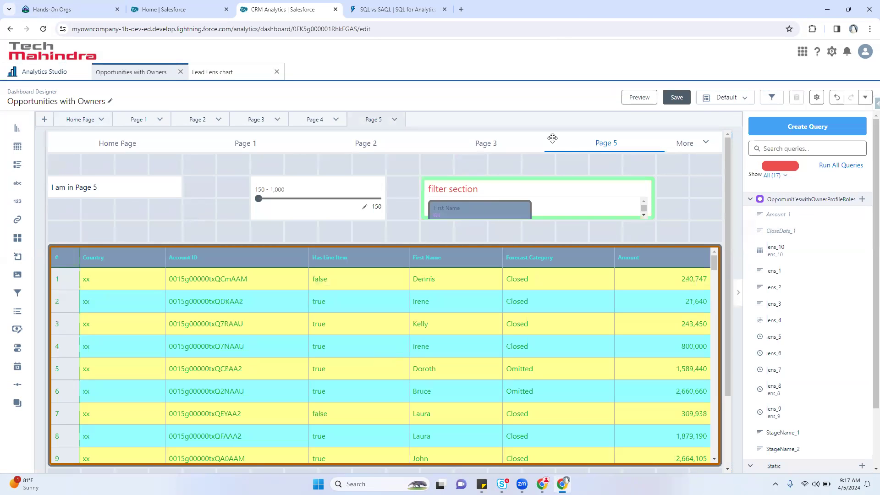
left_click(773, 99)
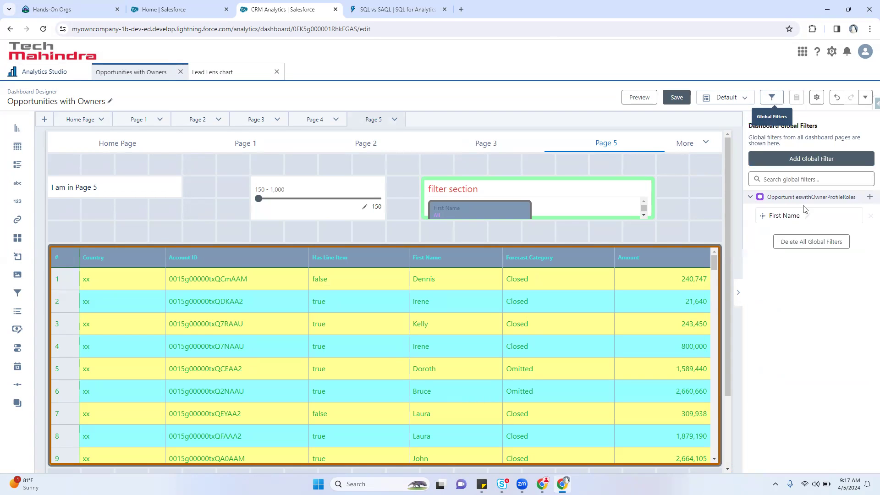